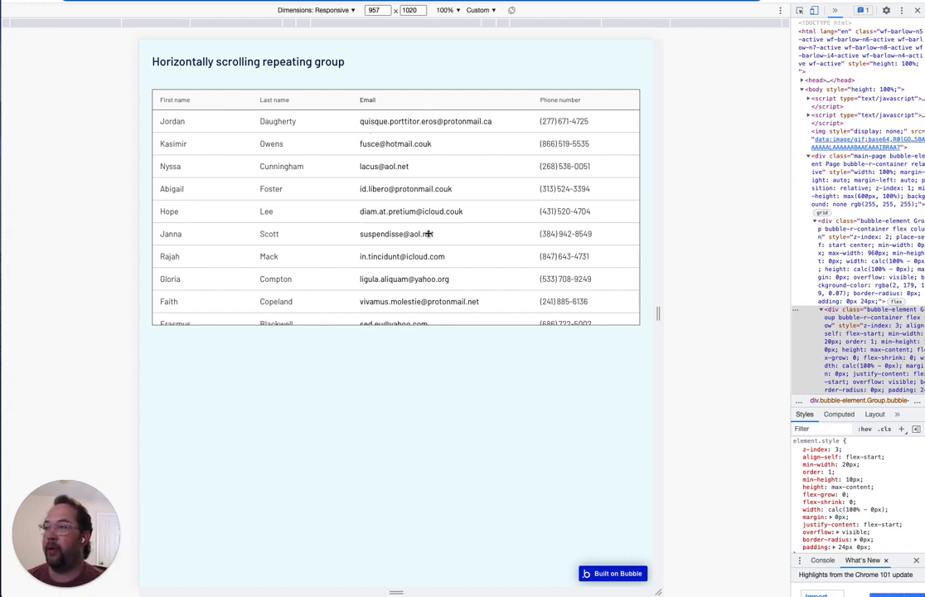
- Examine how the users table scrolls vertically beneath its header row at the wide preview width
scroll(431, 234, down, 3)
scroll(430, 234, up, 2)
scroll(430, 233, down, 7)
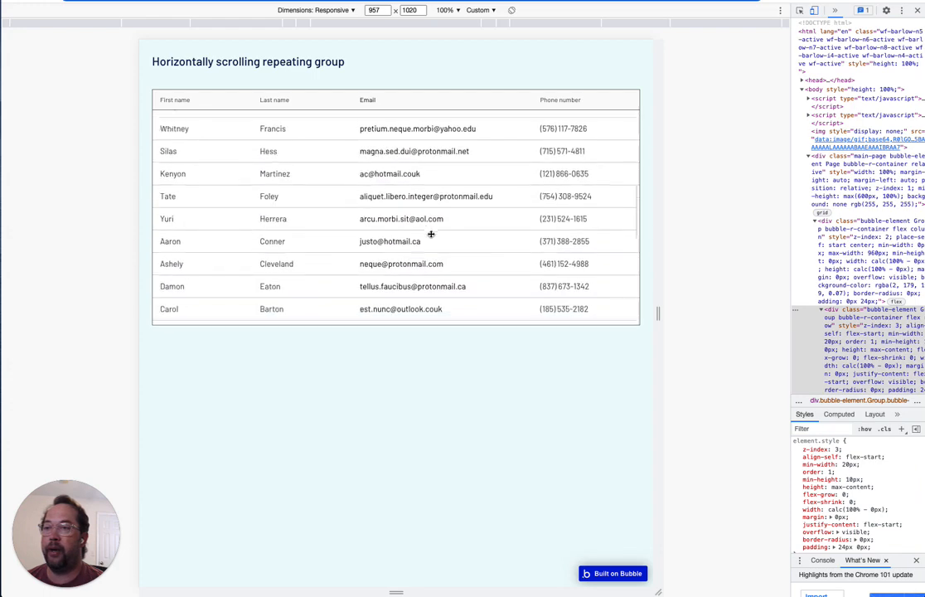
scroll(430, 234, up, 8)
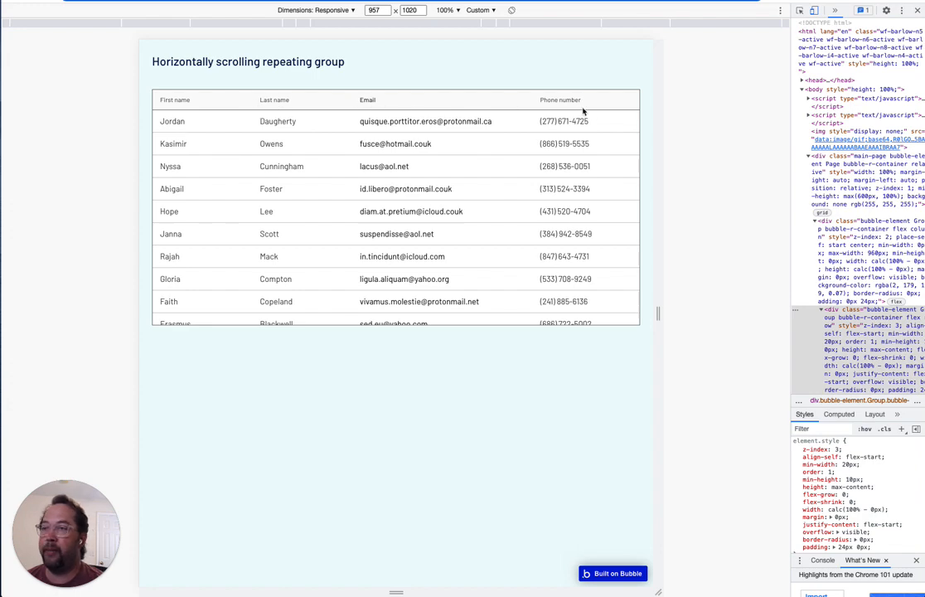
scroll(384, 200, down, 1)
scroll(383, 201, down, 5)
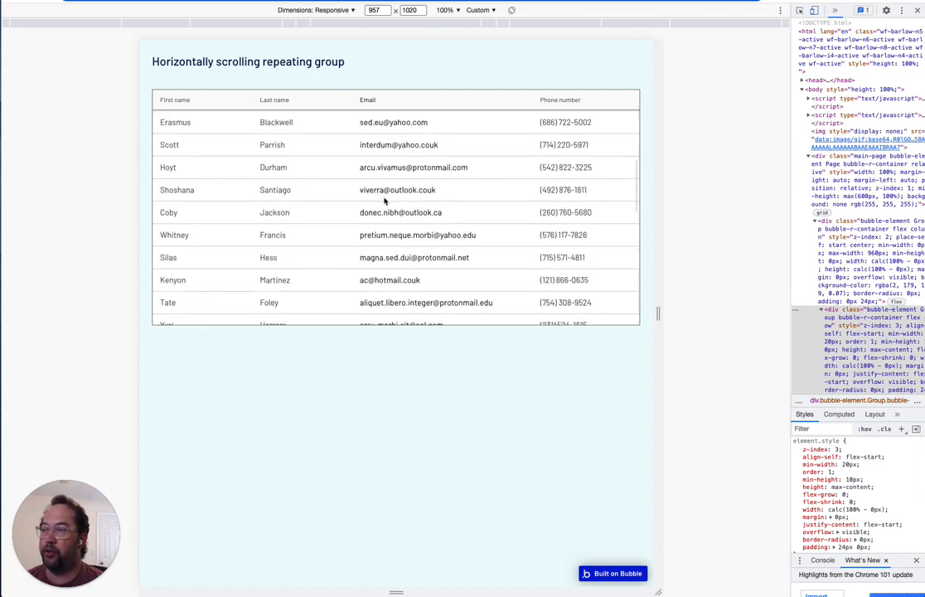
scroll(386, 201, up, 5)
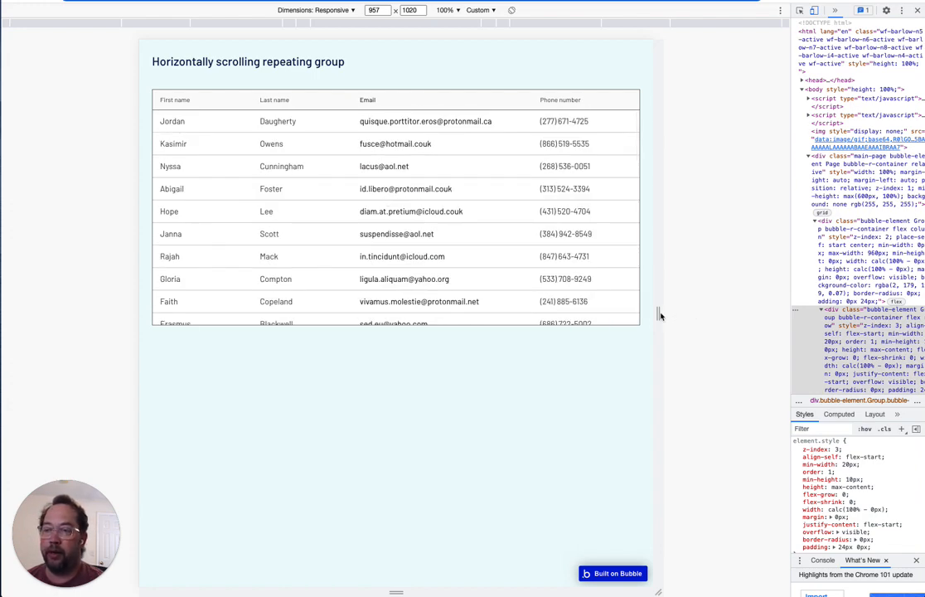
- Narrow the responsive preview to about 435 px and examine the table's horizontal and vertical scrolling
drag(658, 313, 521, 304)
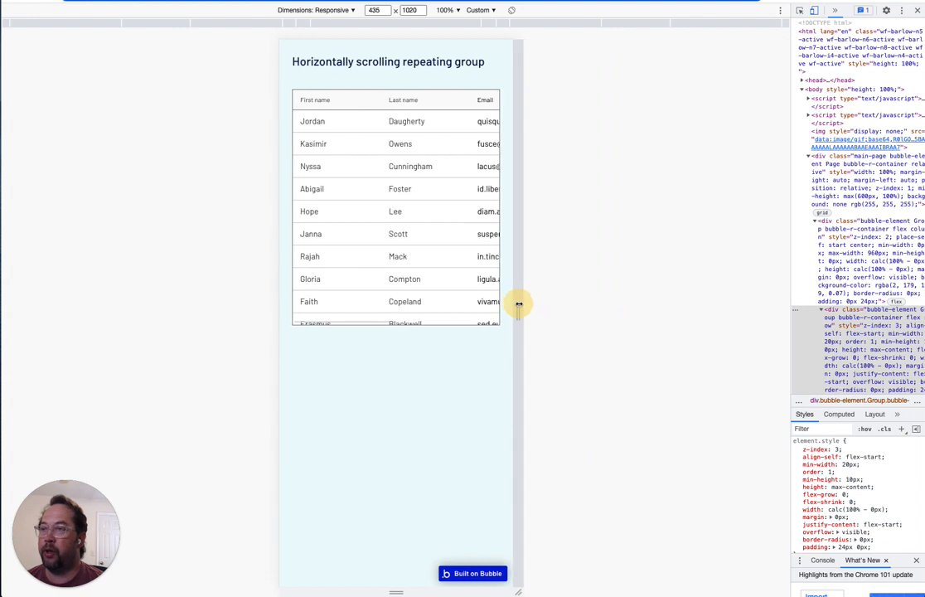
scroll(424, 151, right, 10)
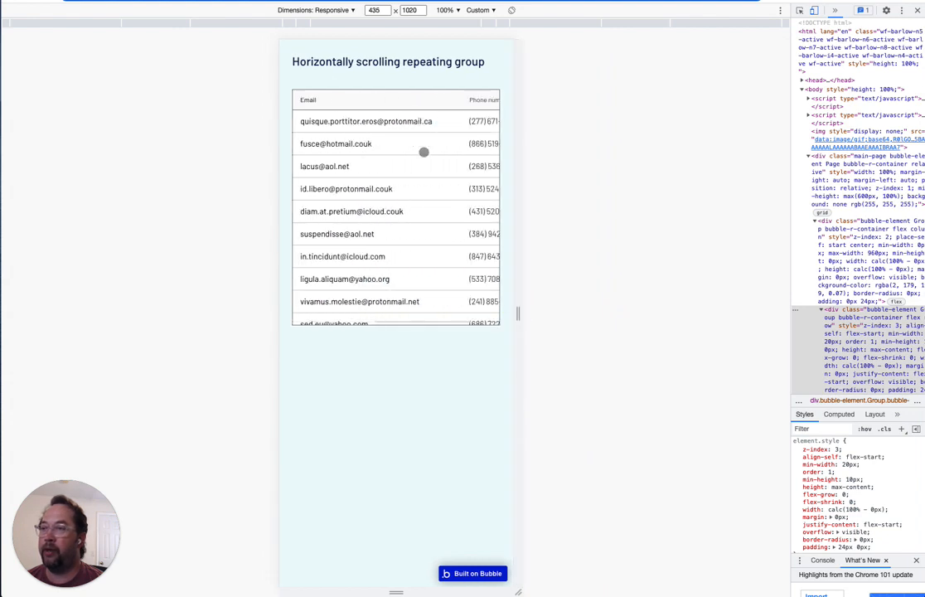
scroll(423, 151, left, 10)
scroll(423, 151, down, 6)
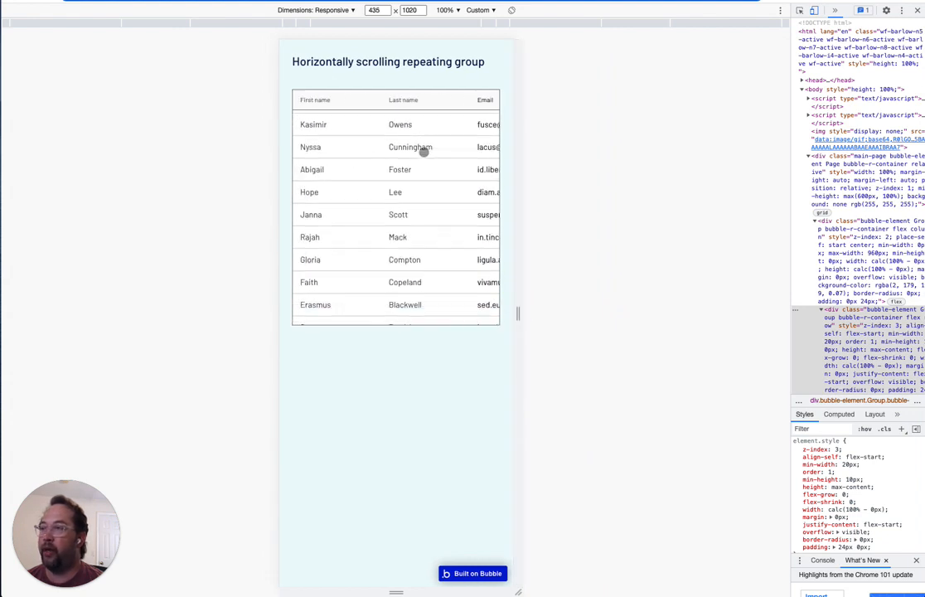
scroll(423, 151, right, 5)
scroll(424, 151, right, 3)
scroll(424, 152, down, 8)
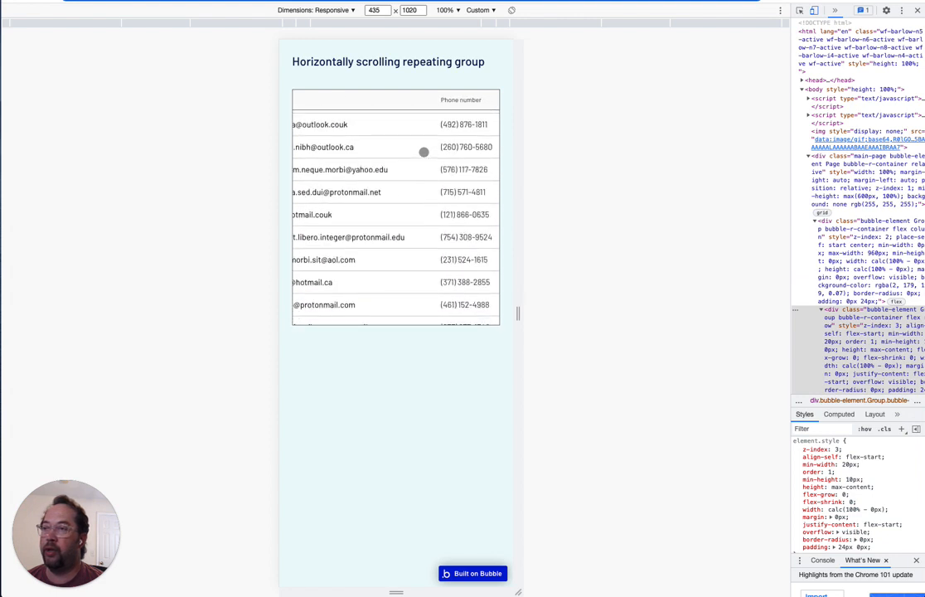
scroll(424, 152, right, 4)
scroll(423, 152, right, 1)
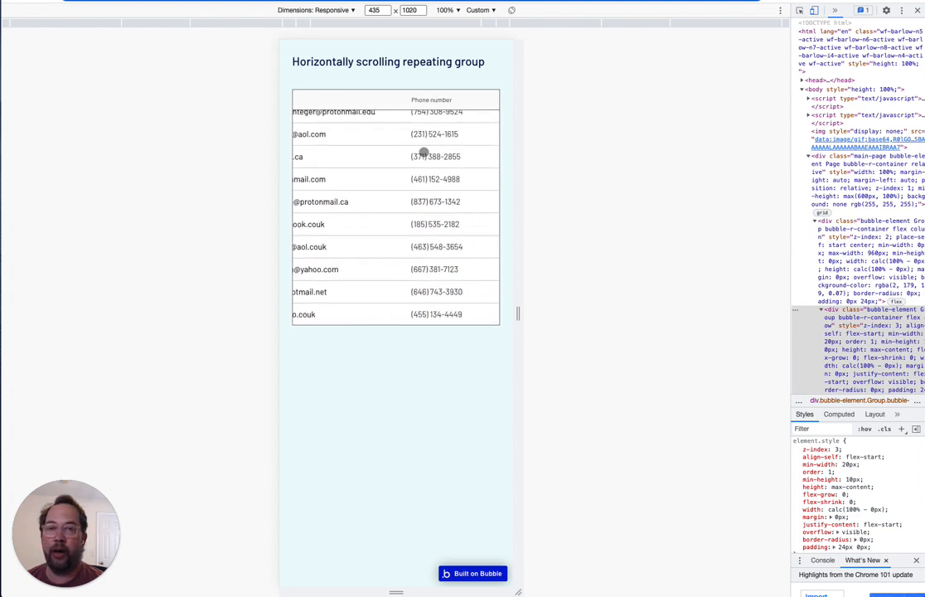
scroll(404, 191, left, 8)
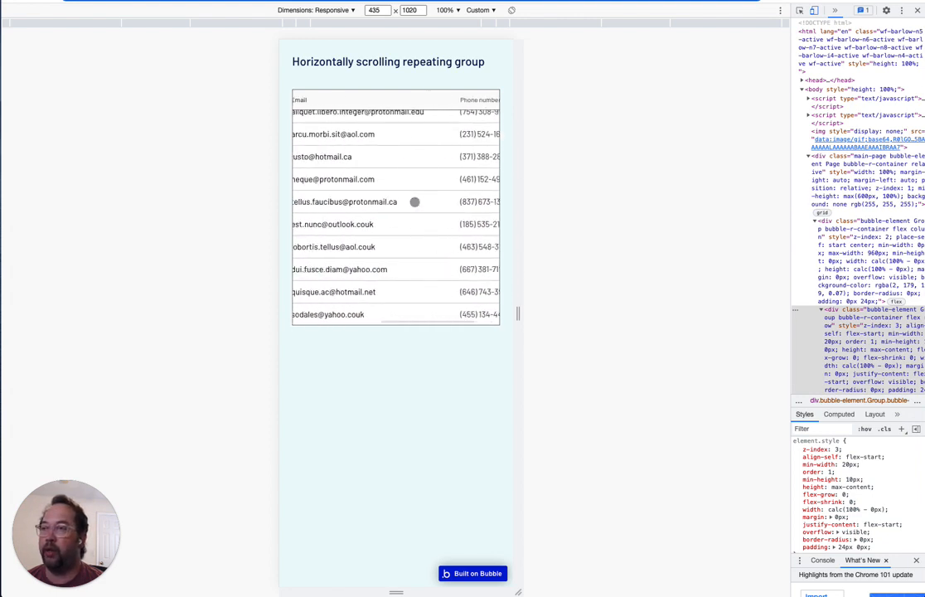
scroll(413, 201, right, 3)
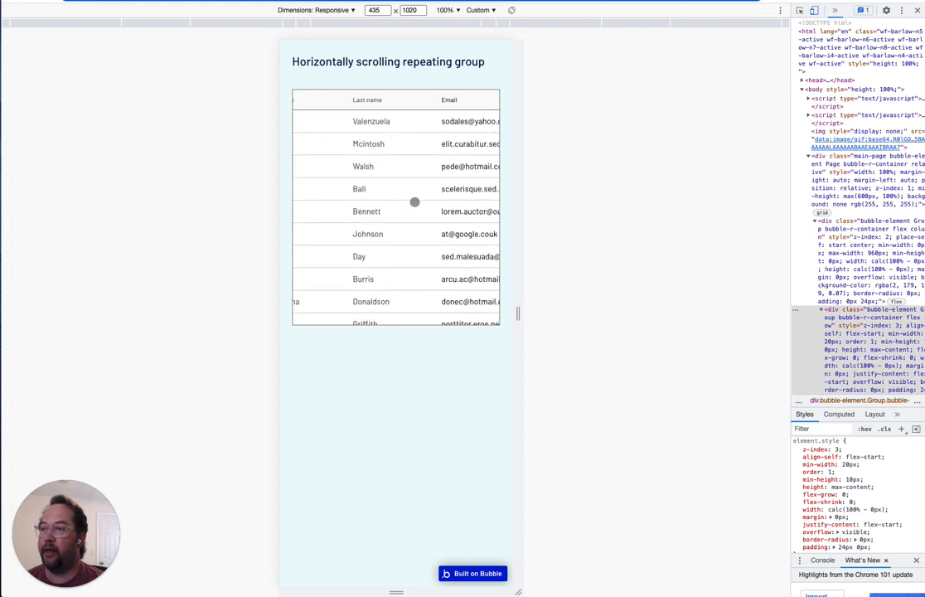
scroll(415, 201, left, 3)
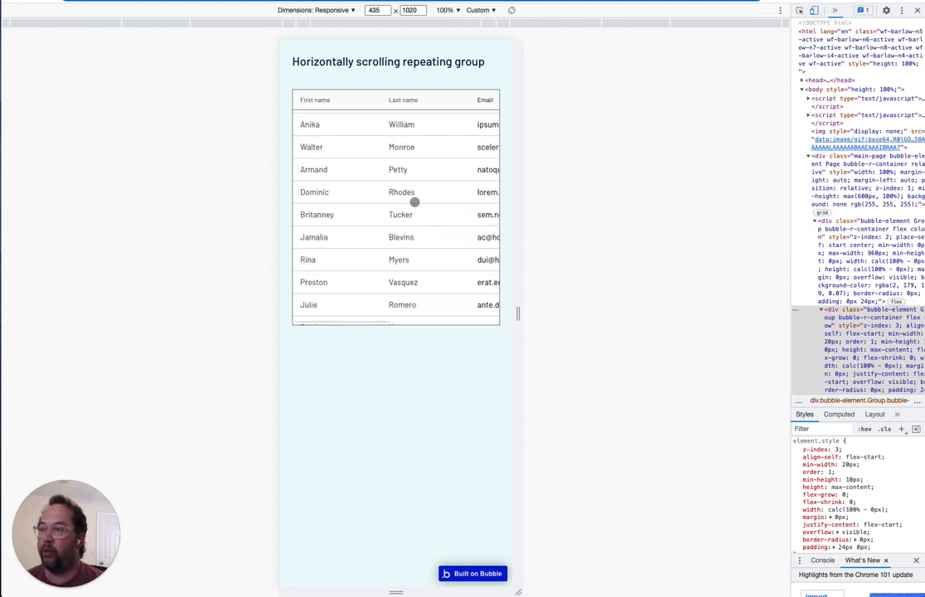
scroll(414, 248, down, 1)
- Narrow the responsive preview to about 331 px and check the table's horizontal scrolling through to the phone number column
drag(527, 315, 490, 314)
scroll(348, 193, right, 6)
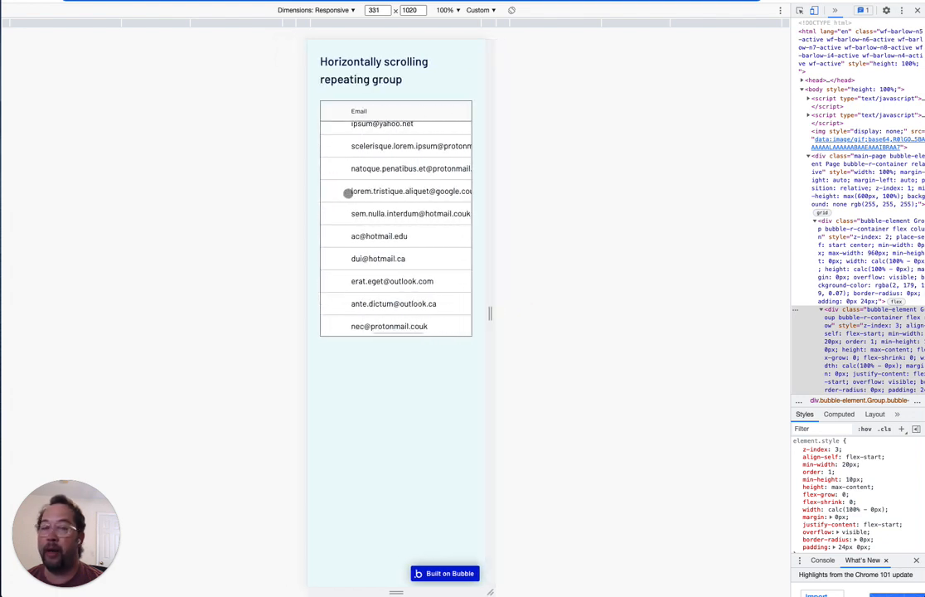
scroll(348, 192, right, 4)
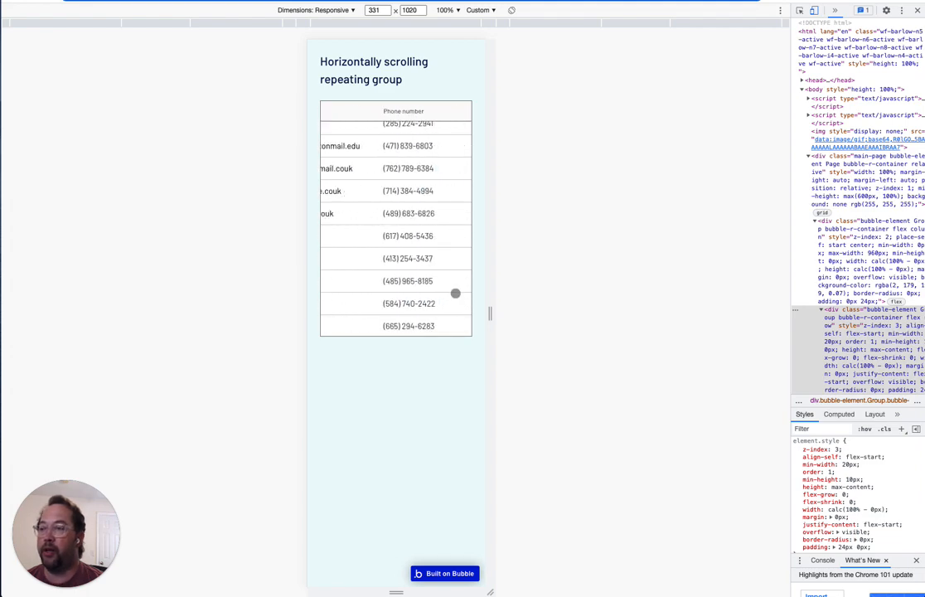
- Widen the responsive preview to about 1089 px and look back up through the table's rows
drag(491, 311, 695, 311)
scroll(455, 219, up, 5)
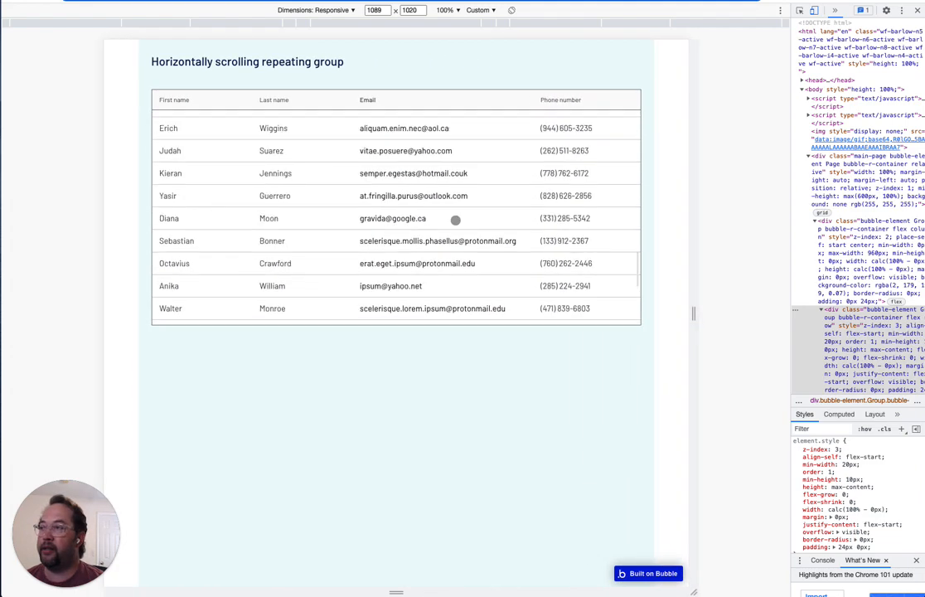
scroll(455, 220, up, 10)
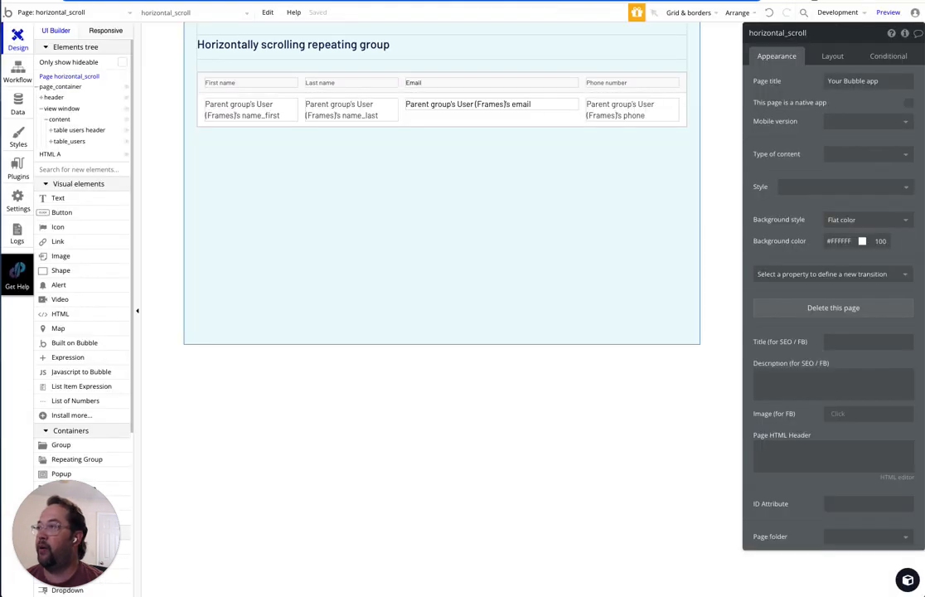
- Create a new page named hor_scroll without cloning an existing page
click(112, 16)
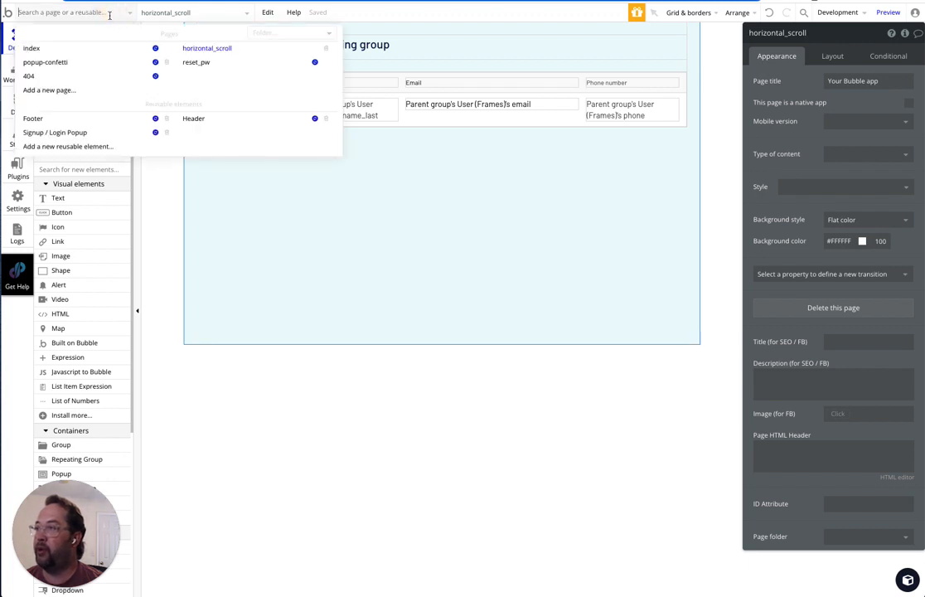
click(58, 90)
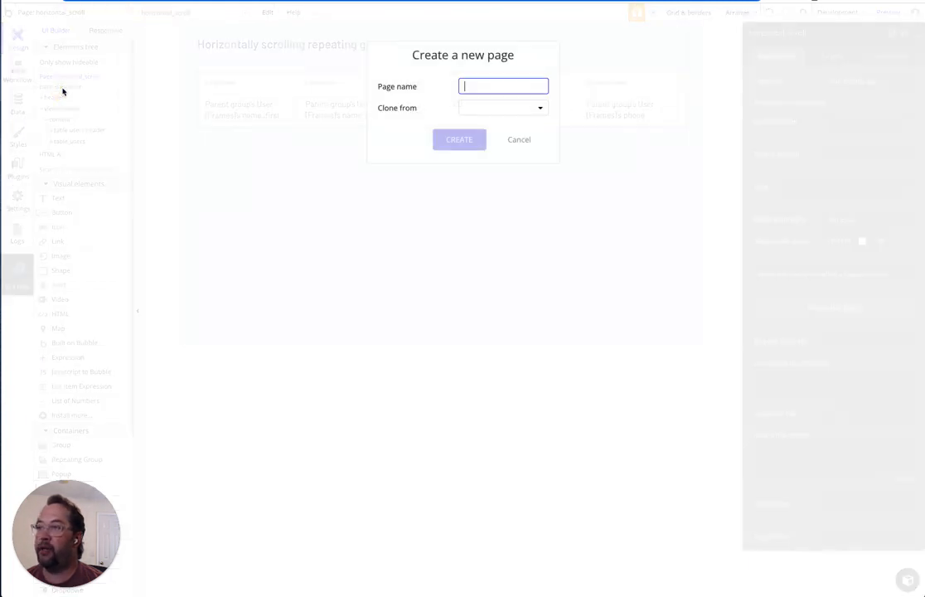
text(hor)
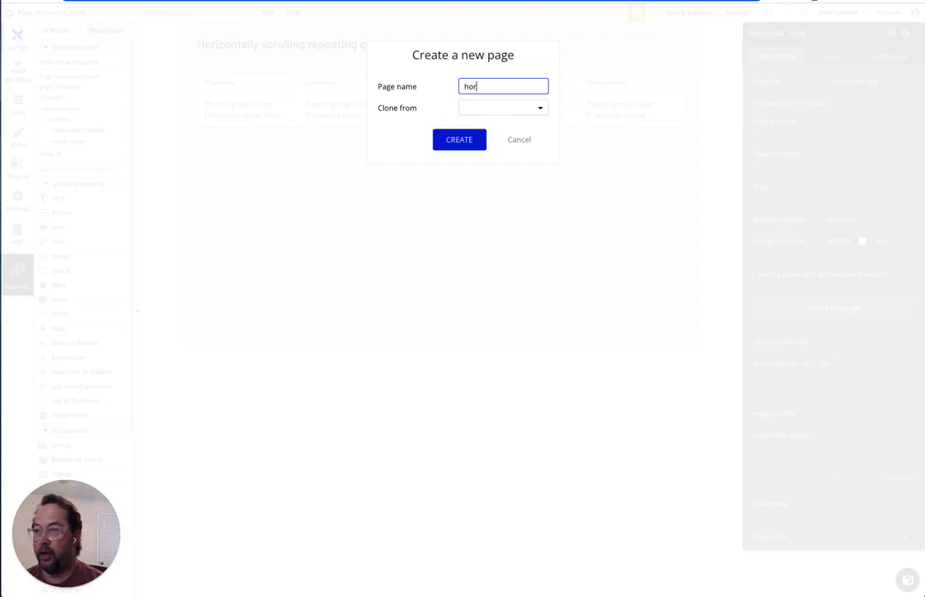
text(_scroll)
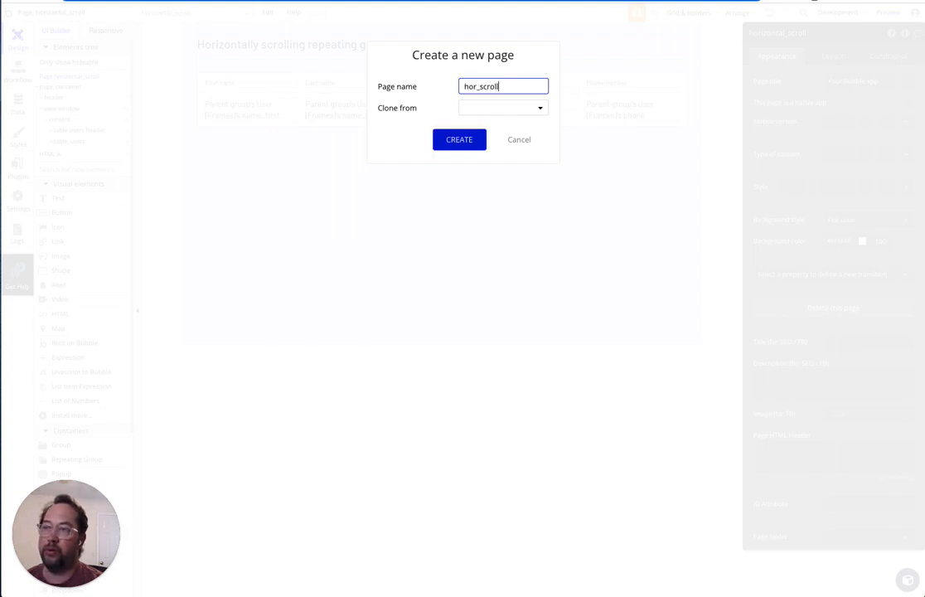
click(466, 140)
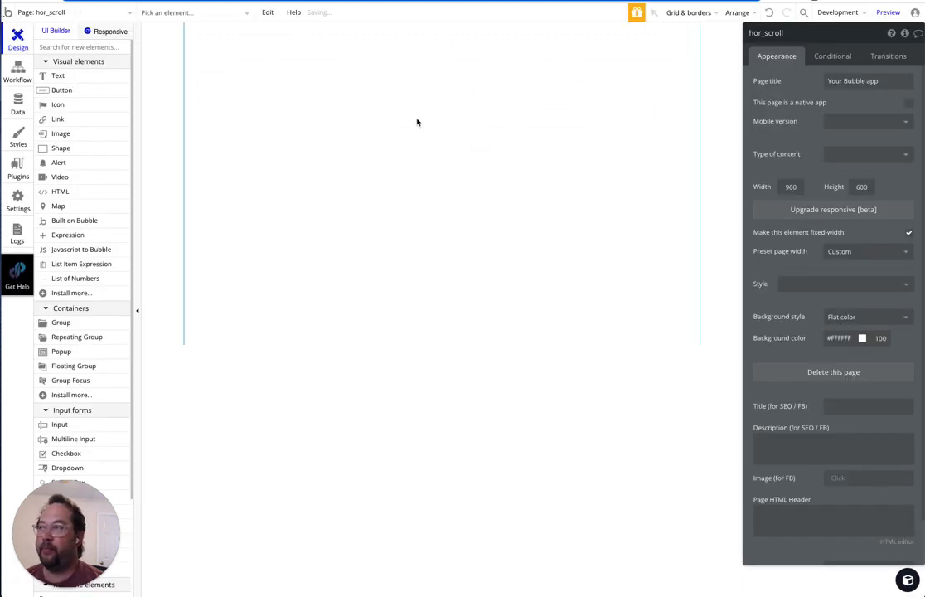
- Upgrade the hor_scroll page to the beta responsive engine and set its container layout to Align to parent
click(105, 32)
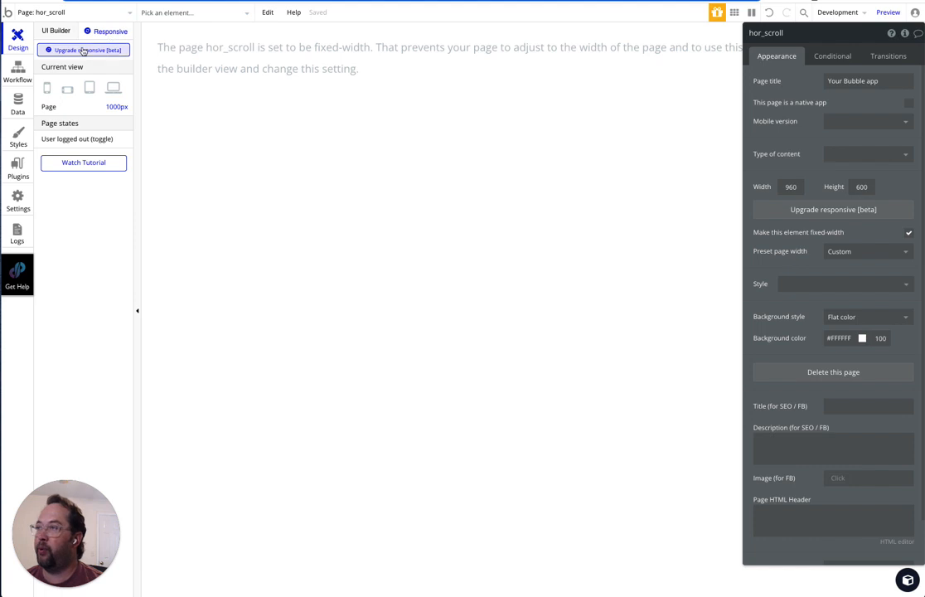
click(82, 50)
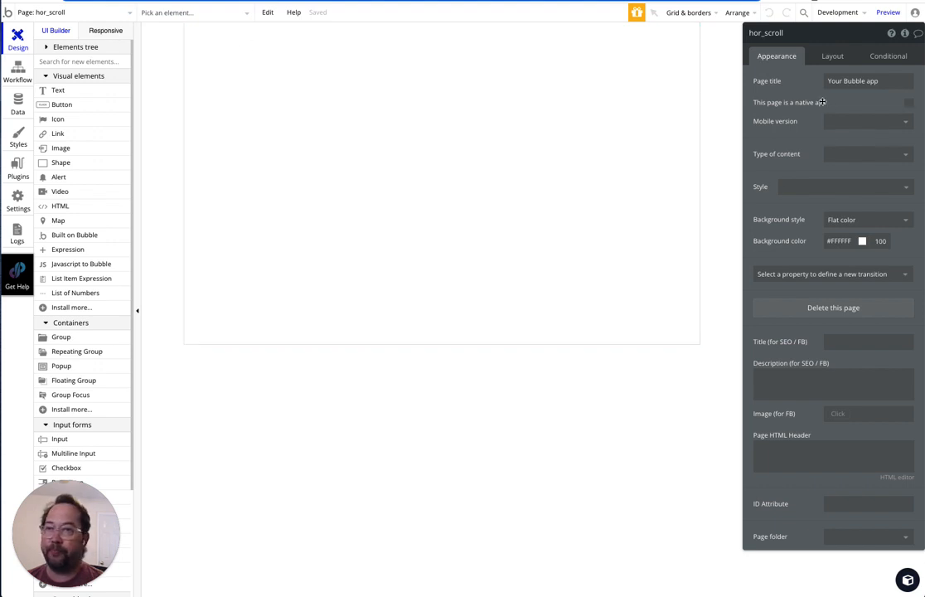
click(833, 57)
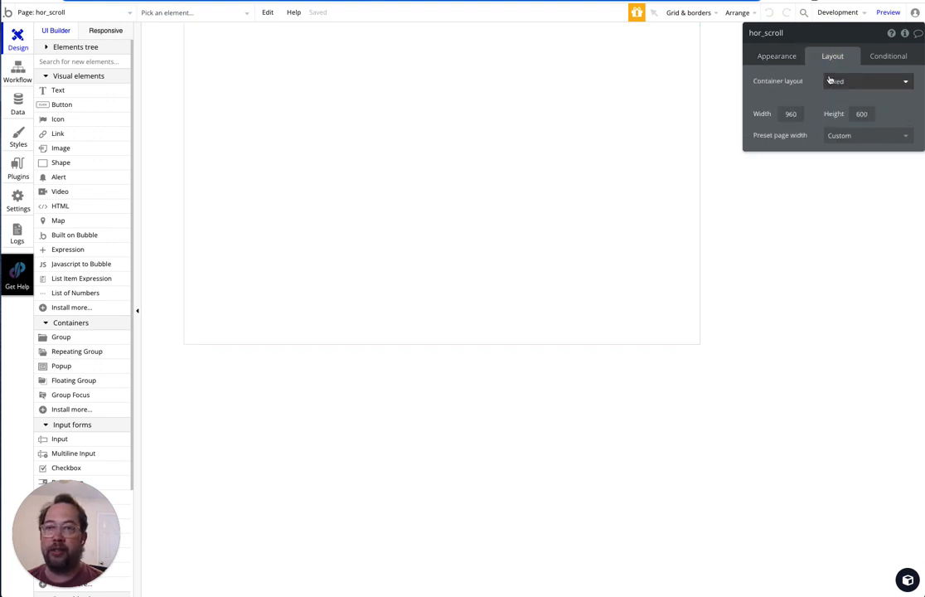
click(835, 82)
click(859, 115)
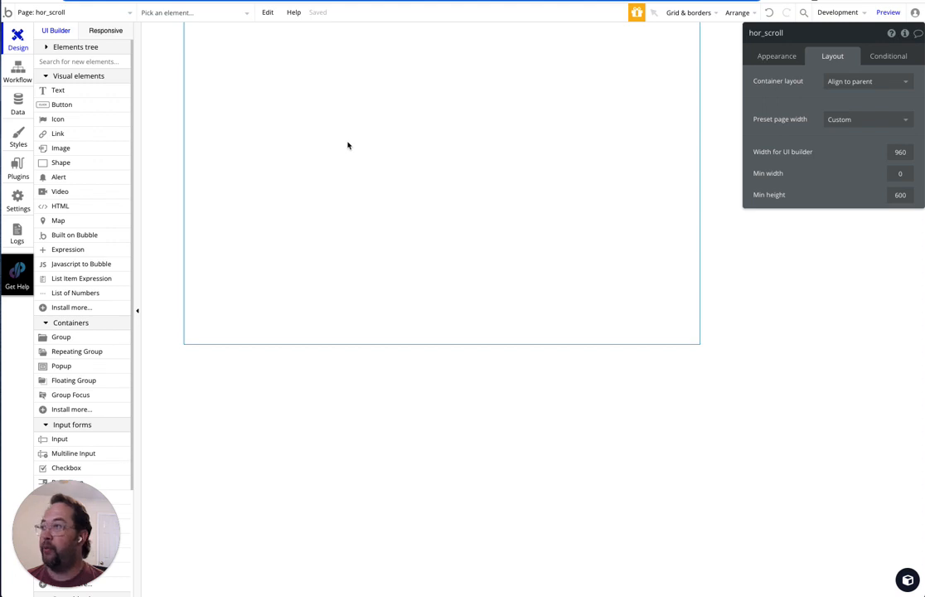
- Add a group at the top centre of the page and name it page_content
scroll(82, 277, down, 2)
click(63, 274)
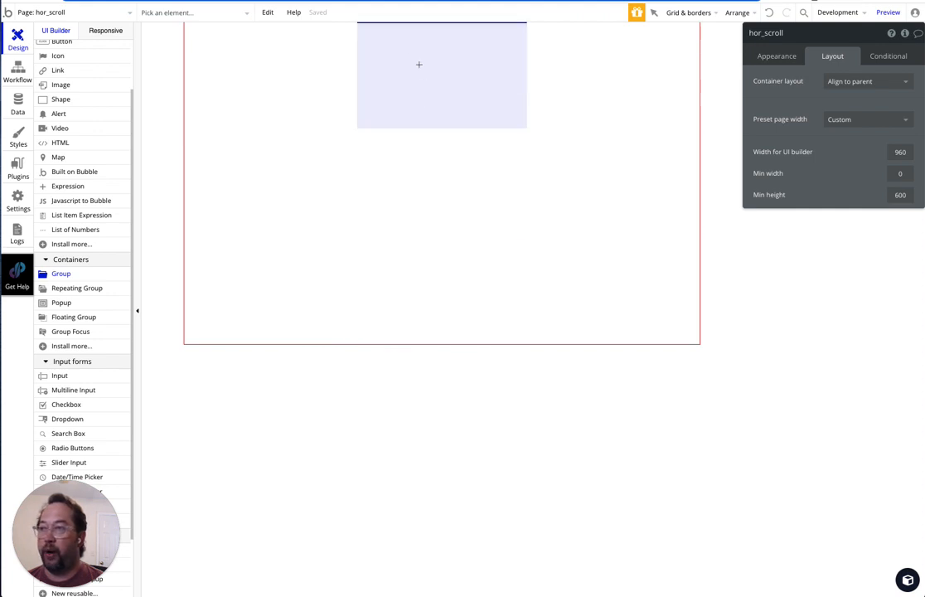
click(405, 49)
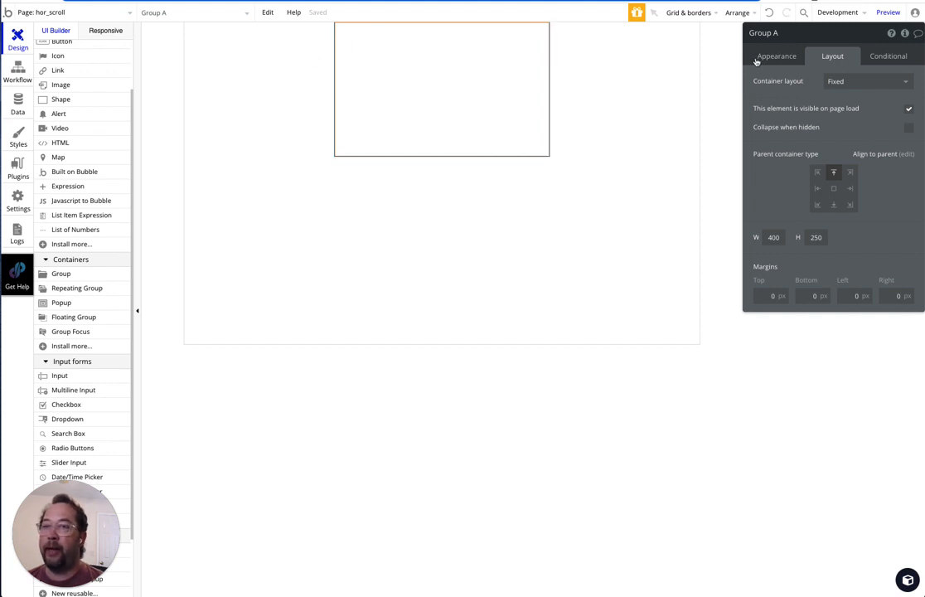
double_click(766, 35)
triple_click(767, 33)
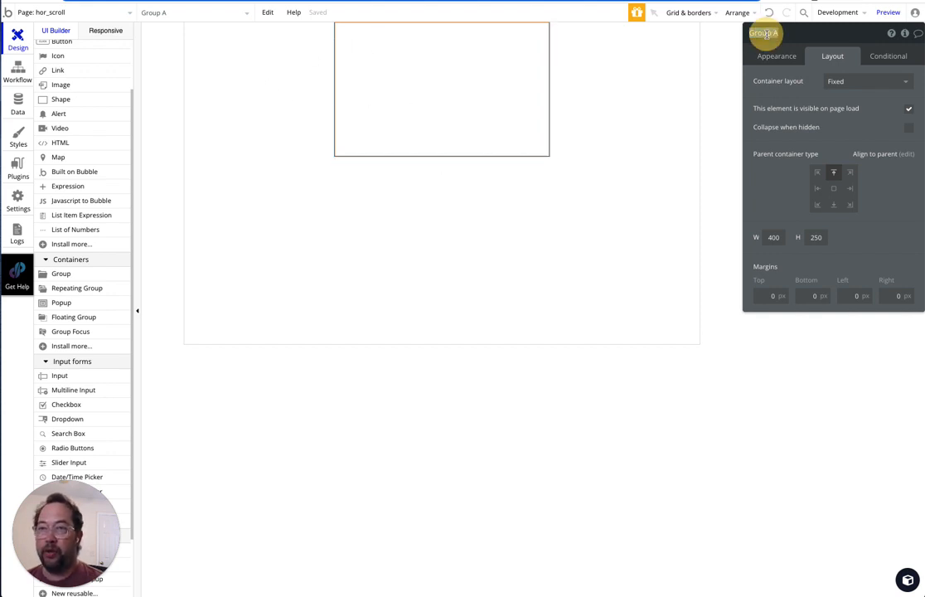
text(page_content)
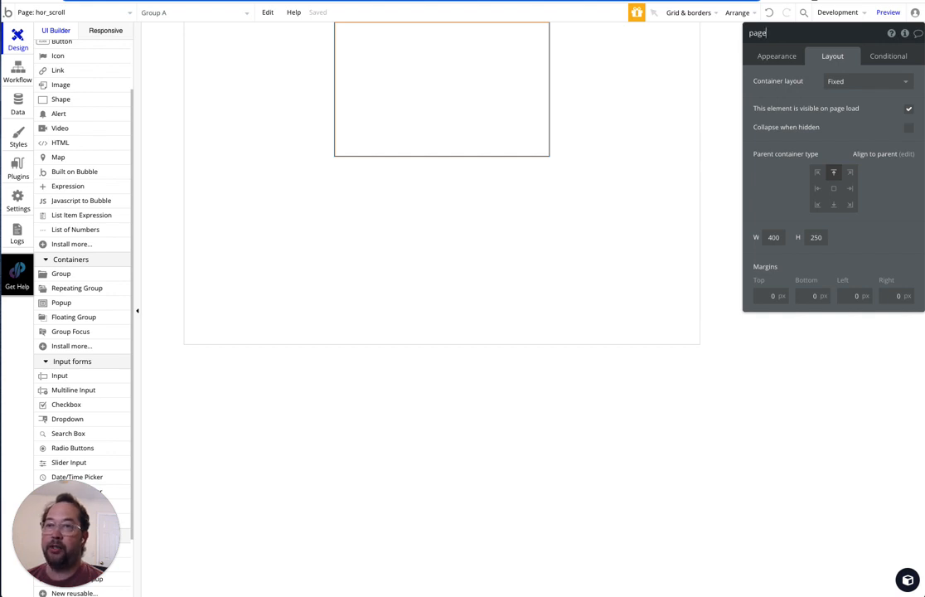
- Give page_content a Column layout and a non-fixed width with a 0 px minimum and 960 px maximum
click(839, 80)
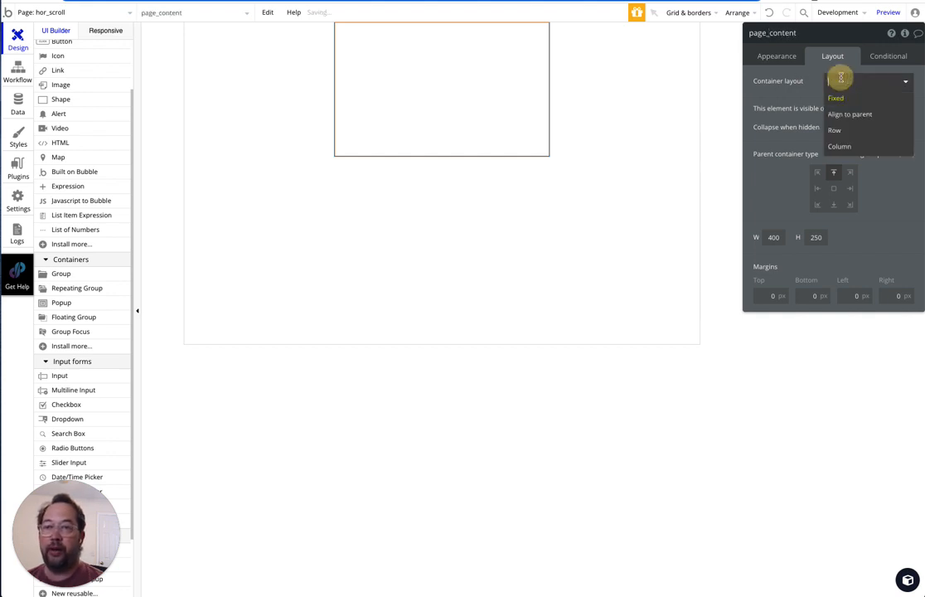
click(851, 148)
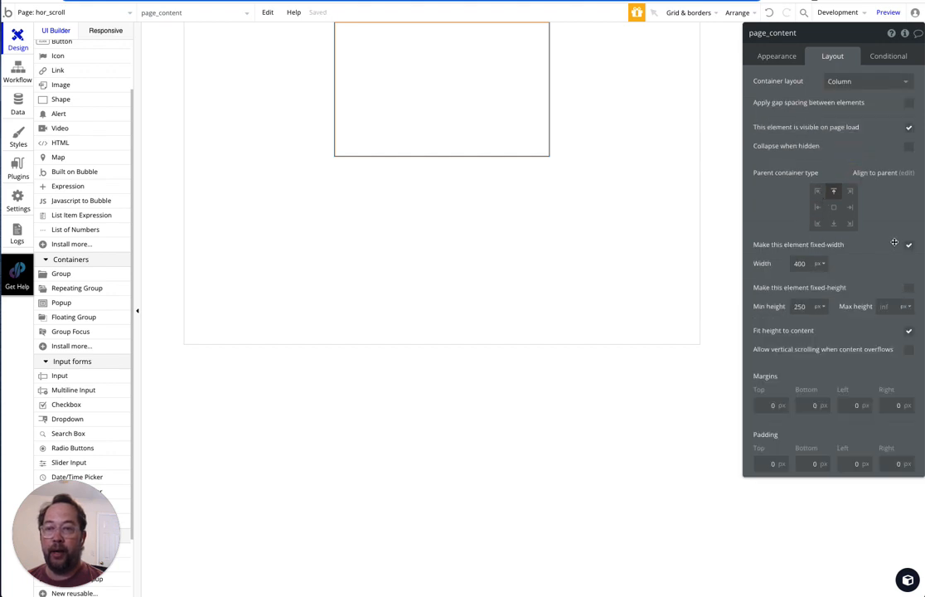
click(908, 244)
click(886, 263)
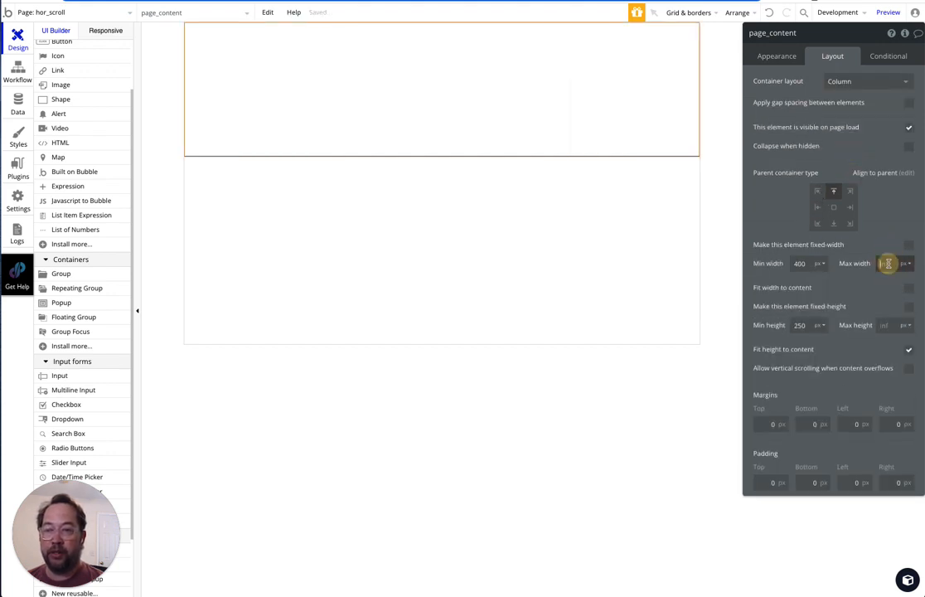
text(960)
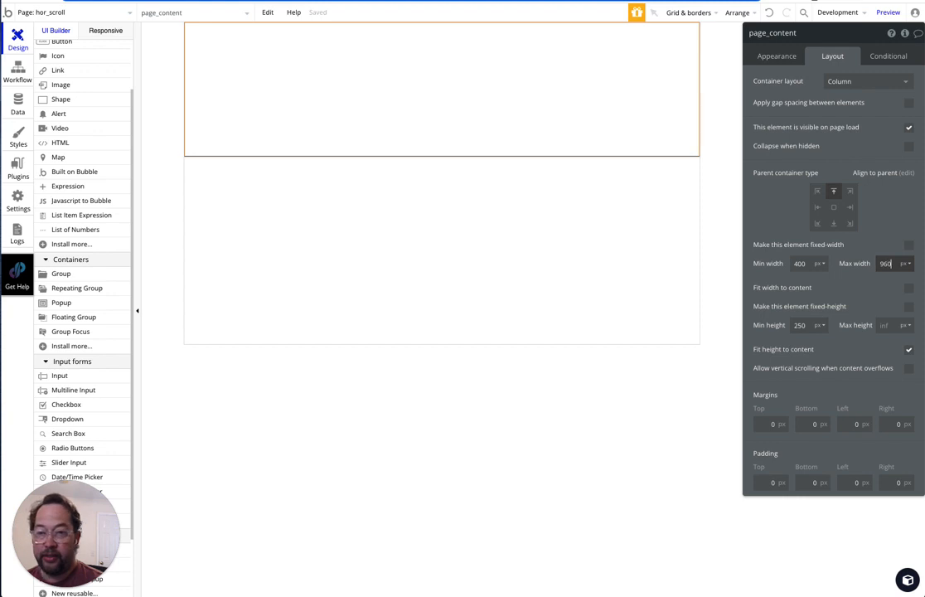
double_click(800, 263)
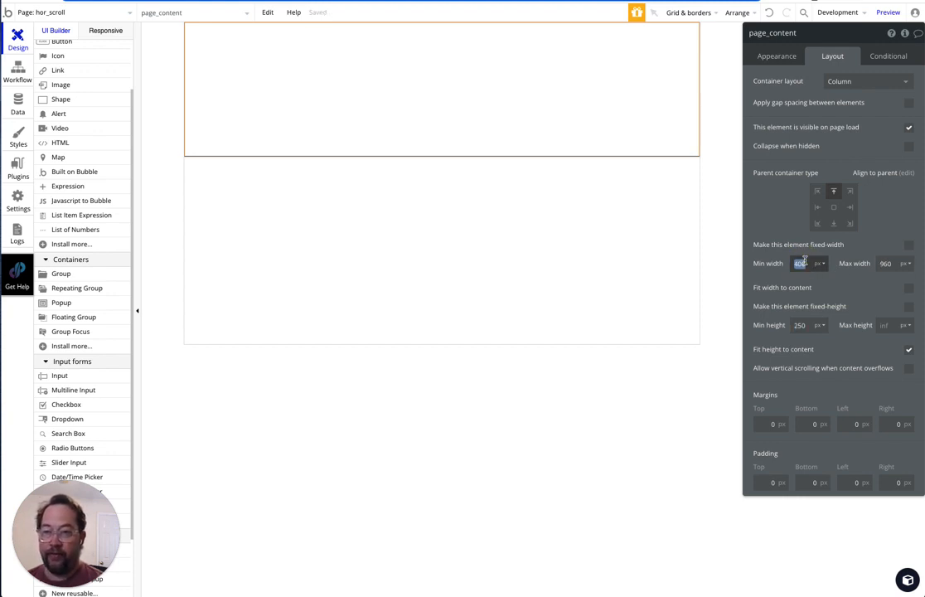
text(0)
key(Tab)
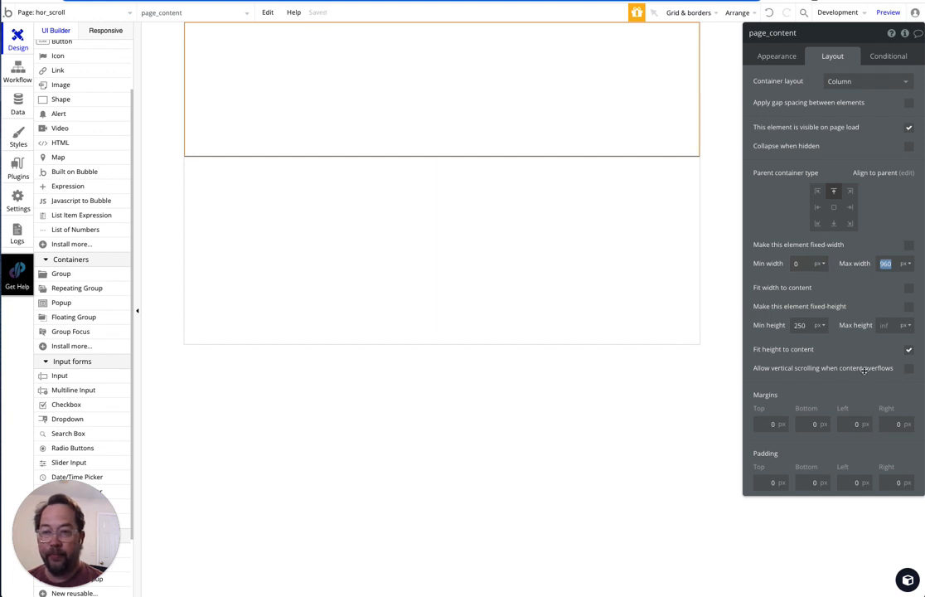
- Turn off fitting page_content's height to its content and set its minimum height to 0 px
click(909, 349)
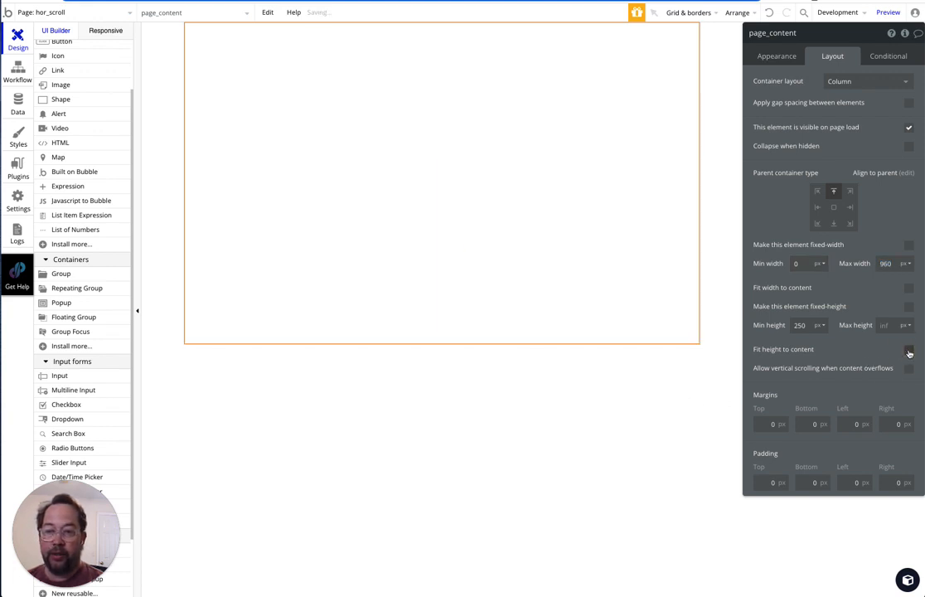
double_click(800, 325)
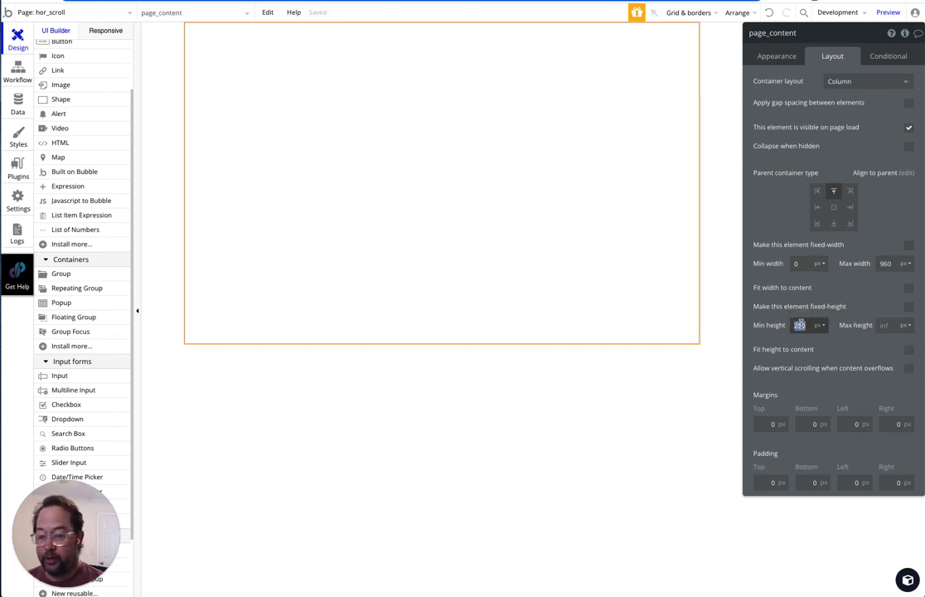
text(0)
key(Tab)
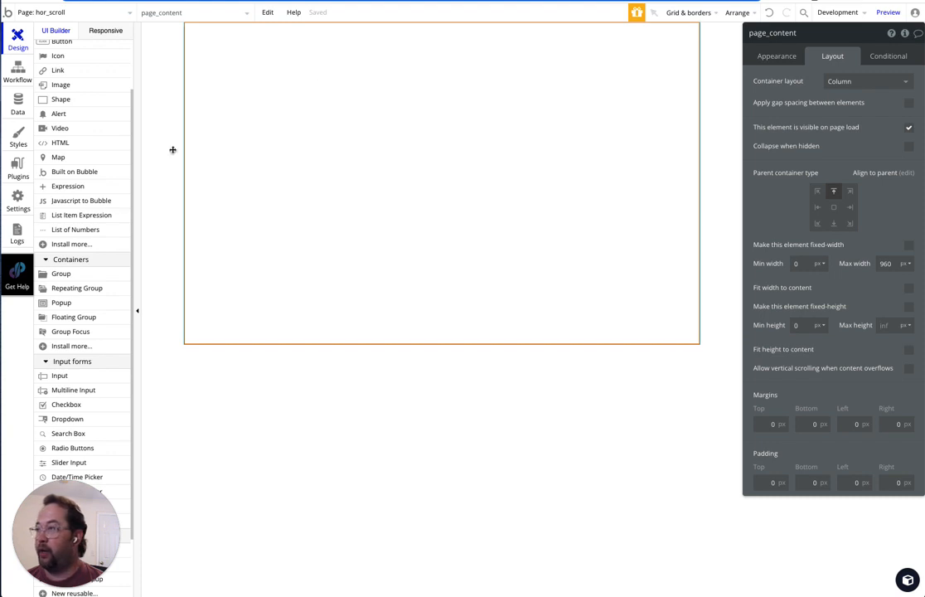
- Add a group inside page_content at its top-left corner and name it header
click(55, 275)
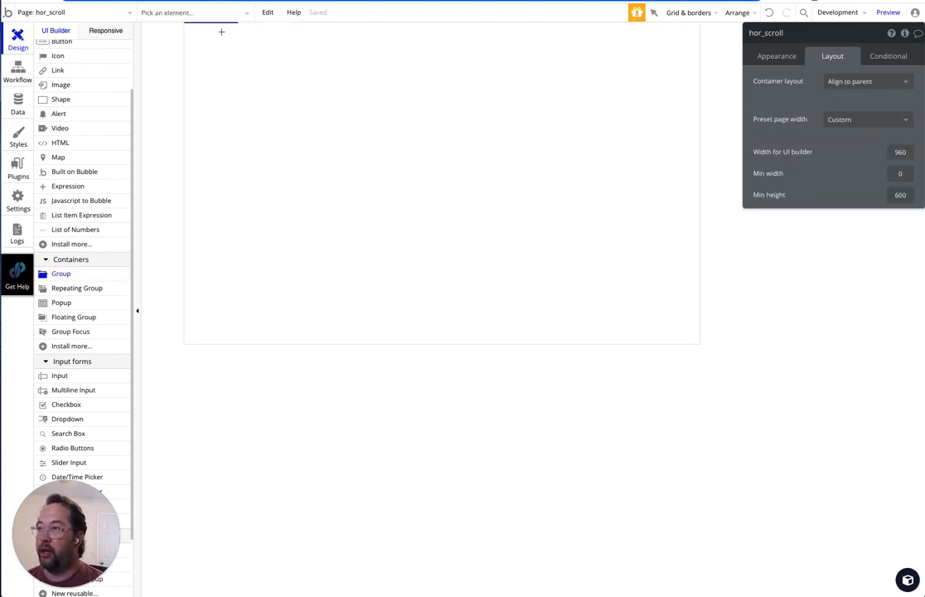
drag(185, 23, 354, 127)
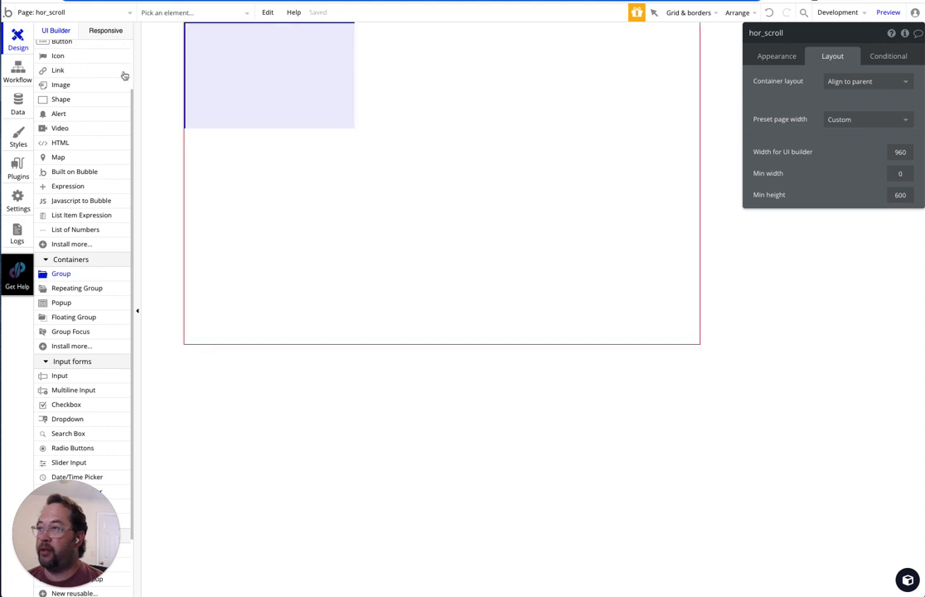
scroll(96, 100, up, 2)
scroll(96, 99, down, 1)
scroll(62, 58, up, 1)
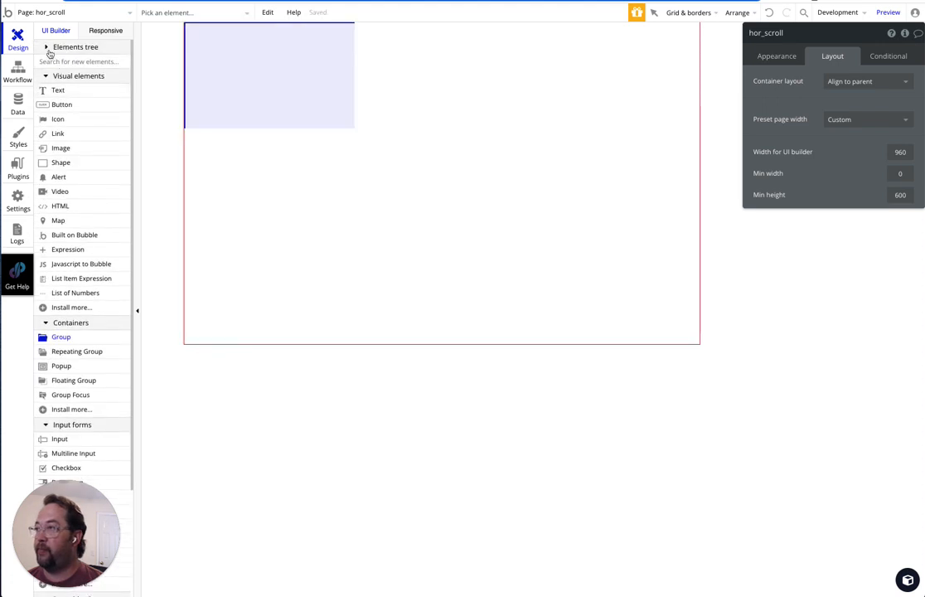
click(50, 47)
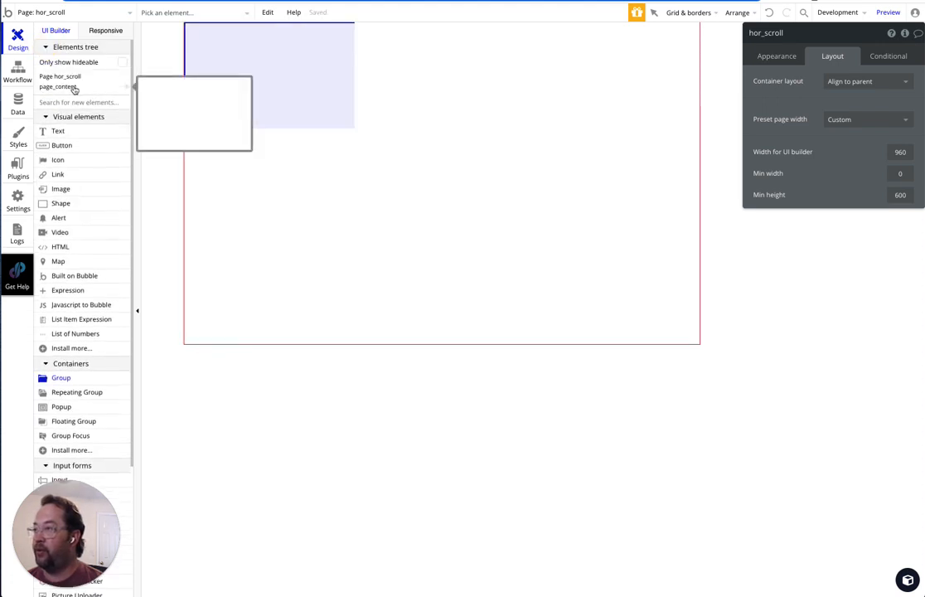
click(310, 39)
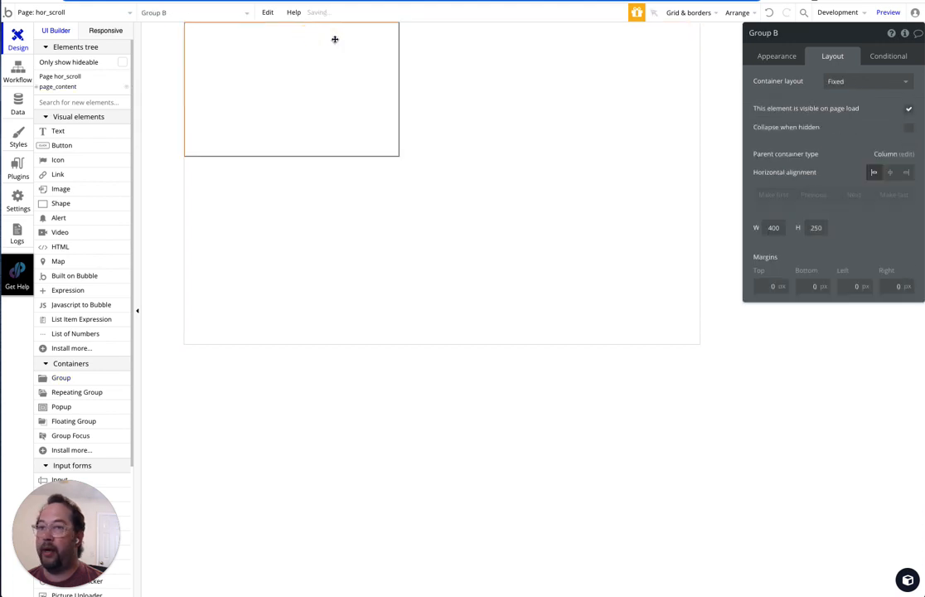
click(799, 33)
text(header)
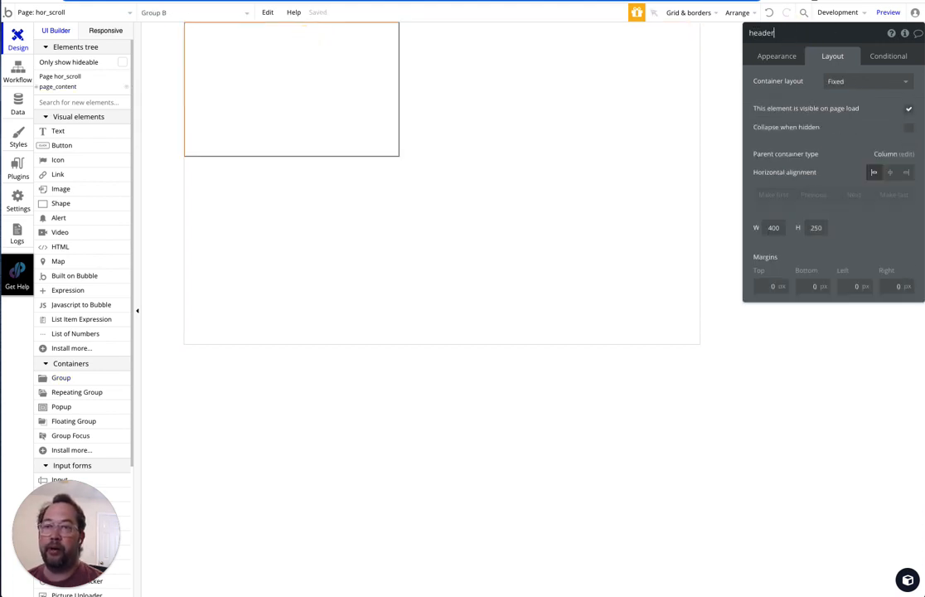
- Give the header group a Row layout and a non-fixed width with a 0 px minimum
click(869, 82)
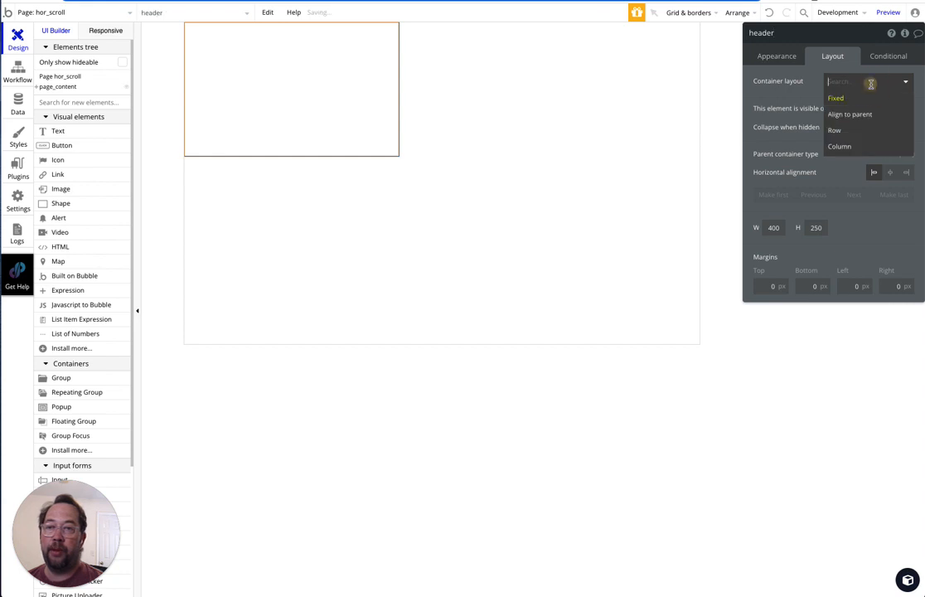
click(838, 131)
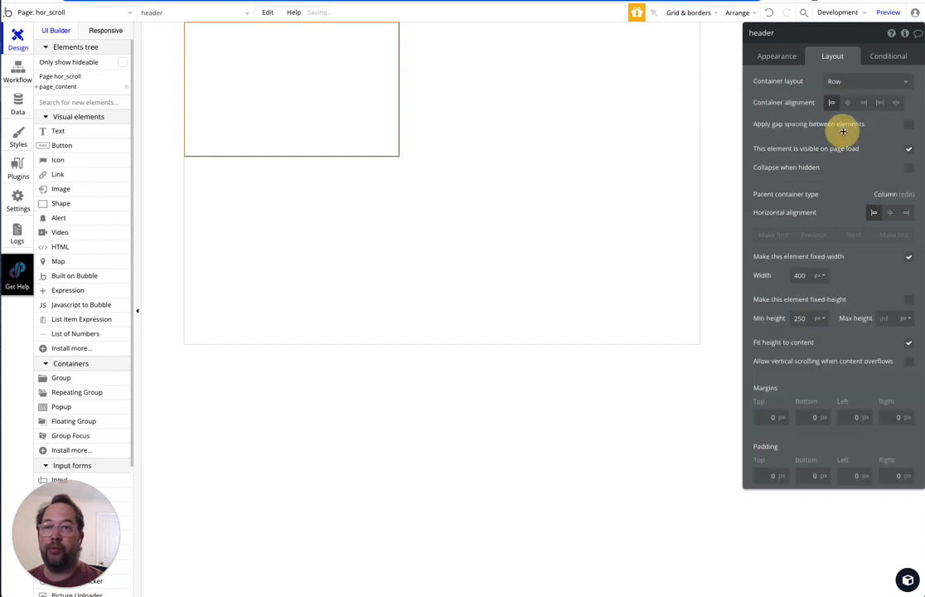
click(909, 257)
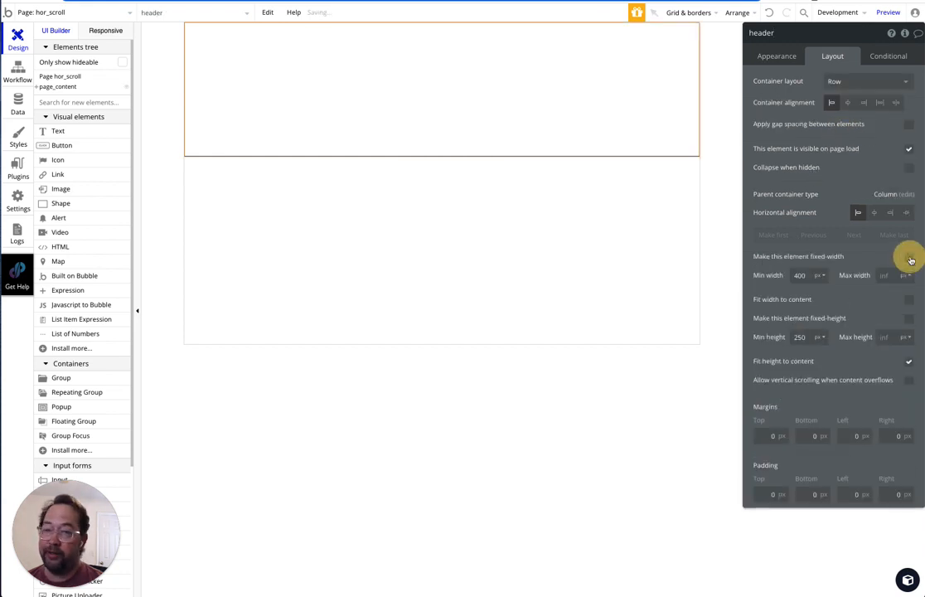
double_click(800, 275)
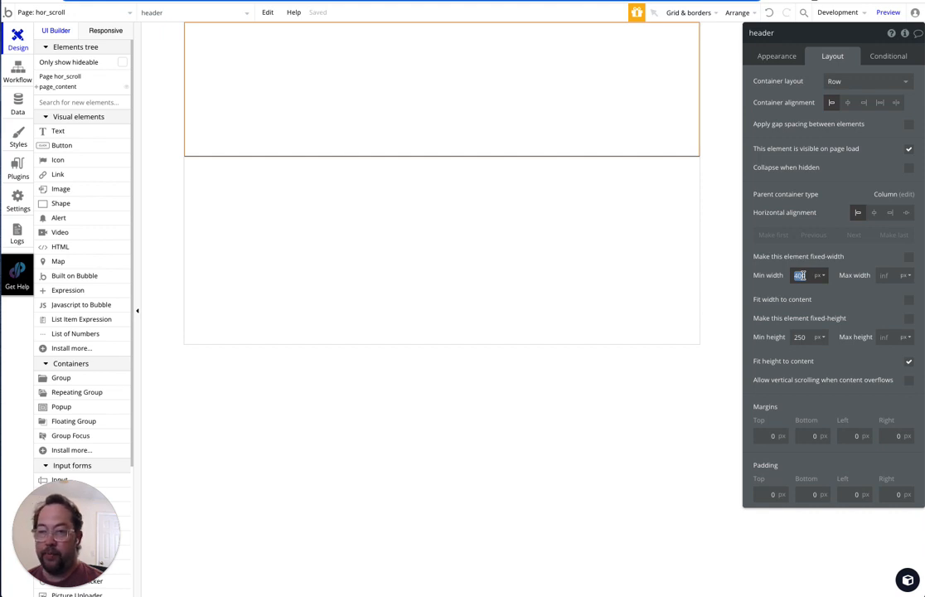
key(BackSpace)
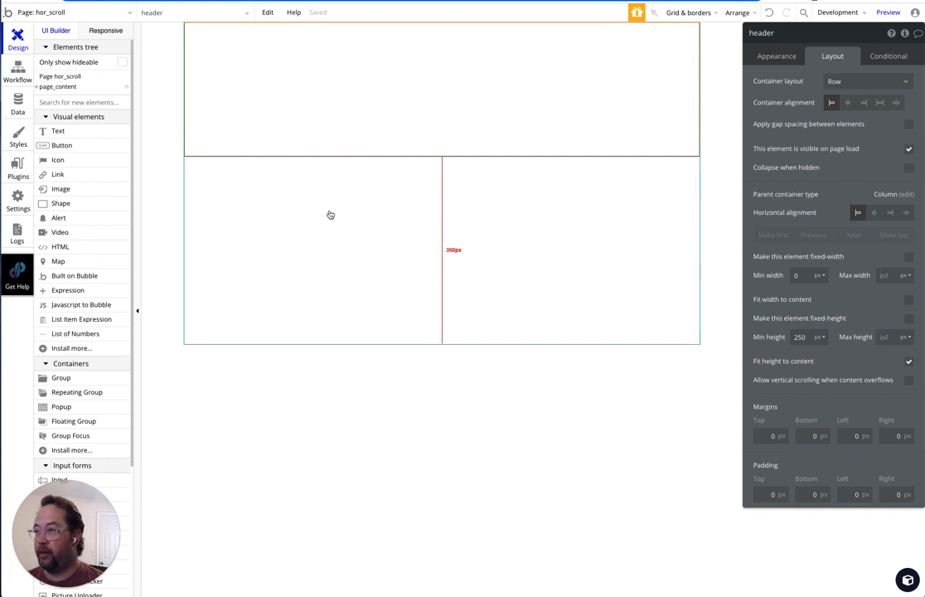
- Set page_content's padding to 24 px on all four sides
click(298, 191)
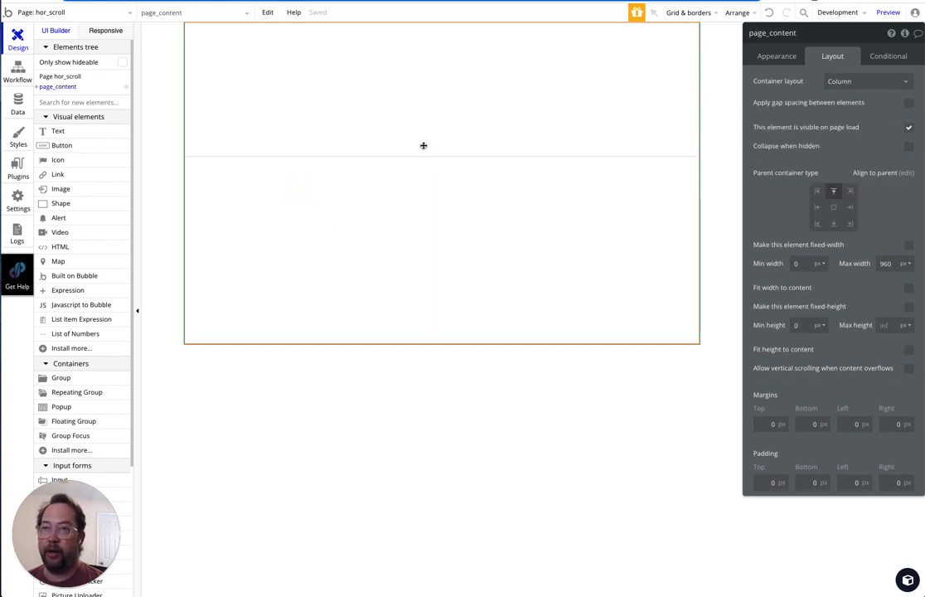
click(771, 483)
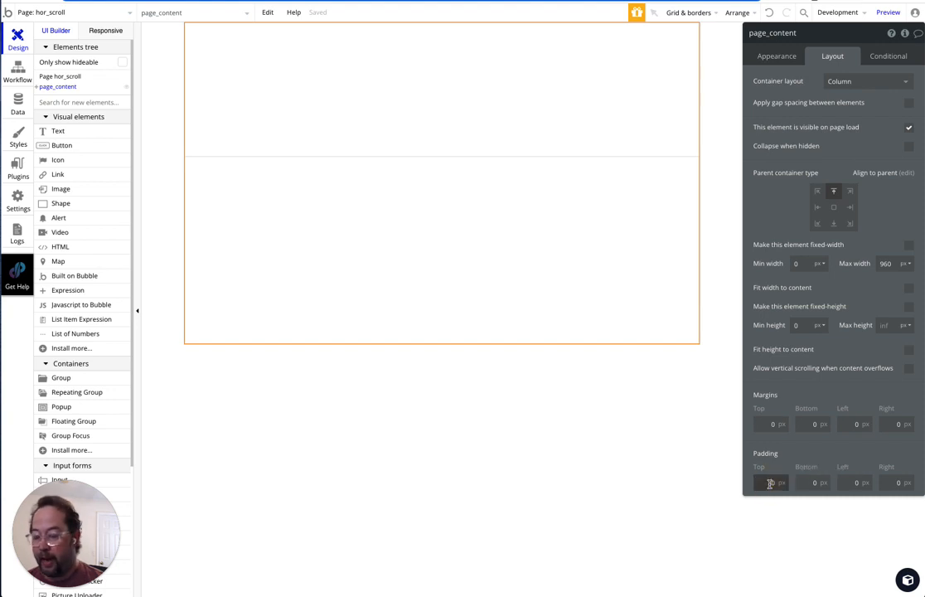
click(771, 482)
text(24)
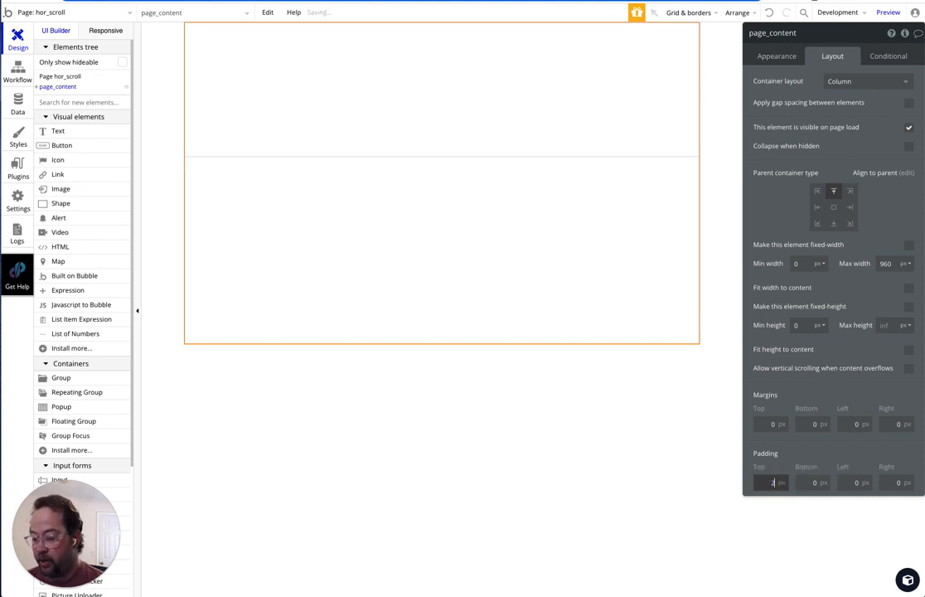
key(Tab)
text(24)
key(Tab)
text(24)
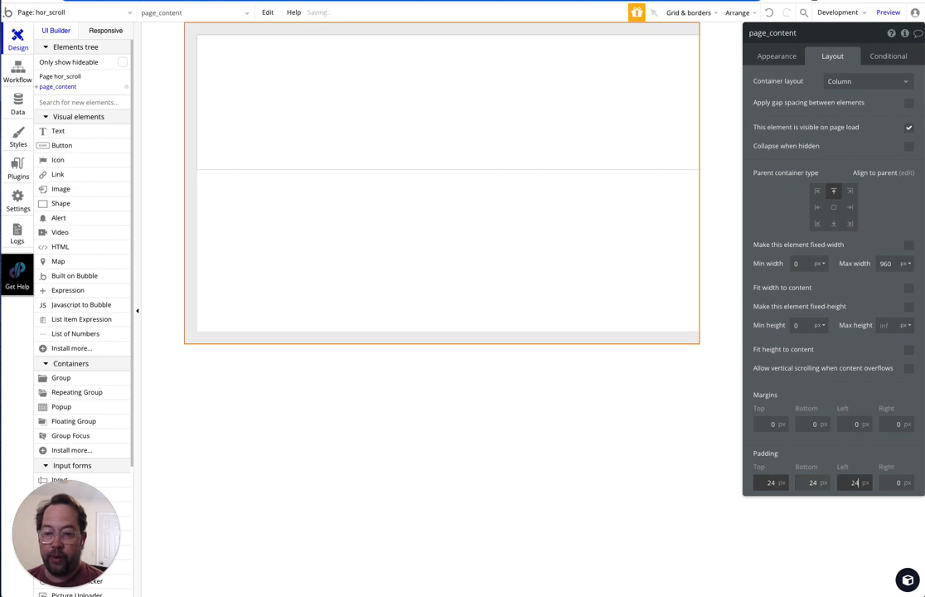
key(Tab)
text(24)
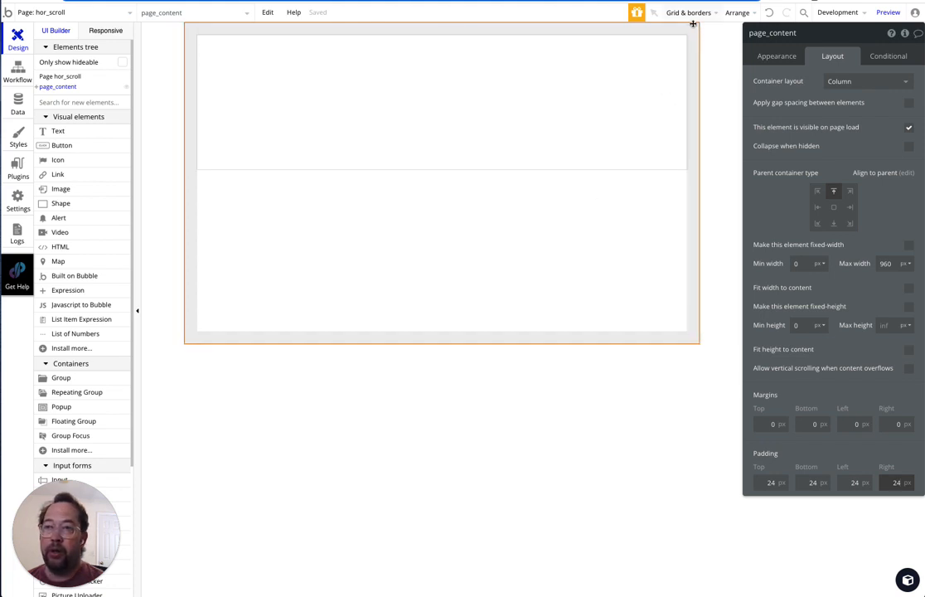
- Apply gap spacing between elements in page_content with a row gap of 24 px
click(909, 102)
click(902, 121)
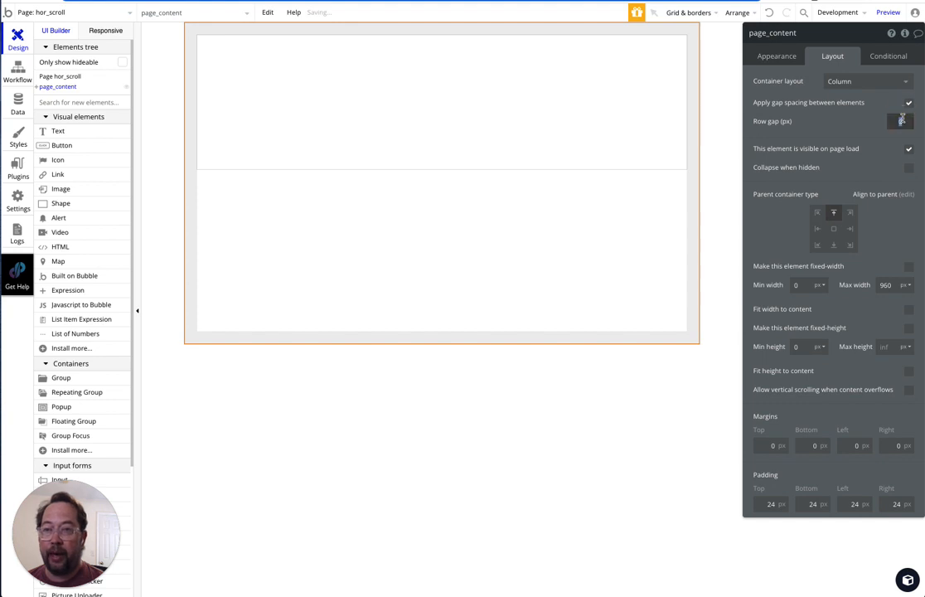
text(24)
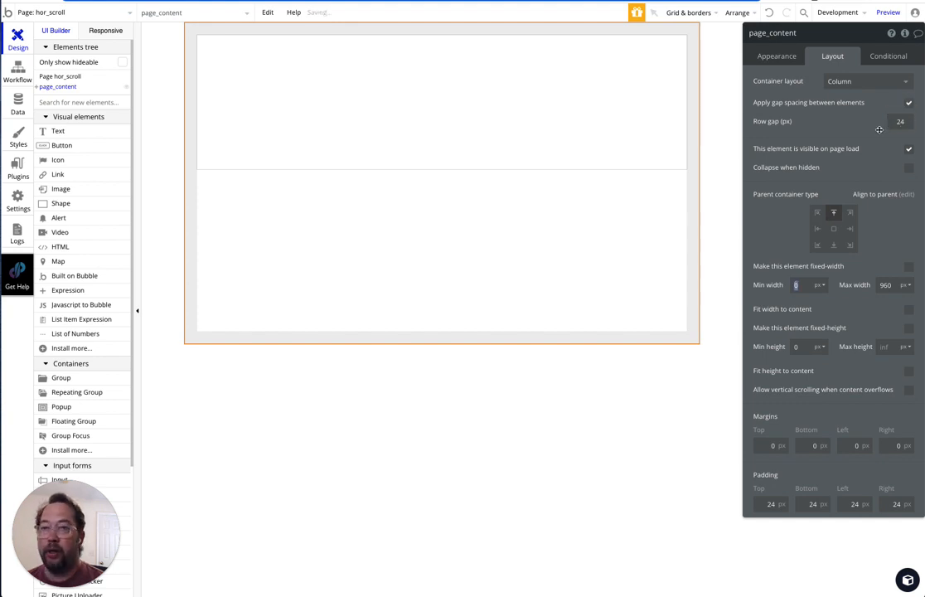
- Add a text element to the header reading "Horizontal scrolling repeating group" in the H2 Heading - Dark style
click(320, 80)
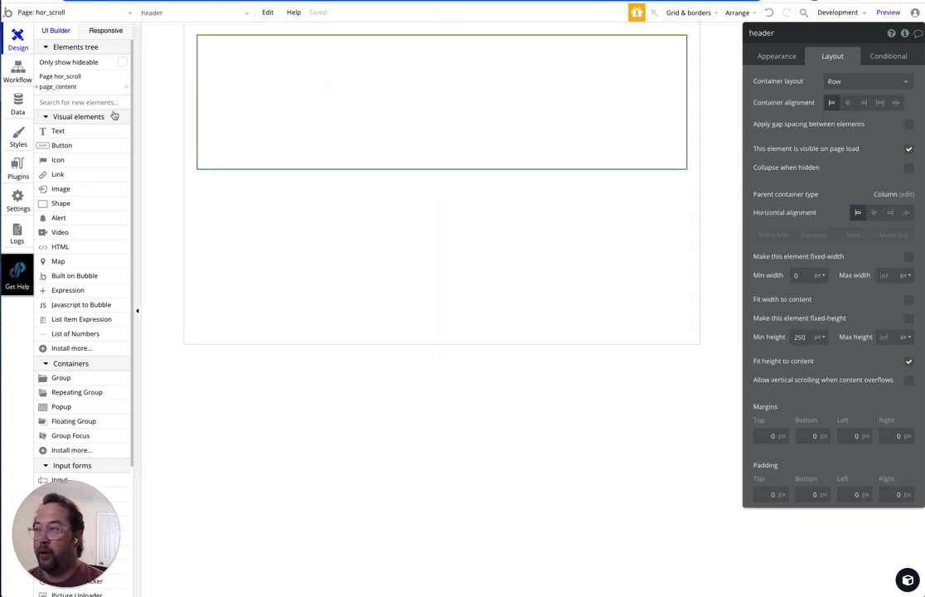
click(62, 133)
click(256, 60)
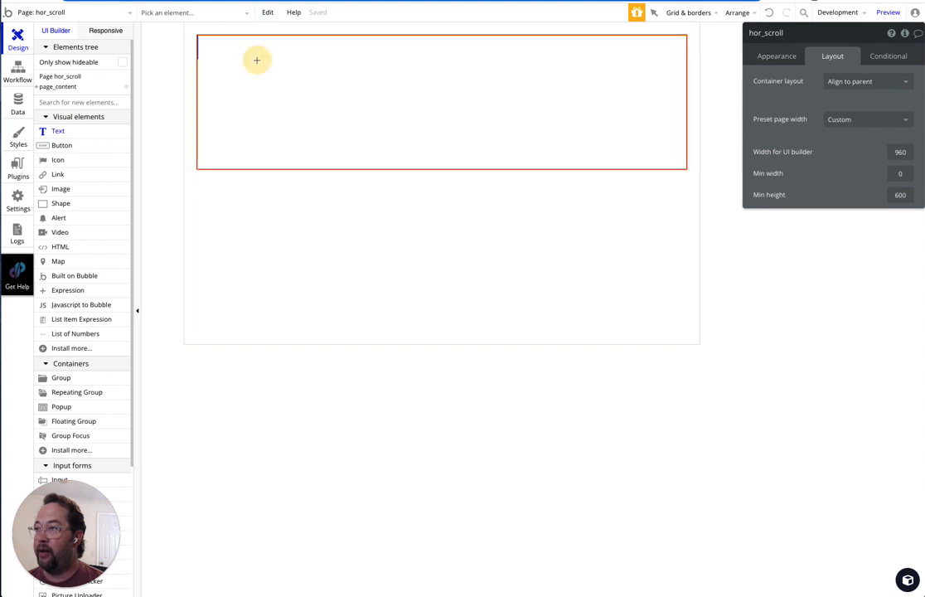
text(H)
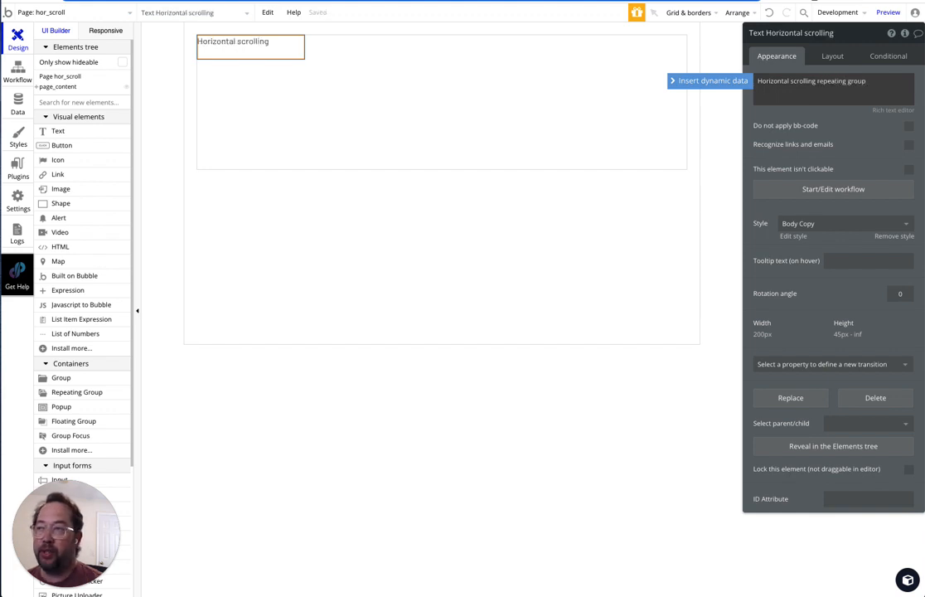
click(805, 221)
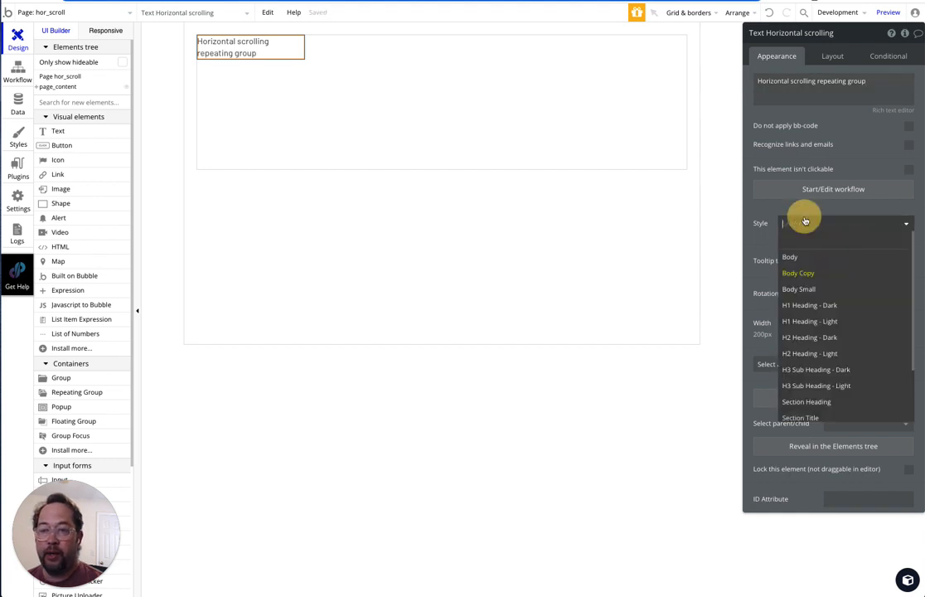
click(806, 337)
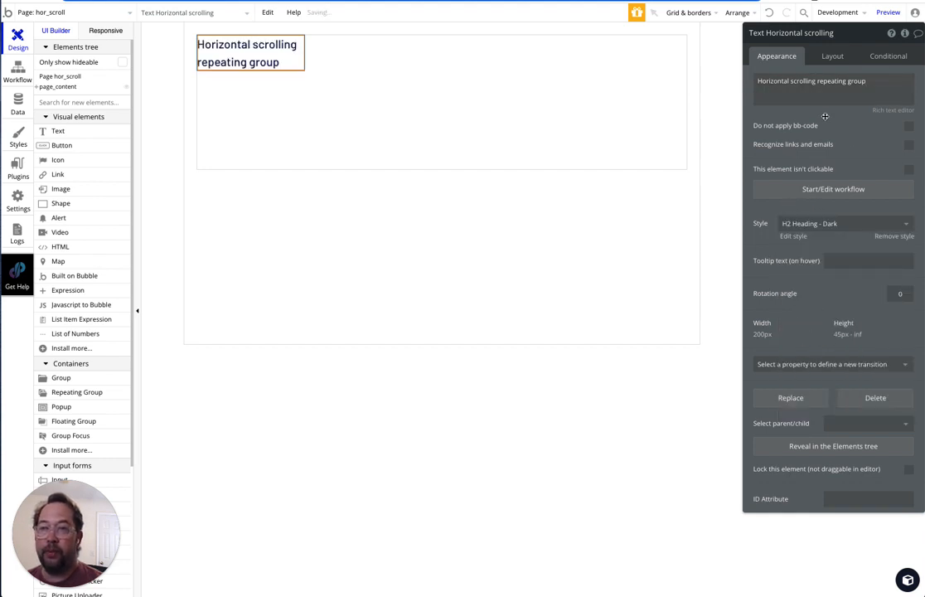
- Make the heading text non-fixed in width with a 0 px minimum width and a 10 px minimum height
click(829, 56)
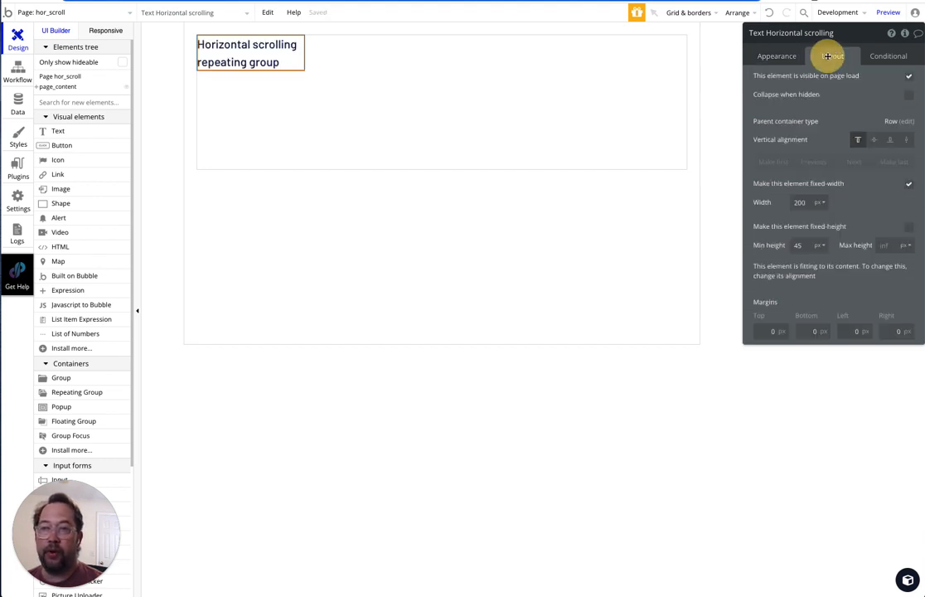
click(909, 183)
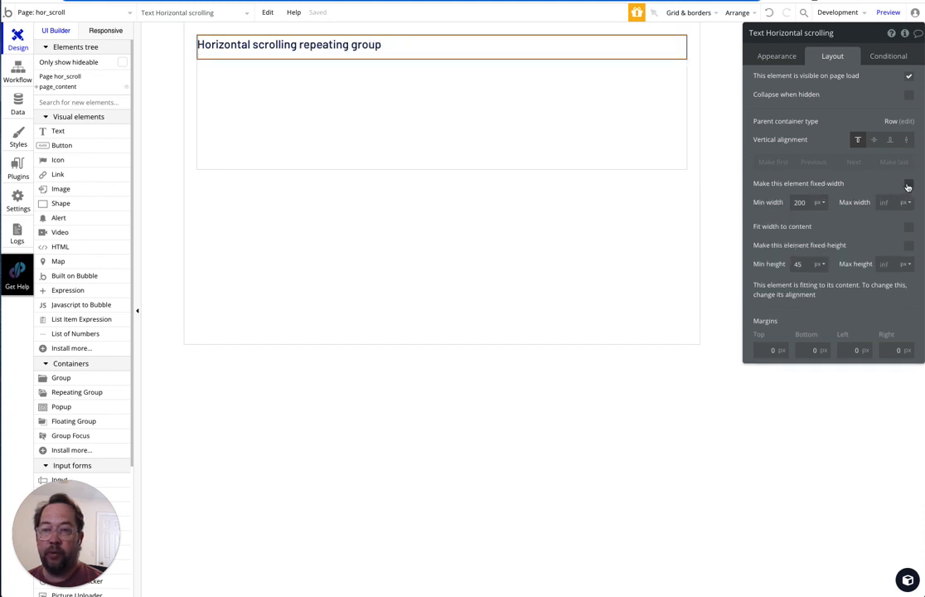
double_click(798, 202)
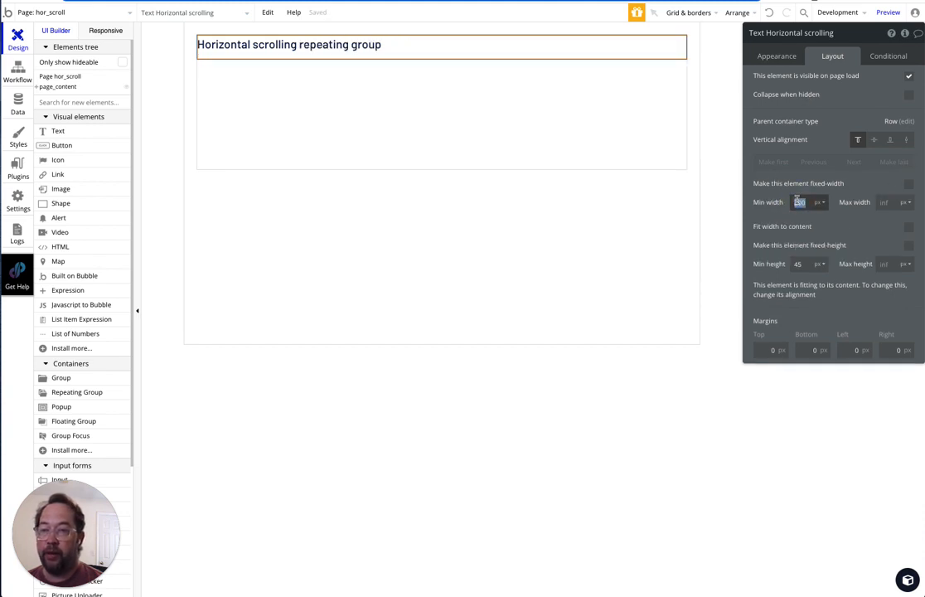
text(0)
key(Tab)
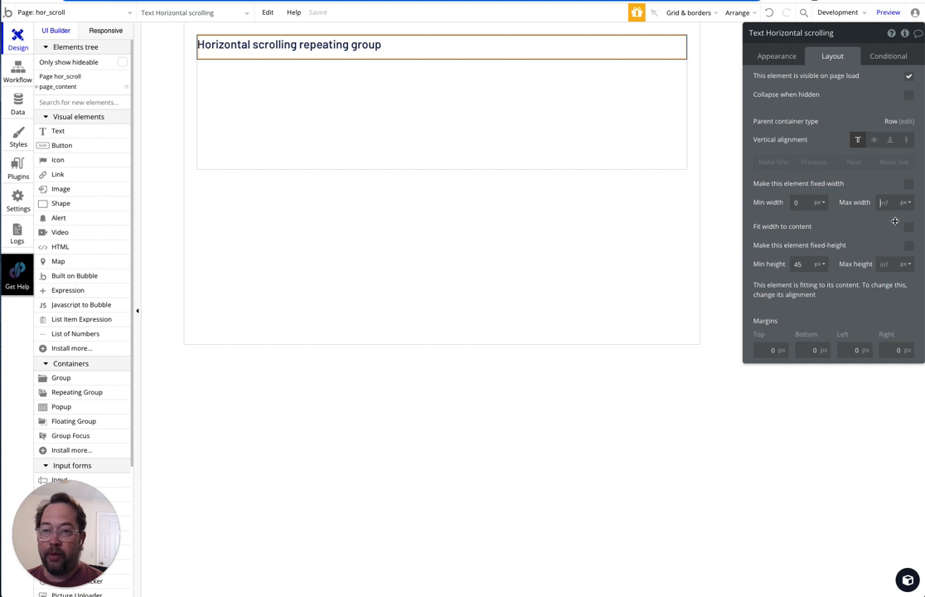
double_click(798, 264)
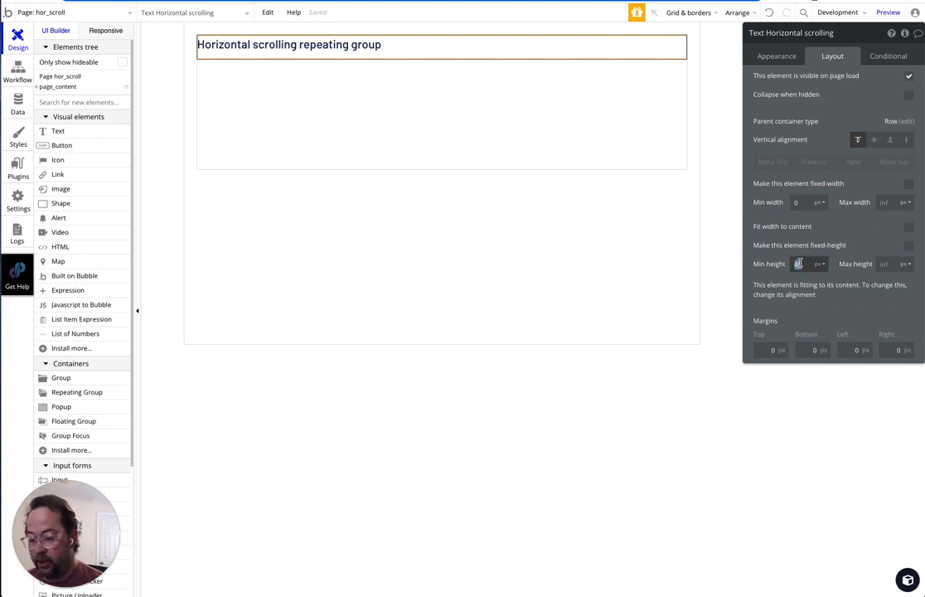
text(10)
key(Tab)
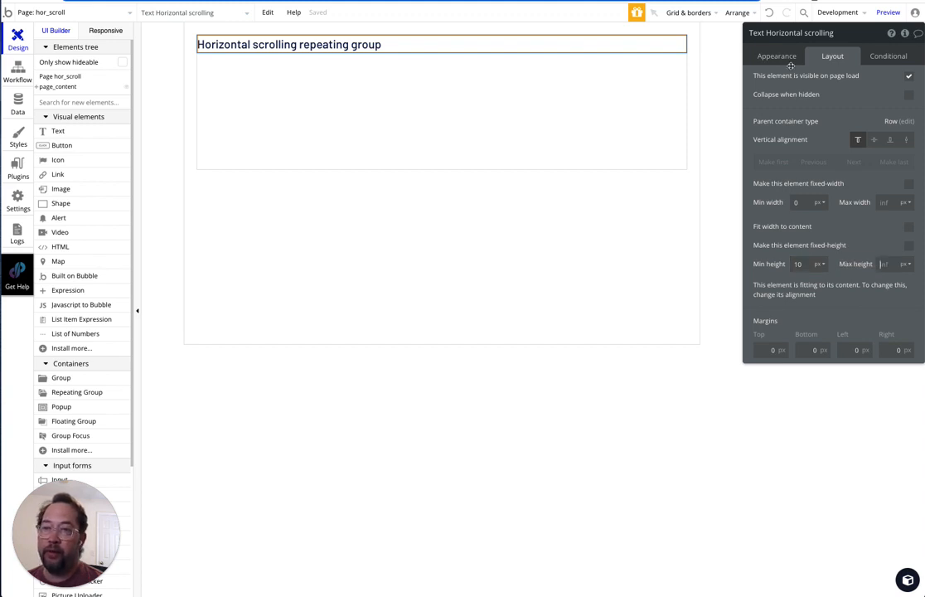
- Temporarily clear the heading text to test its minimum height, and restore "Horizontal scrolling repeating group"
click(682, 46)
click(681, 46)
key(ctrl+c)
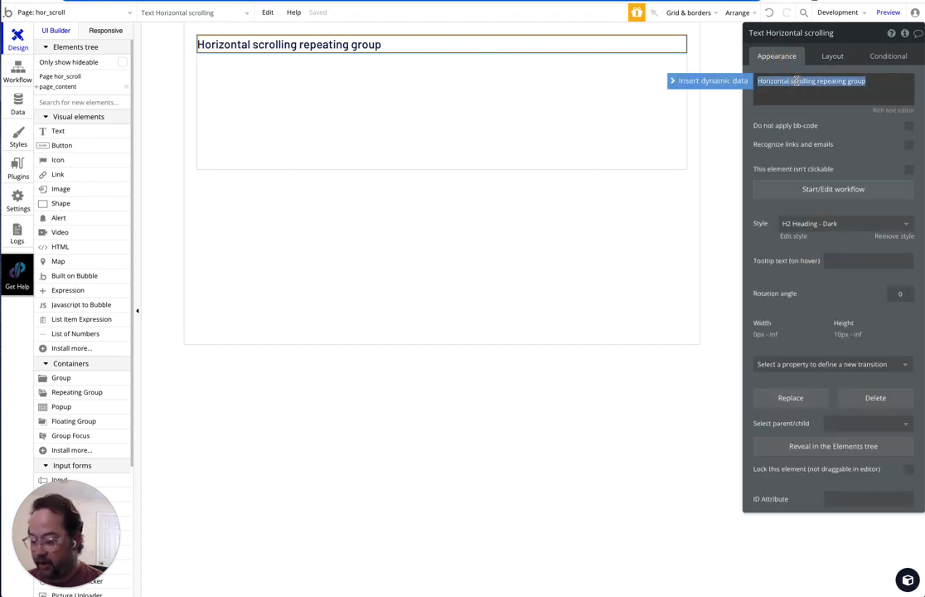
key(BackSpace)
click(820, 134)
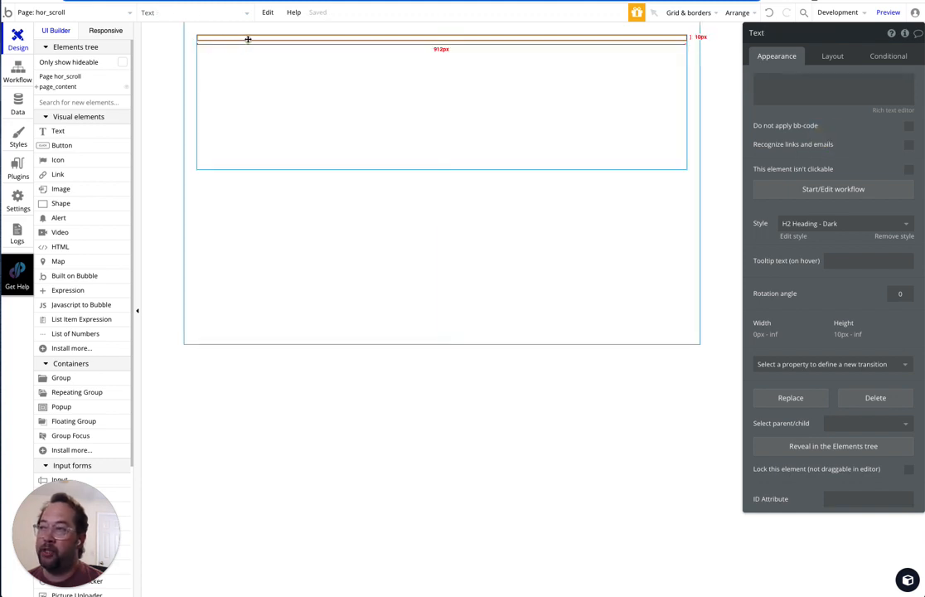
click(756, 77)
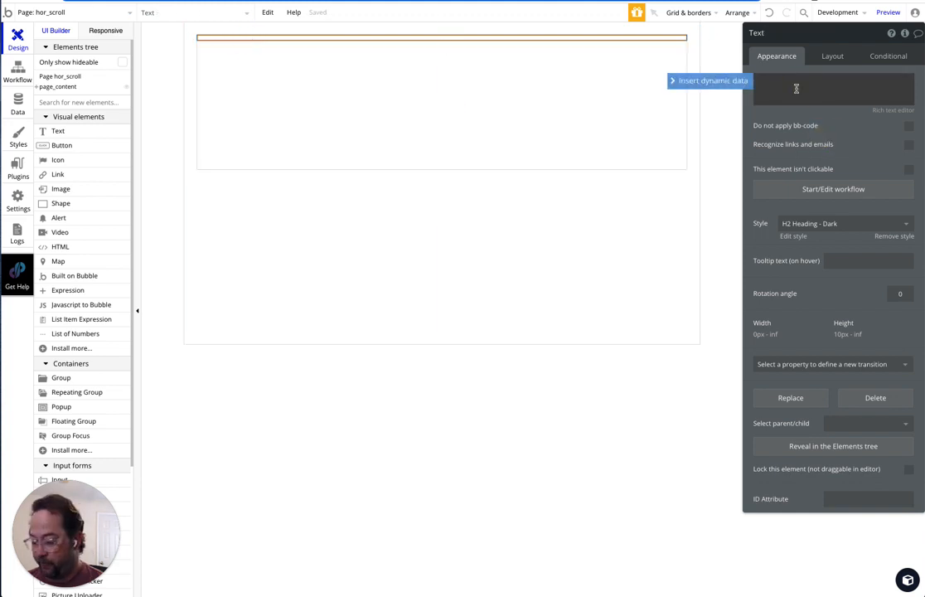
key(ctrl+v)
click(835, 124)
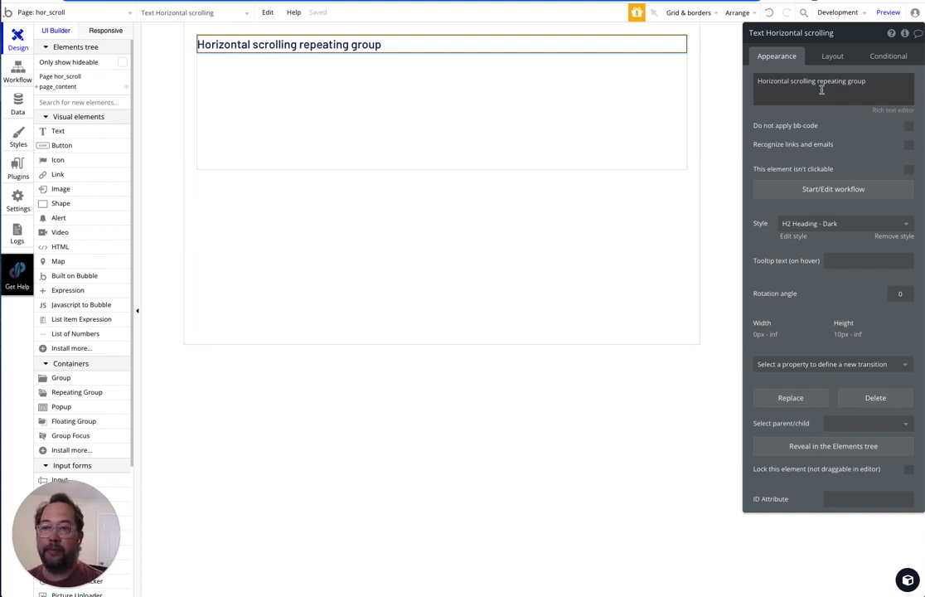
- Set the header group's minimum height to 10 px
click(831, 55)
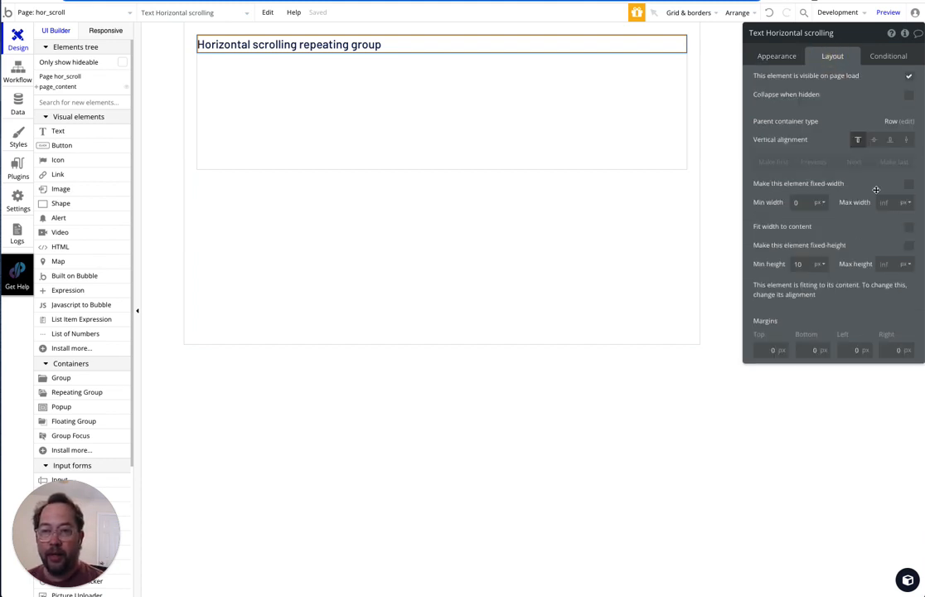
click(441, 97)
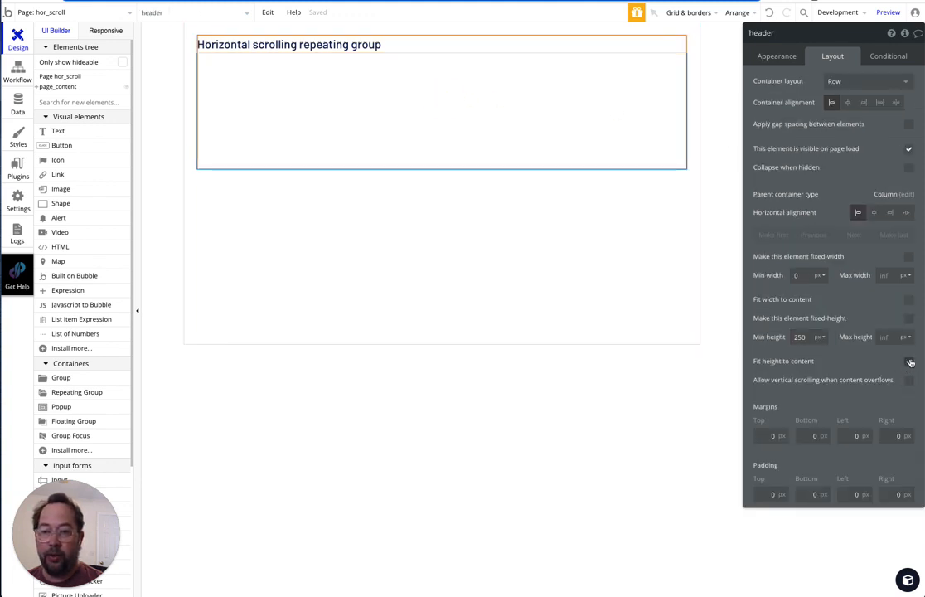
click(800, 337)
text(10)
key(Tab)
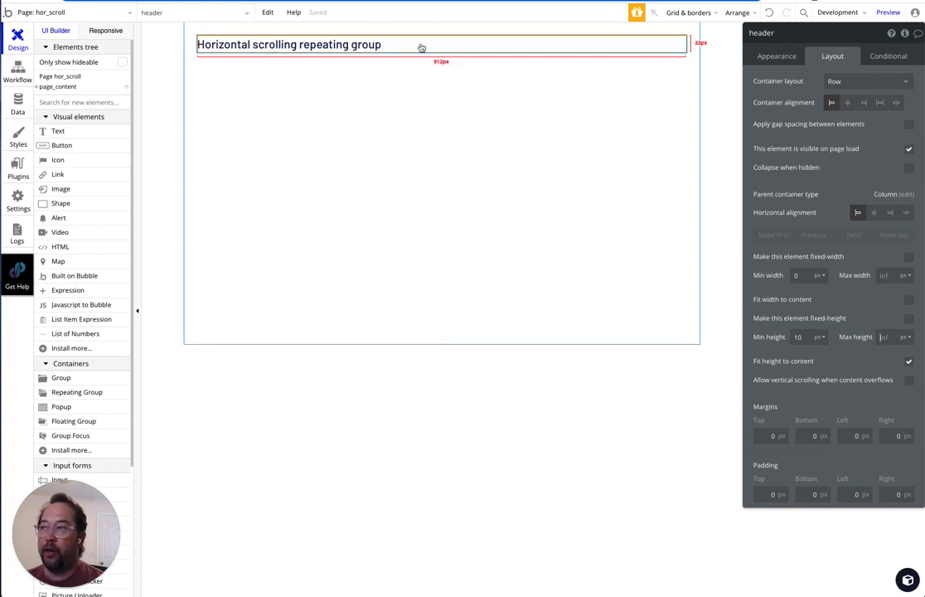
- Give page_content a flat teal background colour, #02B3C7, at 13% opacity
click(273, 192)
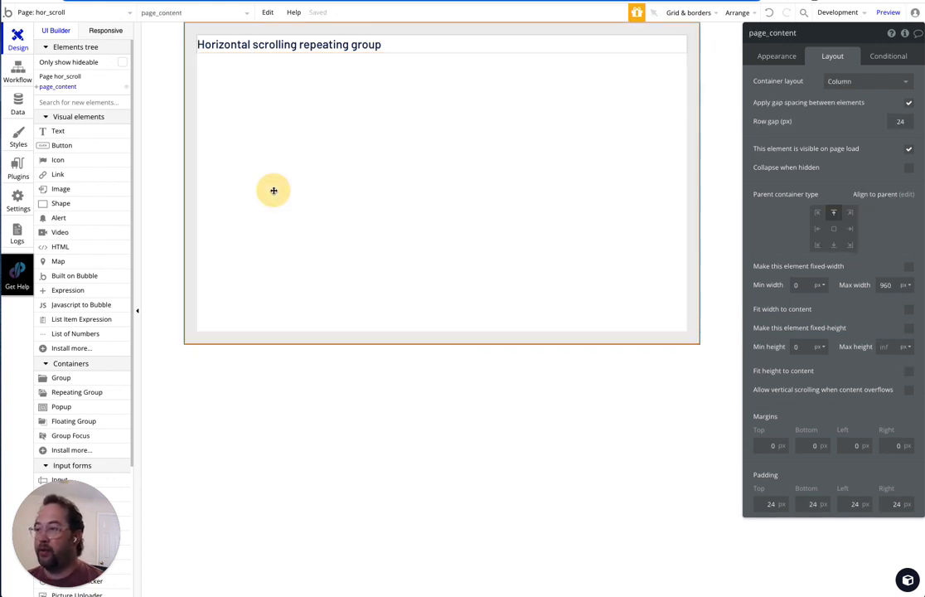
click(777, 58)
click(884, 196)
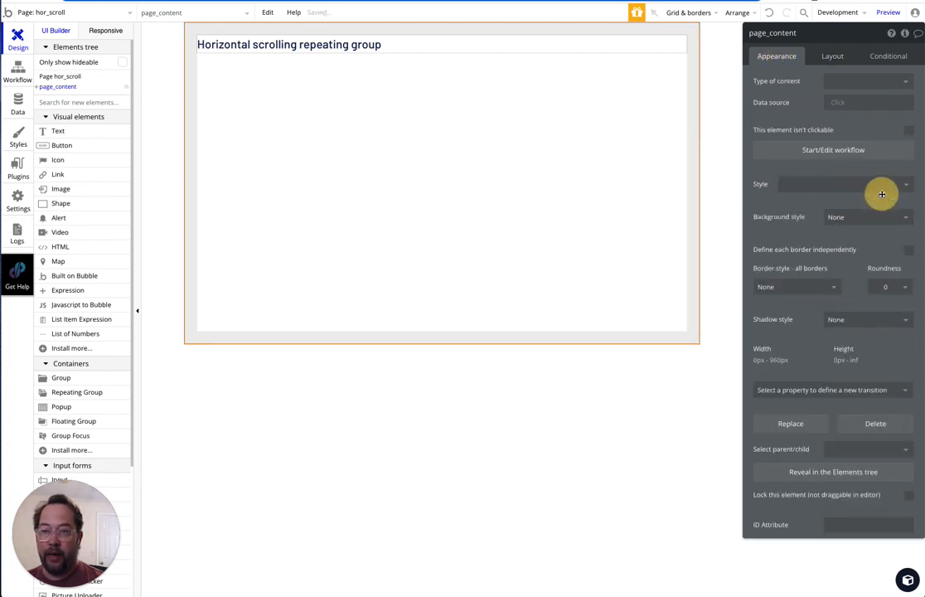
click(866, 219)
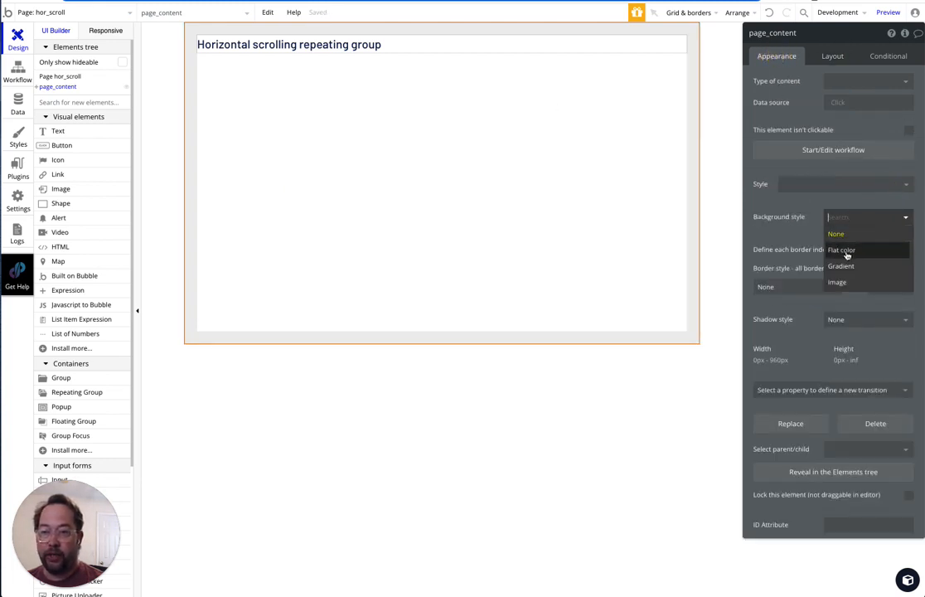
click(847, 254)
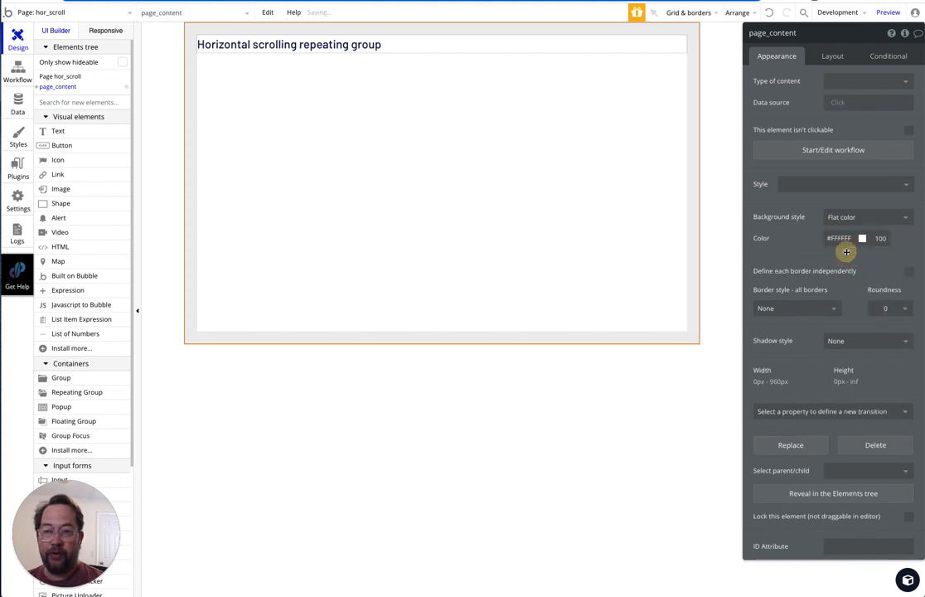
click(861, 239)
click(826, 335)
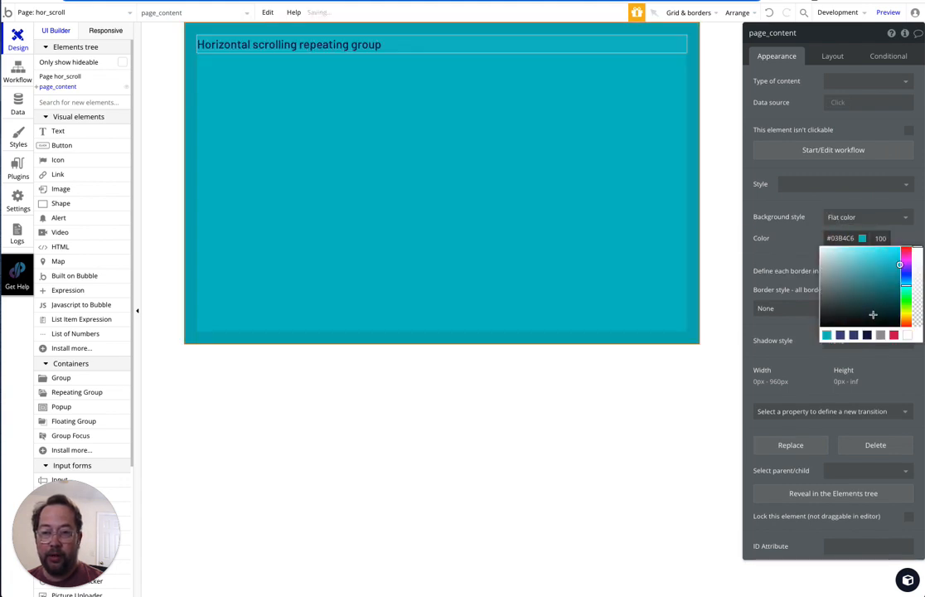
click(918, 312)
drag(918, 312, 919, 316)
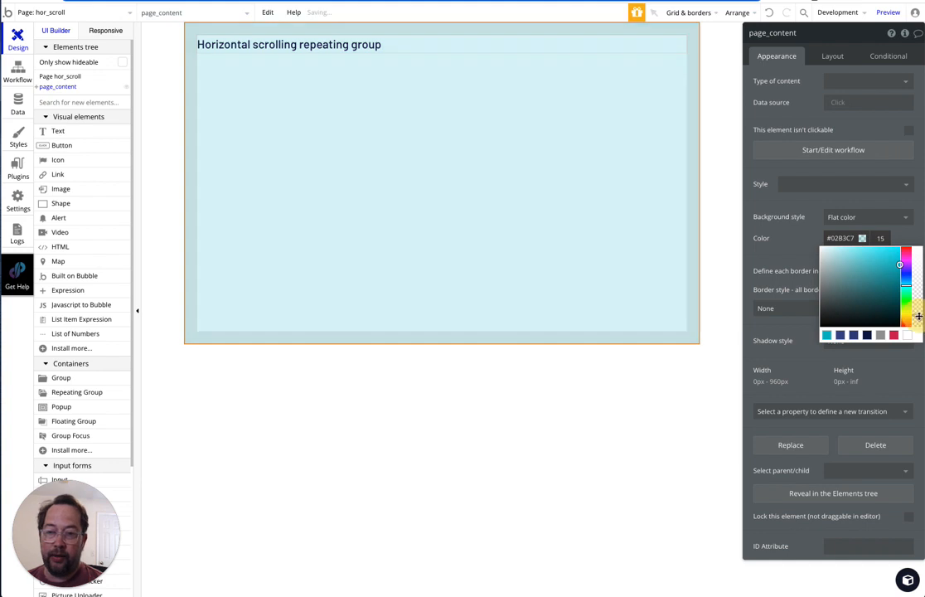
click(786, 238)
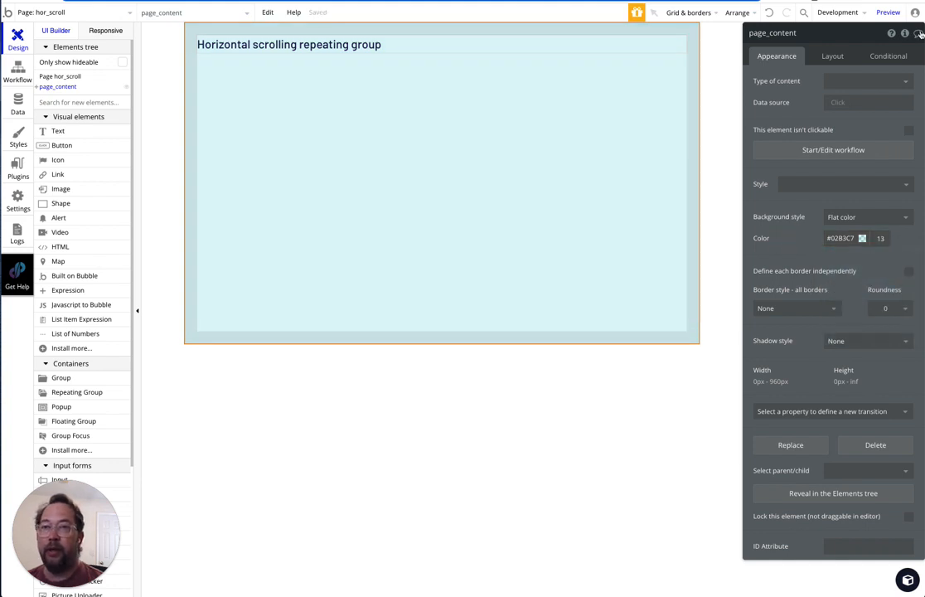
- Preview the latest version of the page without the browser's developer tools, and return to the editor
click(888, 14)
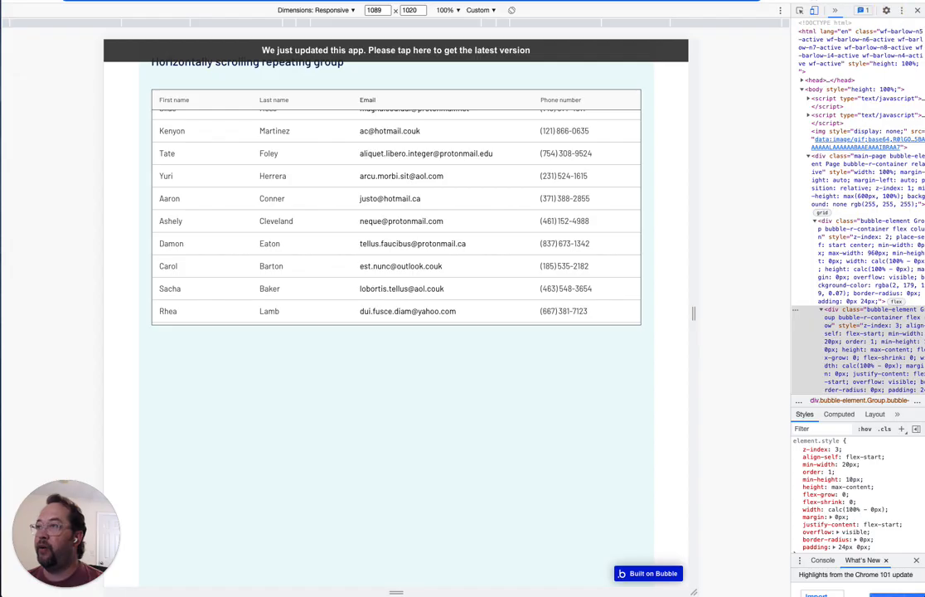
click(596, 50)
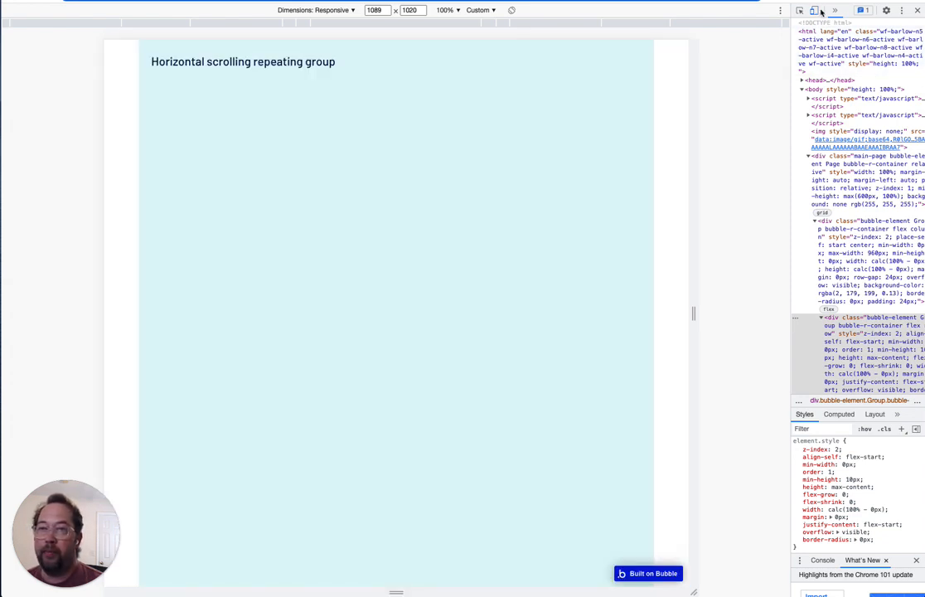
click(919, 11)
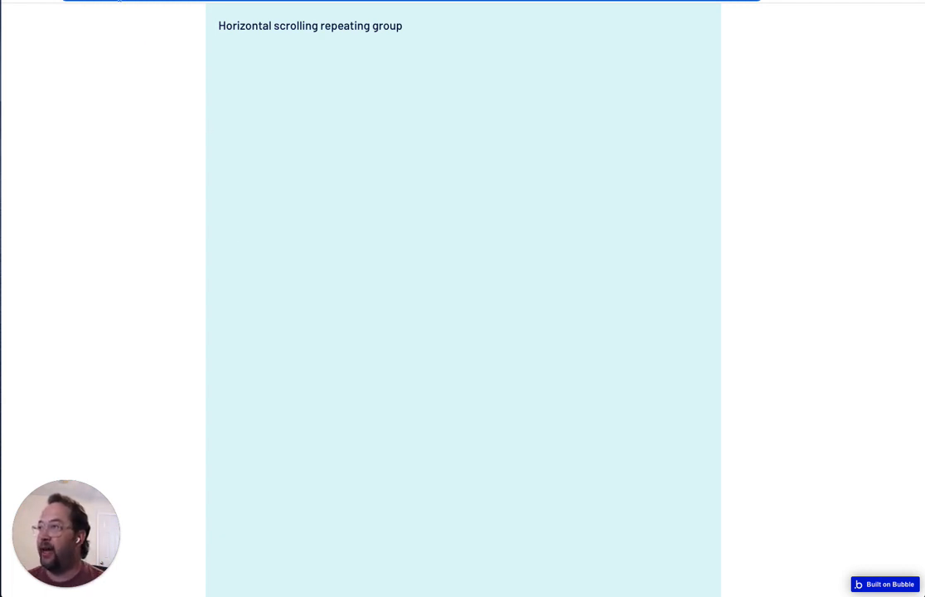
key(ctrl+Tab)
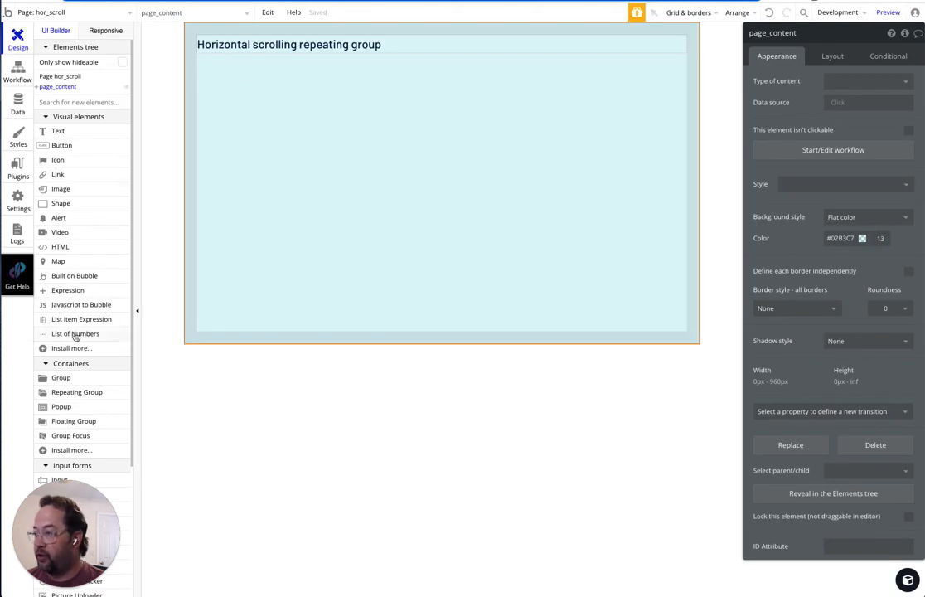
- Add a group below the header inside page_content and name it "view window"
click(70, 377)
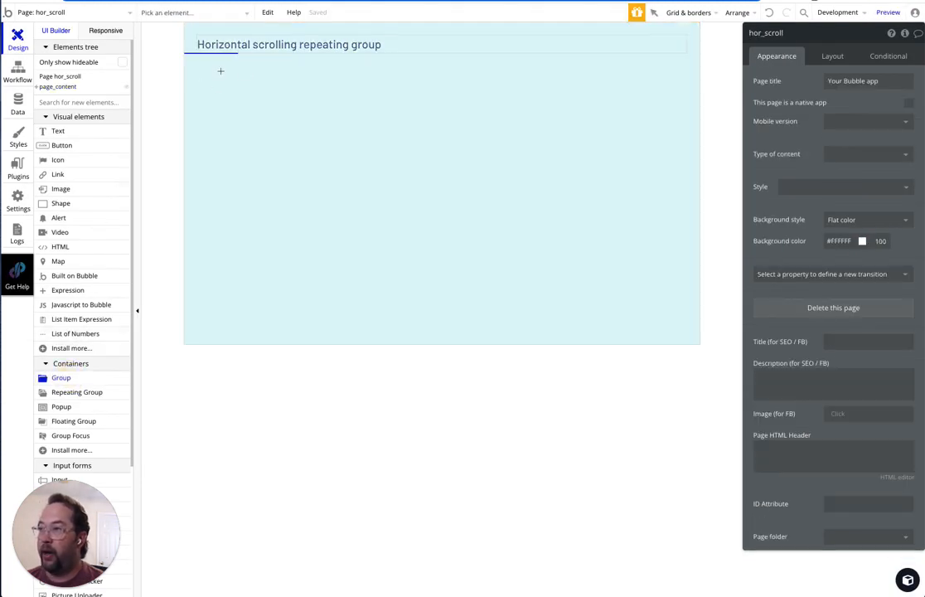
click(220, 71)
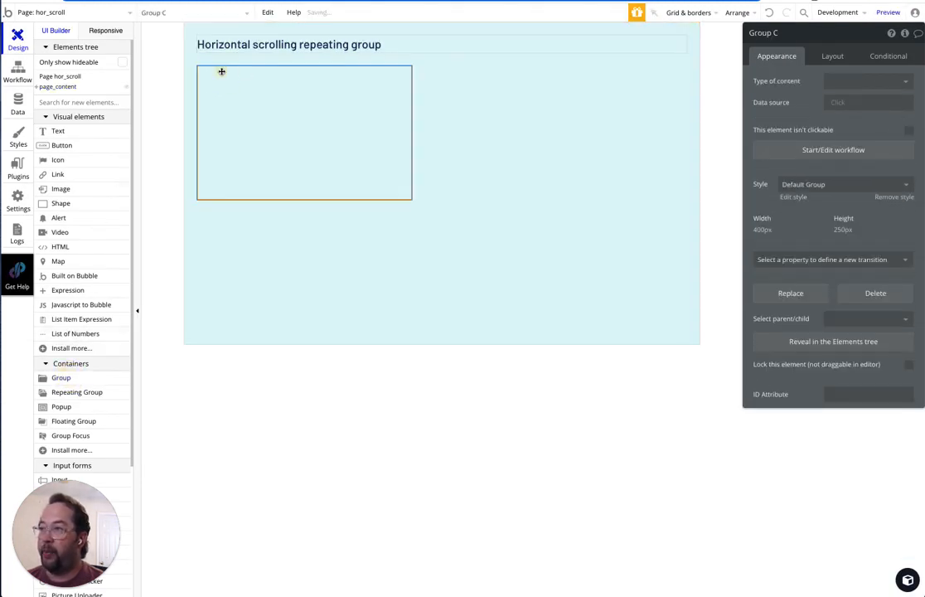
click(808, 32)
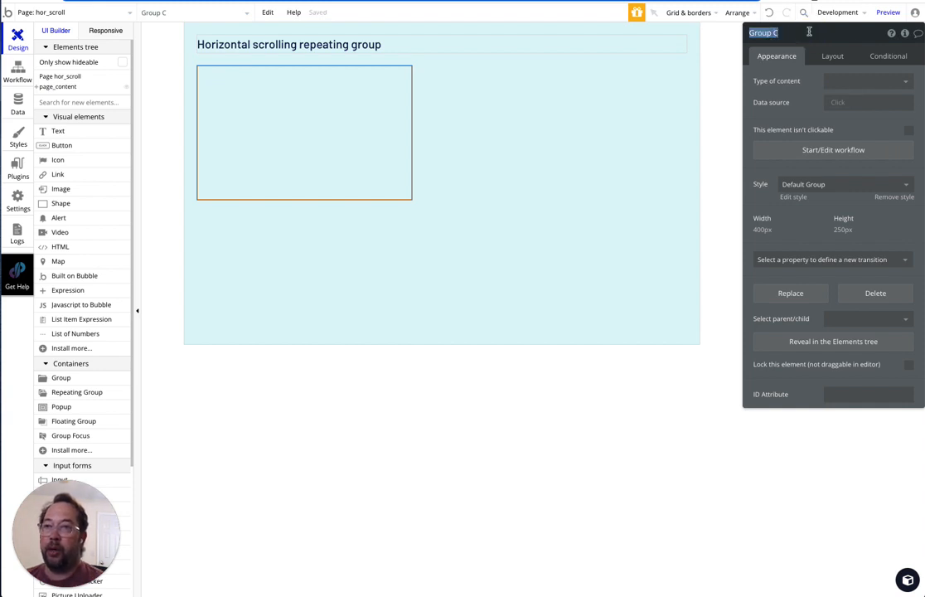
text(view)
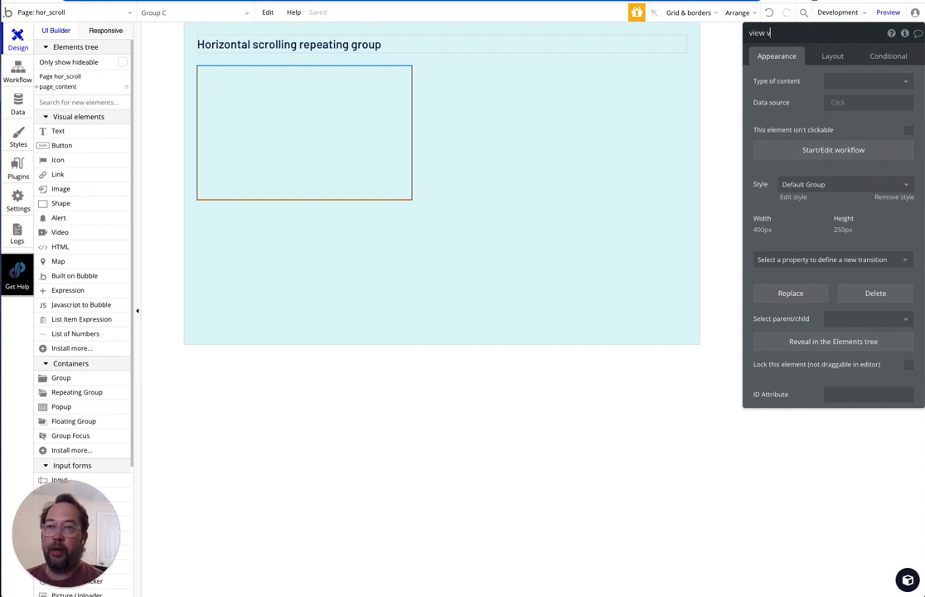
text( windwo)
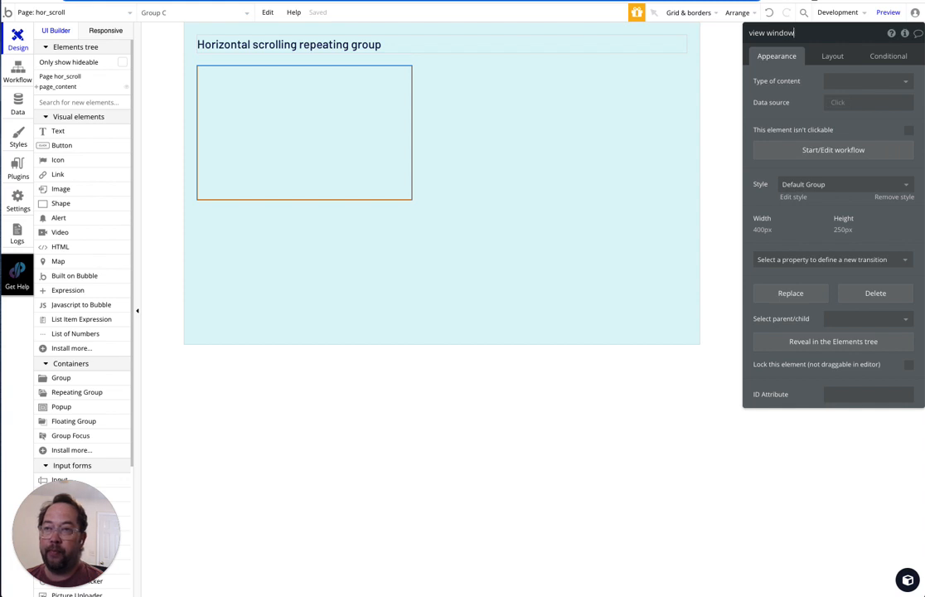
key(Return)
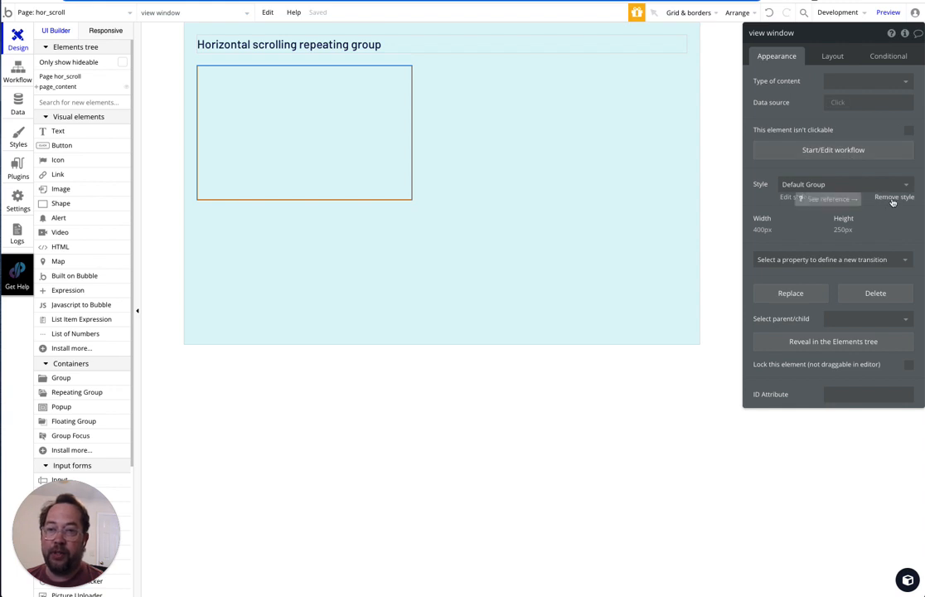
- Remove the view window group's style and give it a flat dark blue background, #314280, at 15% opacity
click(893, 198)
click(864, 217)
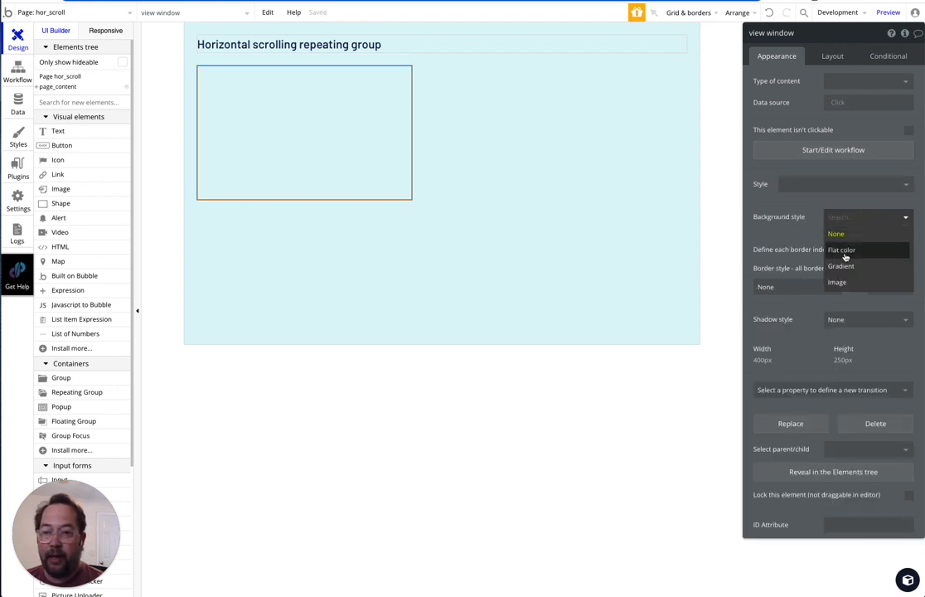
click(843, 249)
click(837, 238)
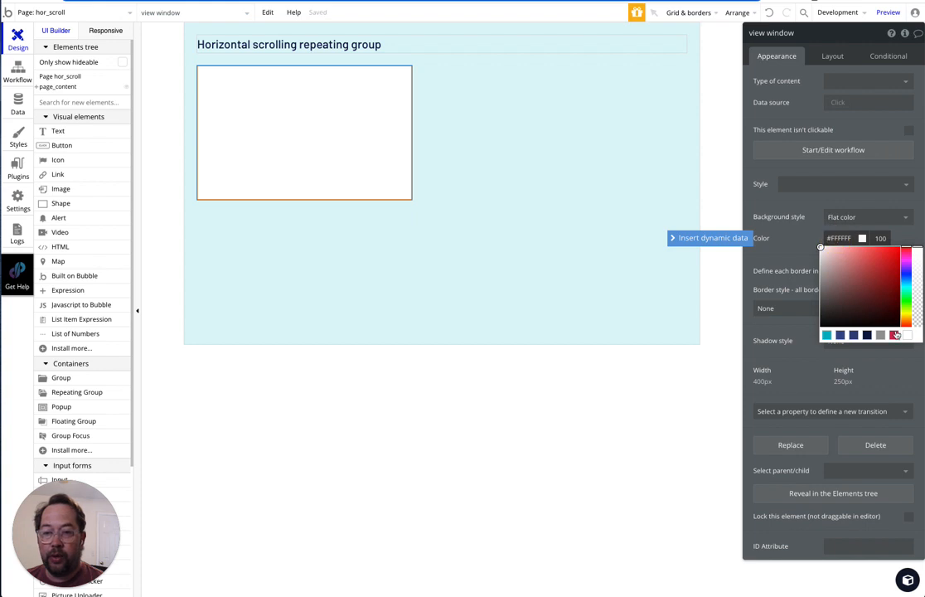
click(853, 334)
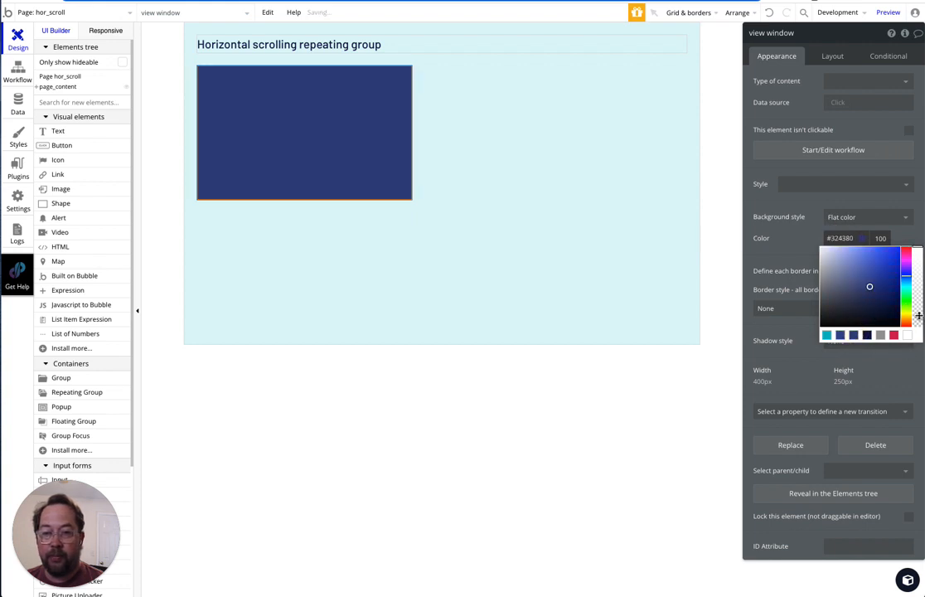
click(918, 315)
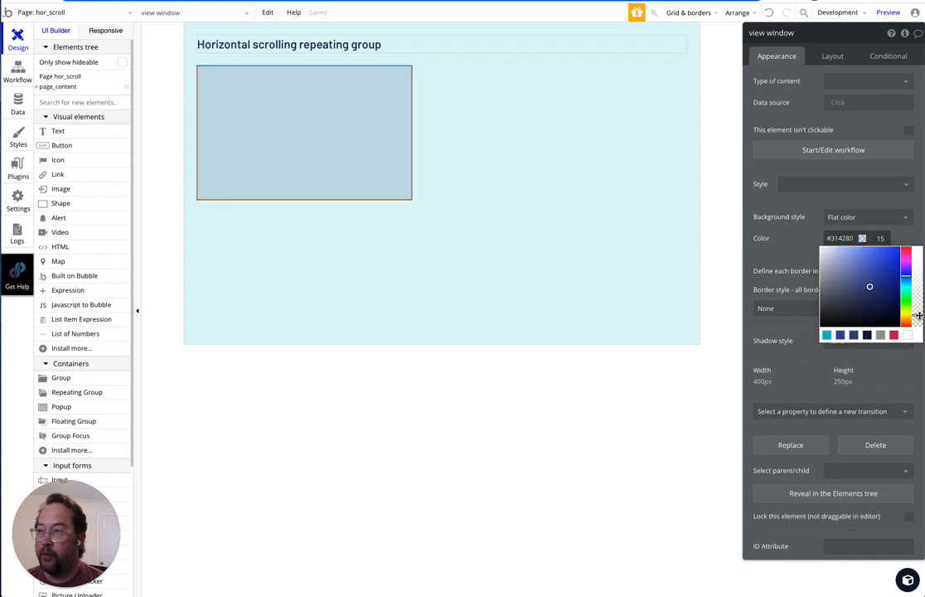
- Set view window's container layout to Align to parent and make it non-fixed in width with a 0 px minimum width
click(832, 56)
click(843, 82)
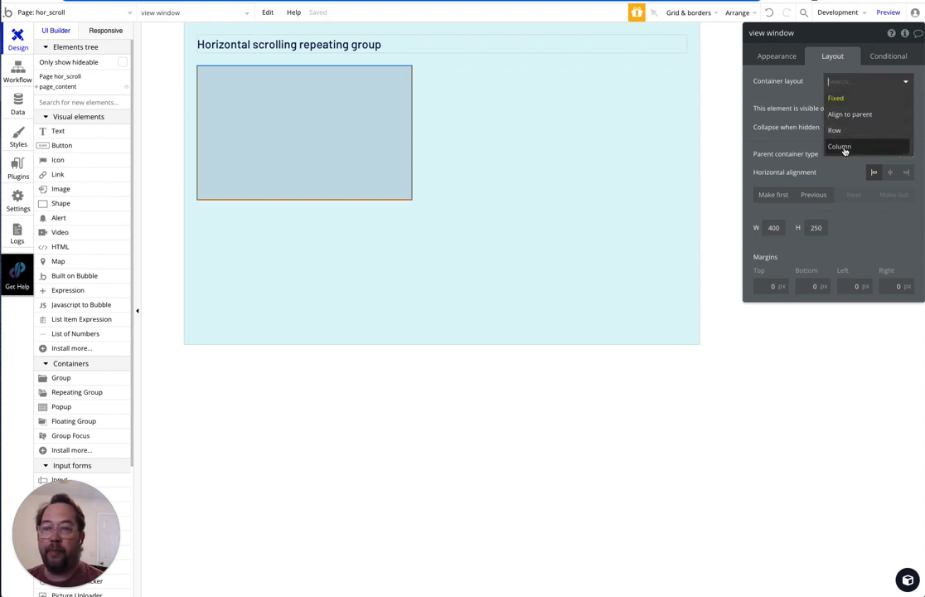
click(848, 114)
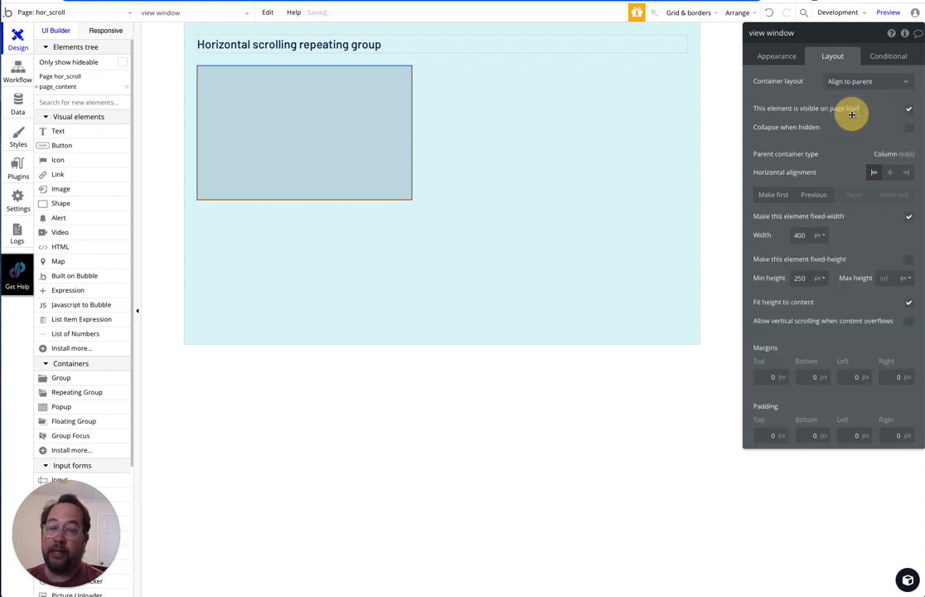
click(908, 218)
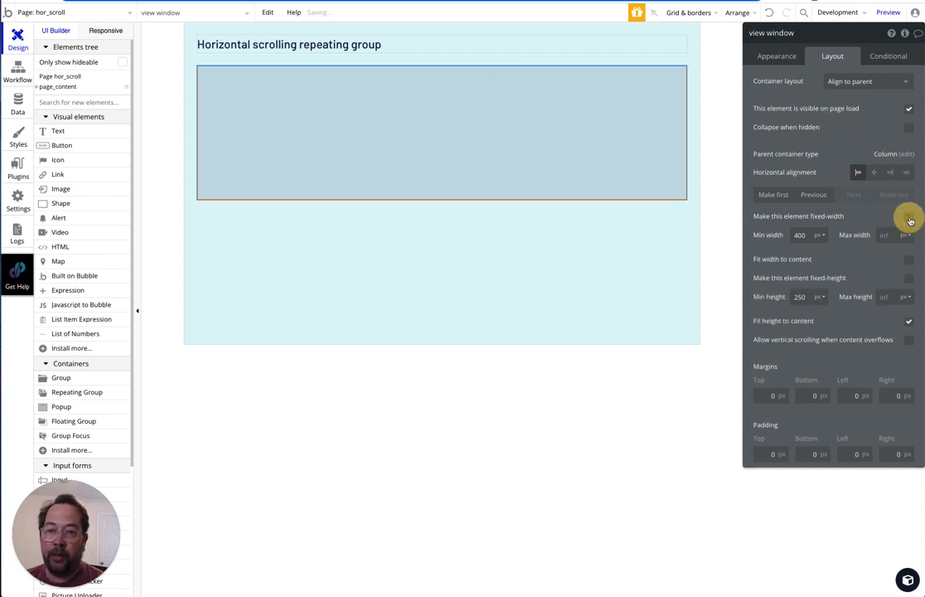
double_click(799, 235)
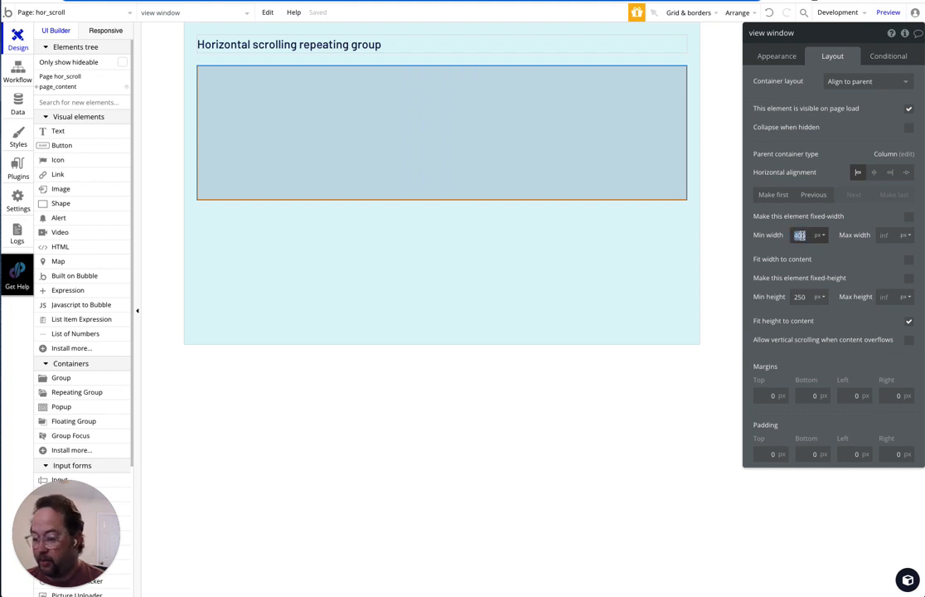
key(BackSpace)
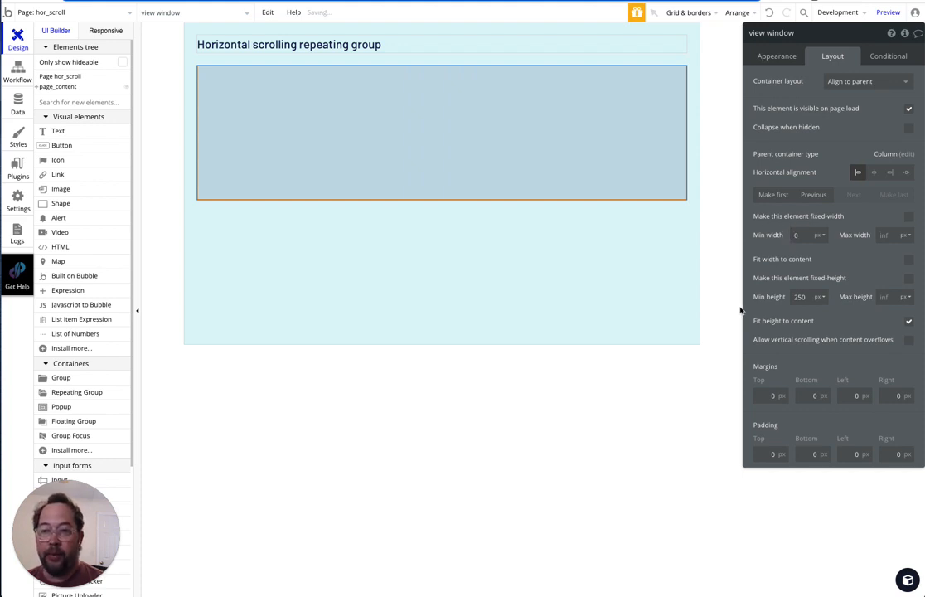
- Turn off fitting height to content for view window and set its minimum height to 0 px
click(909, 321)
click(808, 296)
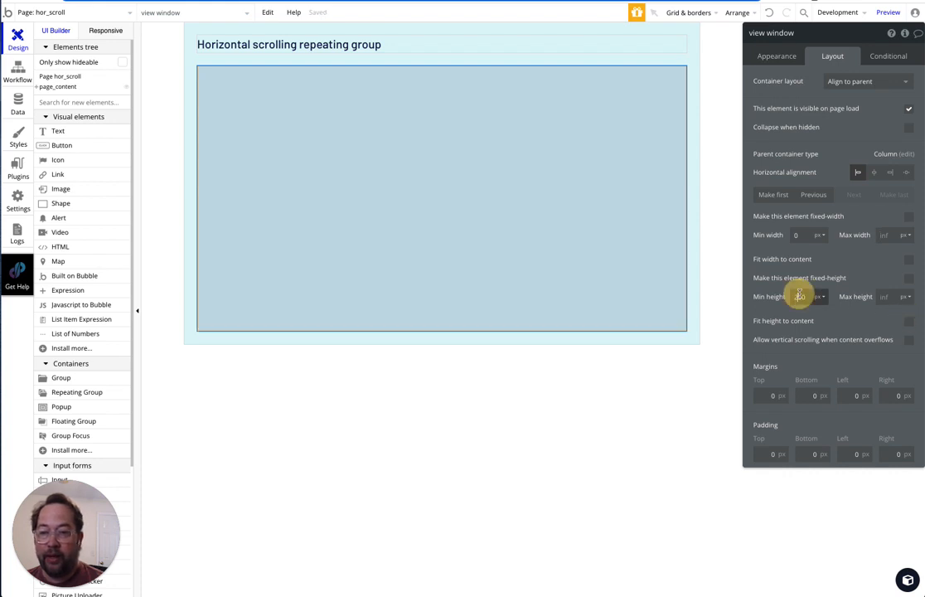
key(BackSpace)
key(Tab)
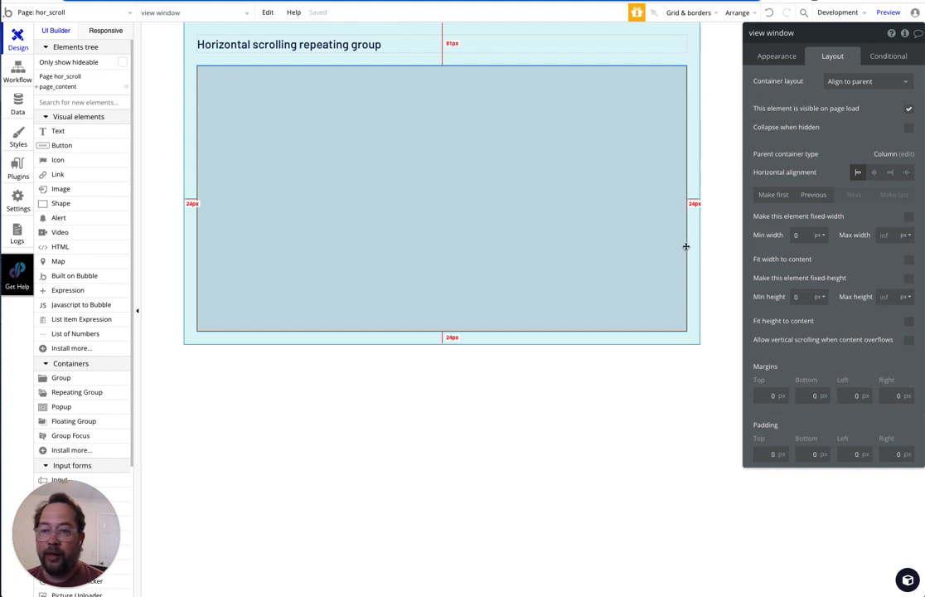
- Set view window's minimum height to 300 px and make its height fit its content
click(797, 296)
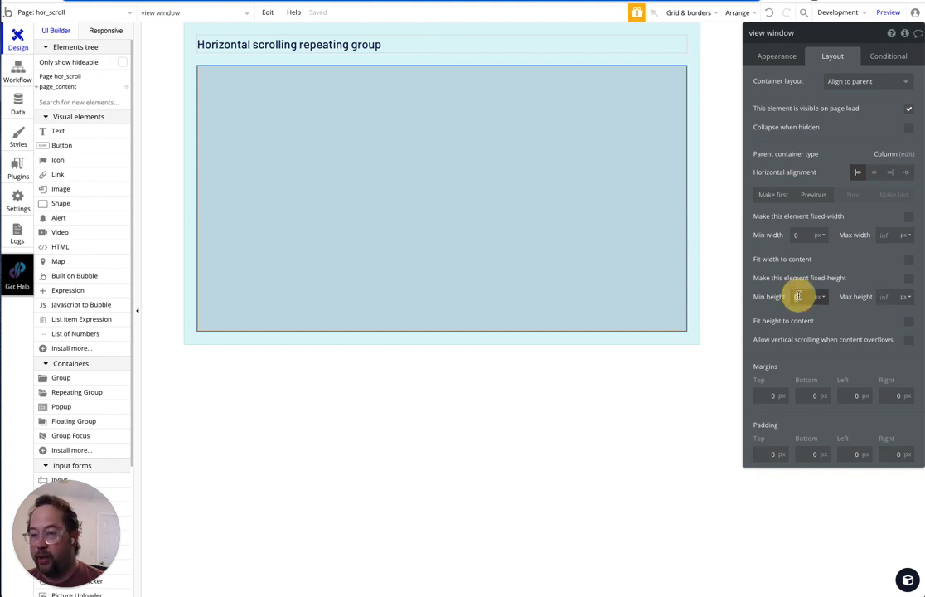
text(300)
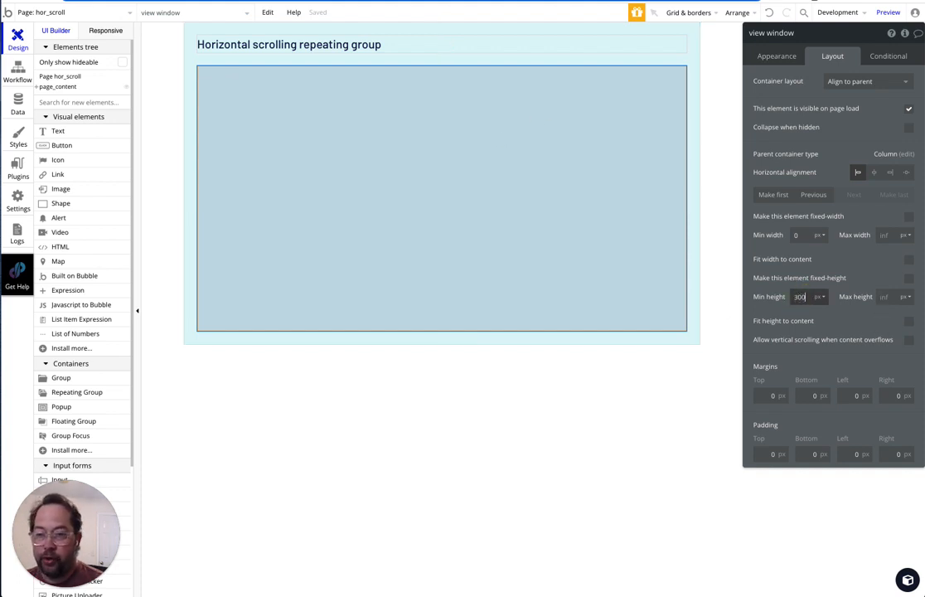
click(909, 322)
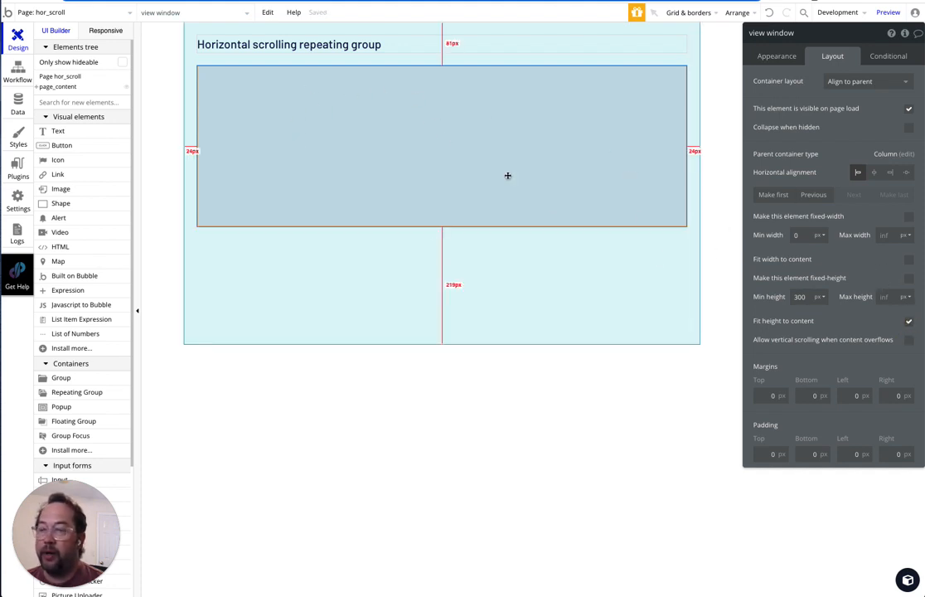
click(909, 322)
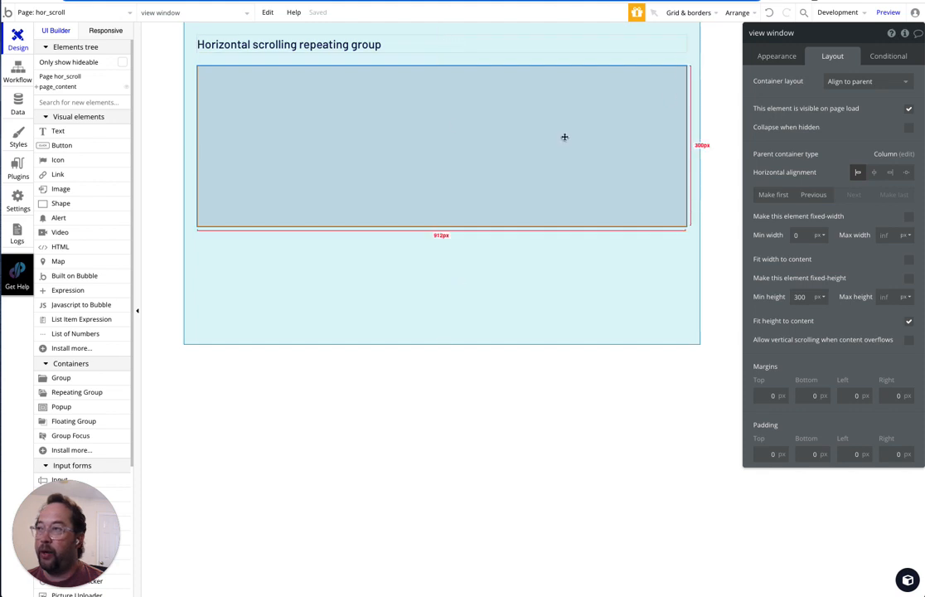
- Update the hor_scroll page preview to the latest version and open the browser inspector on it
key(ctrl+Tab)
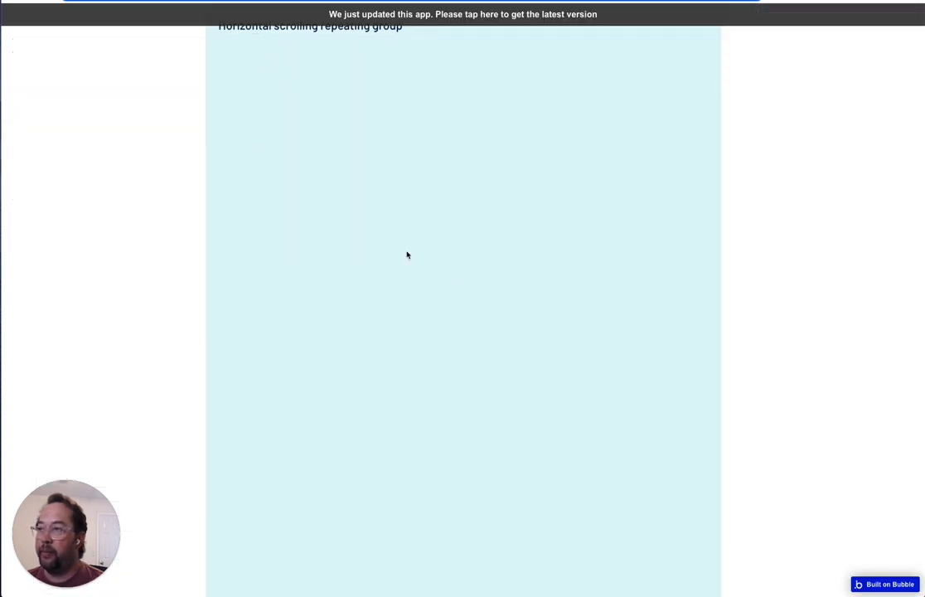
click(570, 14)
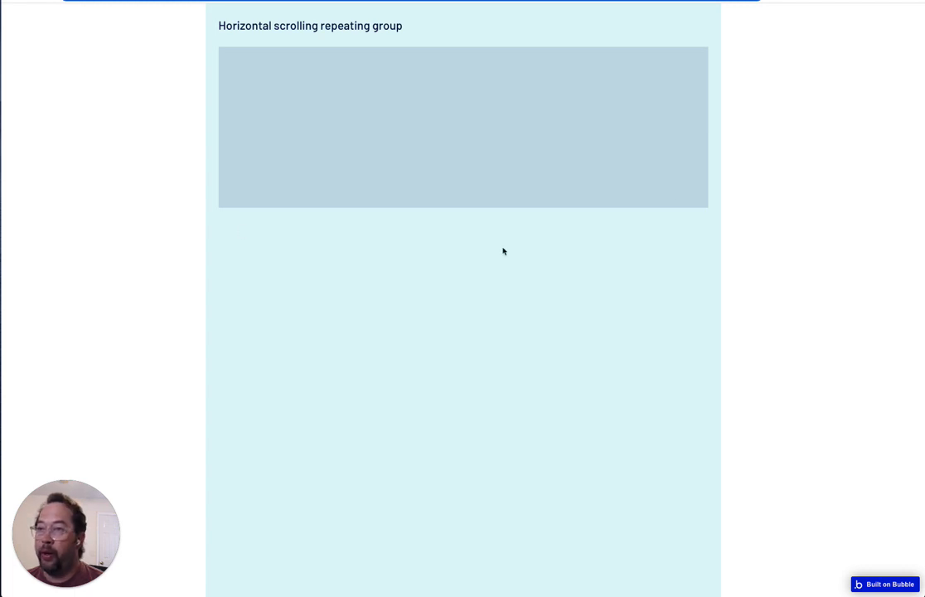
right_click(827, 71)
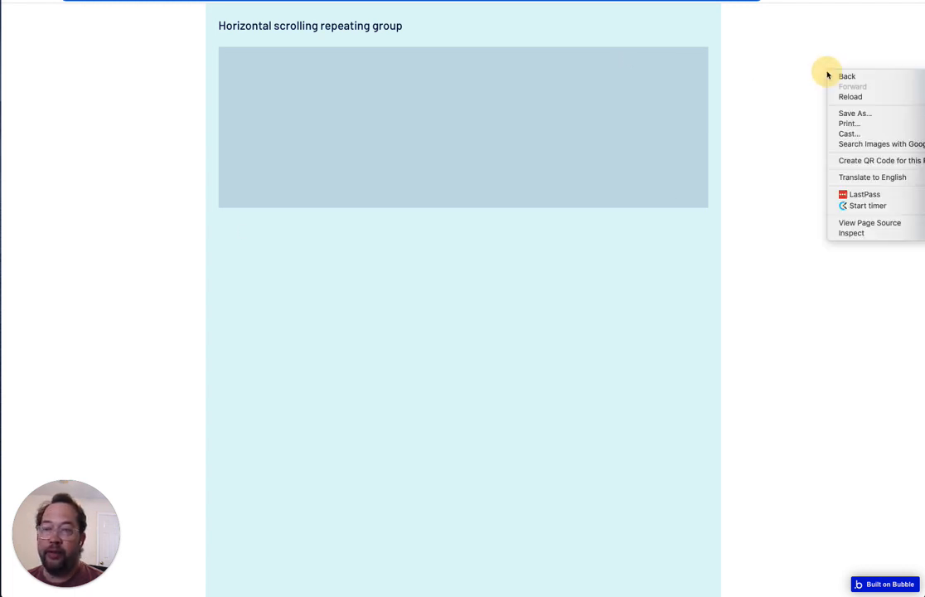
click(847, 236)
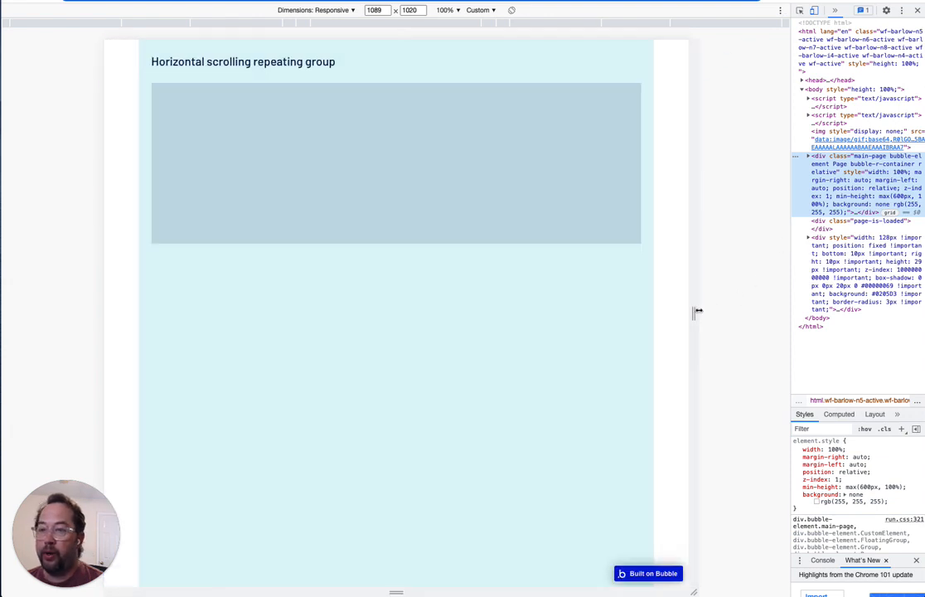
- Check how view window responds at preview widths of 678, 382 and 1209 px, and return to the Bubble editor
drag(695, 311, 585, 319)
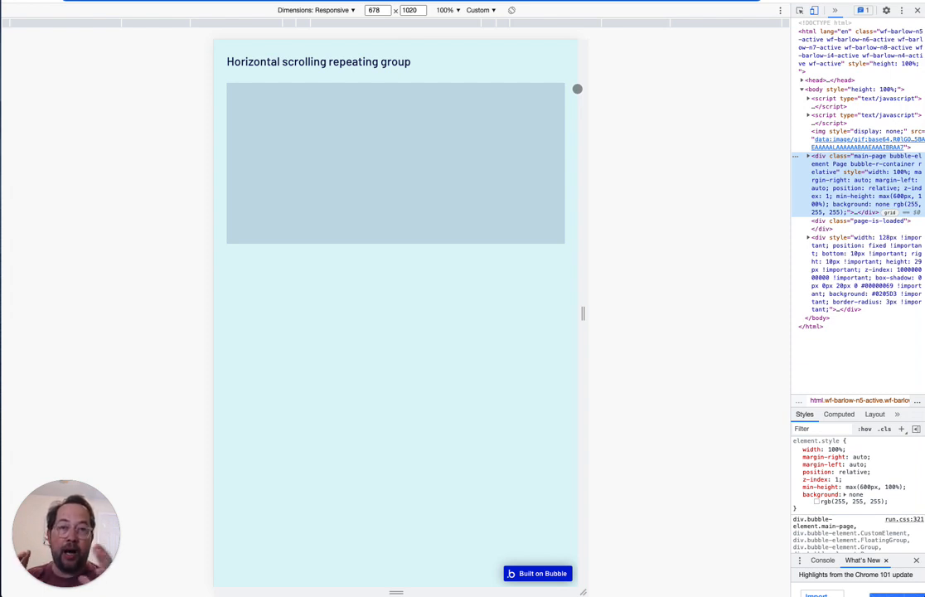
drag(584, 315, 507, 315)
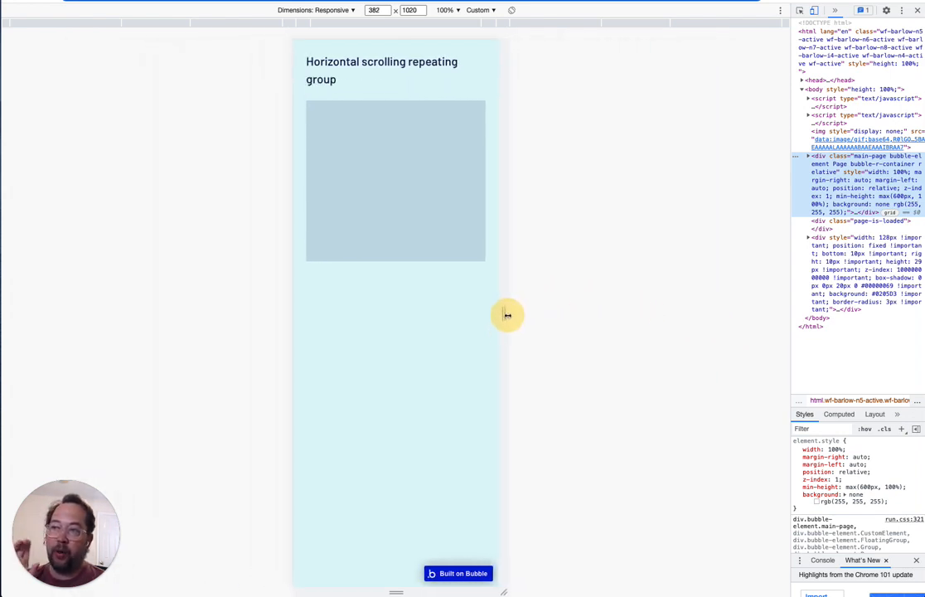
drag(507, 314, 725, 315)
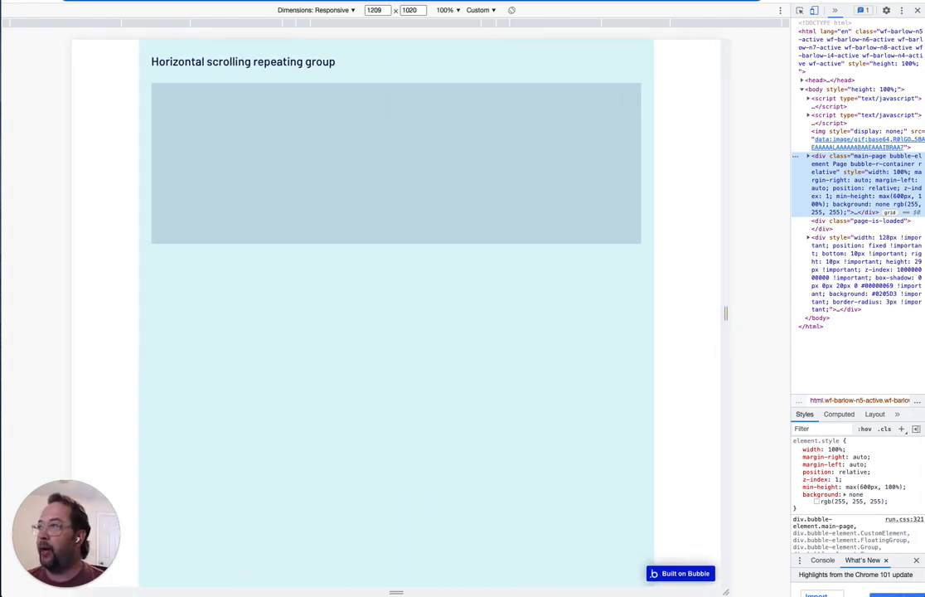
click(186, 2)
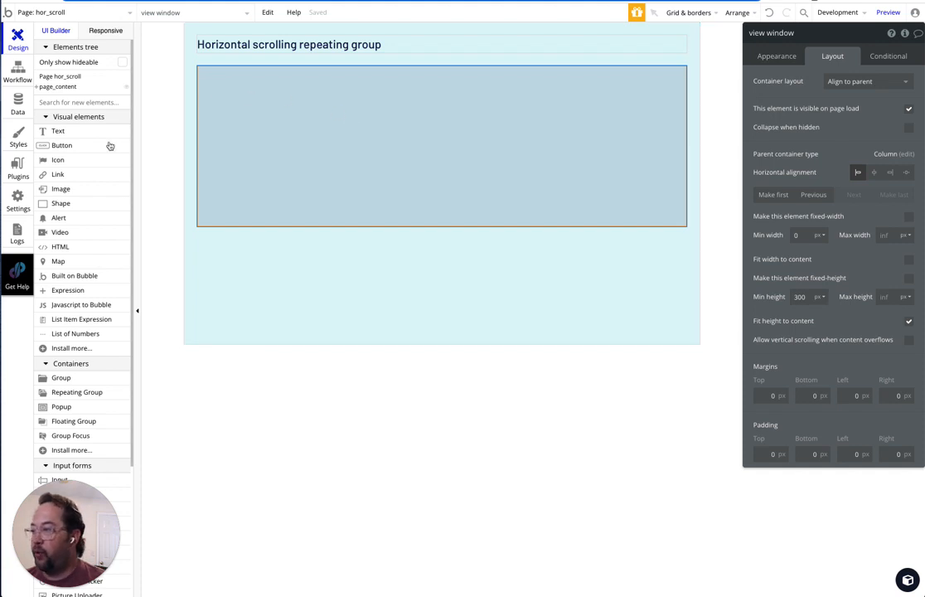
- Add a group inside view window and name it "scrolling content"
click(63, 379)
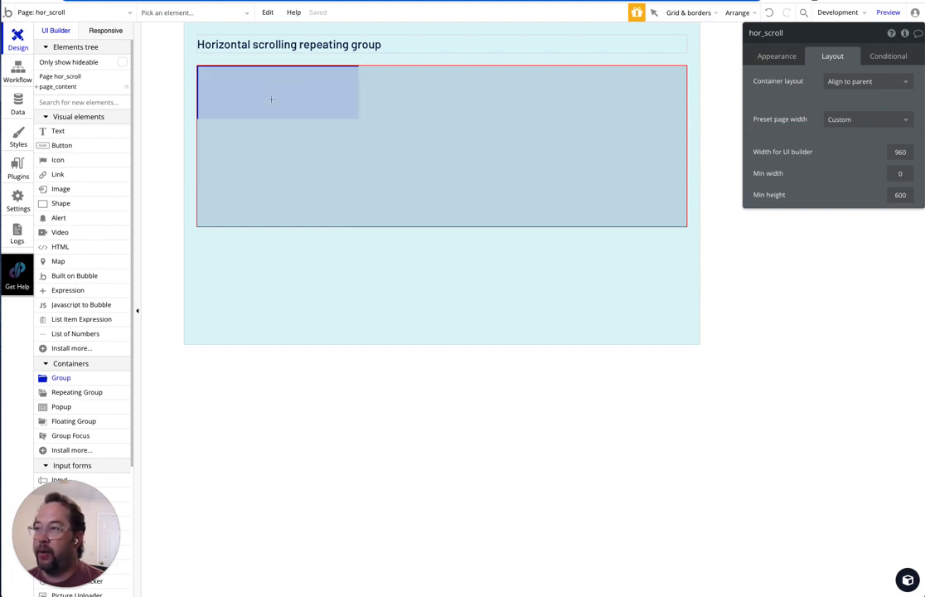
click(286, 88)
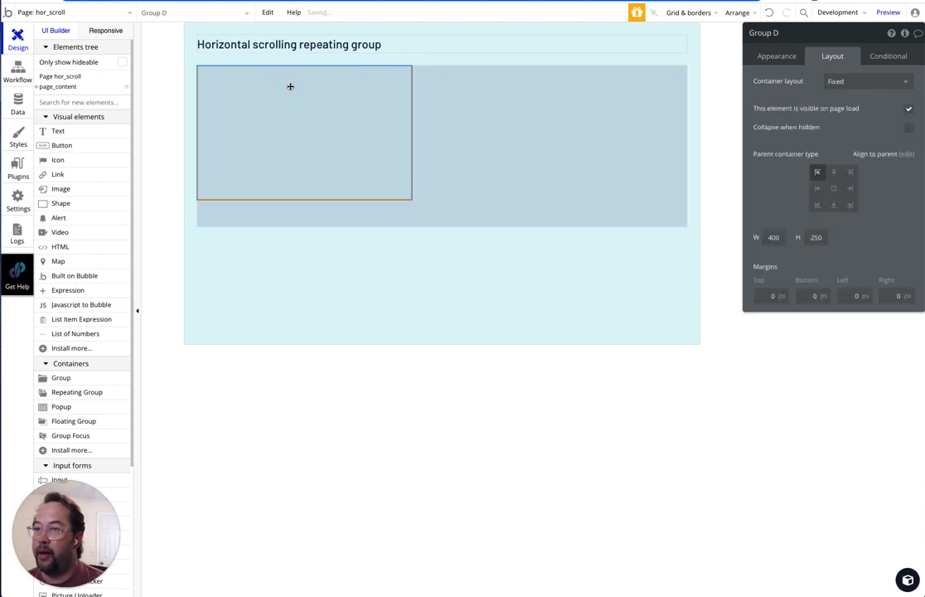
double_click(775, 32)
click(775, 32)
triple_click(775, 32)
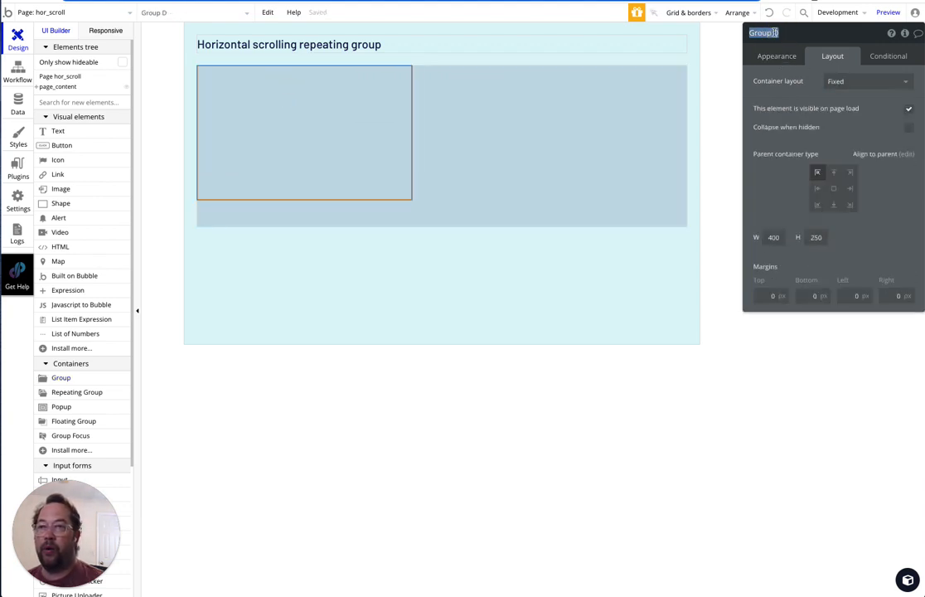
text(content)
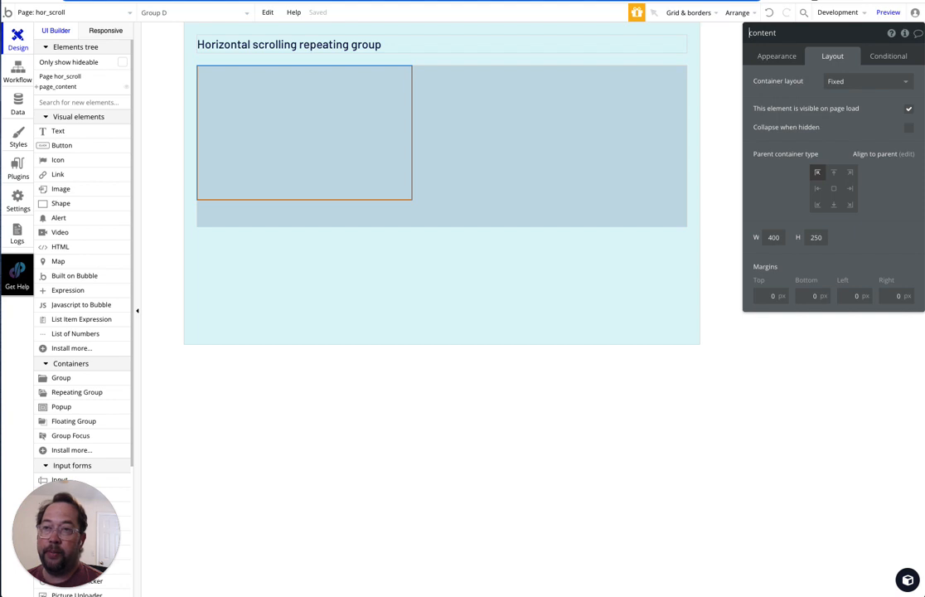
text(scrolling)
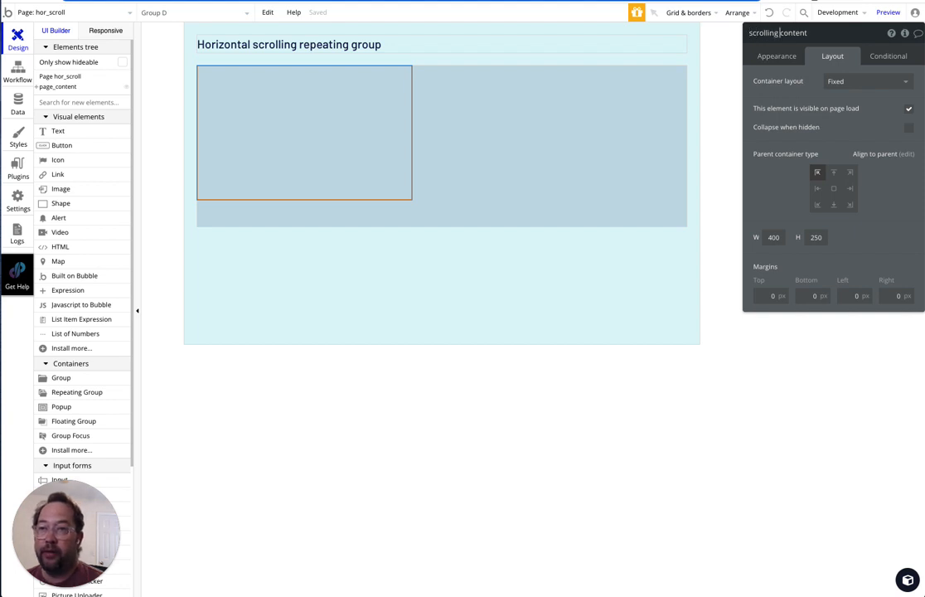
- Give scrolling content a Column layout and a non-fixed width with a 100% minimum that fits its content
click(845, 80)
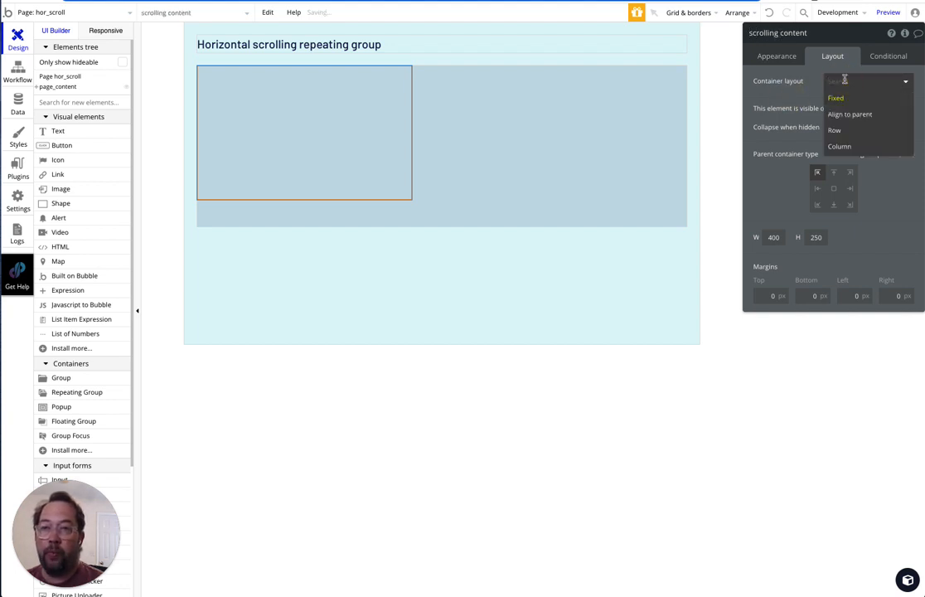
click(854, 148)
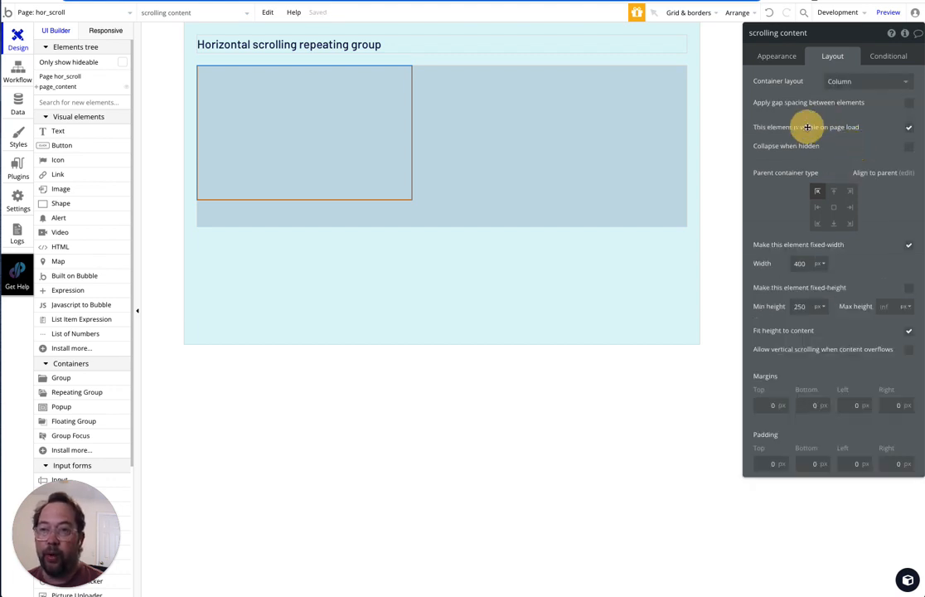
click(908, 244)
click(798, 263)
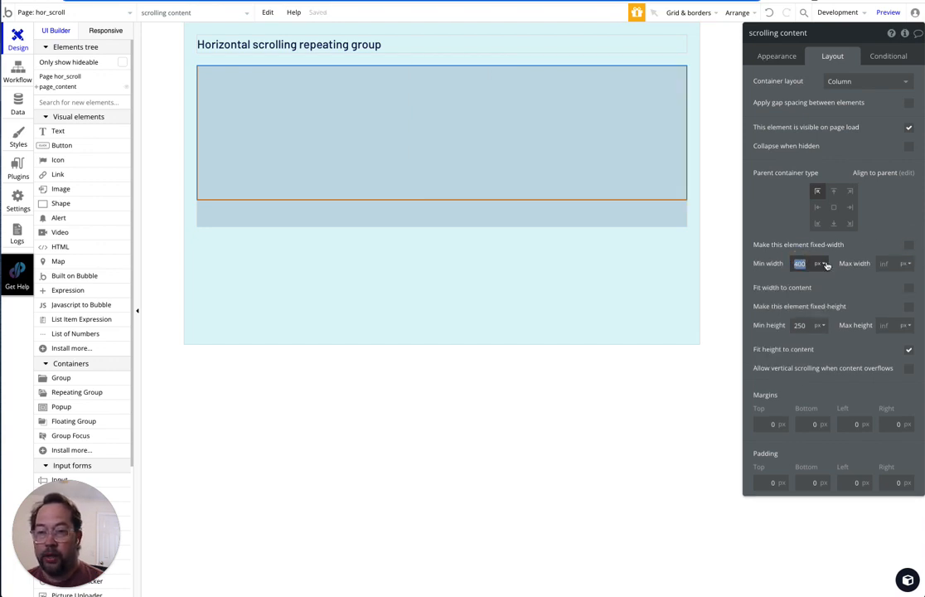
click(819, 263)
click(823, 296)
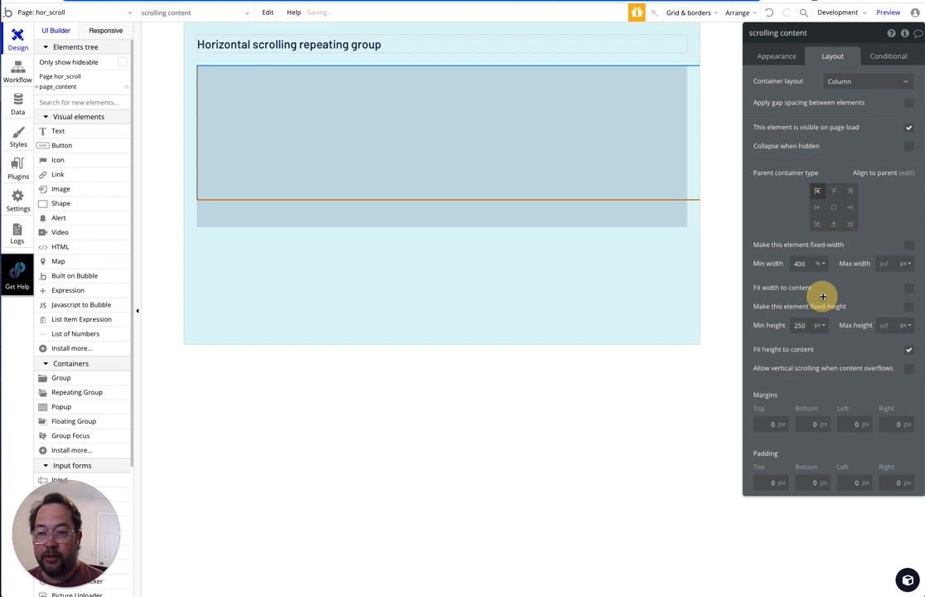
click(799, 263)
text(100)
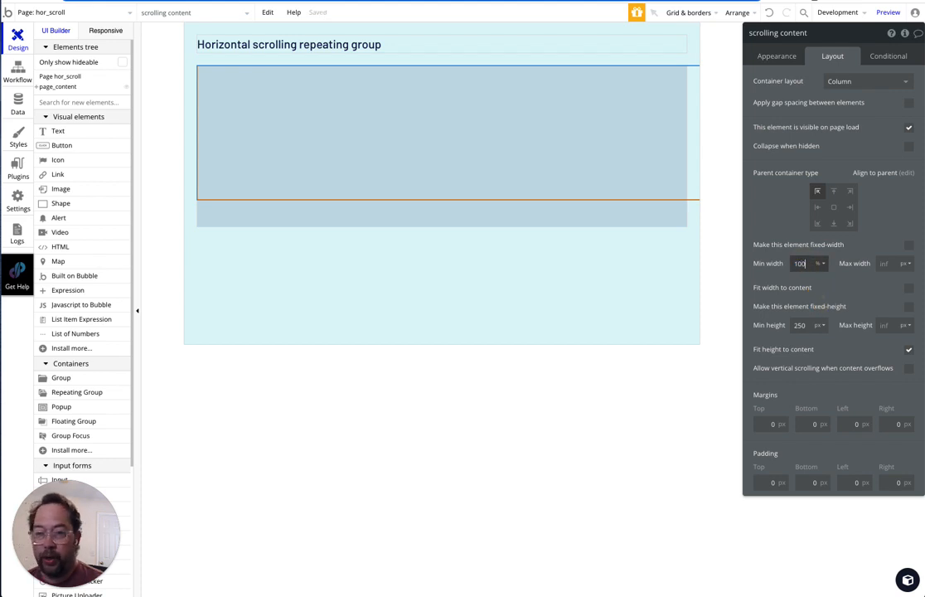
click(777, 270)
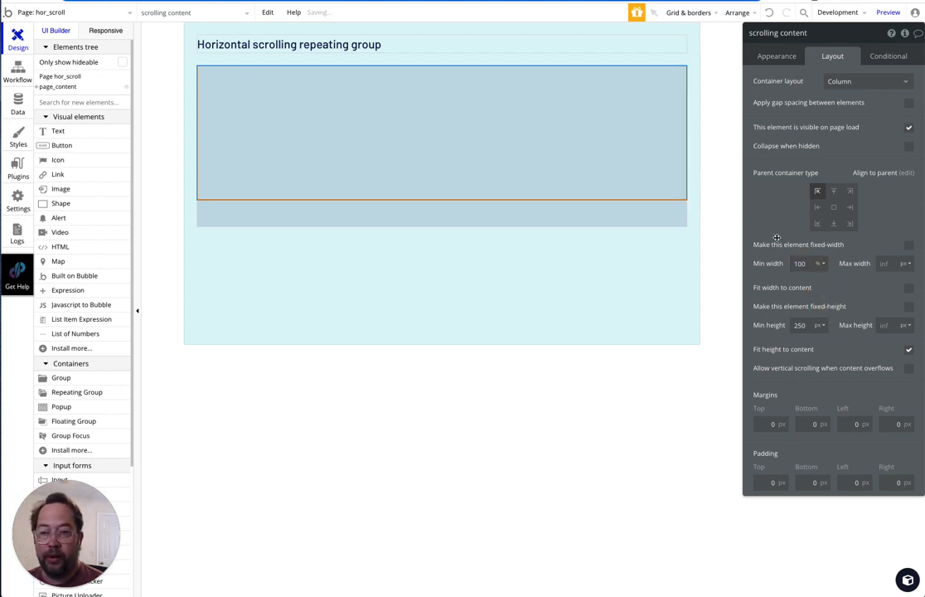
click(911, 288)
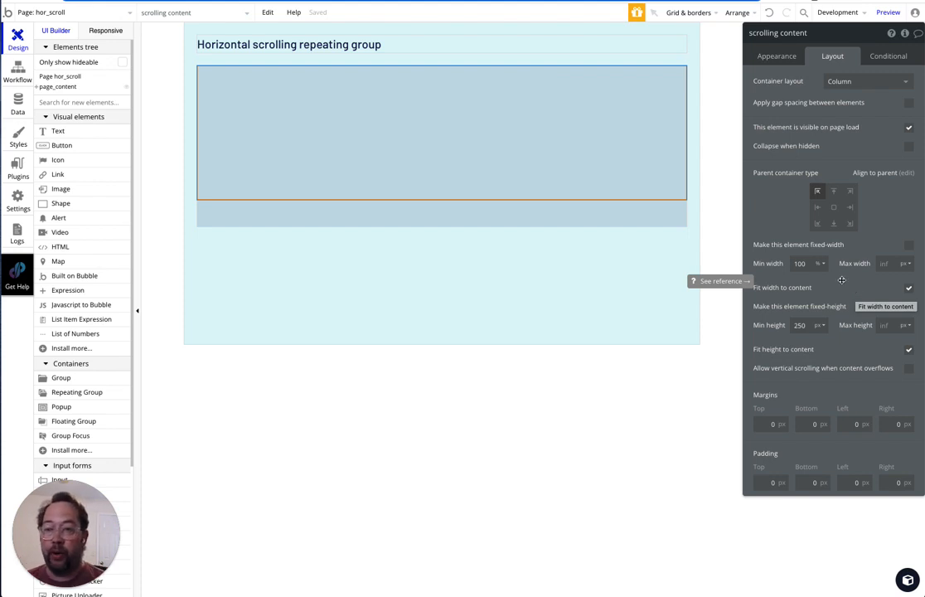
- Remove scrolling content's style and give it a linear gradient background with the direction Left
click(773, 54)
click(893, 198)
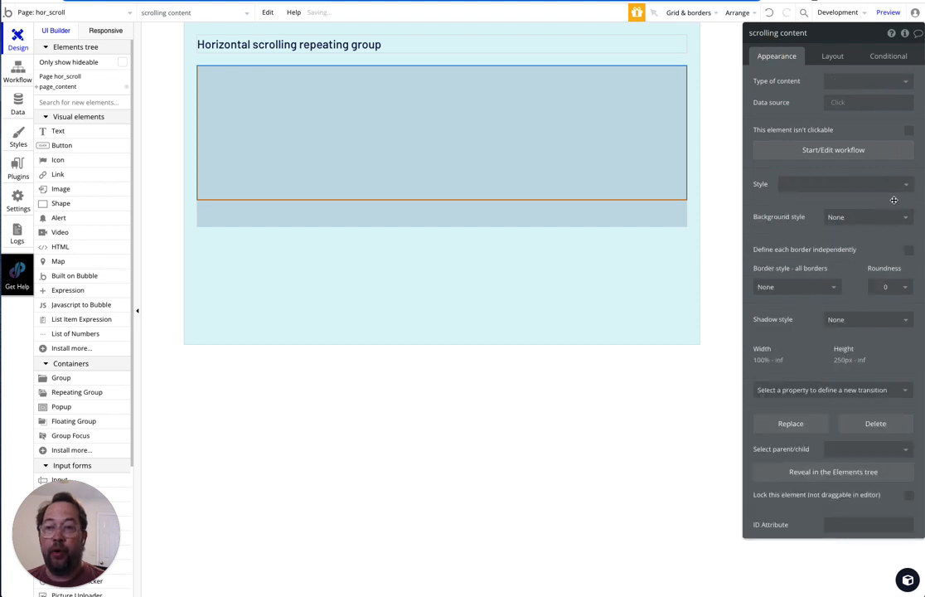
click(828, 215)
click(842, 266)
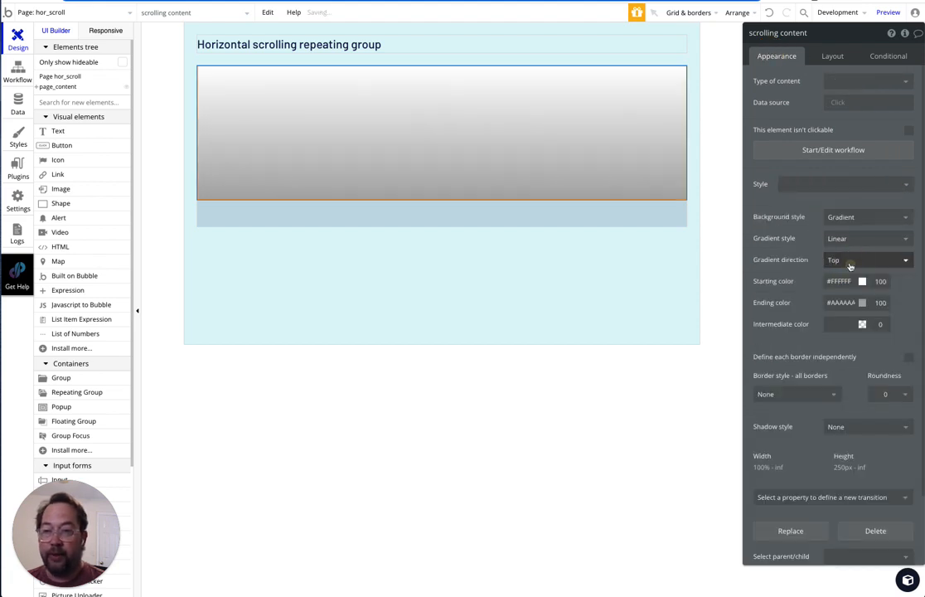
click(845, 261)
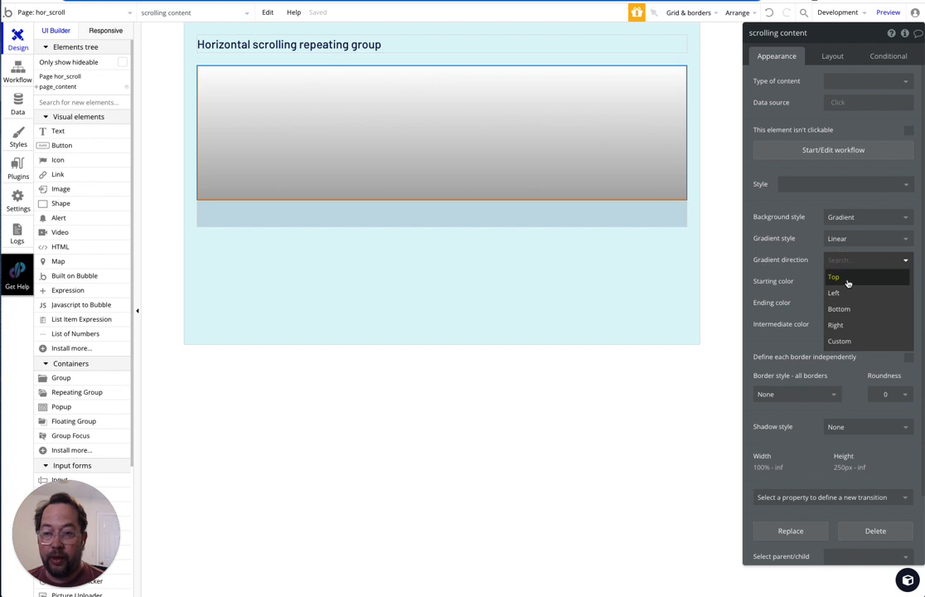
click(839, 293)
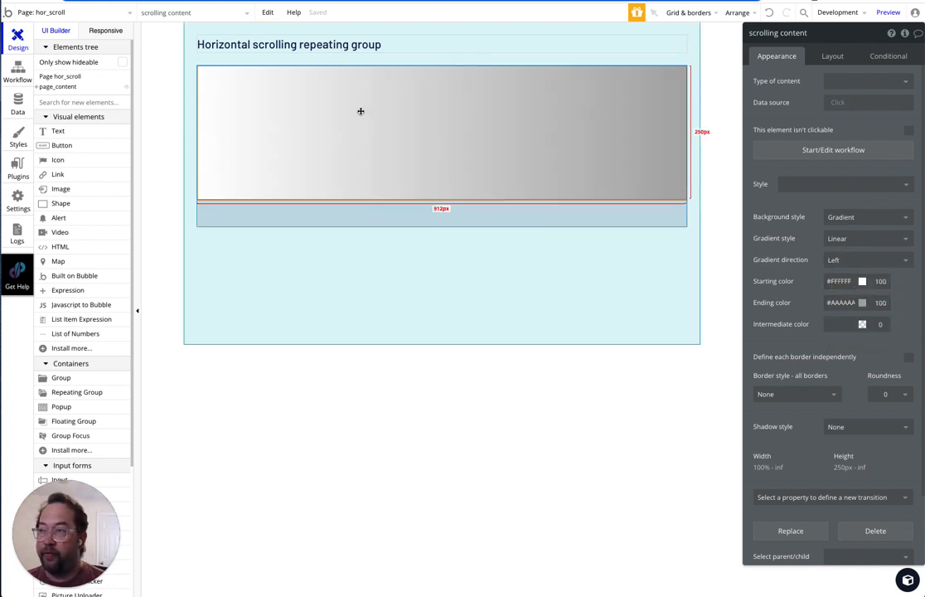
- Set the gradient's ending color to red, #D62752, at 49% opacity
click(851, 303)
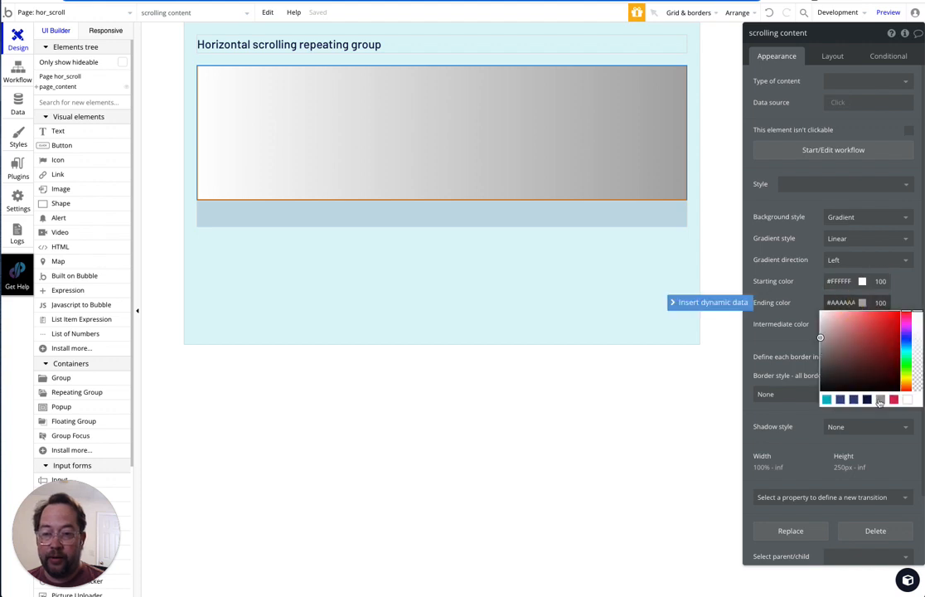
click(886, 324)
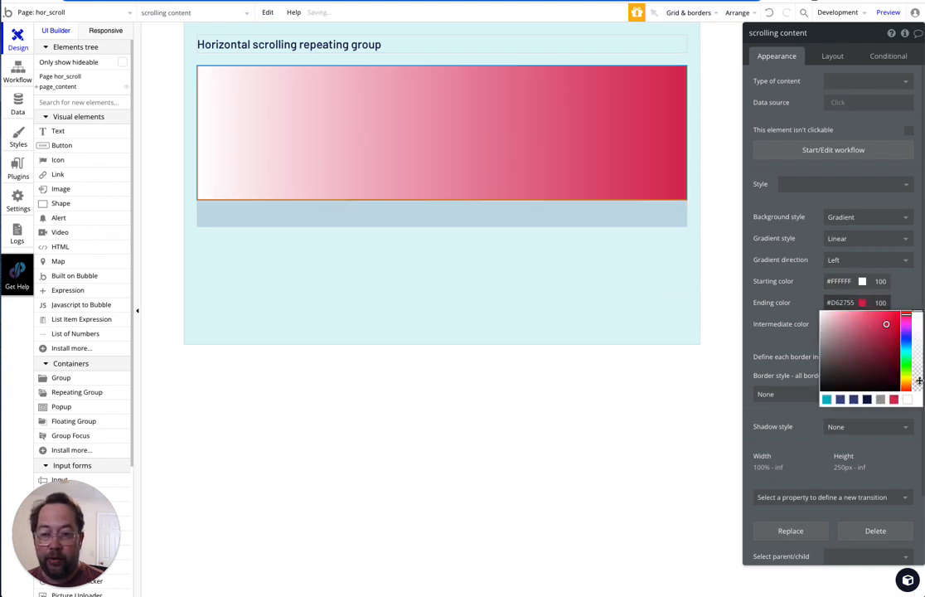
drag(919, 373, 918, 352)
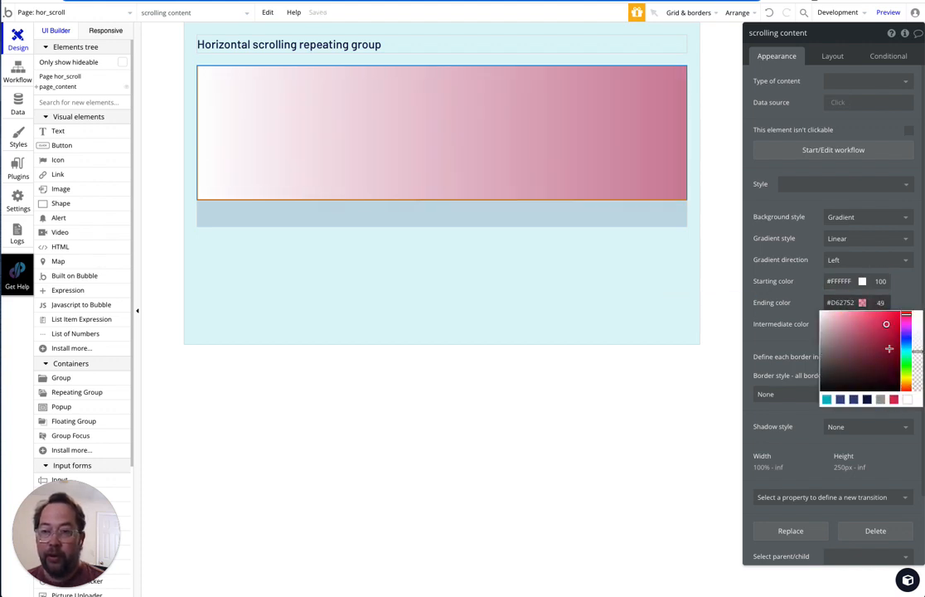
click(725, 252)
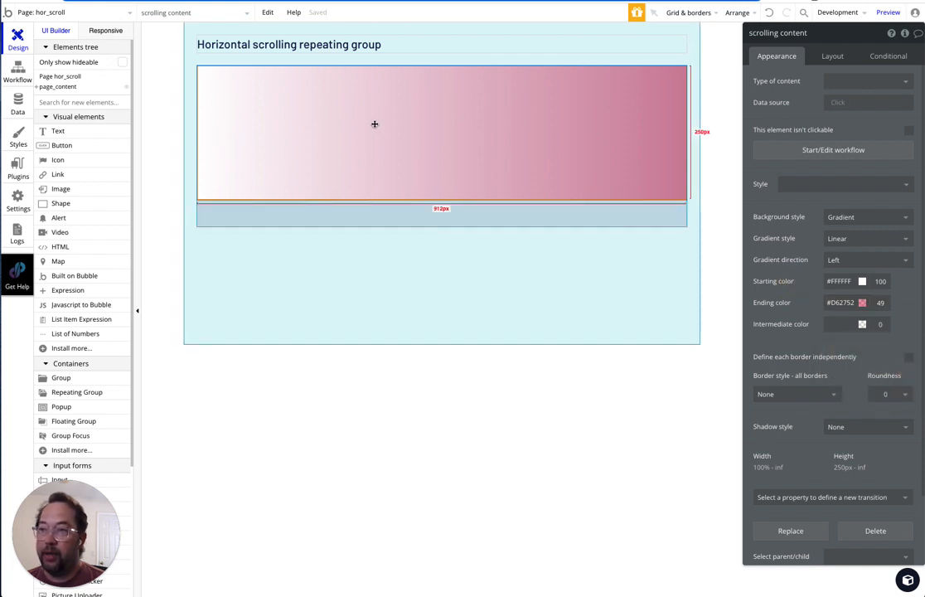
click(771, 242)
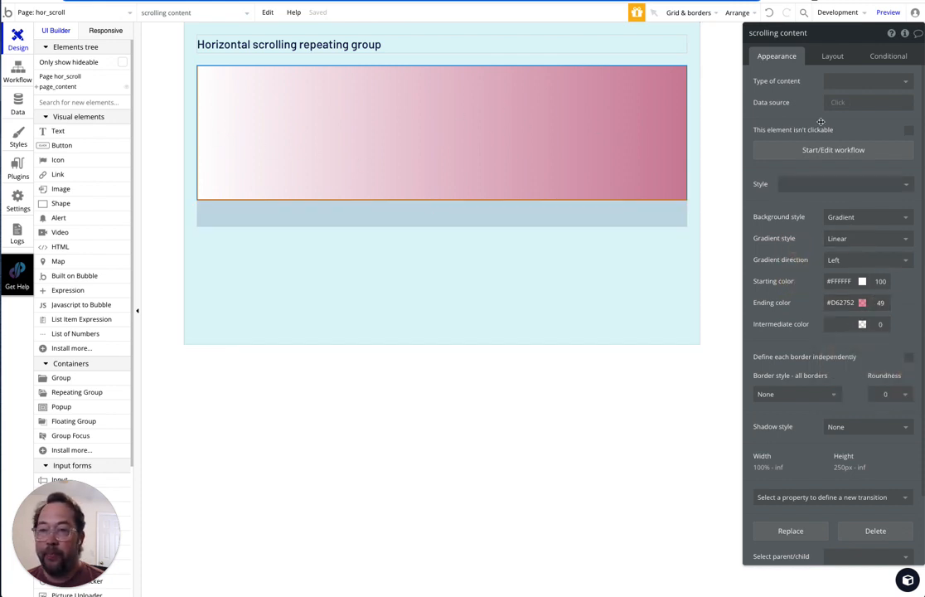
- Align scrolling content to the vertically centered left position within view window
click(833, 57)
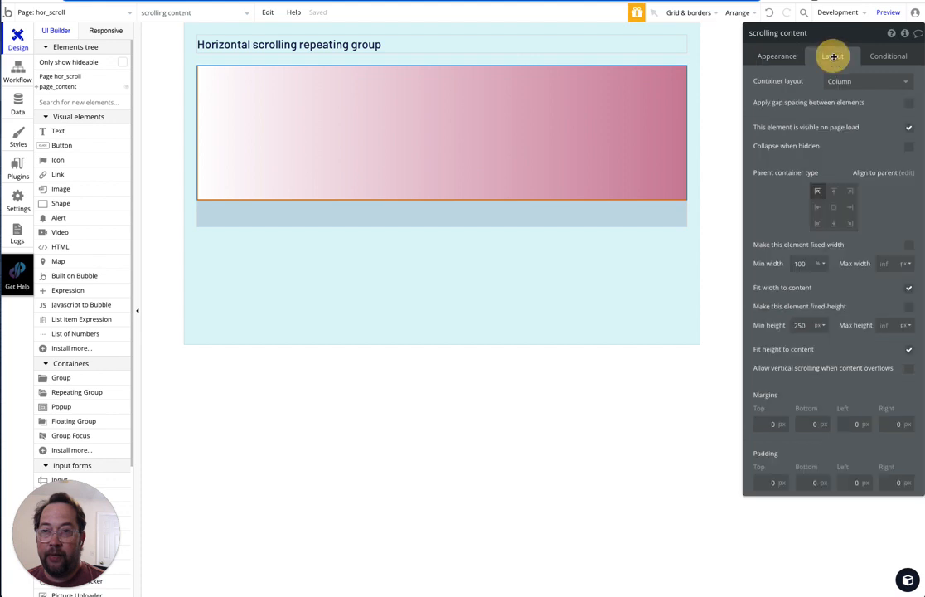
click(817, 207)
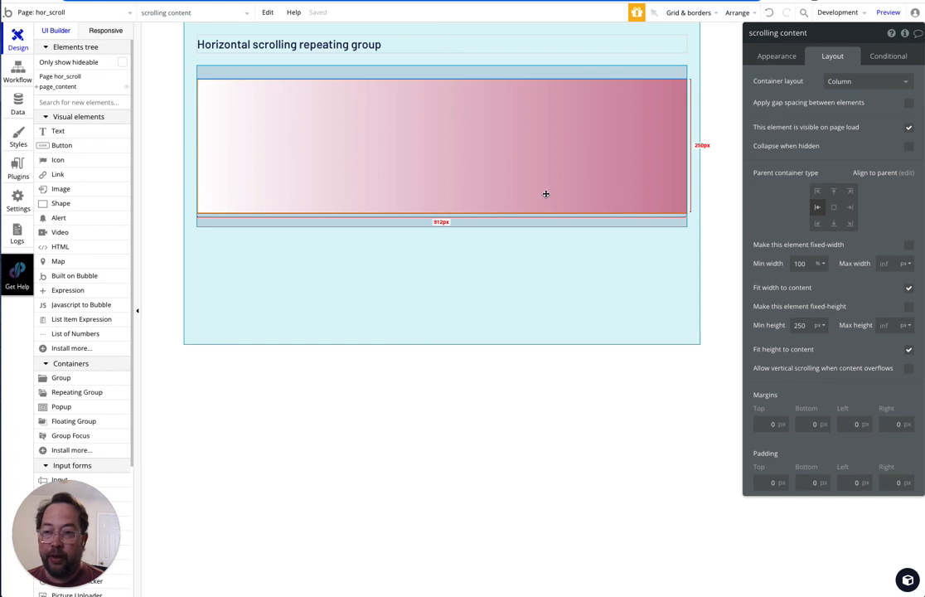
- Switch to the page preview and reload it to examine the gradient-filled scrolling content group
key(ctrl+Tab)
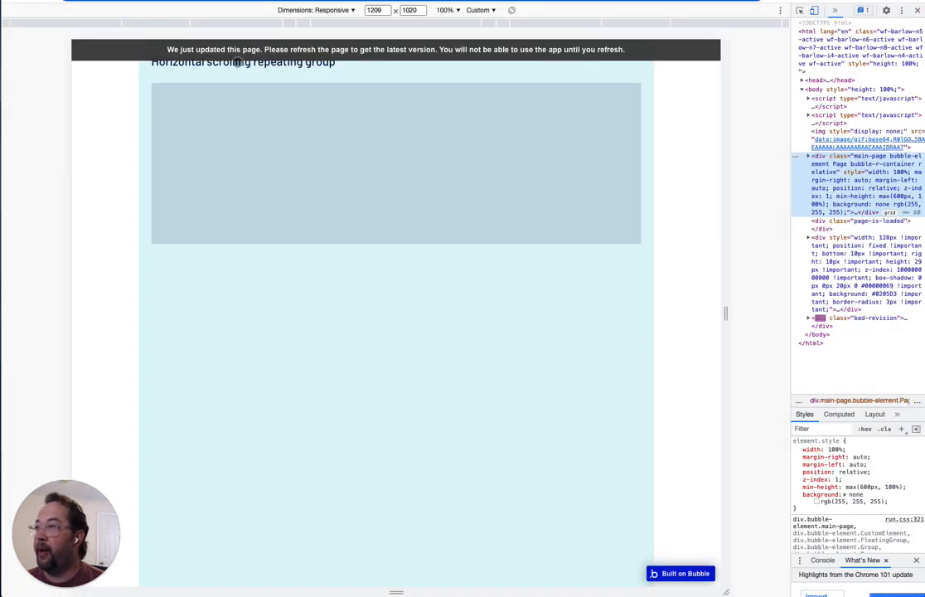
click(241, 48)
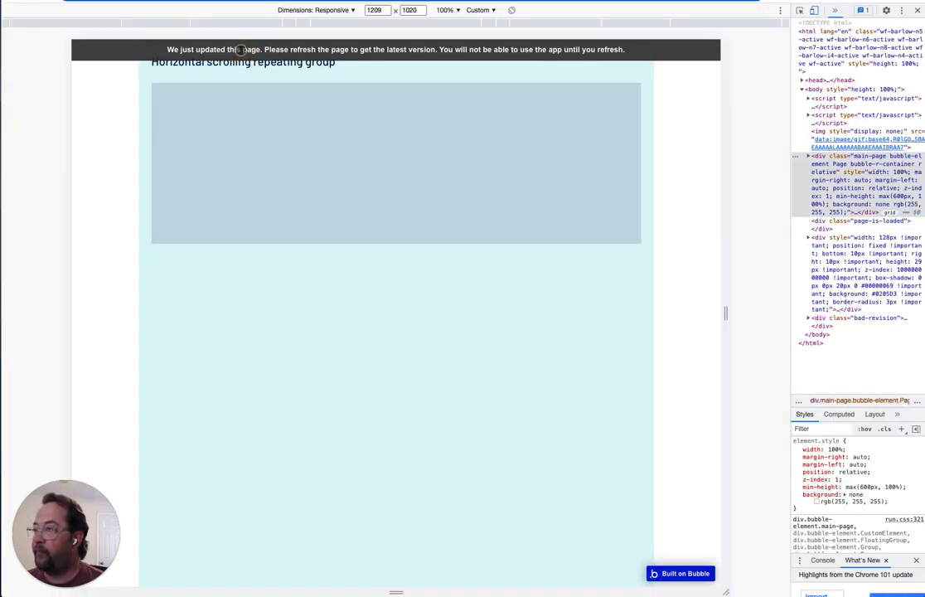
key(super+r)
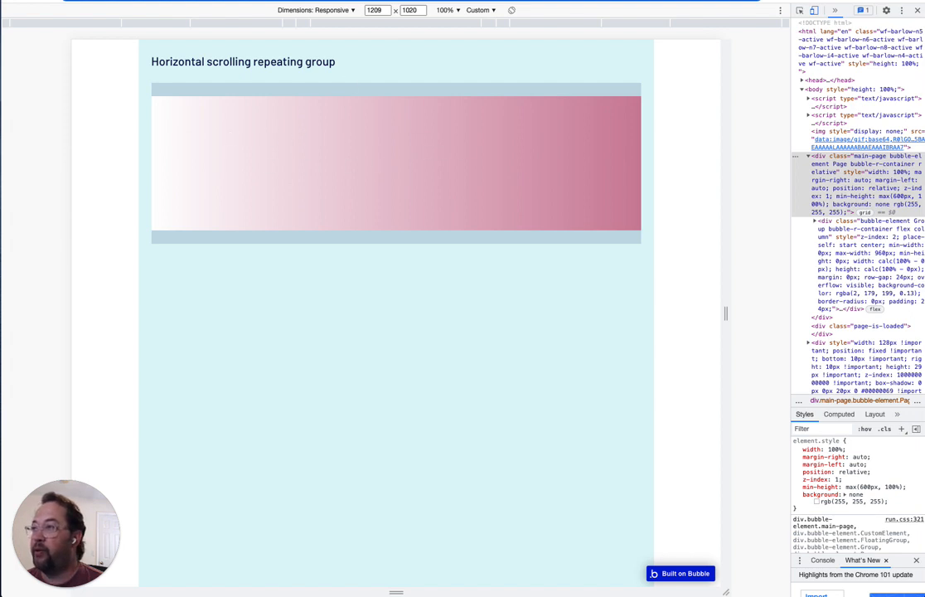
- Return to the editor and set scrolling content's minimum width to 150%
key(alt+Tab)
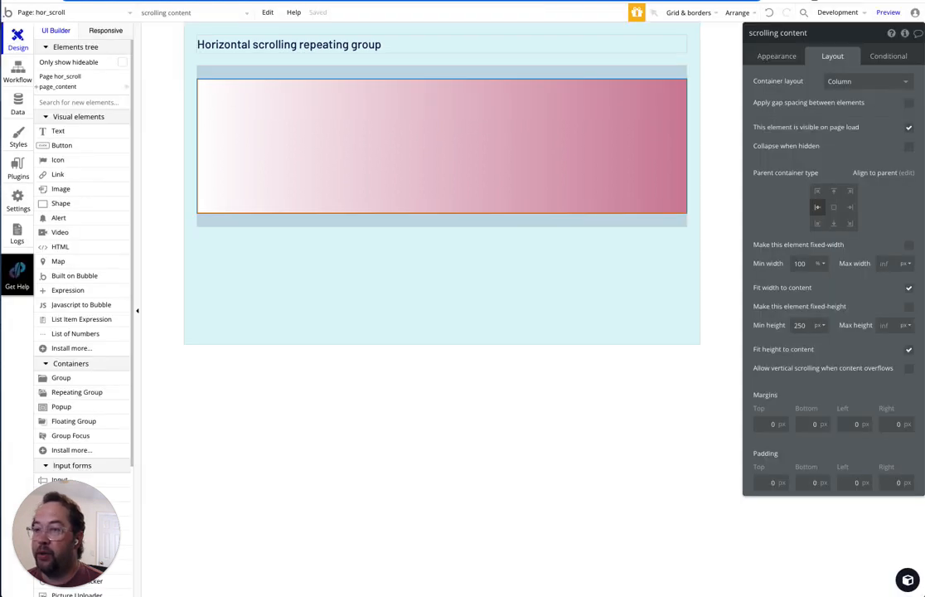
double_click(800, 262)
text(15)
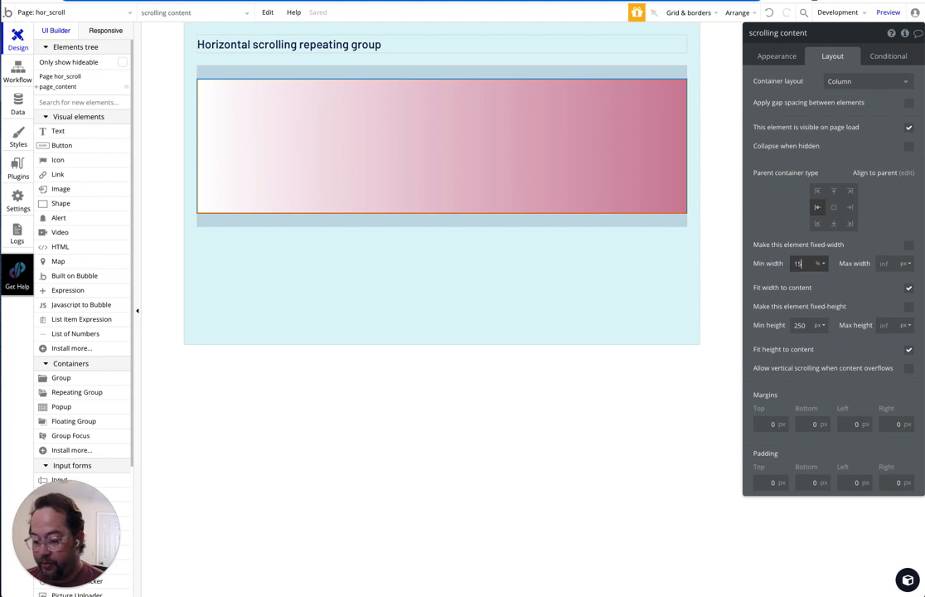
text(0)
key(Tab)
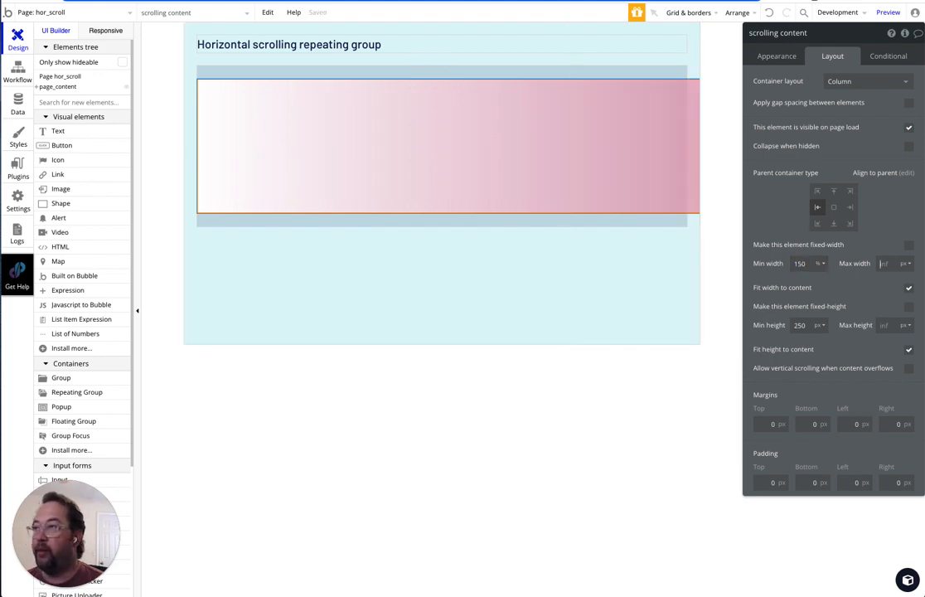
- Refresh the preview without the developer tools and examine how scrolling content extends horizontally beyond view window
key(alt+Tab)
click(255, 45)
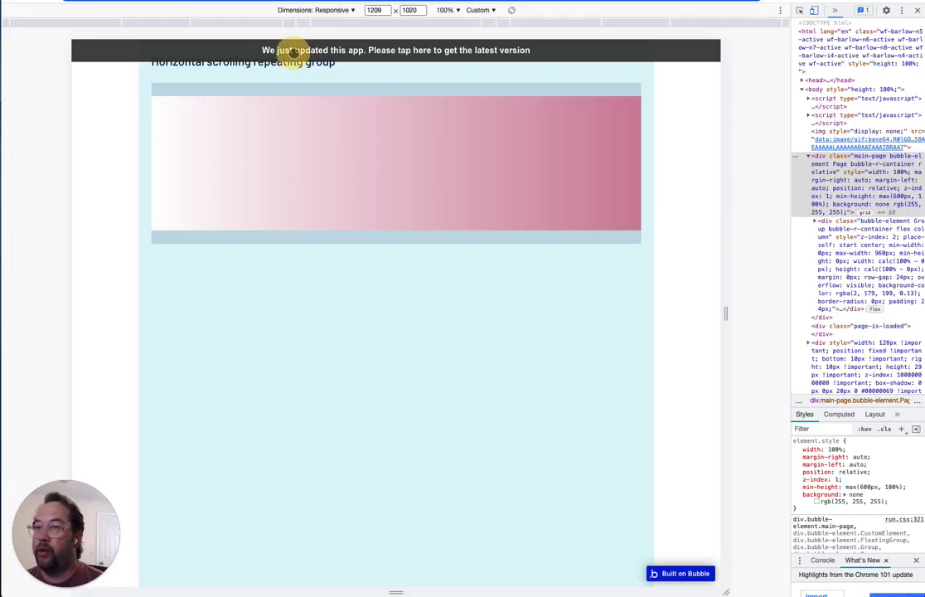
click(918, 10)
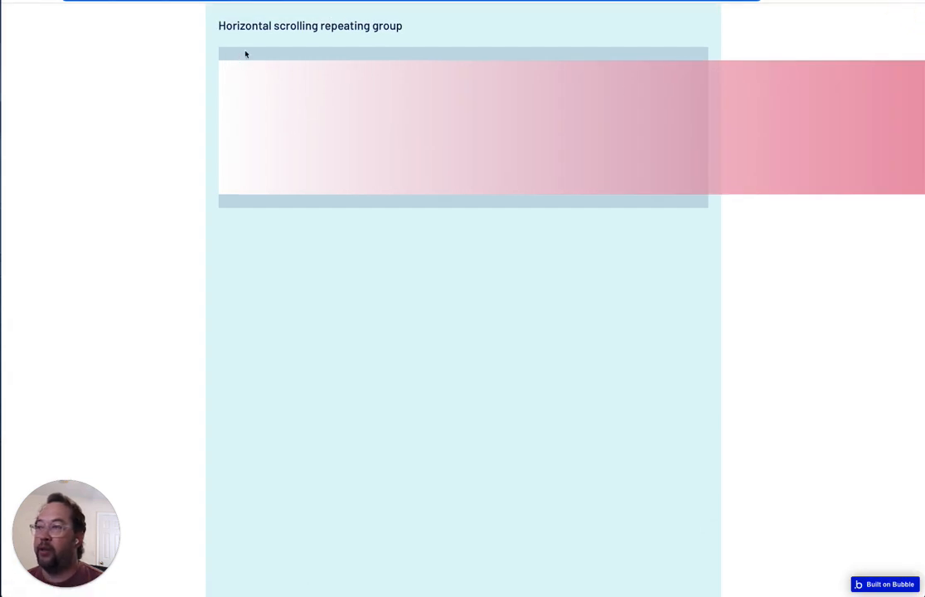
scroll(630, 91, right, 2)
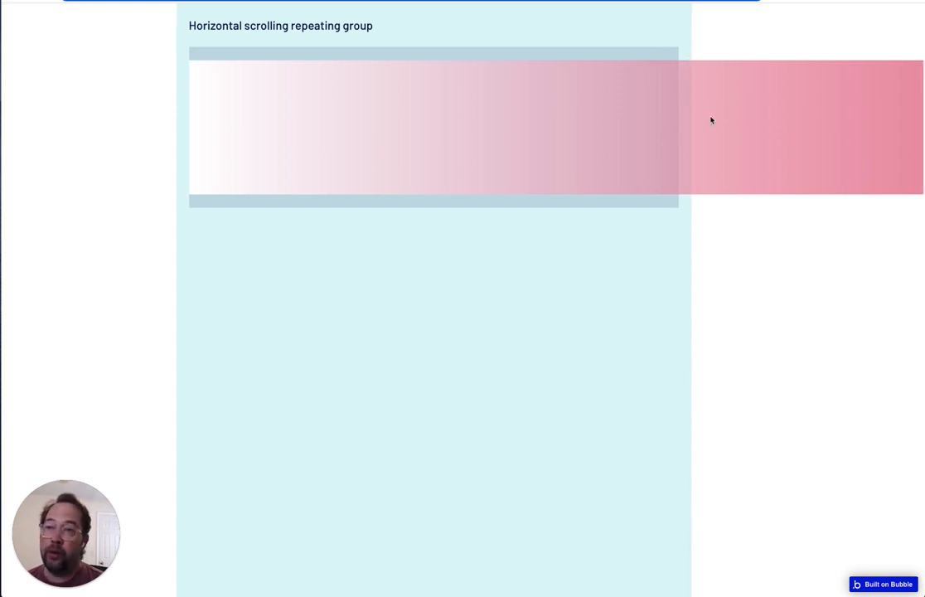
- Inspect scrolling content in the developer tools, check it at a viewport width of 1177, and close the tools
right_click(823, 96)
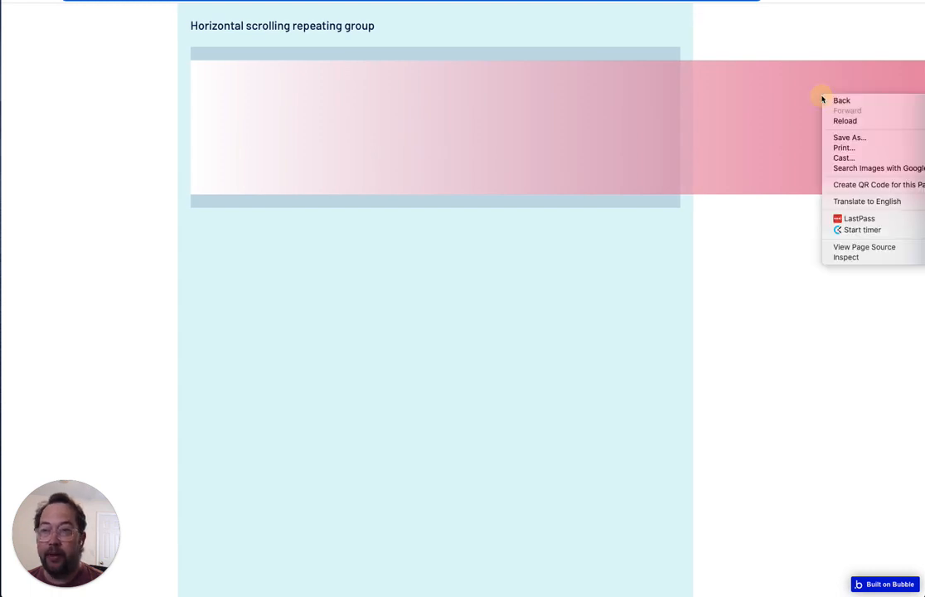
click(857, 258)
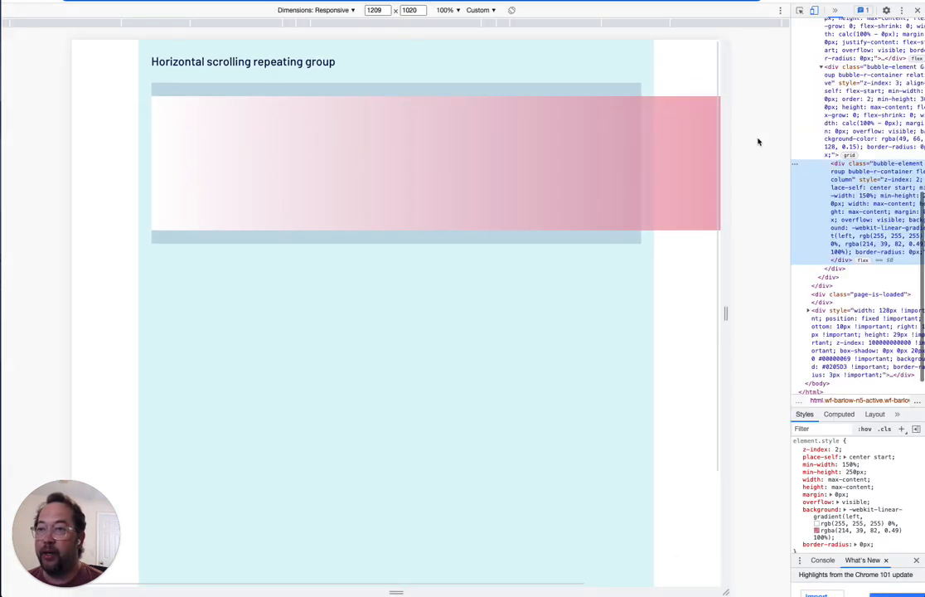
mouse_move(725, 304)
mouse_down()
mouse_move(476, 312)
mouse_move(718, 313)
mouse_up()
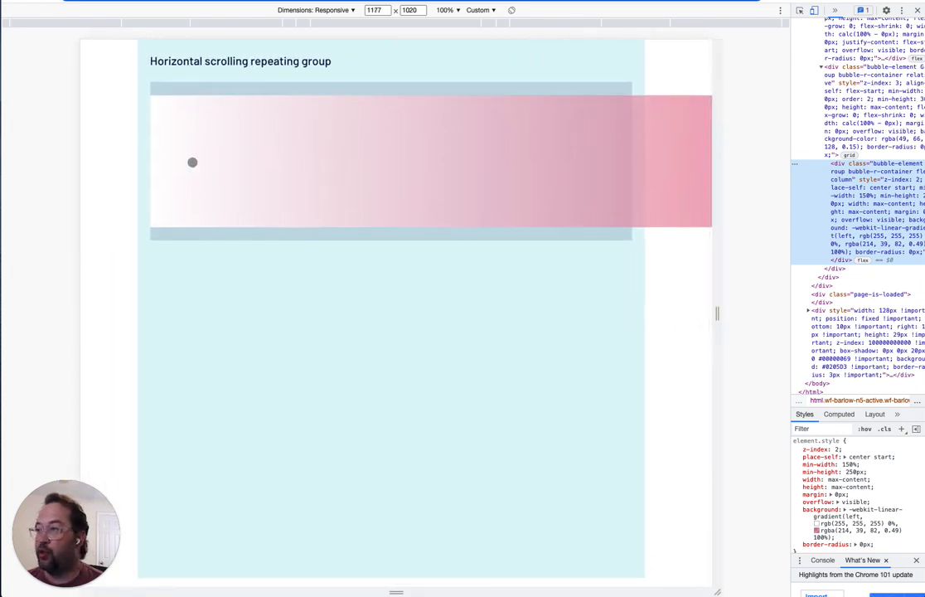
click(917, 10)
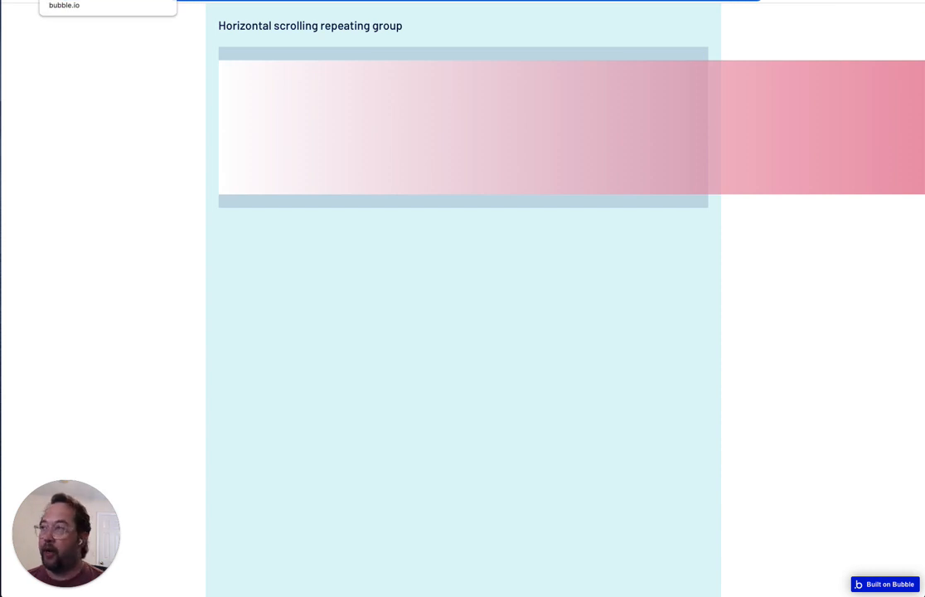
- Return to the editor, select the view window group and expand page_content and view window in the elements tree
click(100, 0)
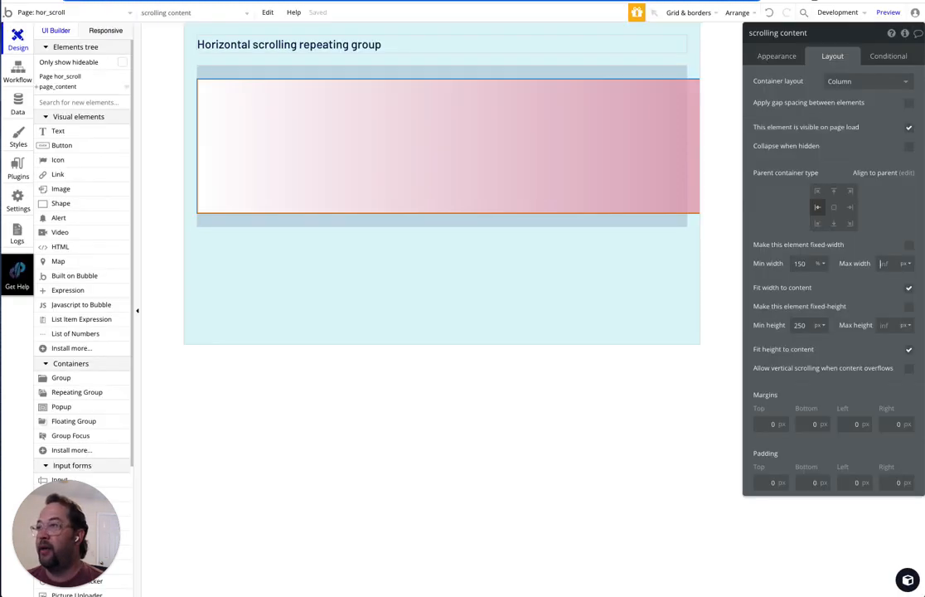
click(235, 72)
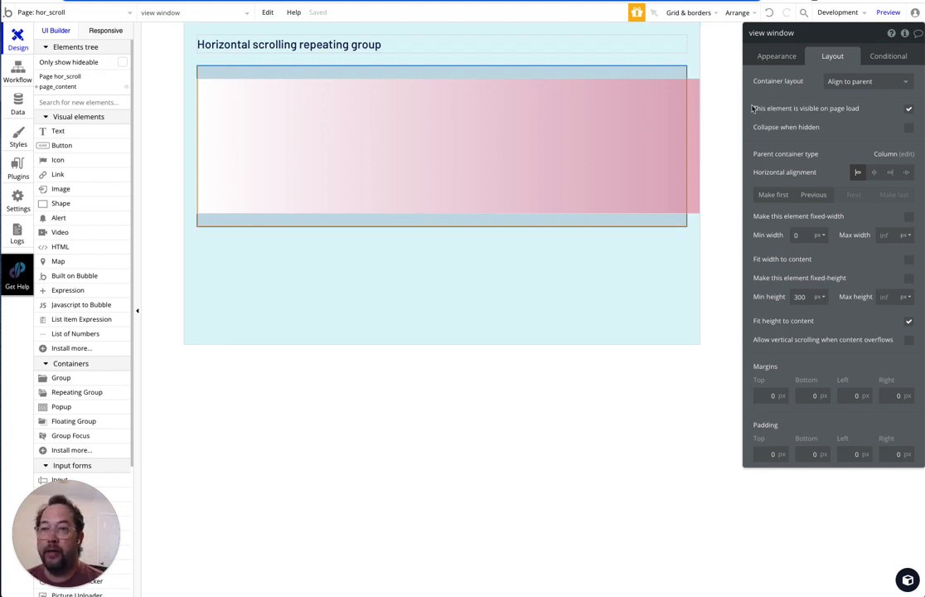
click(37, 86)
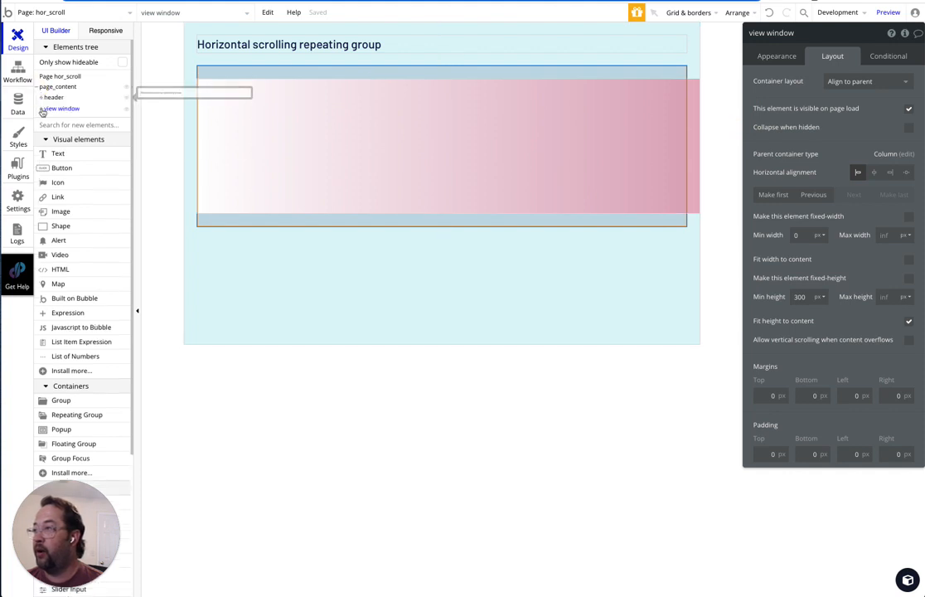
click(41, 107)
click(69, 111)
click(71, 111)
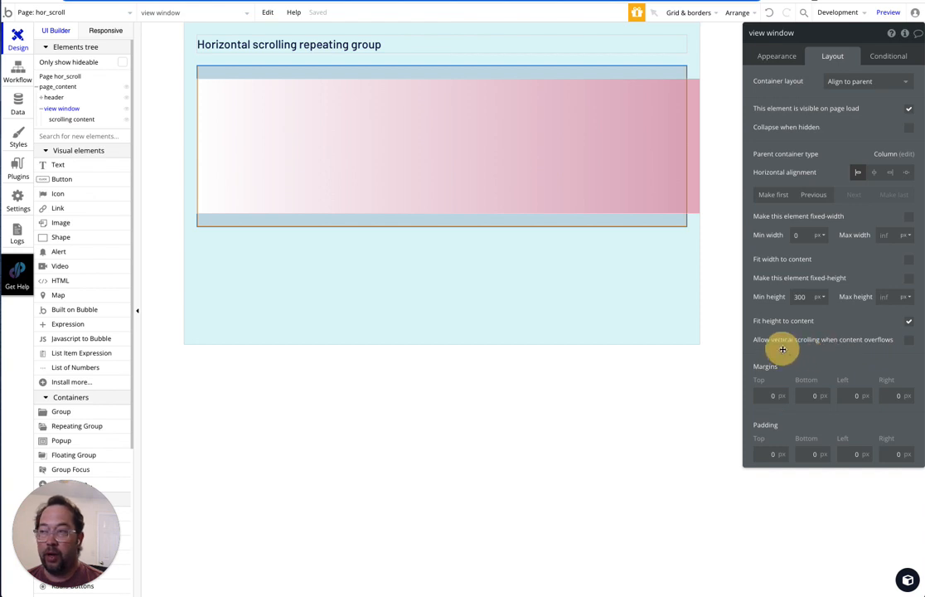
- Set view window's ID attribute to scroll-horizontal
click(779, 56)
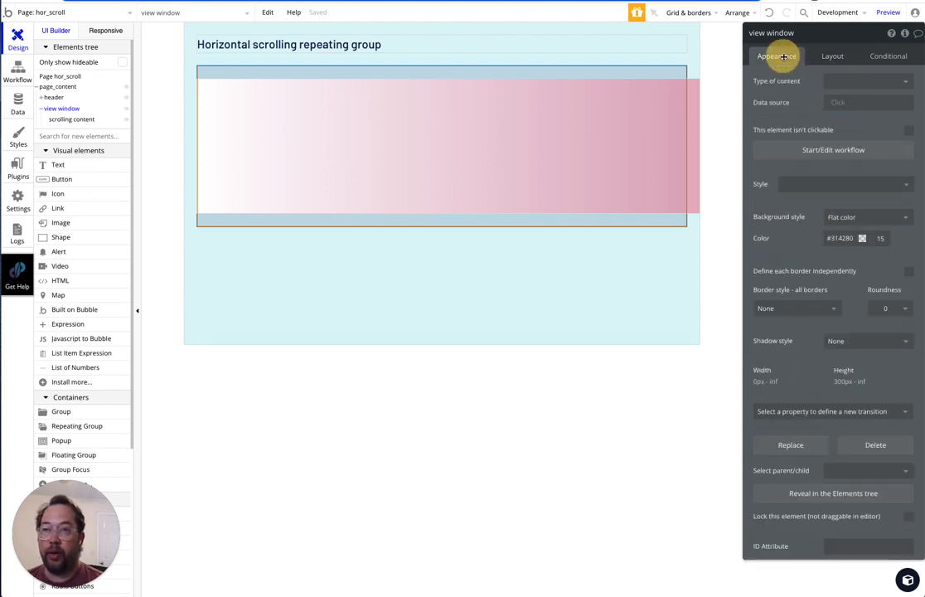
click(846, 547)
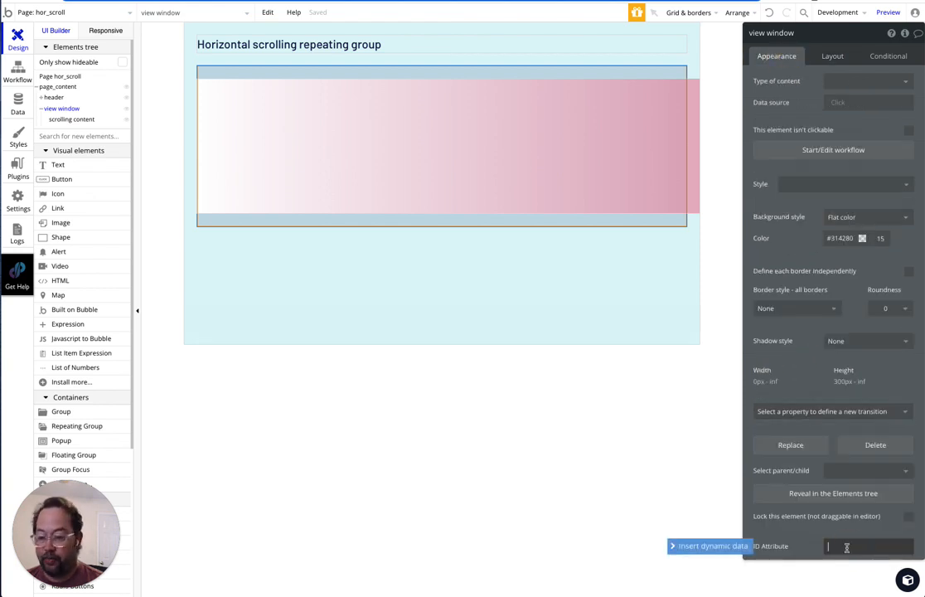
text(scroll)
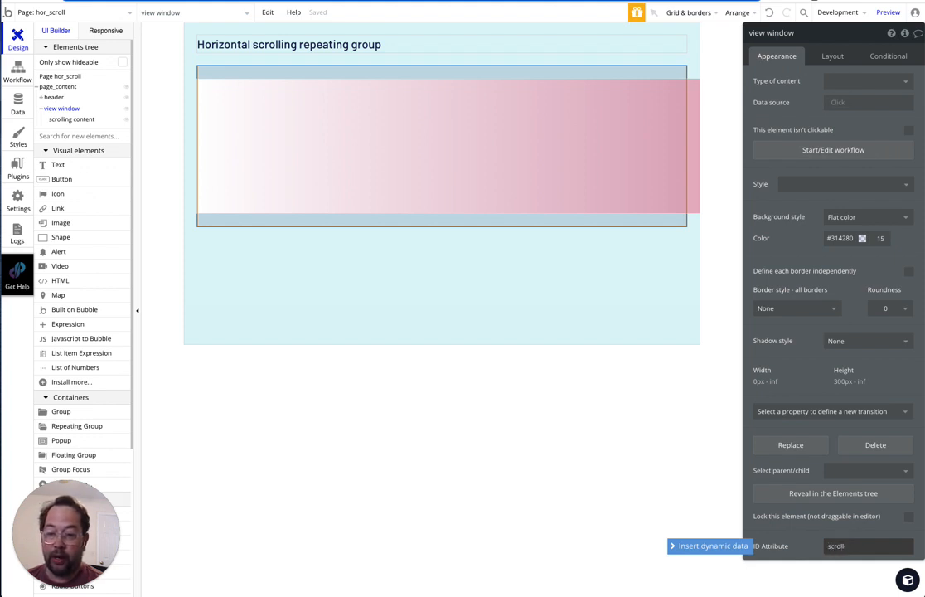
text(-horizontal)
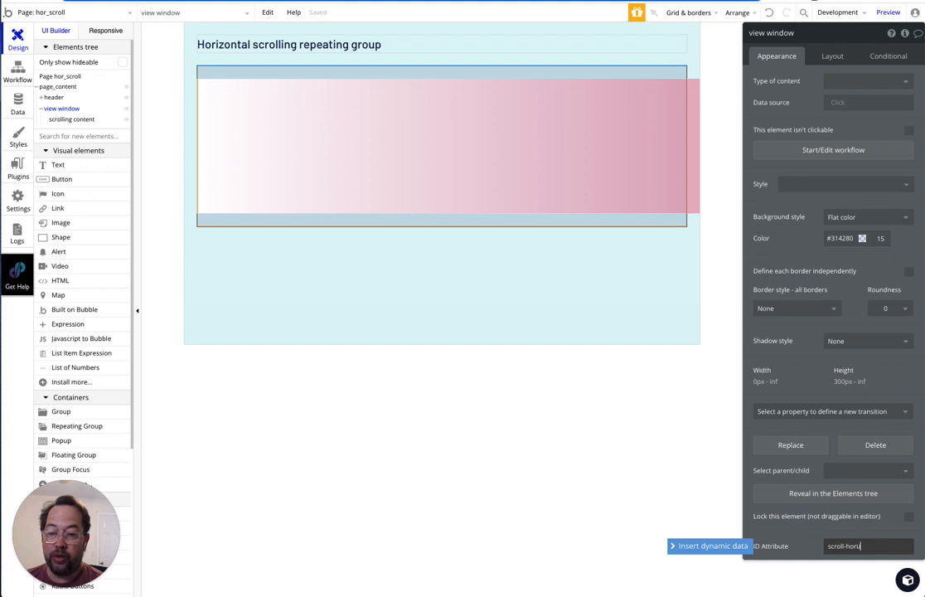
click(797, 539)
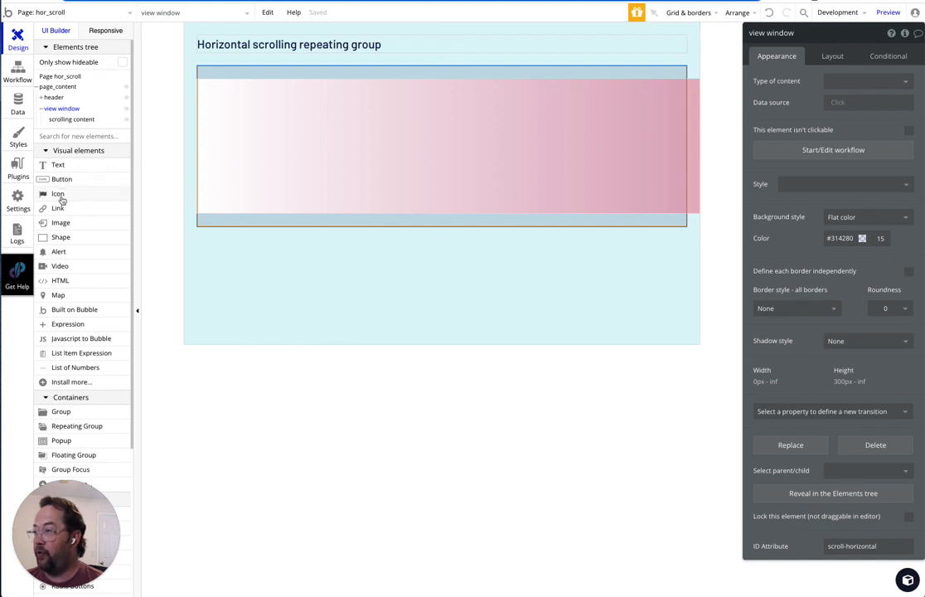
- Look at the page's HTML header property and the header script field in the app's SEO / metatags settings
click(590, 445)
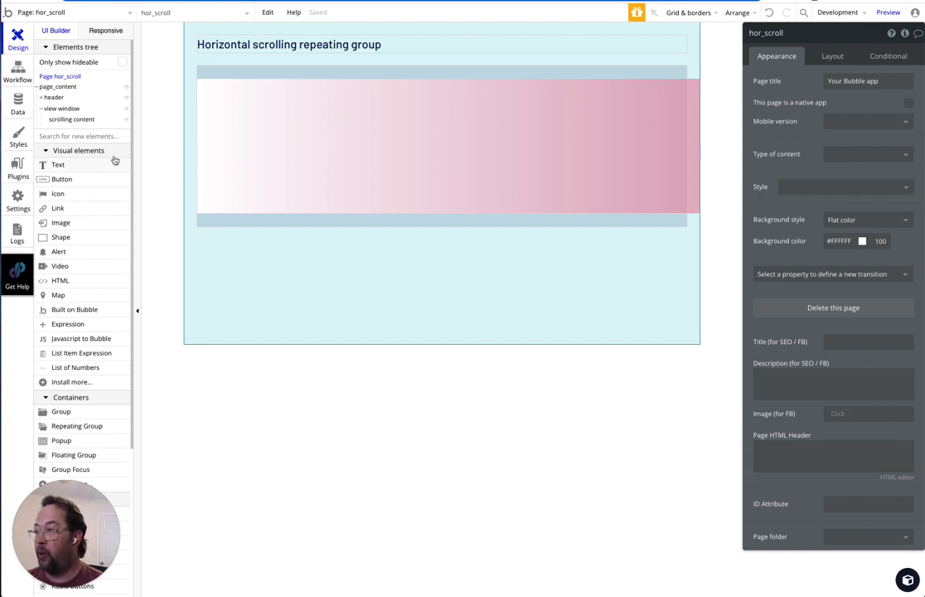
click(17, 200)
click(312, 55)
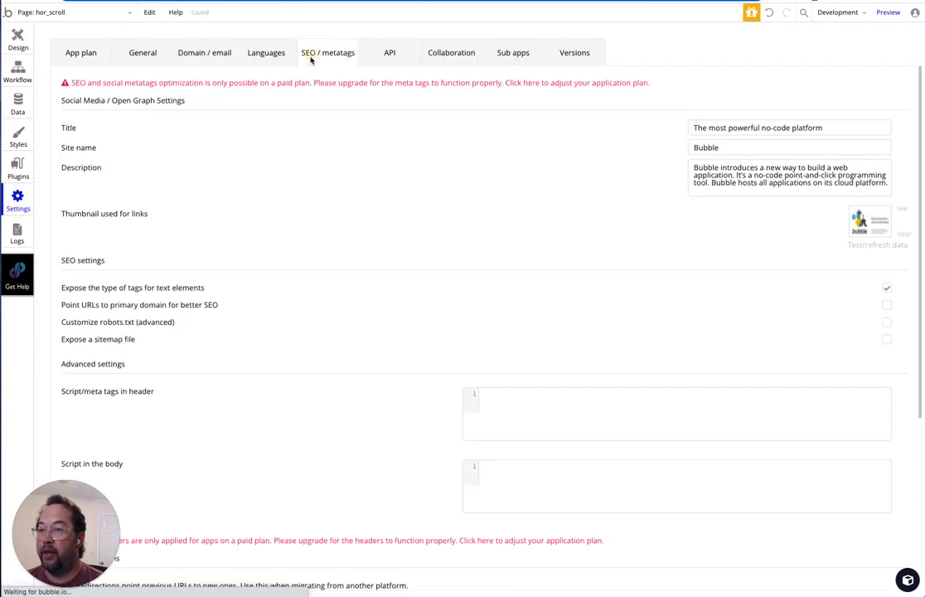
click(557, 417)
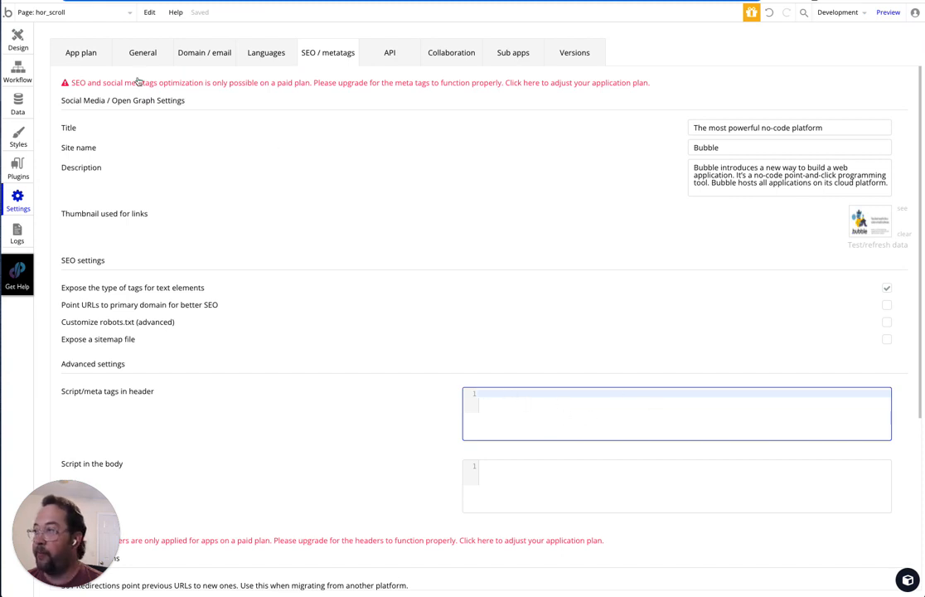
click(14, 40)
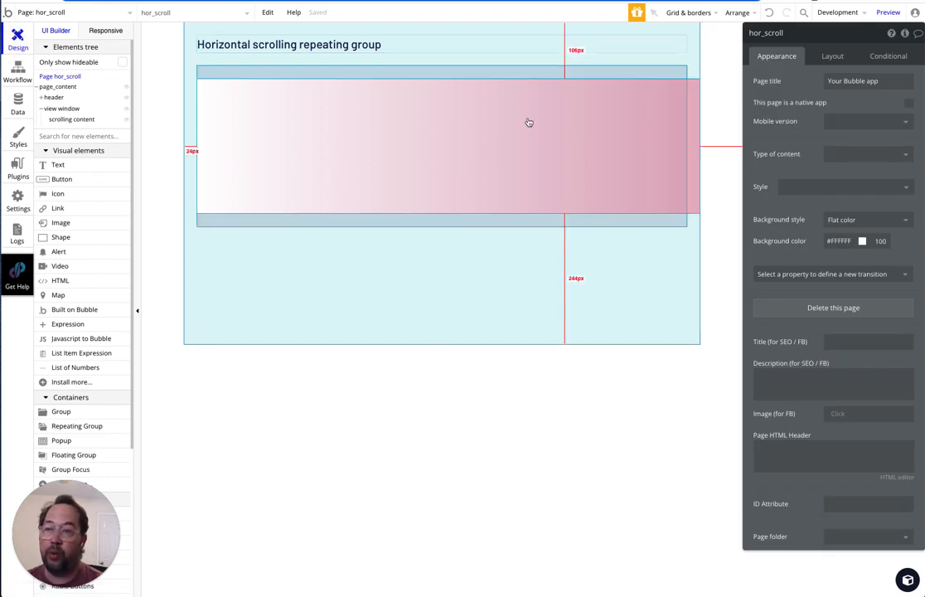
- Add an HTML element to the page below view window and open its code in the HTML editor
click(65, 282)
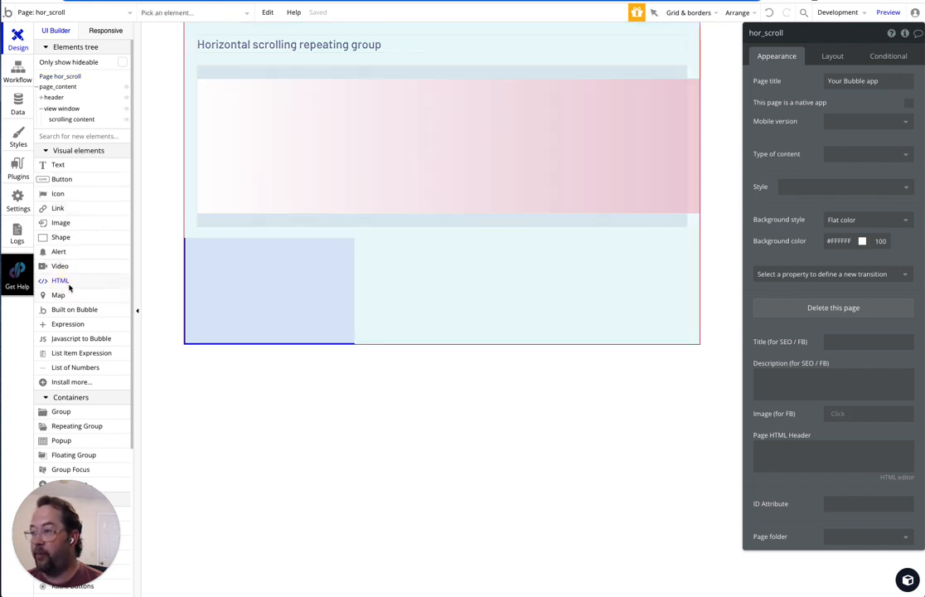
click(163, 366)
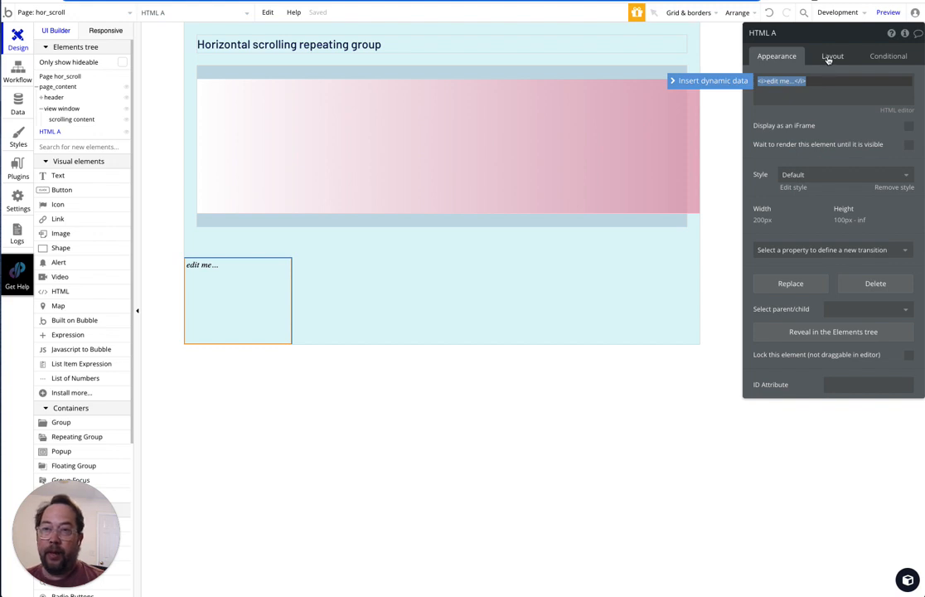
click(895, 110)
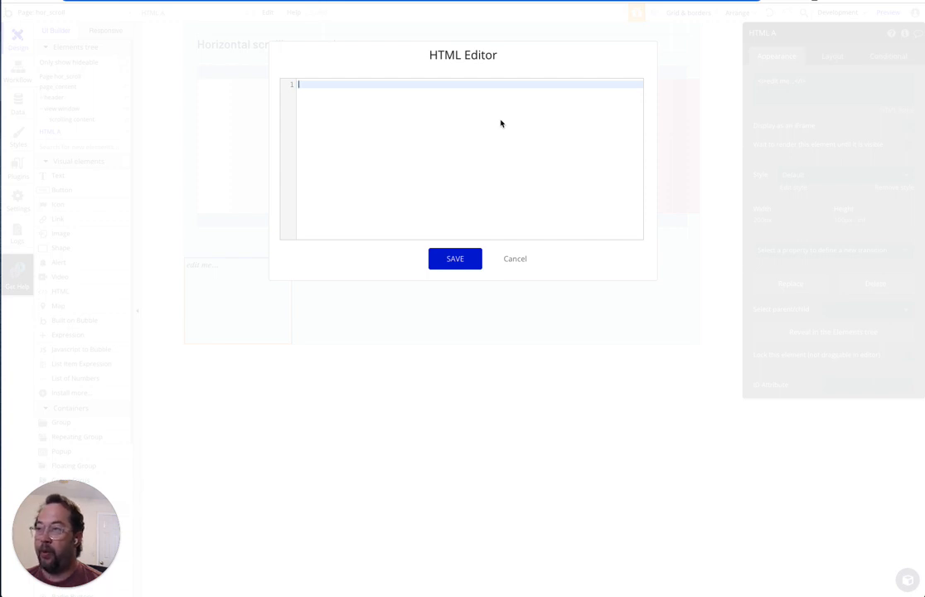
- Enter an opening <style> tag and a closing </style> tag on separate lines in the HTML element's code
text(<style)
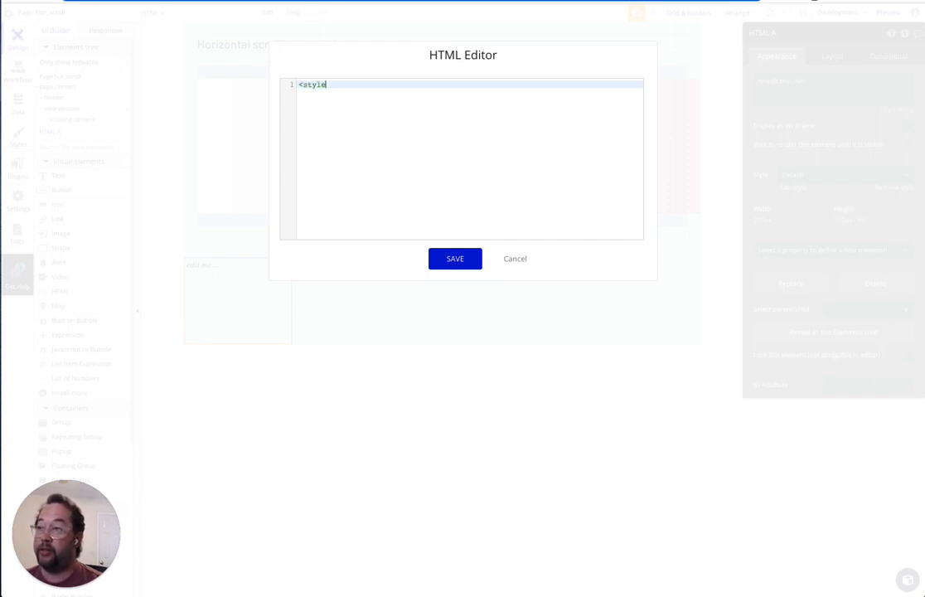
text(>)
key(Return)
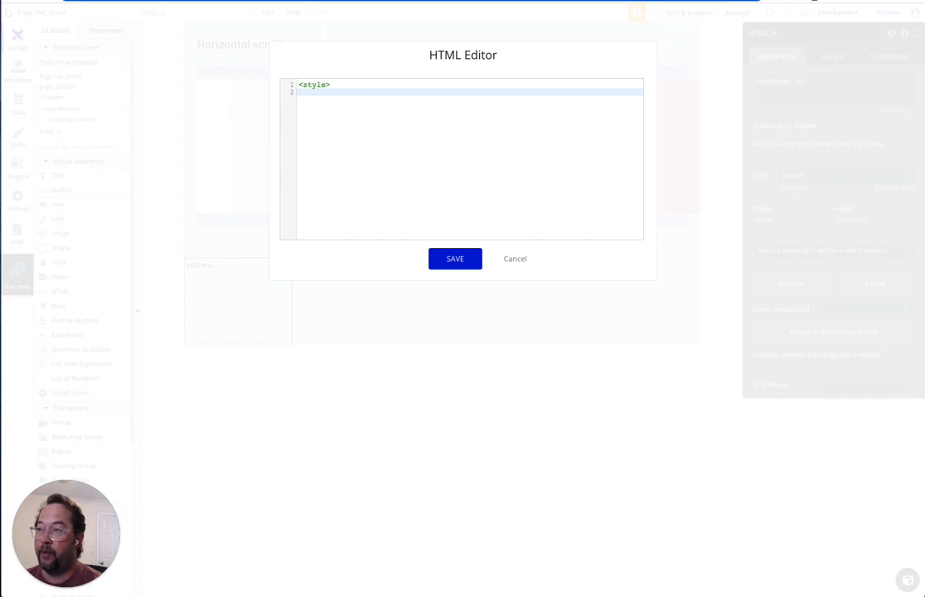
text(</)
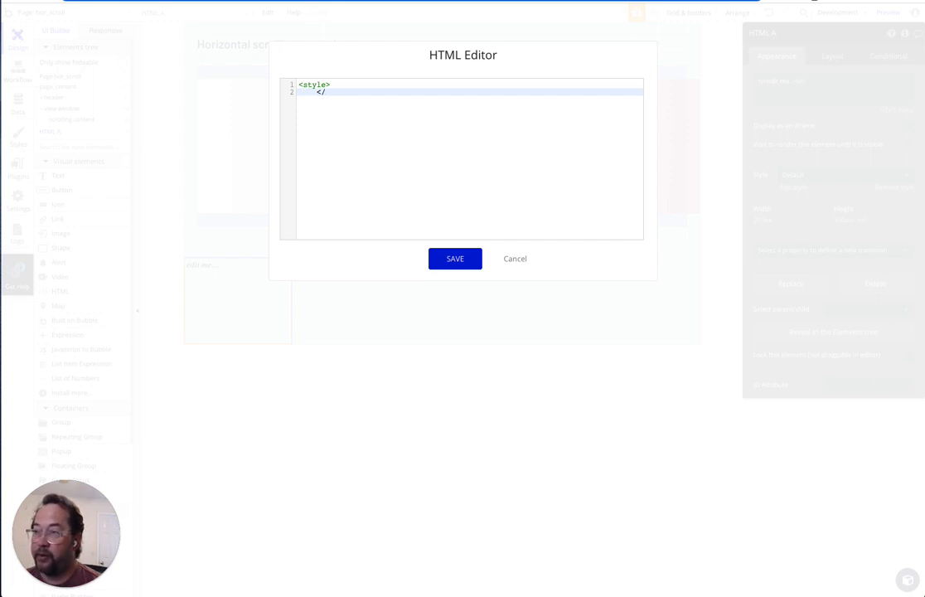
text(style>)
- Add an empty #scroll-horizontal { } rule on its own lines between the style tags
click(332, 85)
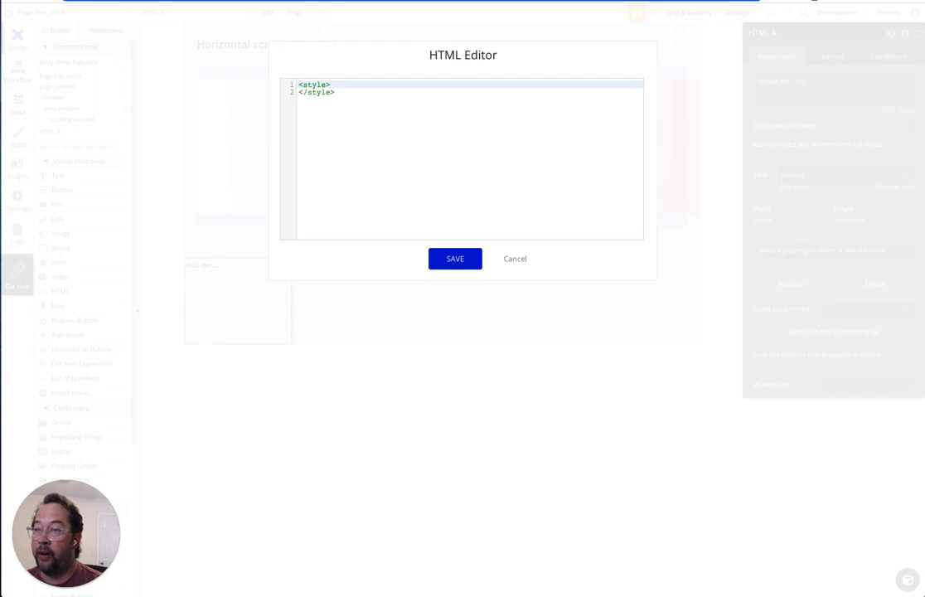
key(Return)
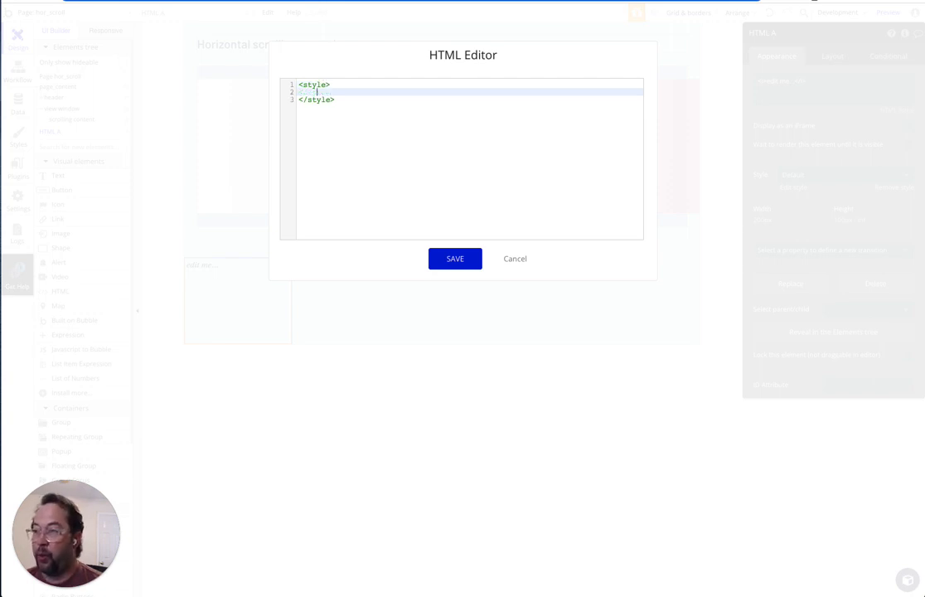
text(#scroll)
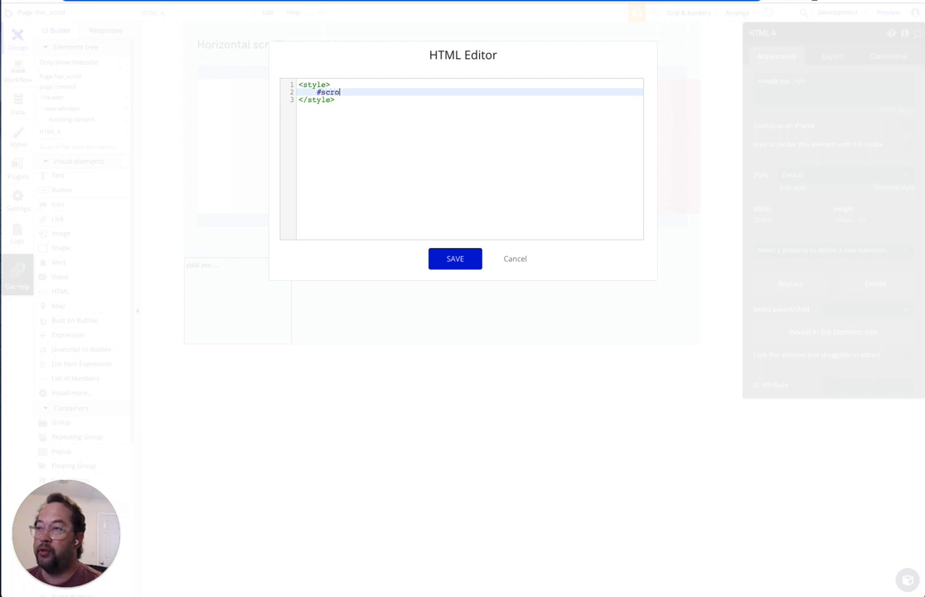
text(-horizto)
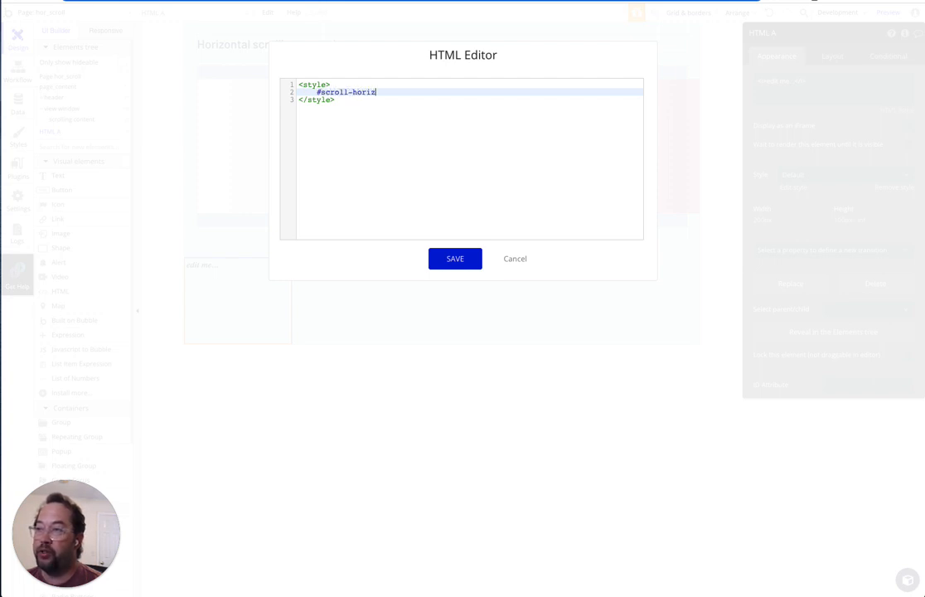
key(BackSpace)
key(BackSpace)
text(ontal)
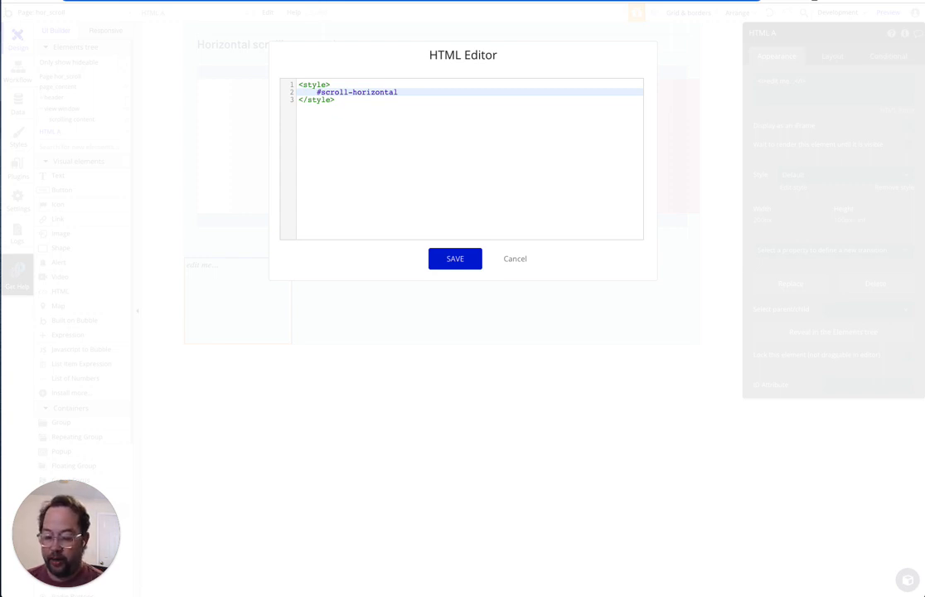
text({})
key(Return)
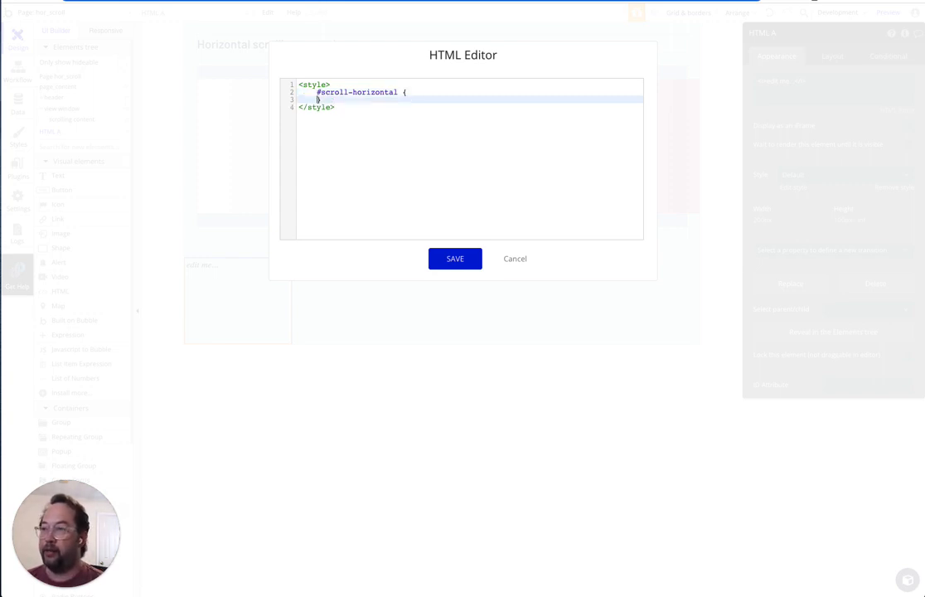
key(Return)
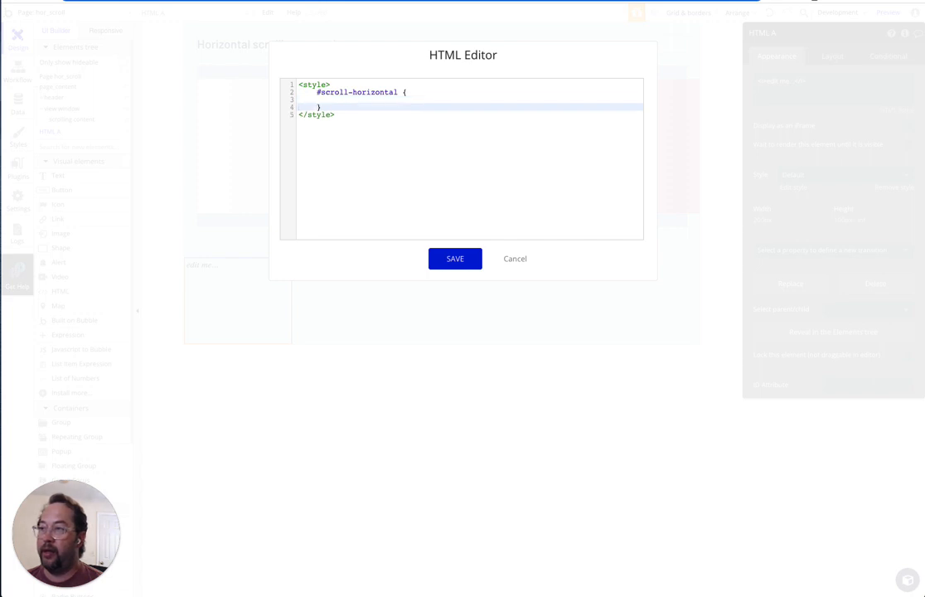
- Enter overflow: auto!important; inside the #scroll-horizontal rule and save the HTML element's code
click(335, 99)
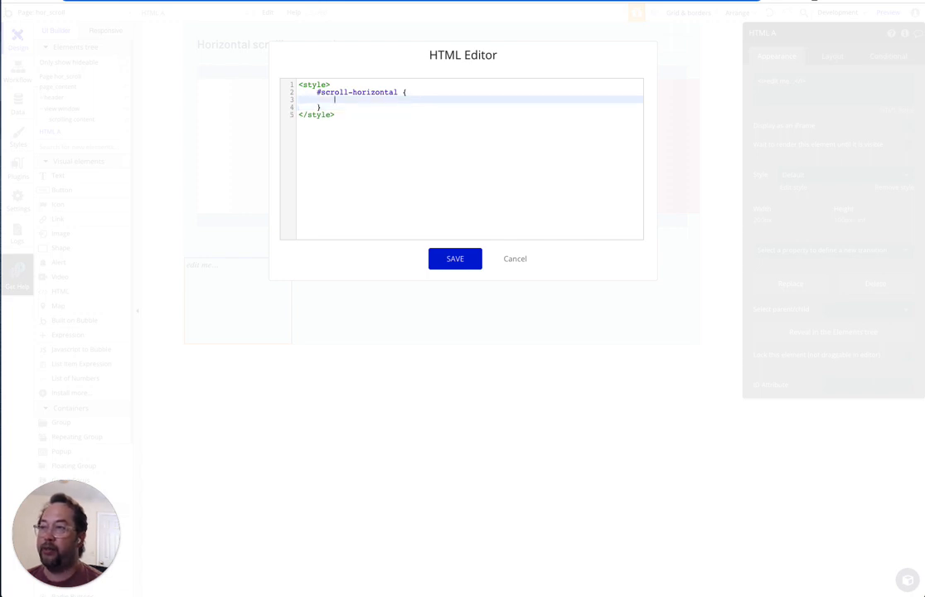
text(overflow:)
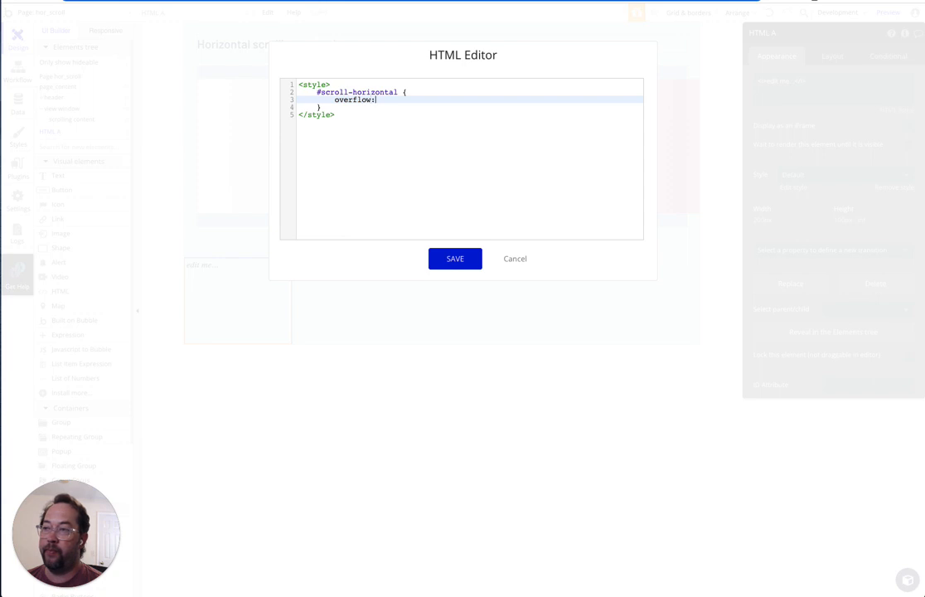
text( auto)
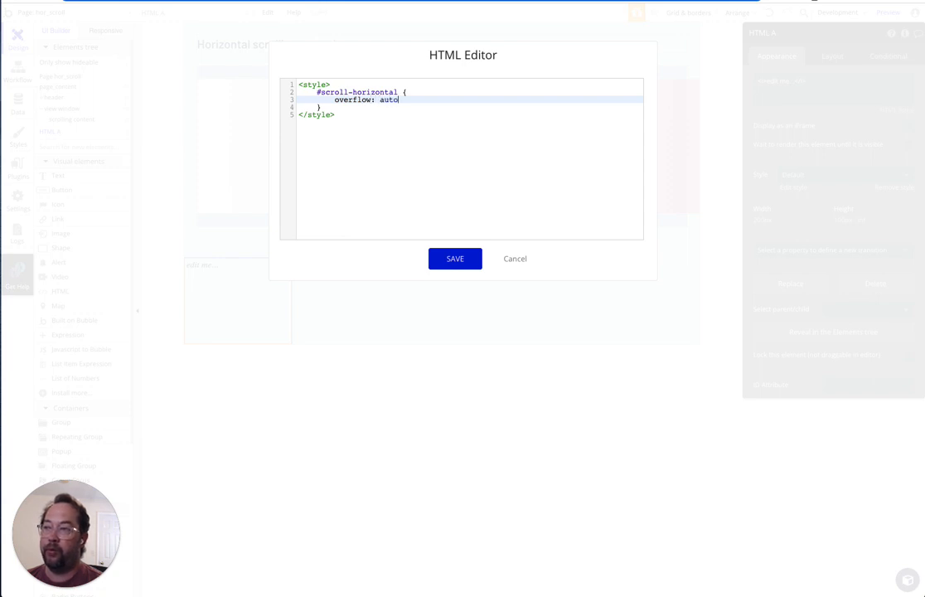
text(;)
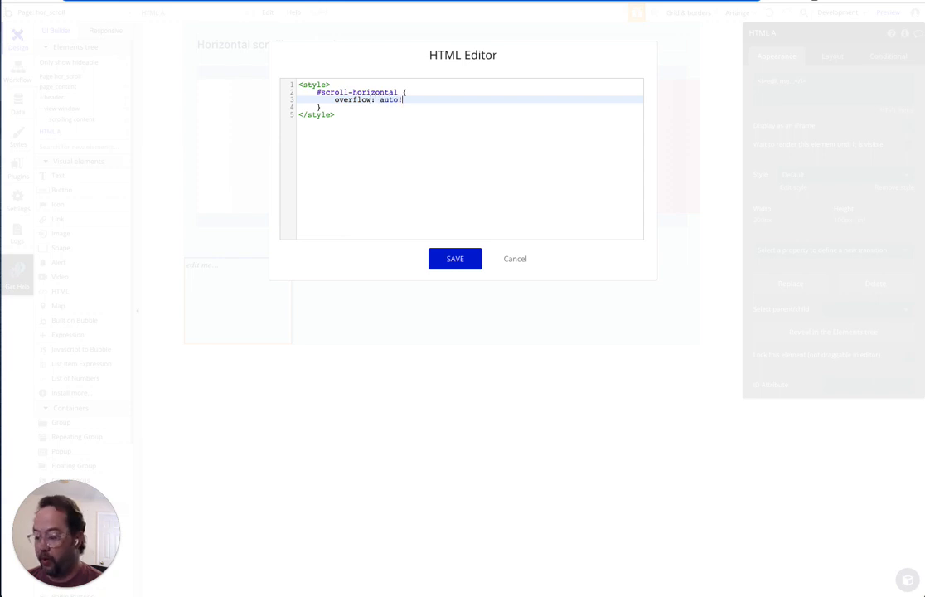
text(importa)
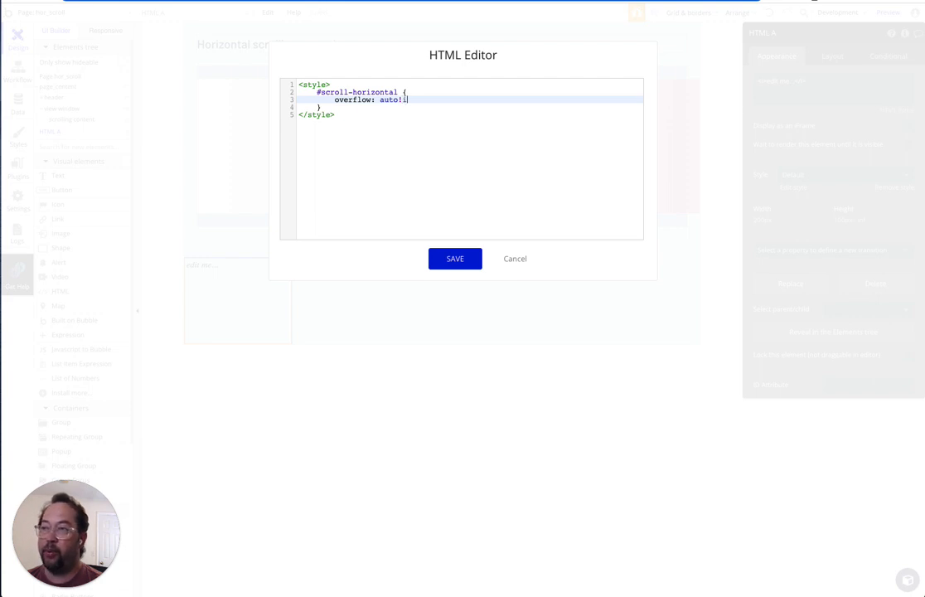
text(nt)
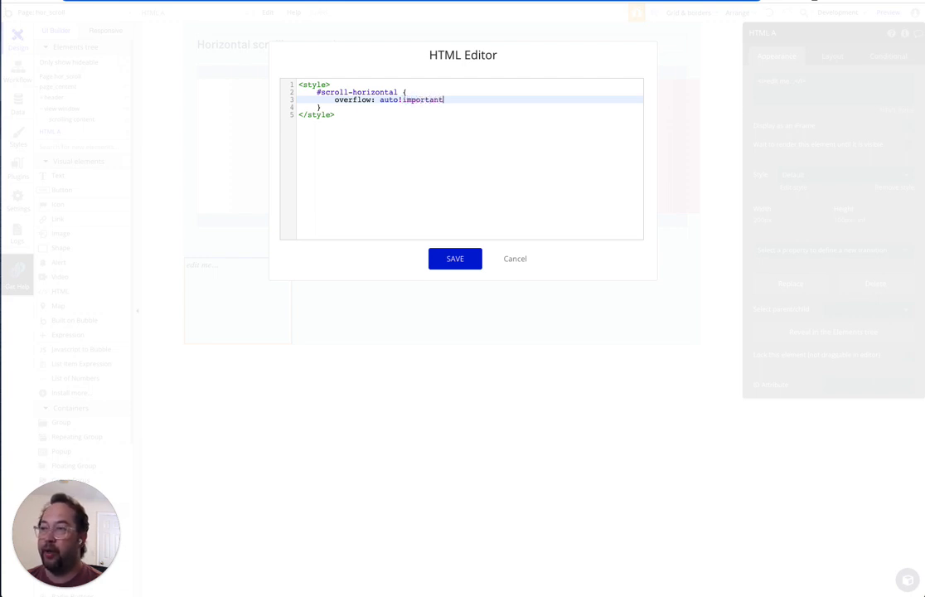
text(;)
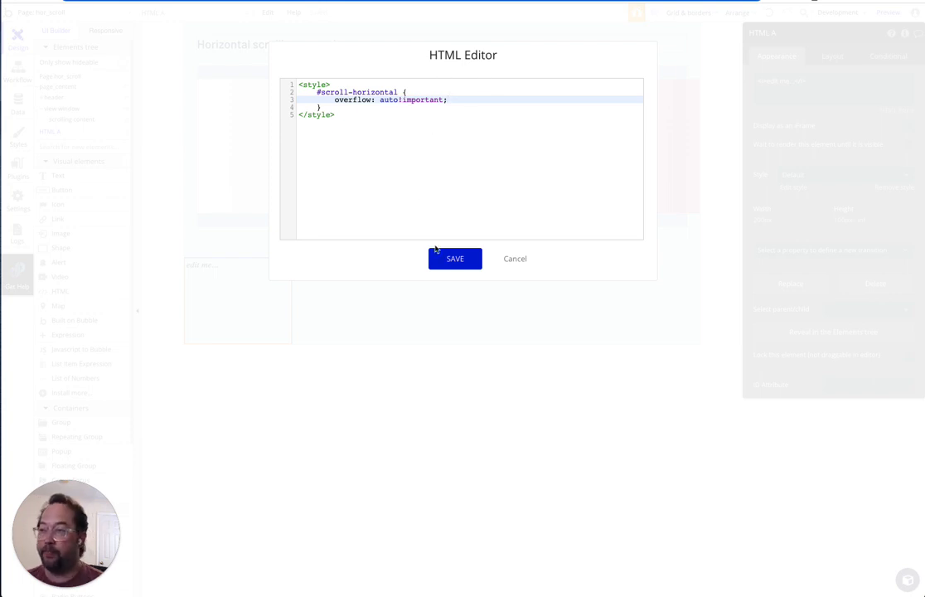
click(460, 260)
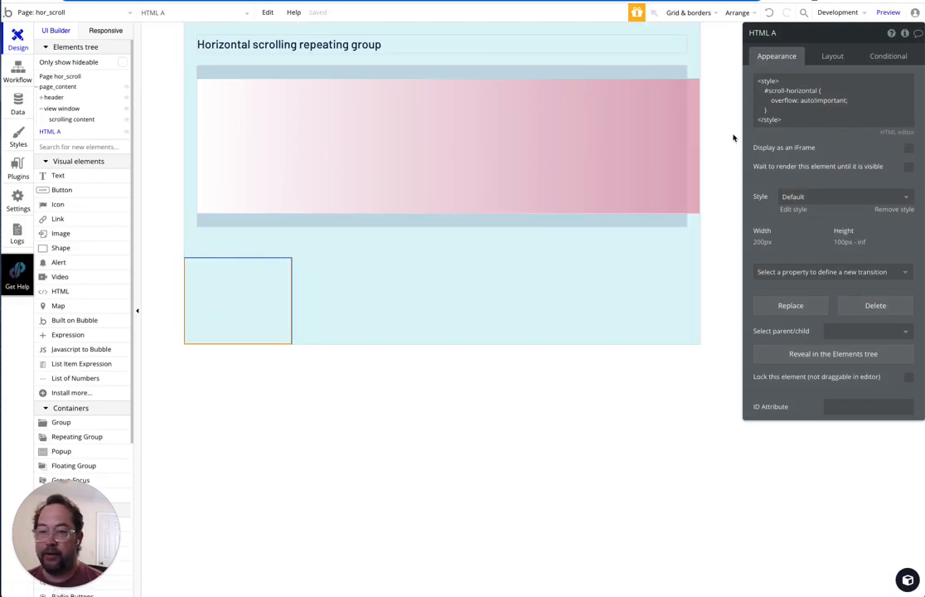
- Make the HTML element fixed-height and set both its fixed width and its height to 1 px
click(832, 56)
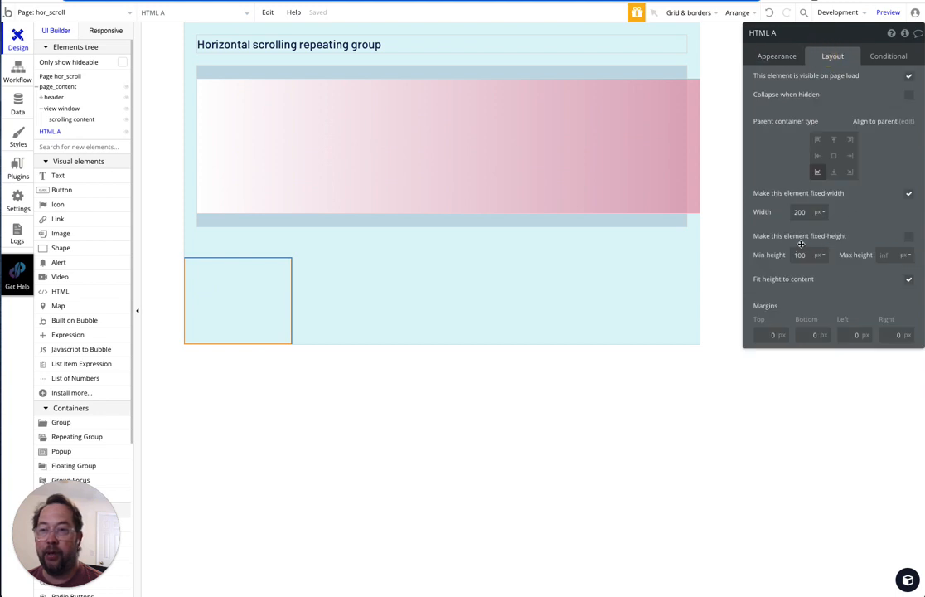
click(909, 235)
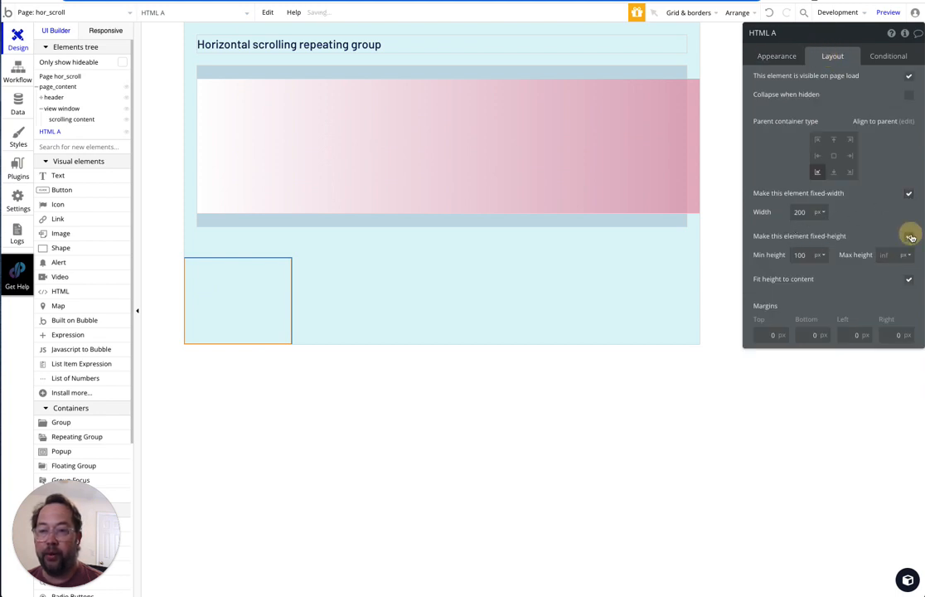
click(799, 211)
text(11)
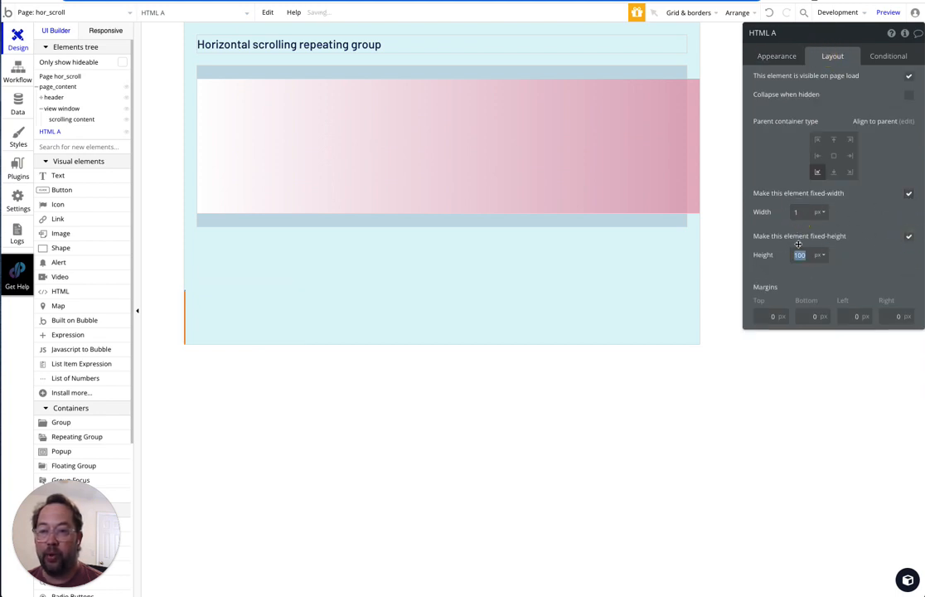
key(Tab)
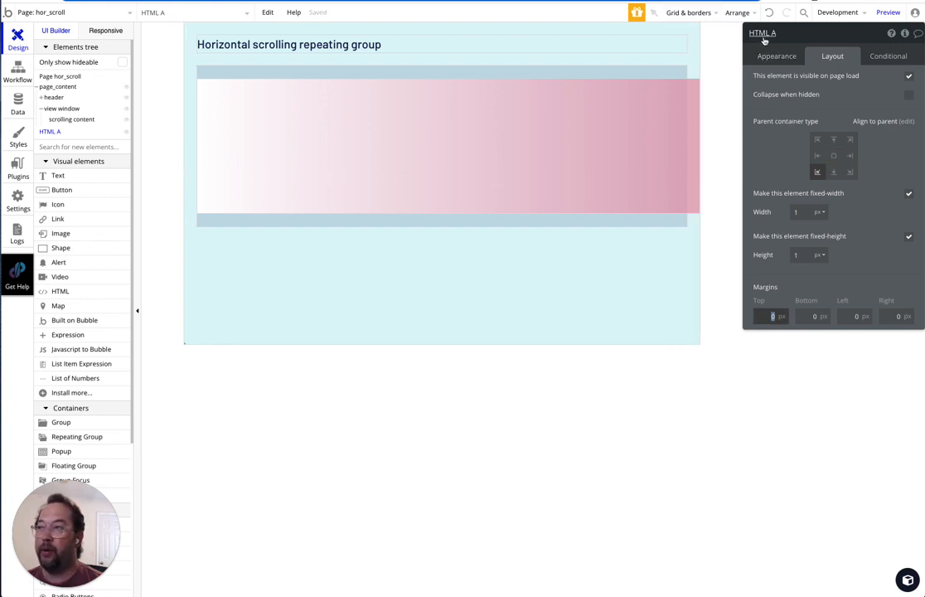
- Switch to the page preview, reload it and test scrolling the gradient content horizontally in both directions
click(287, 1)
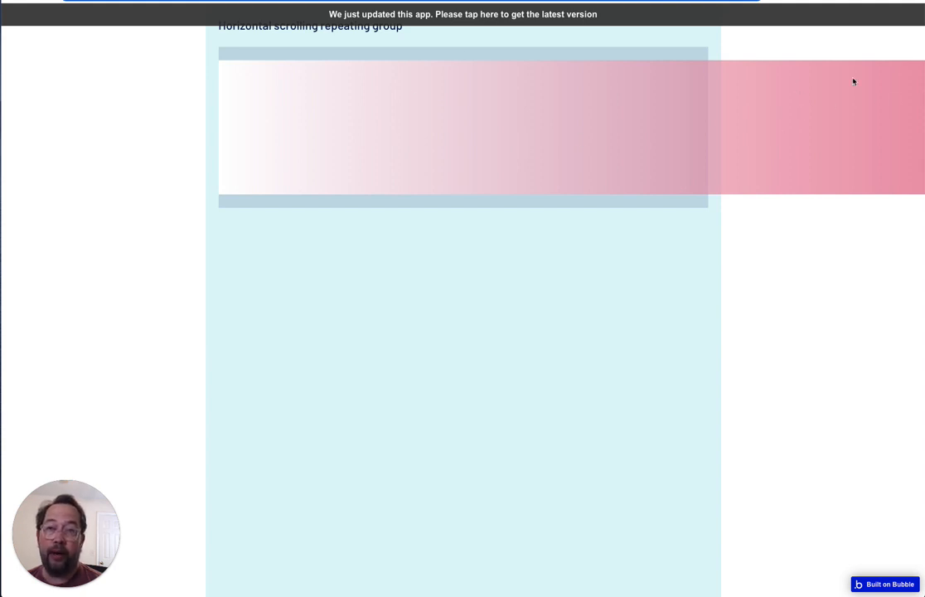
click(61, 14)
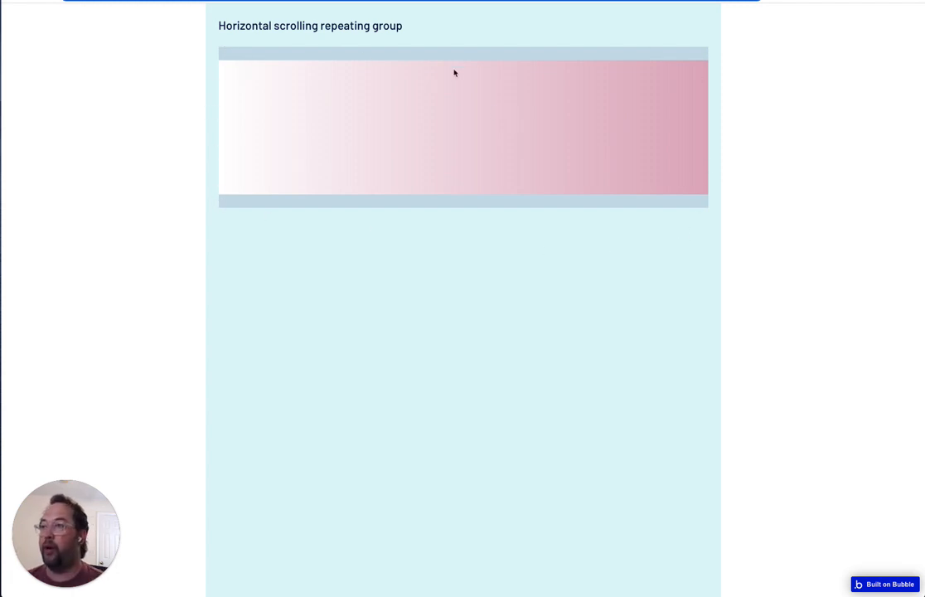
scroll(481, 142, right, 2)
scroll(482, 142, right, 3)
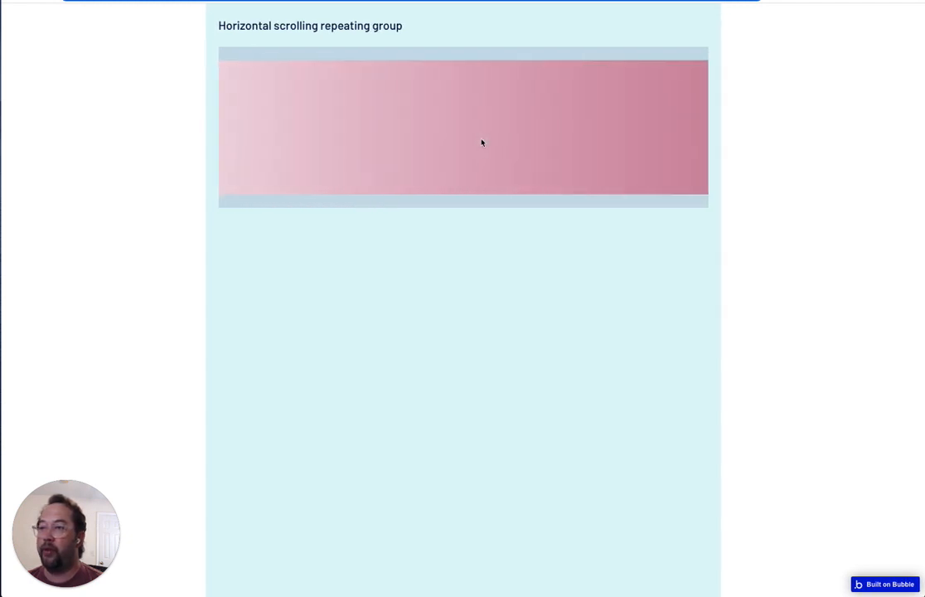
scroll(481, 142, left, 5)
scroll(482, 142, right, 5)
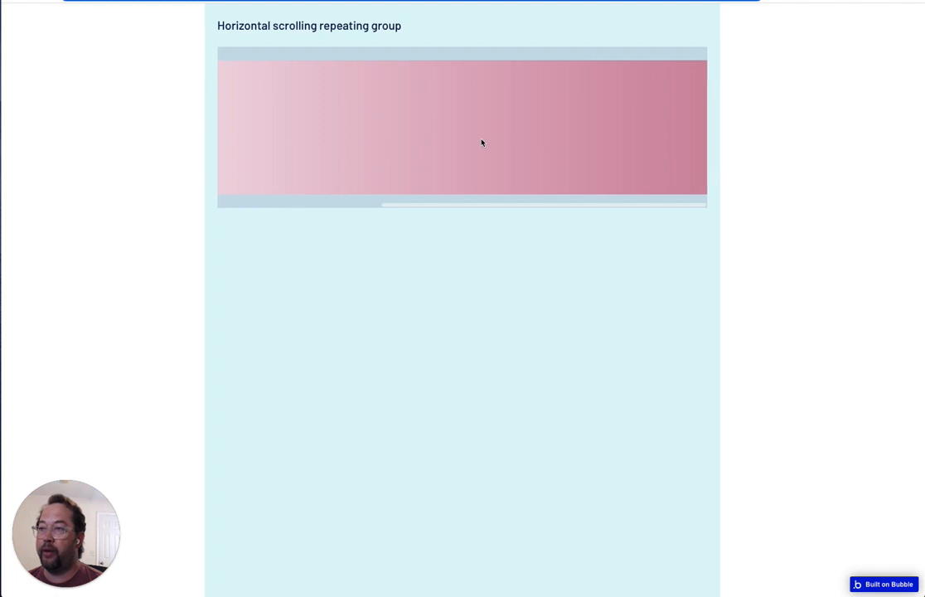
scroll(483, 141, left, 5)
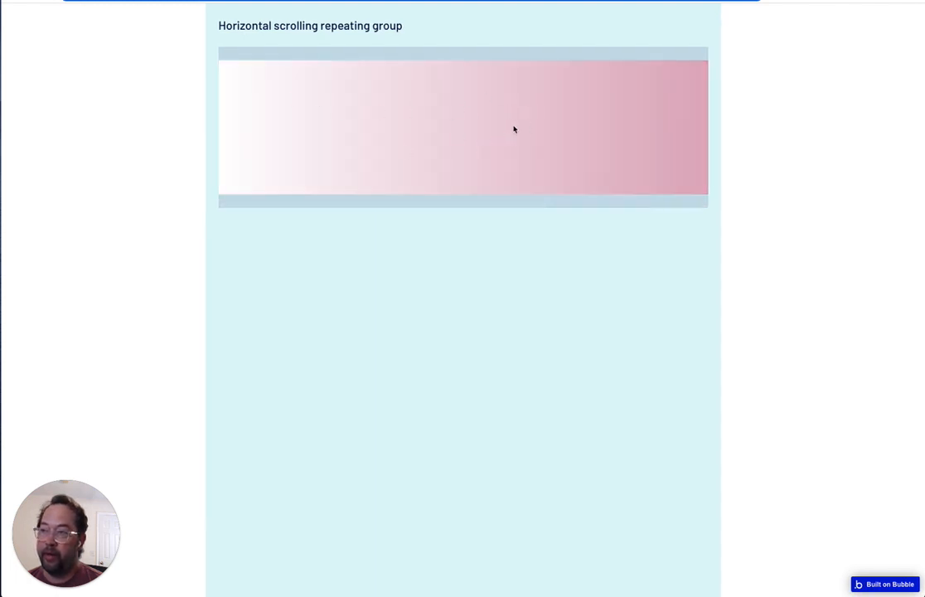
scroll(496, 138, right, 5)
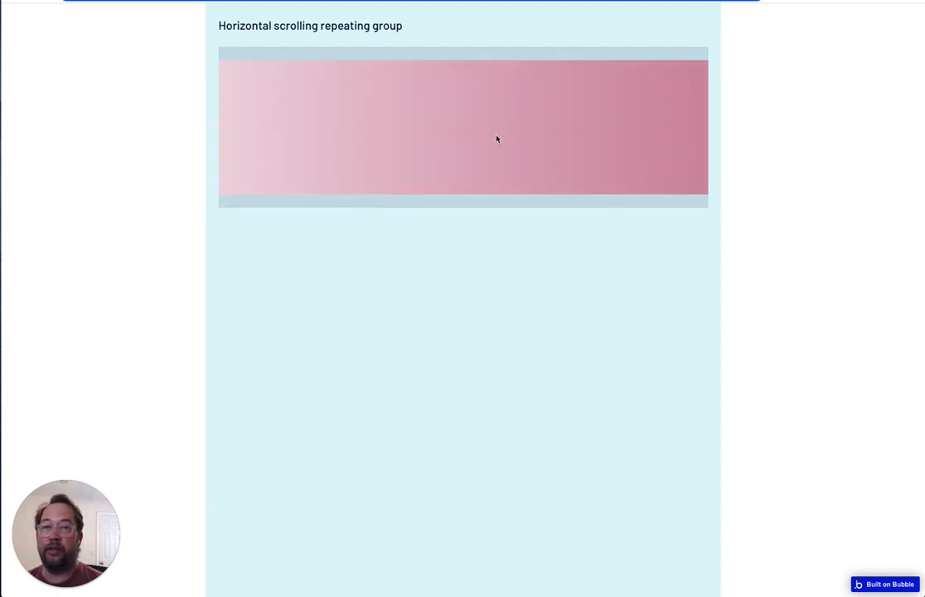
scroll(497, 138, left, 4)
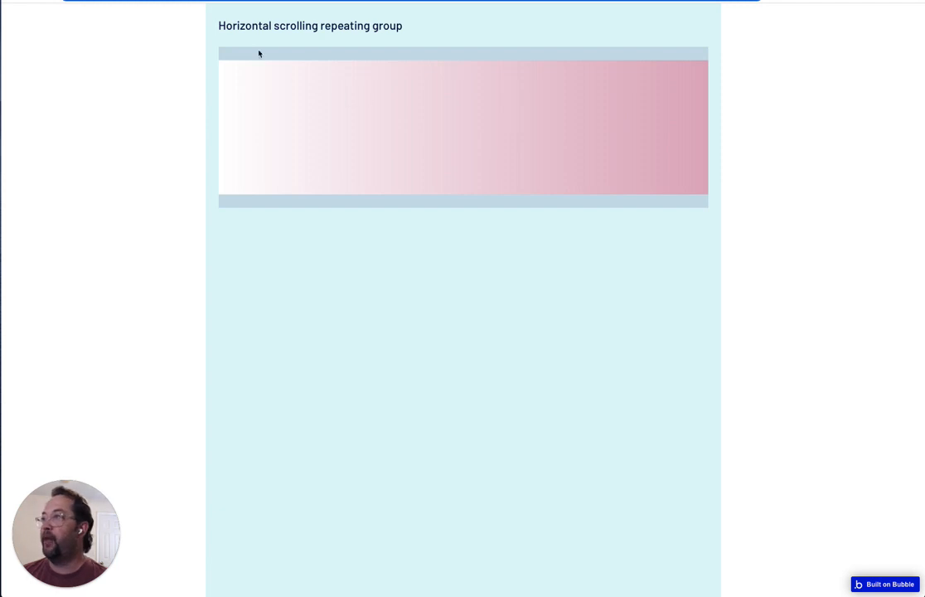
- Return to the page editor, add a group inside scrolling content, expand its branch in the elements tree and select the new group
key(ctrl+shift+Tab)
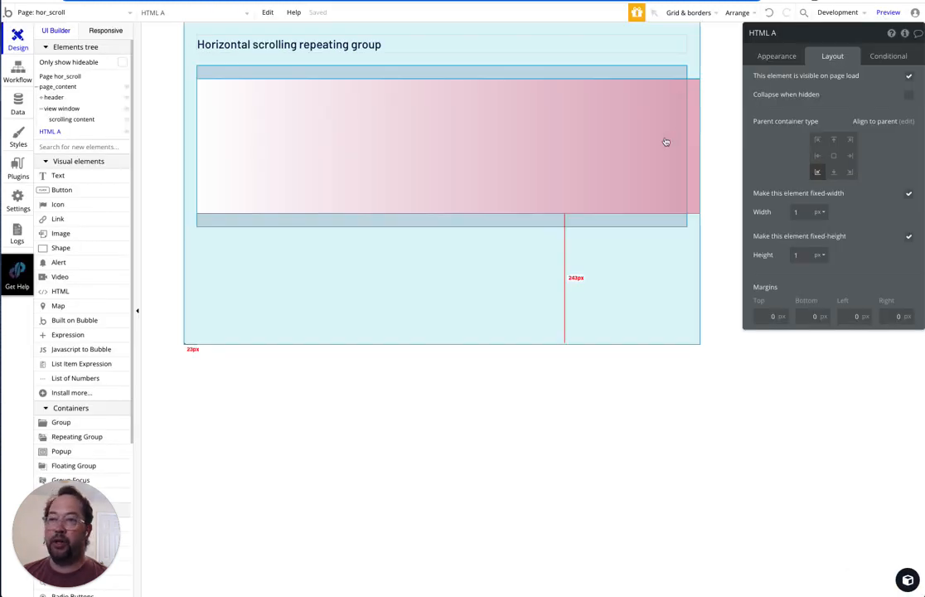
click(415, 122)
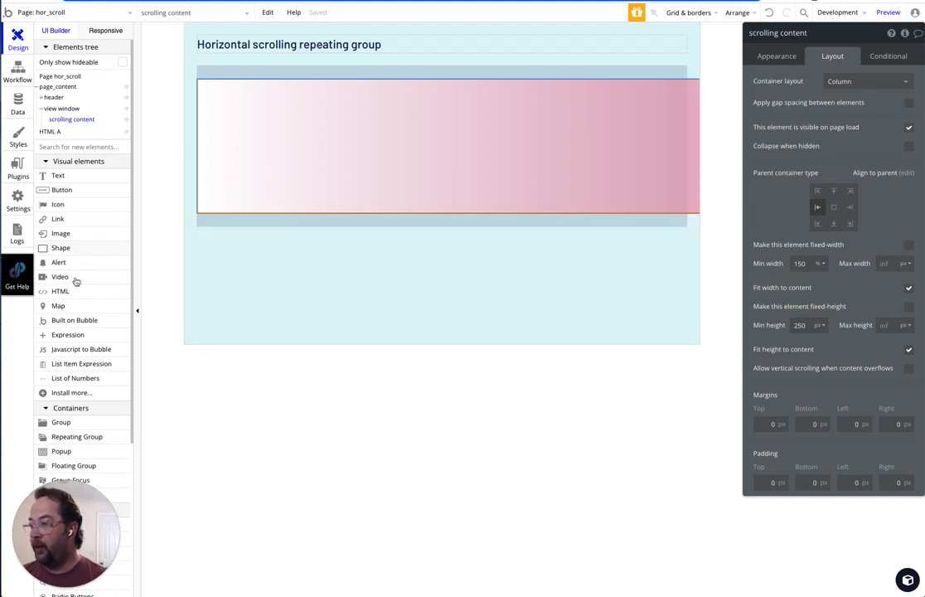
click(54, 424)
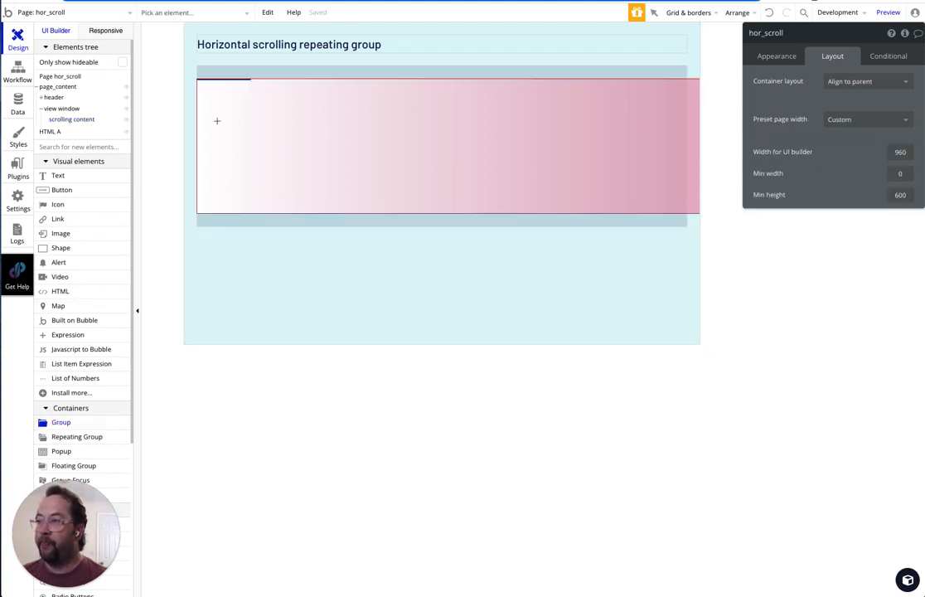
click(212, 87)
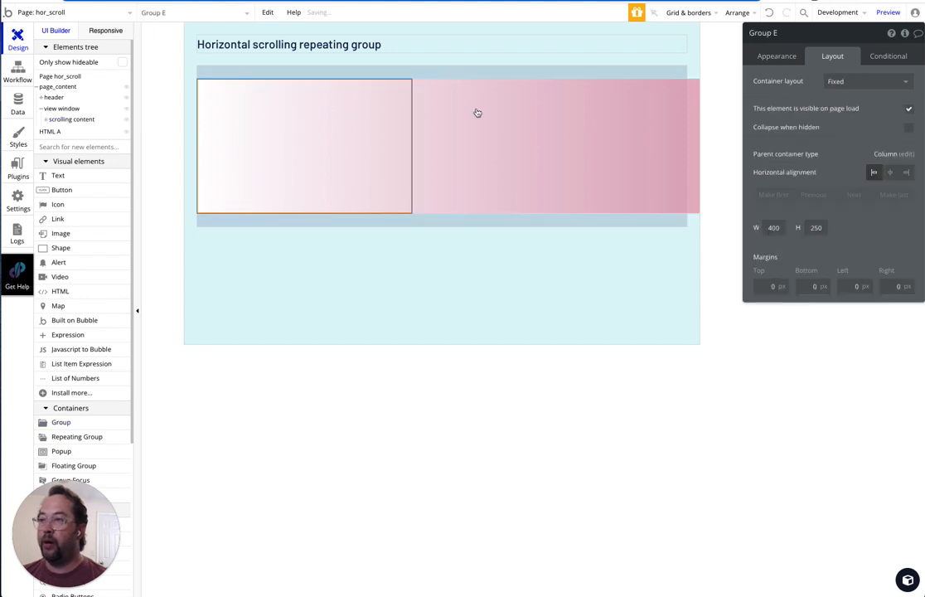
click(451, 108)
drag(59, 108, 47, 122)
click(45, 120)
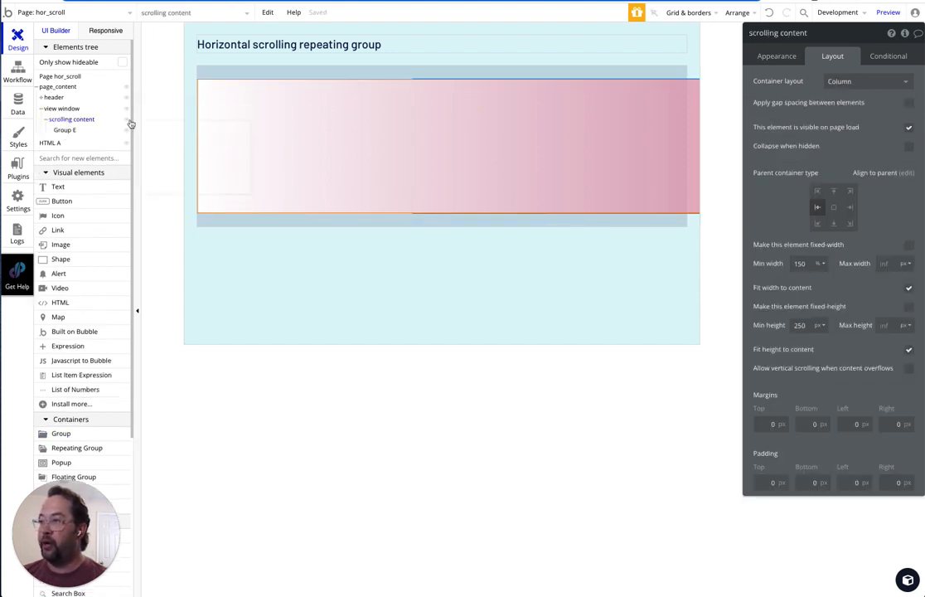
click(256, 101)
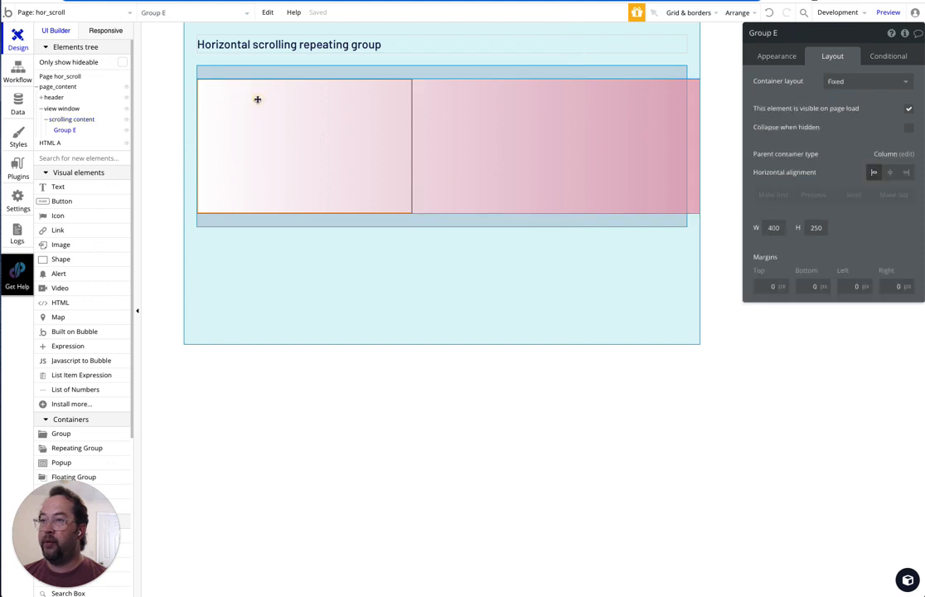
- Rename the new group inside scrolling content as header_table_users
click(797, 32)
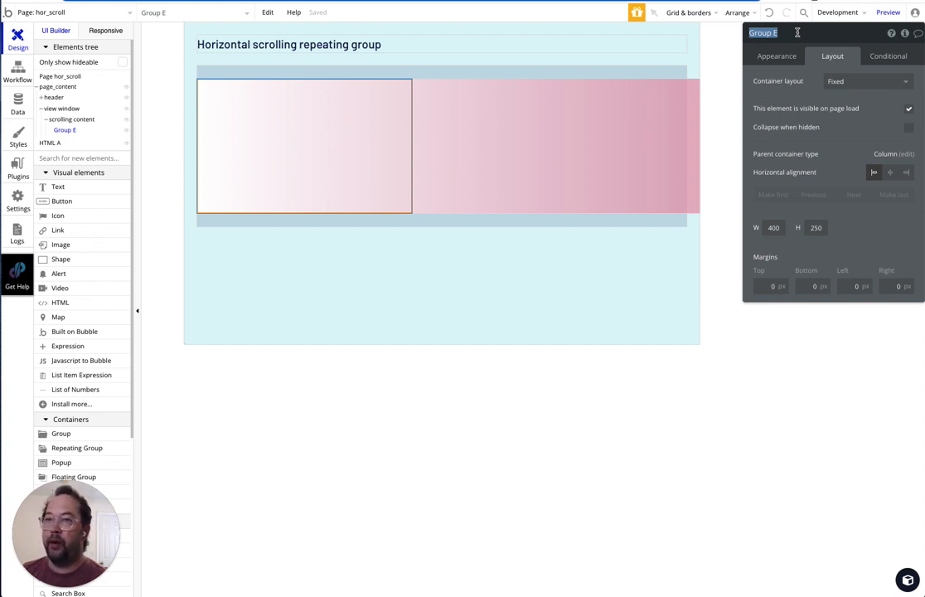
text(head)
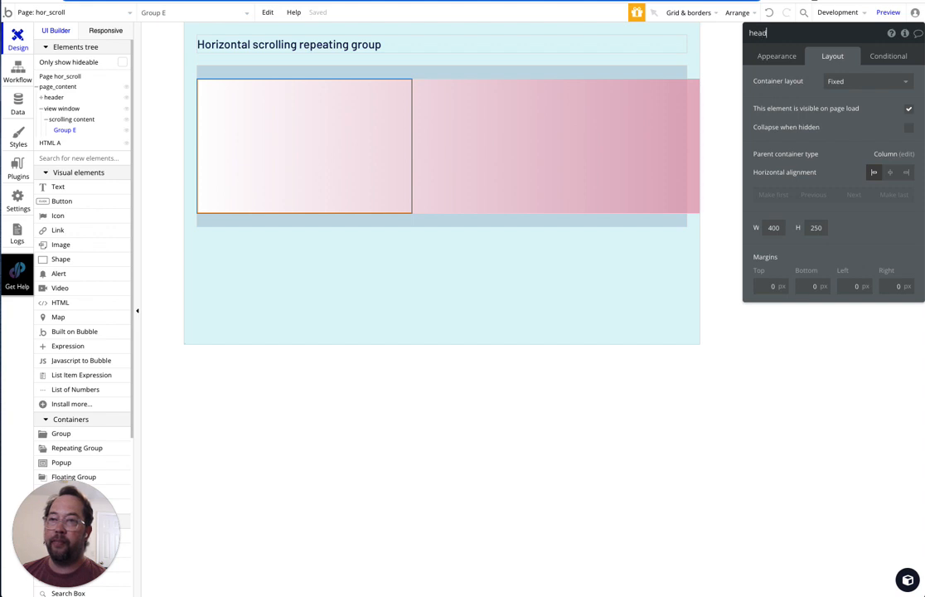
text(er_teabell)
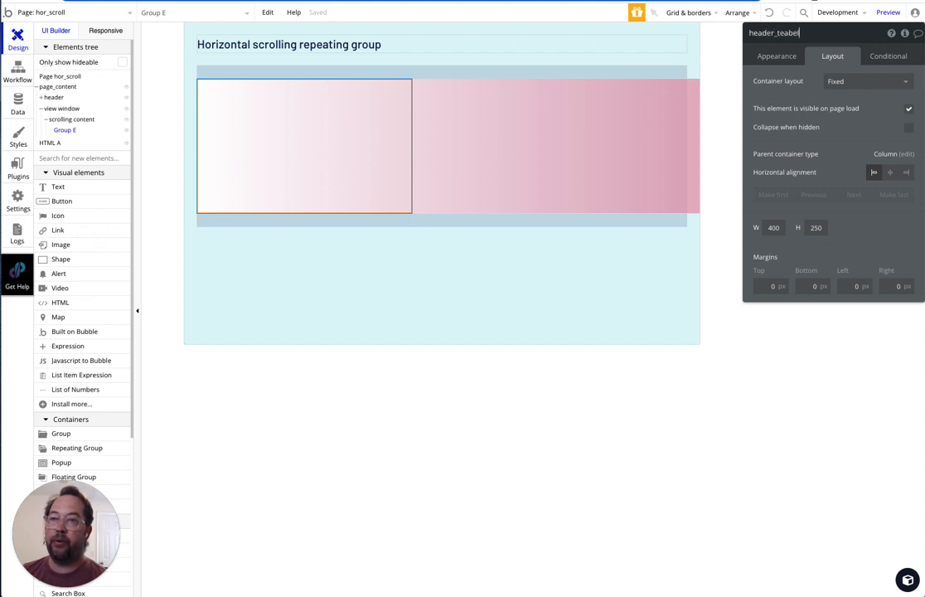
key(BackSpace)
key(BackSpace)
key(BackSpace)
key(BackSpace)
key(BackSpace)
key(BackSpace)
text(abl)
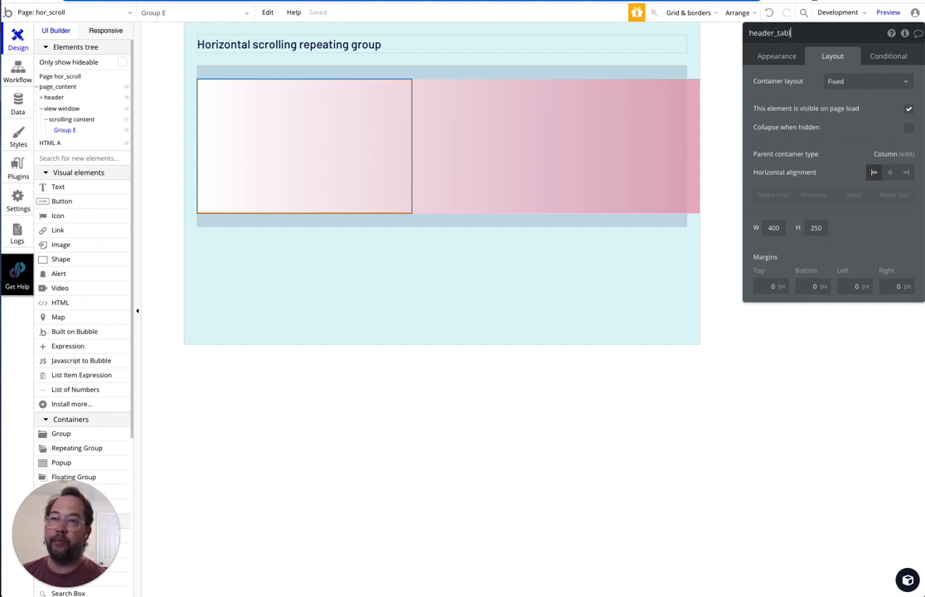
text(e_user)
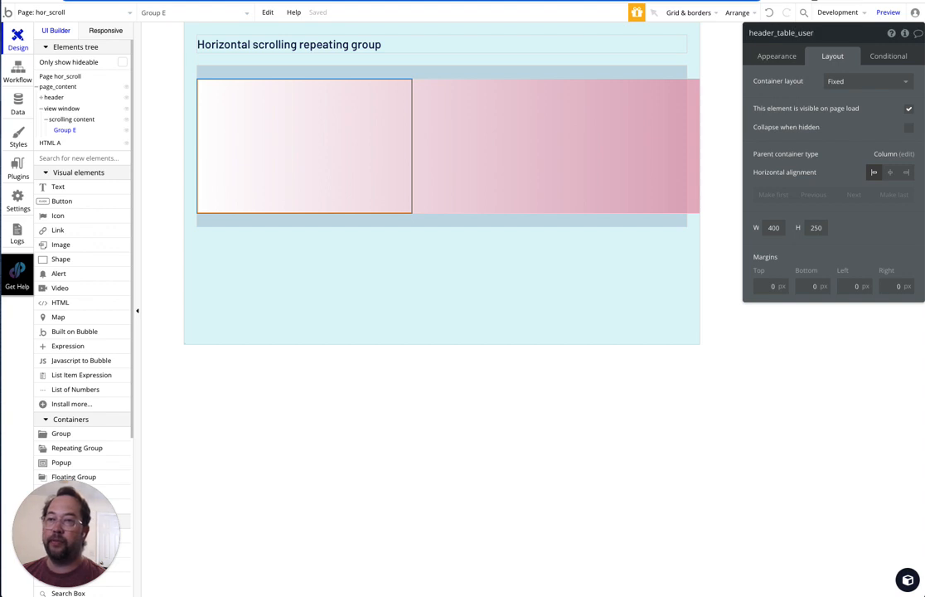
text(s)
- Give header_table_users a Row container layout without fixed width, with a minimum width of 0 px and a minimum height of 10 px
click(851, 81)
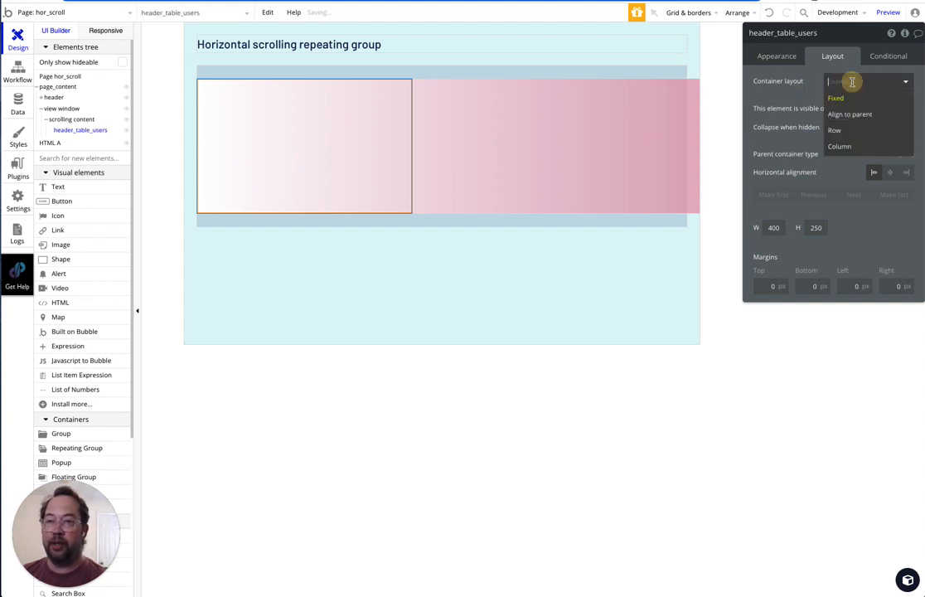
click(838, 130)
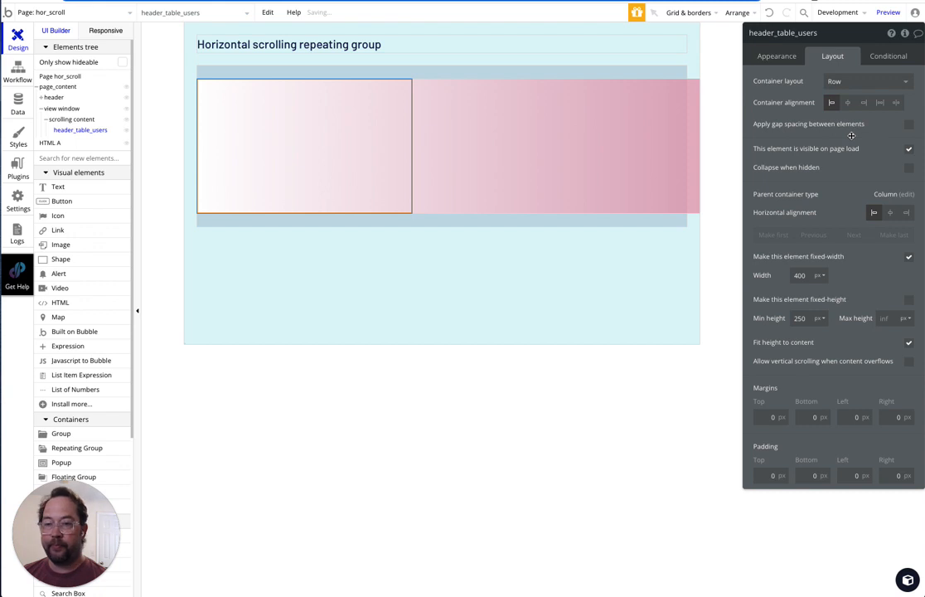
click(909, 256)
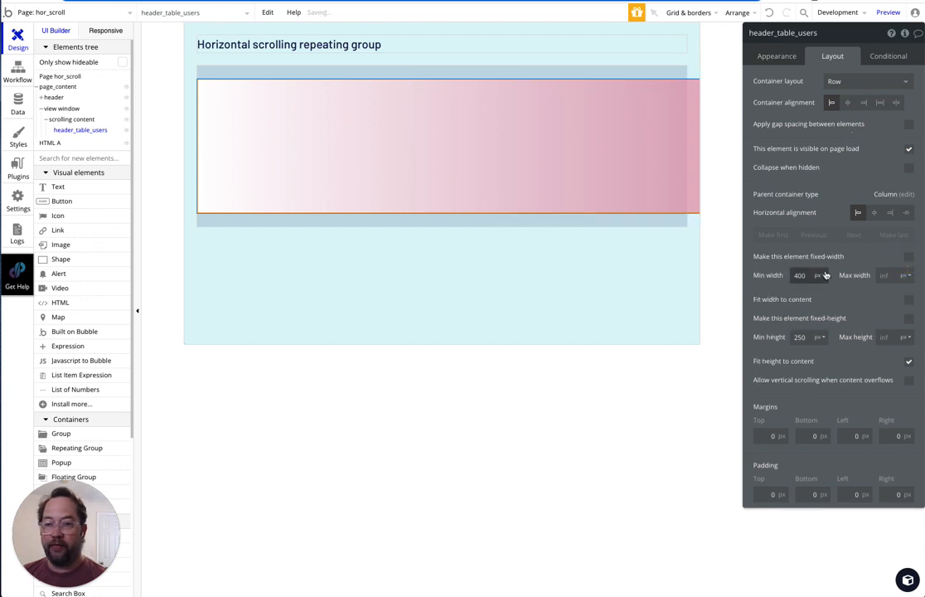
double_click(799, 275)
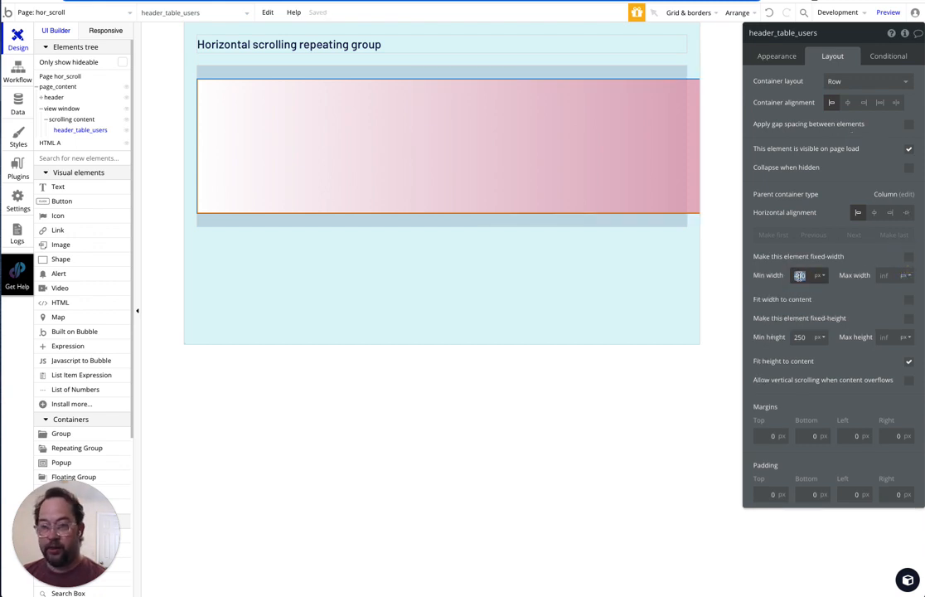
key(BackSpace)
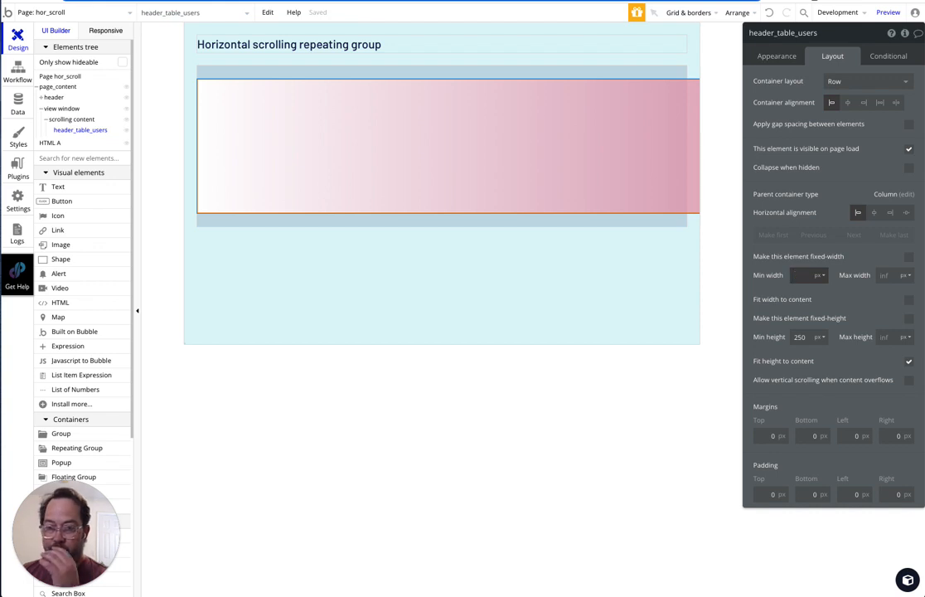
text(0)
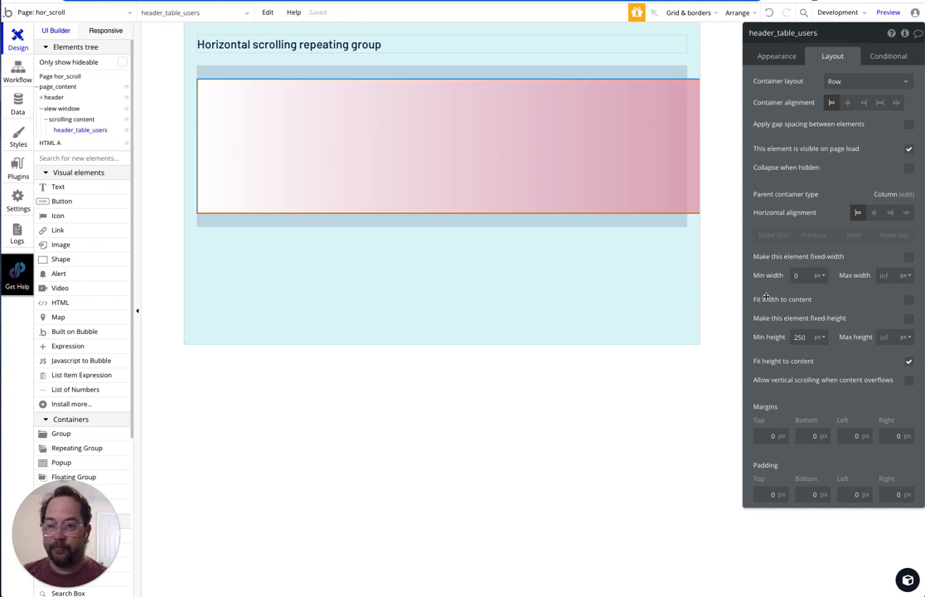
double_click(801, 337)
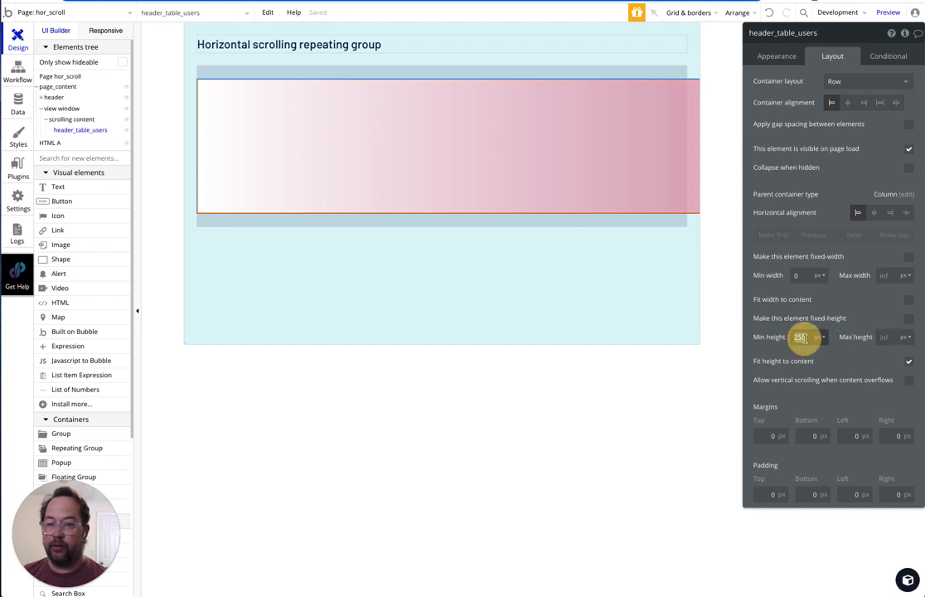
text(10)
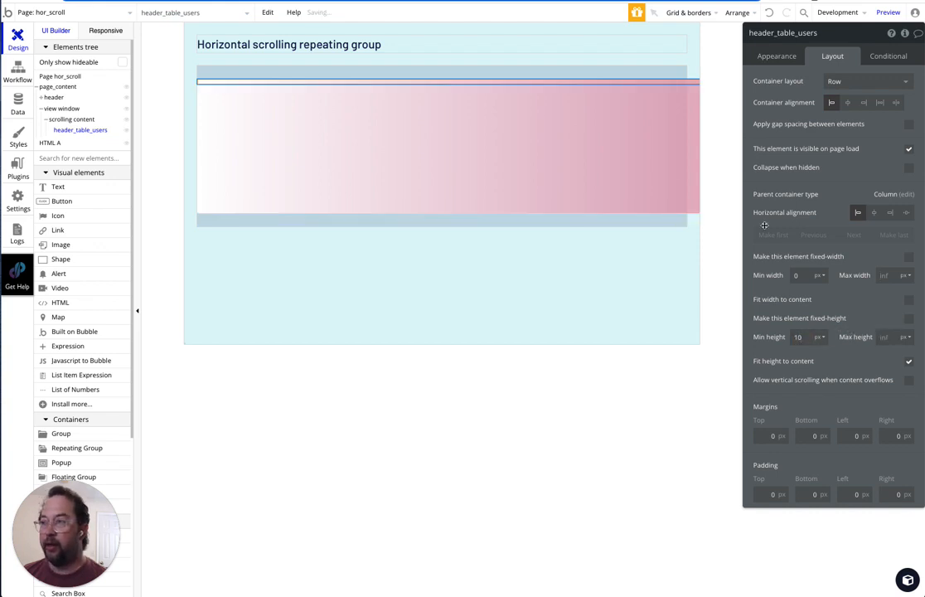
- Set the padding of header_table_users to 10 px top and bottom and 14 px left and right
click(783, 56)
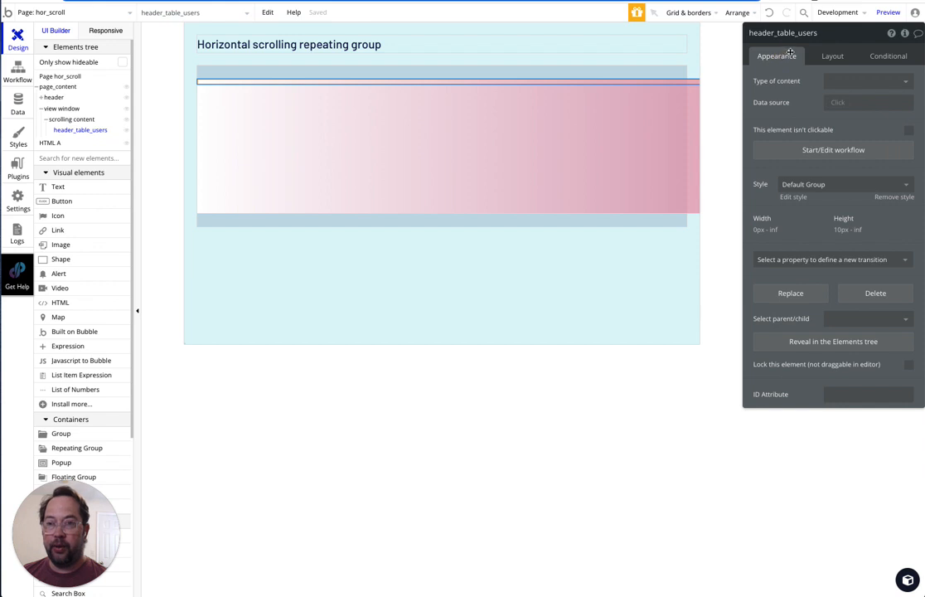
click(829, 55)
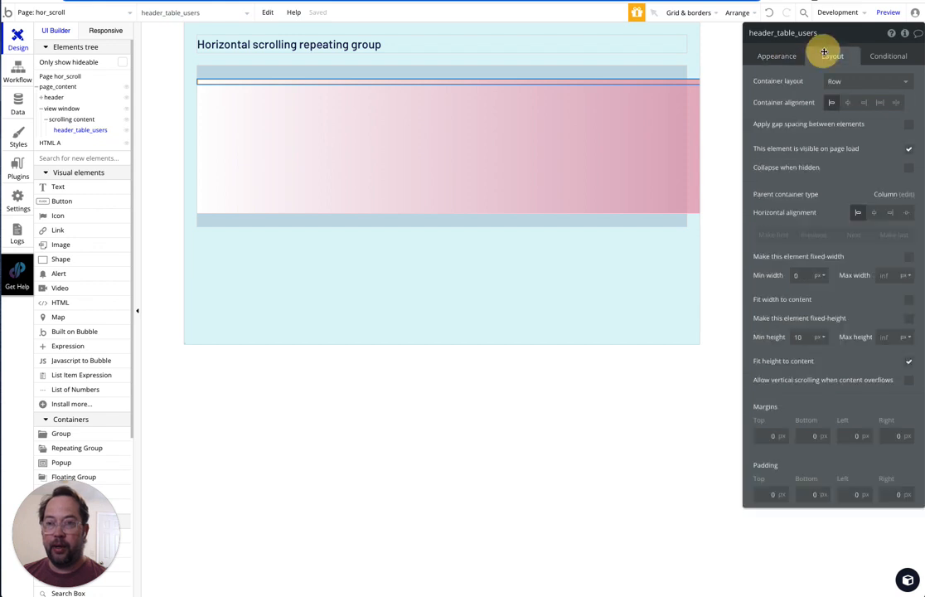
click(760, 493)
text(10)
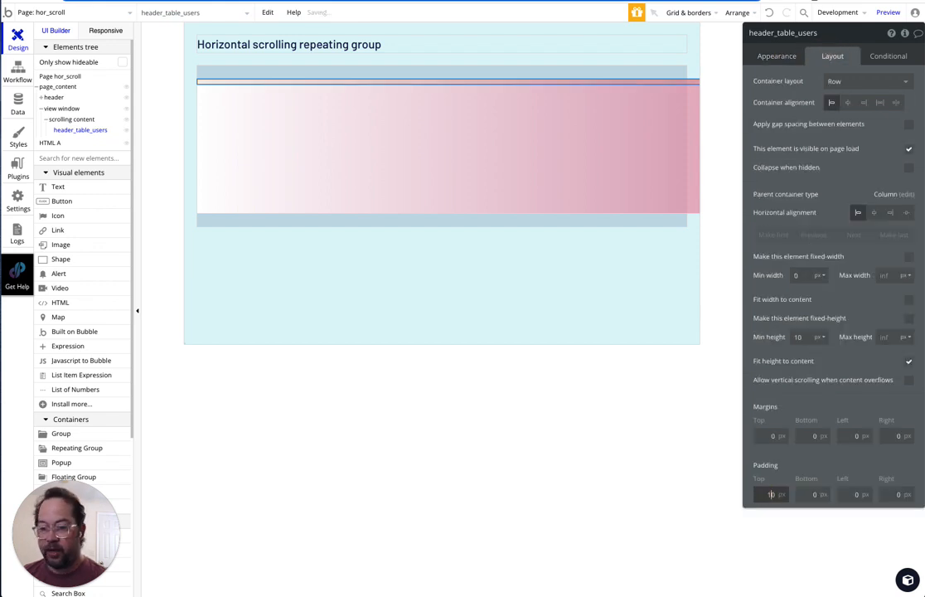
key(Tab)
text(10)
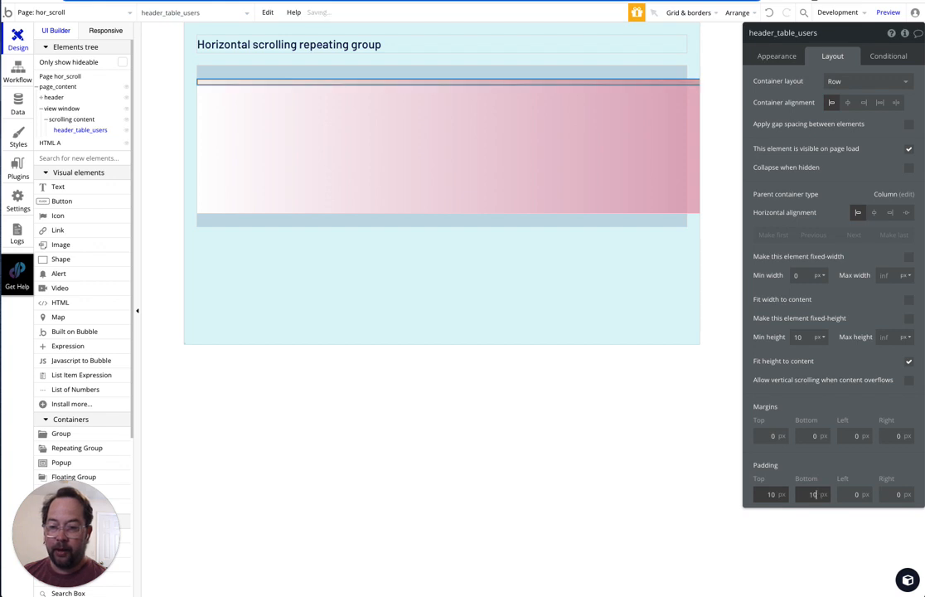
key(Tab)
text(14)
key(Tab)
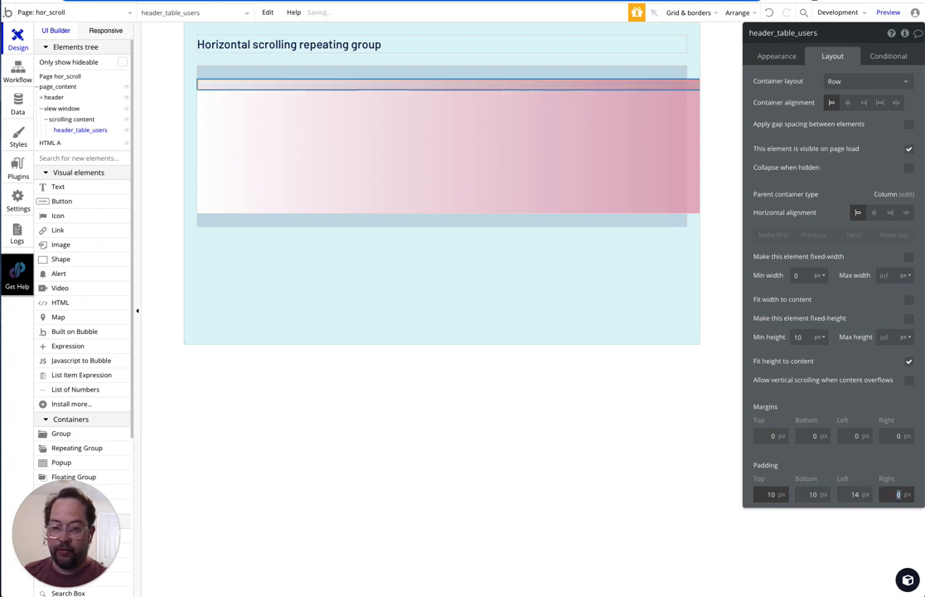
text(14)
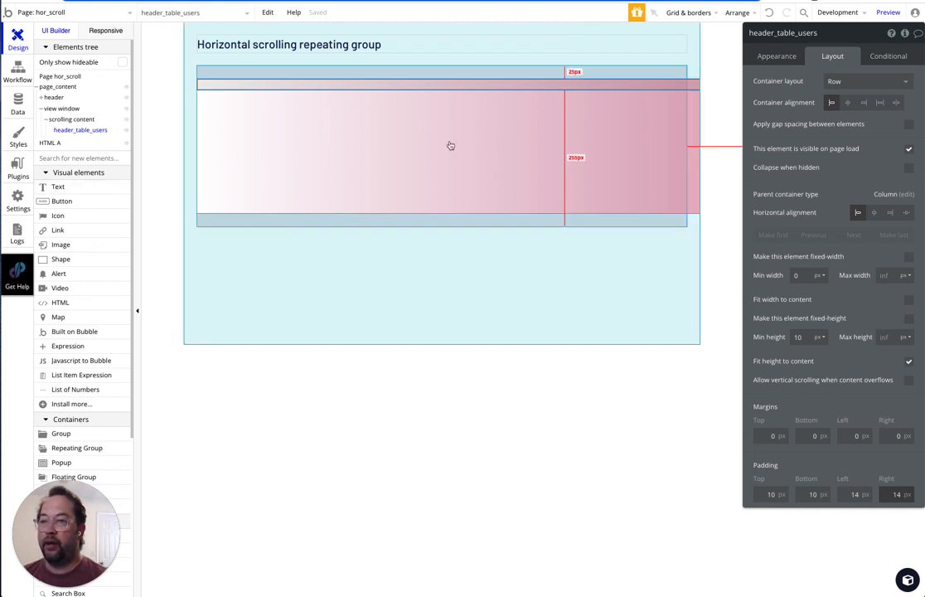
- Set the minimum width of the scrolling content group to 100%
click(303, 143)
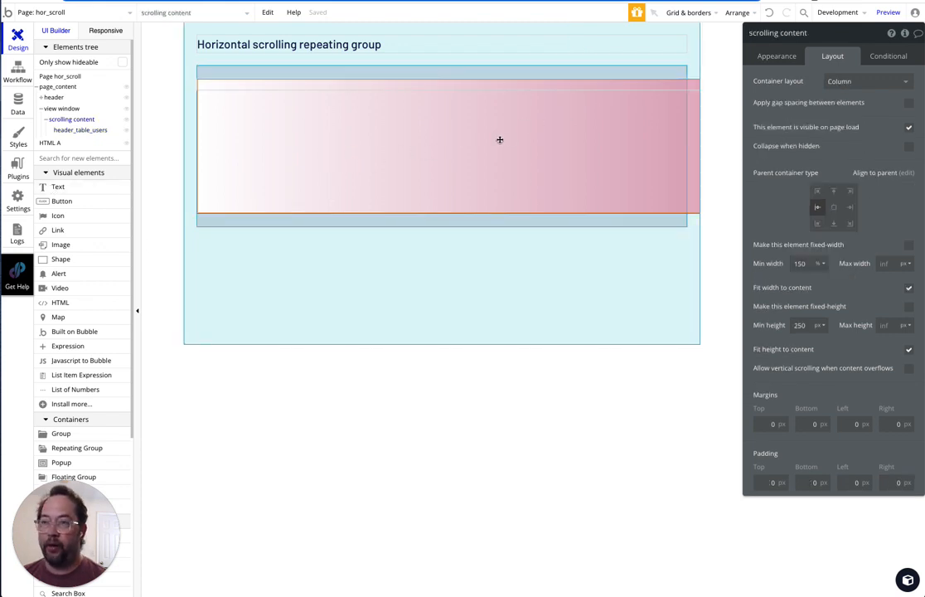
double_click(801, 264)
text(100)
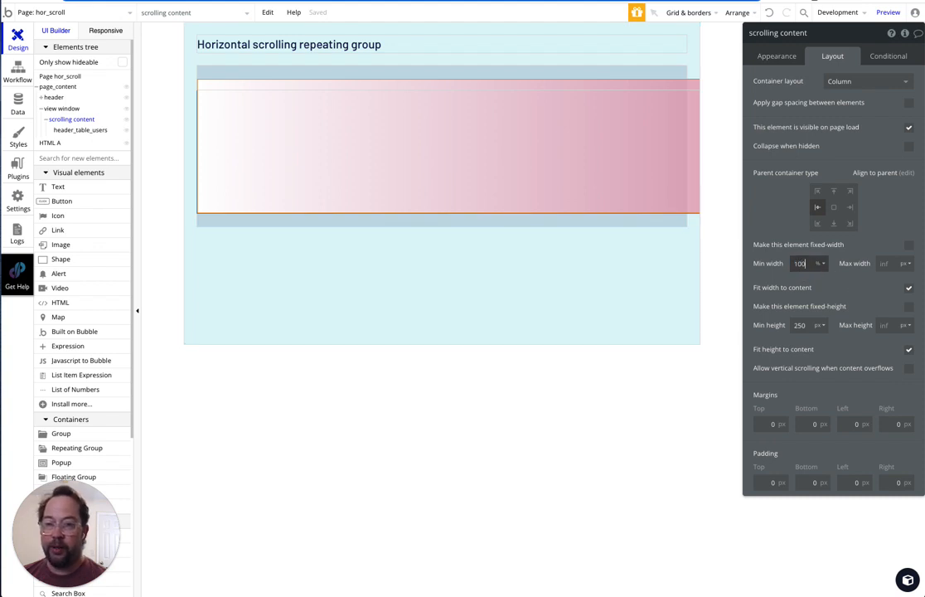
key(Tab)
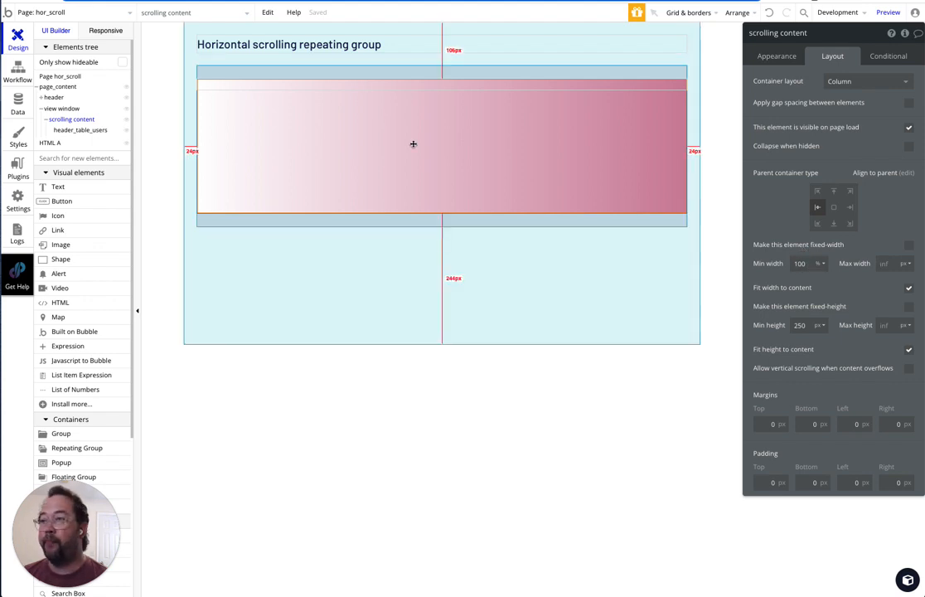
- Add a text element reading First name inside header_table_users, remove its style and set its font size to 12
click(214, 85)
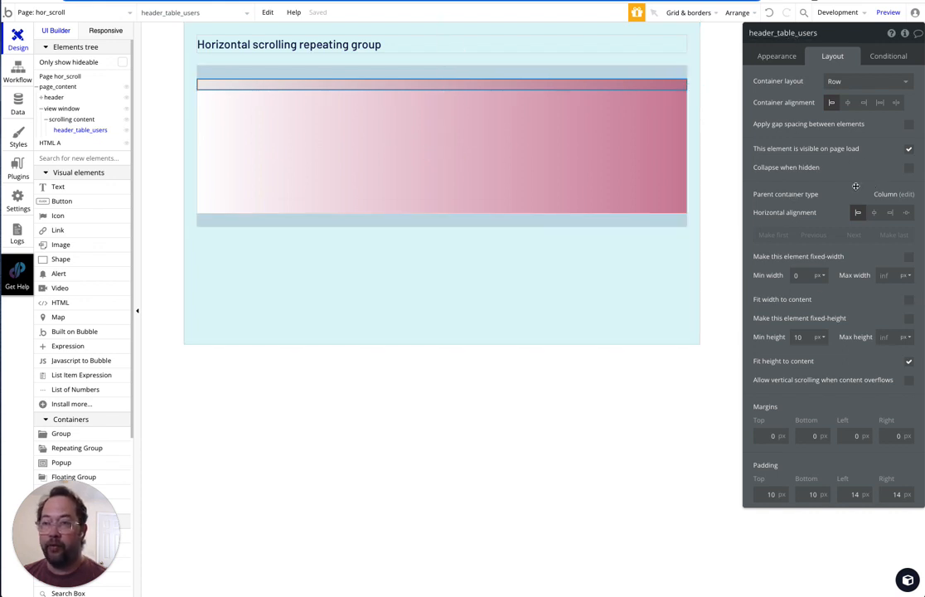
drag(56, 187, 210, 84)
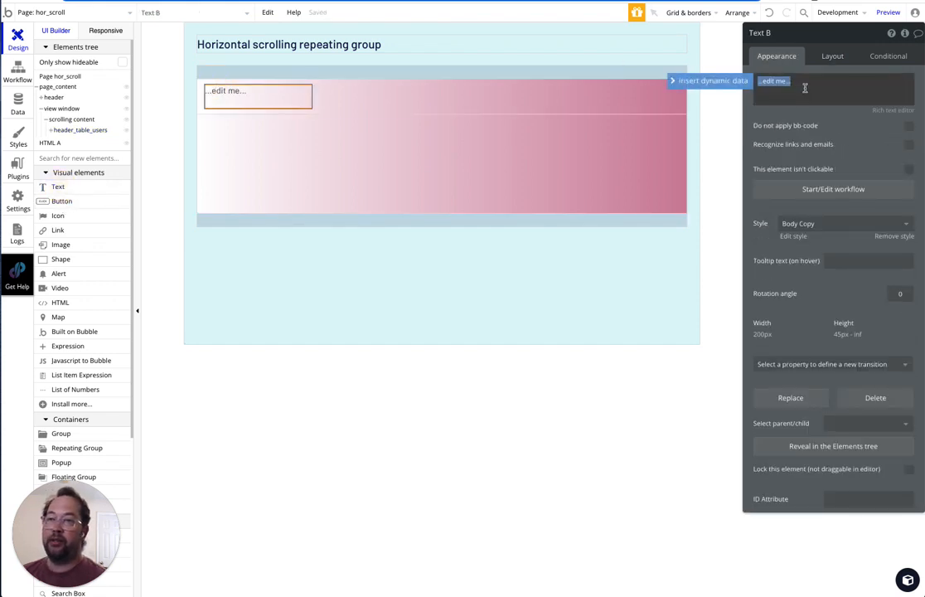
text(First name)
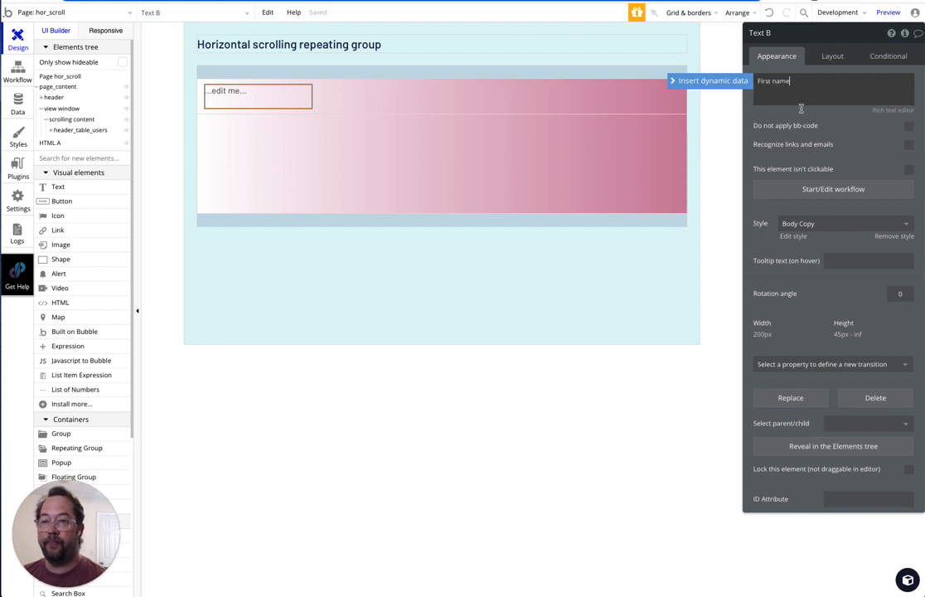
click(894, 236)
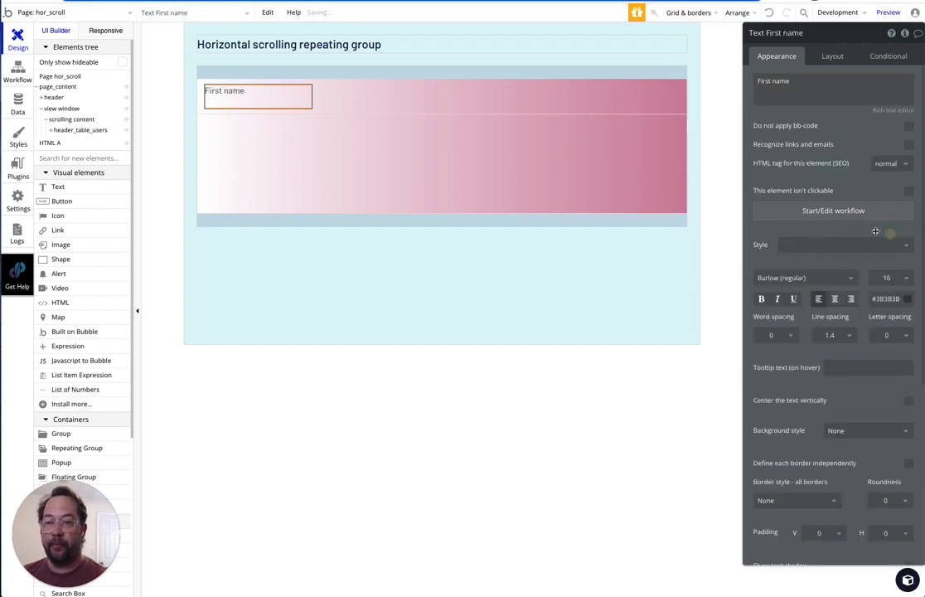
click(896, 277)
click(874, 388)
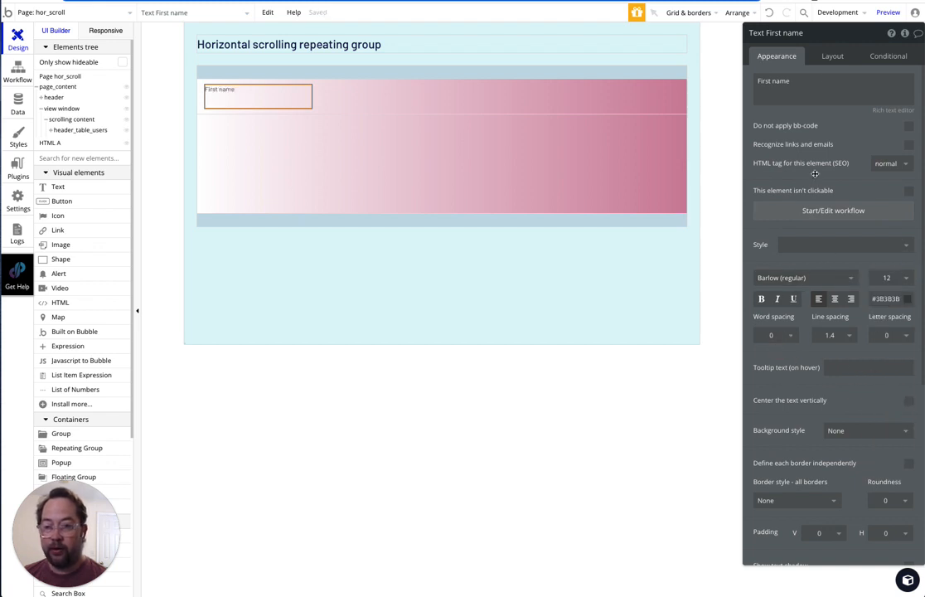
- Turn off fixed width for the First name text and set its minimum width to 150 px and minimum height to 10 px
click(831, 56)
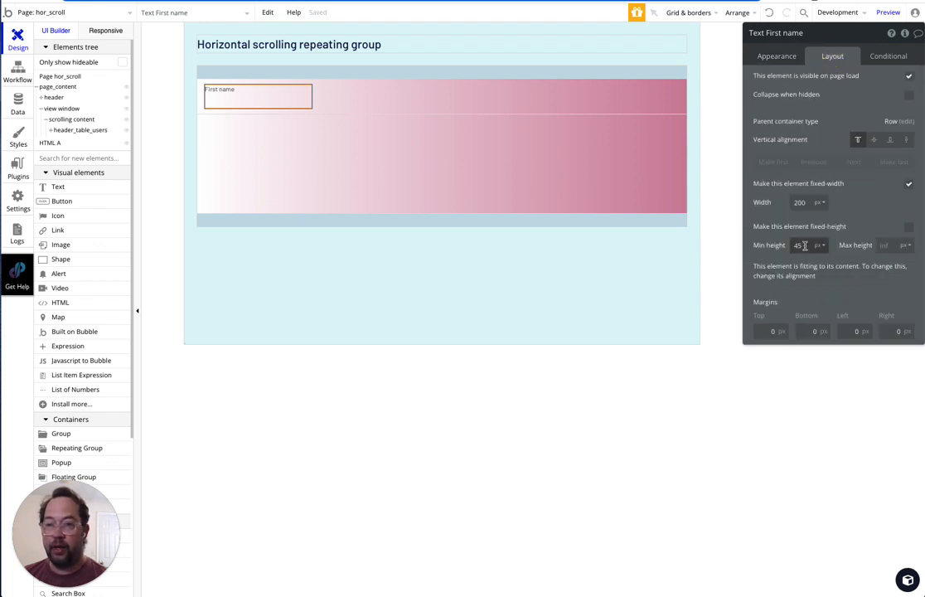
click(910, 185)
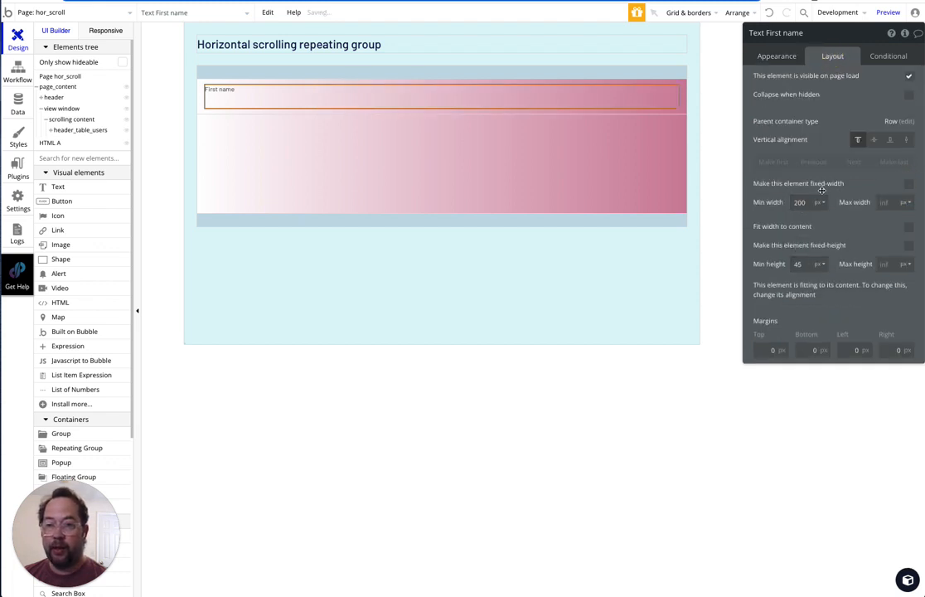
double_click(799, 202)
text(150)
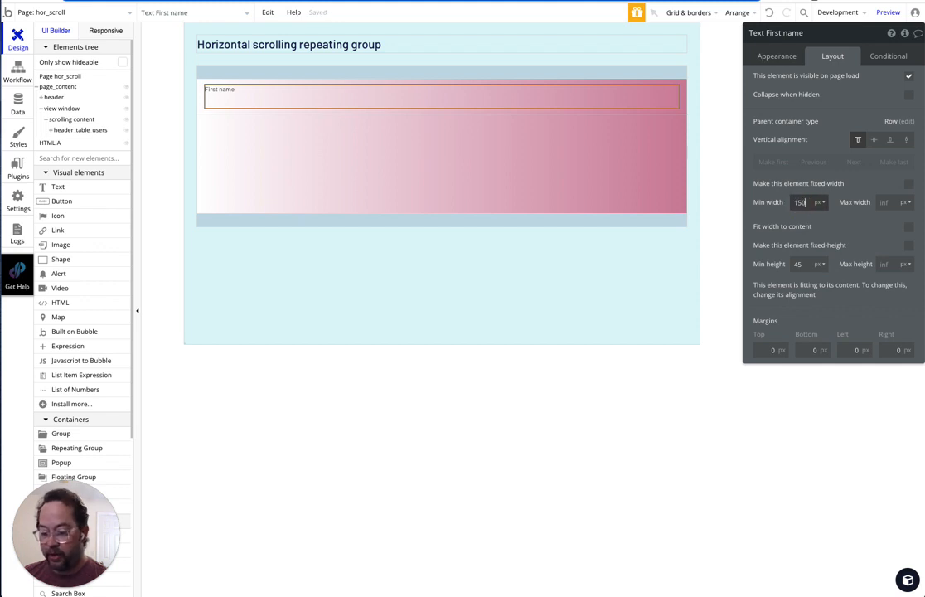
click(877, 204)
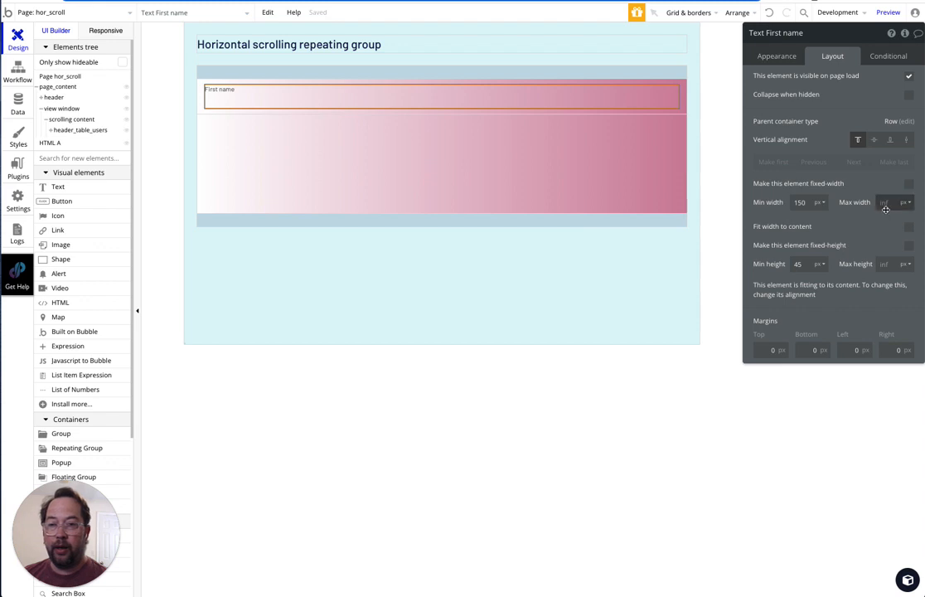
click(799, 263)
text(10)
key(Tab)
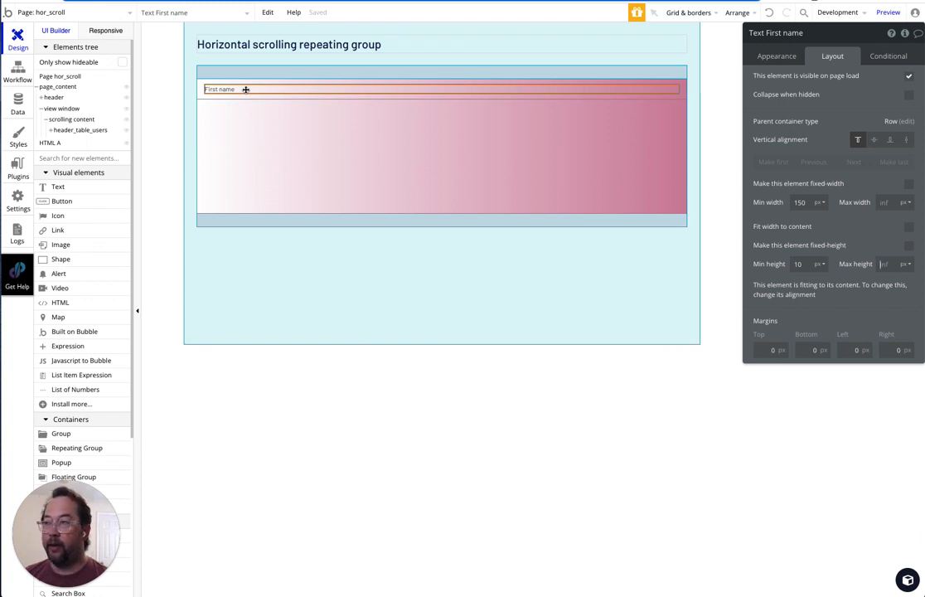
- Duplicate the First name text within header_table_users and apply gap spacing to the group with a 15 px column gap
drag(246, 89, 425, 97)
click(432, 81)
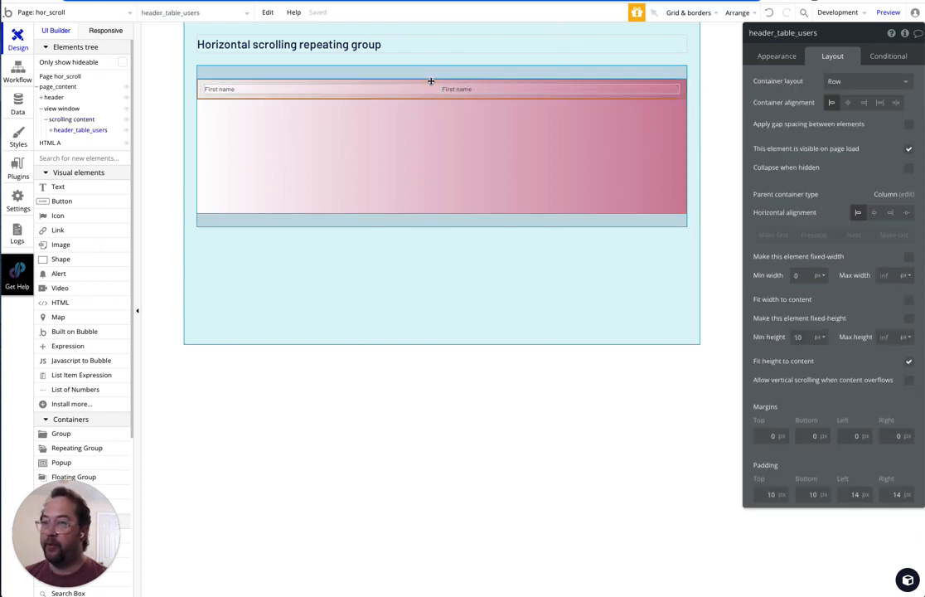
click(908, 124)
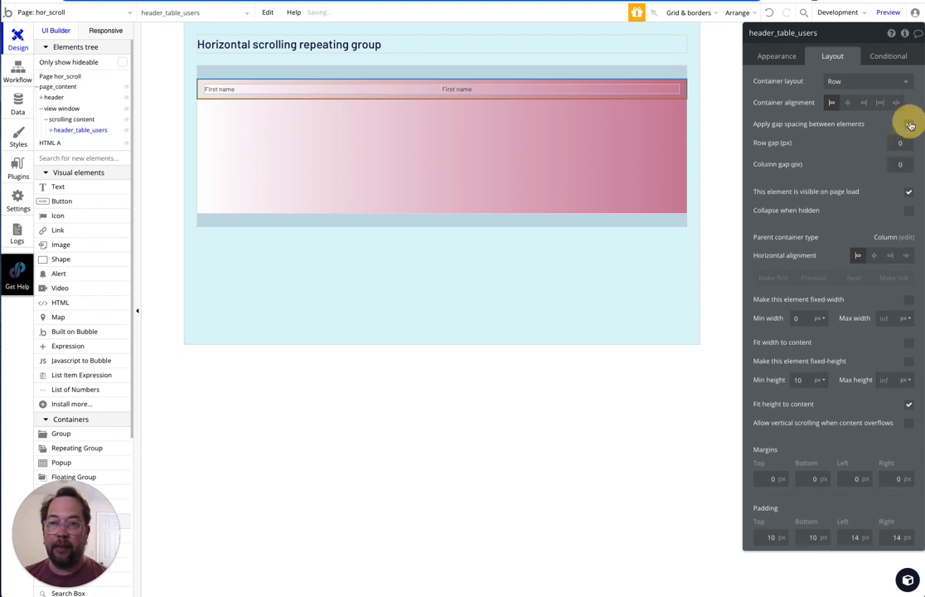
double_click(893, 164)
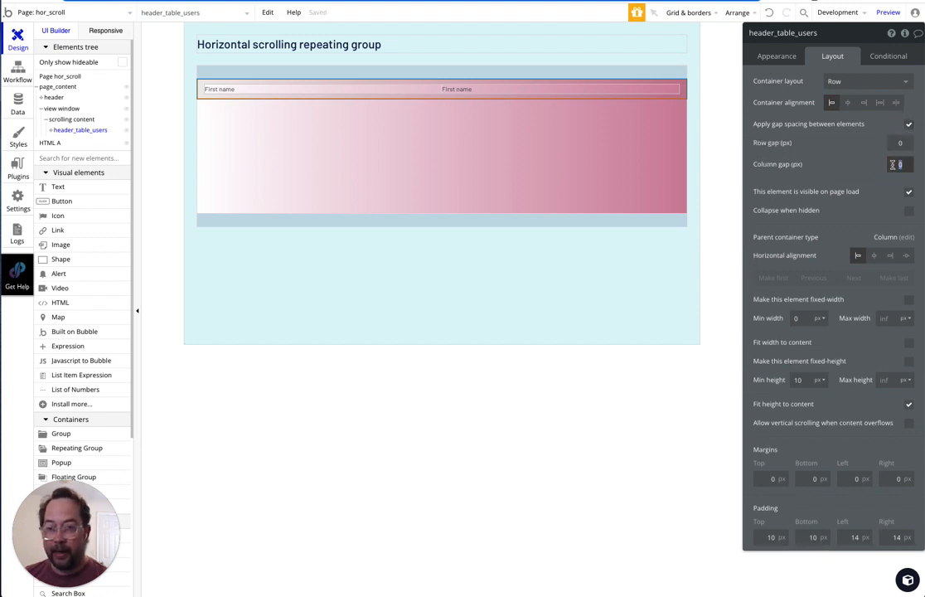
text(15)
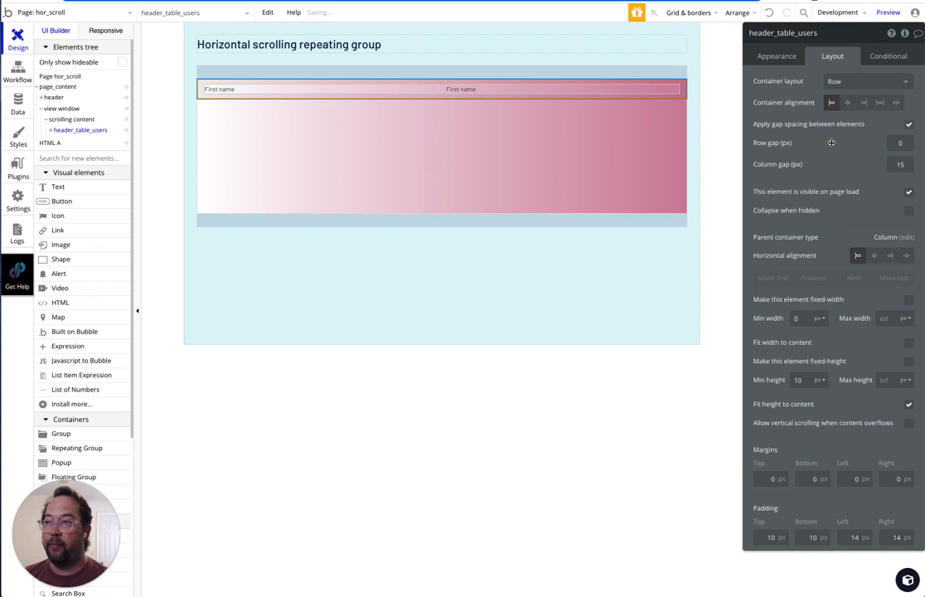
- Change the content of the second First name text in header_table_users to Last name
click(464, 89)
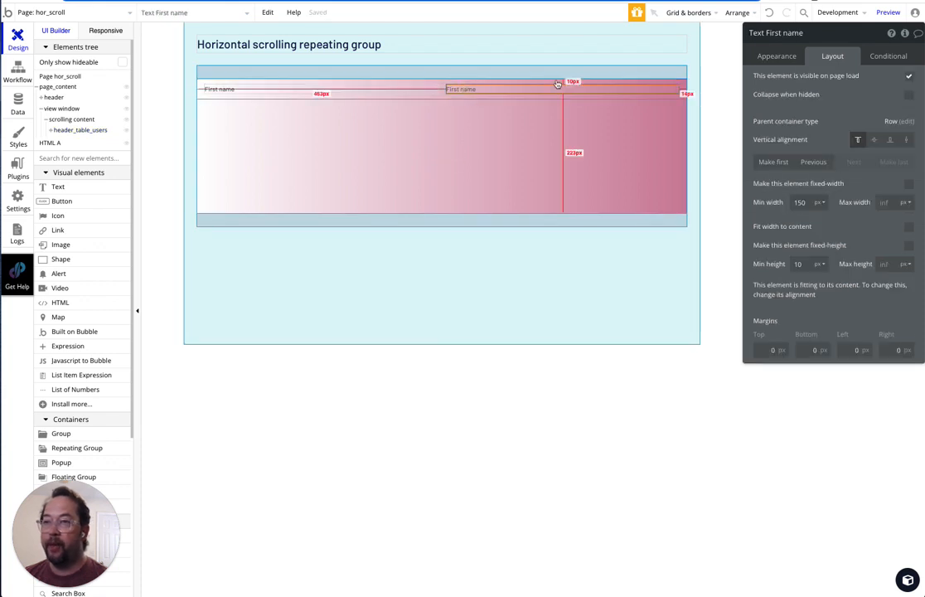
click(763, 54)
triple_click(814, 85)
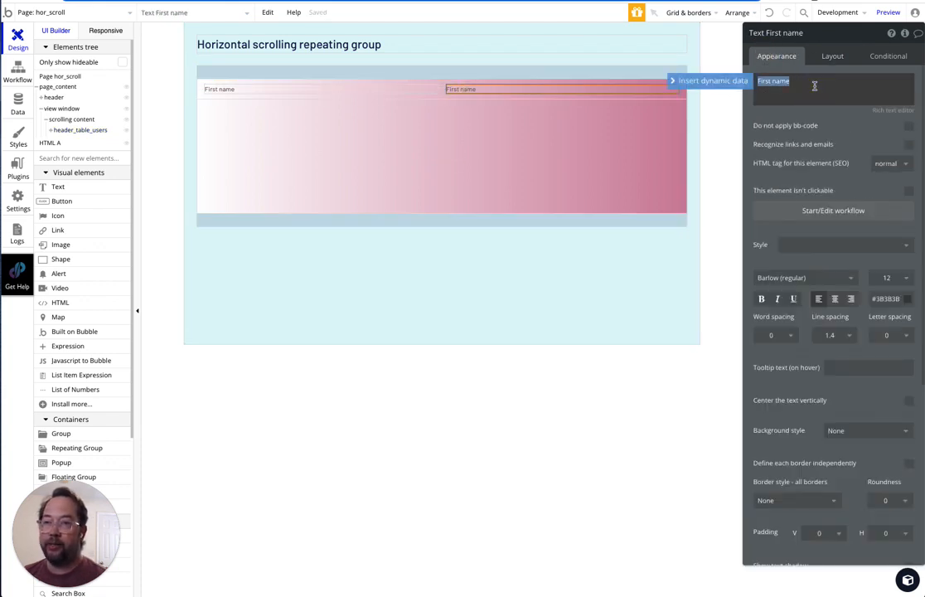
text(La)
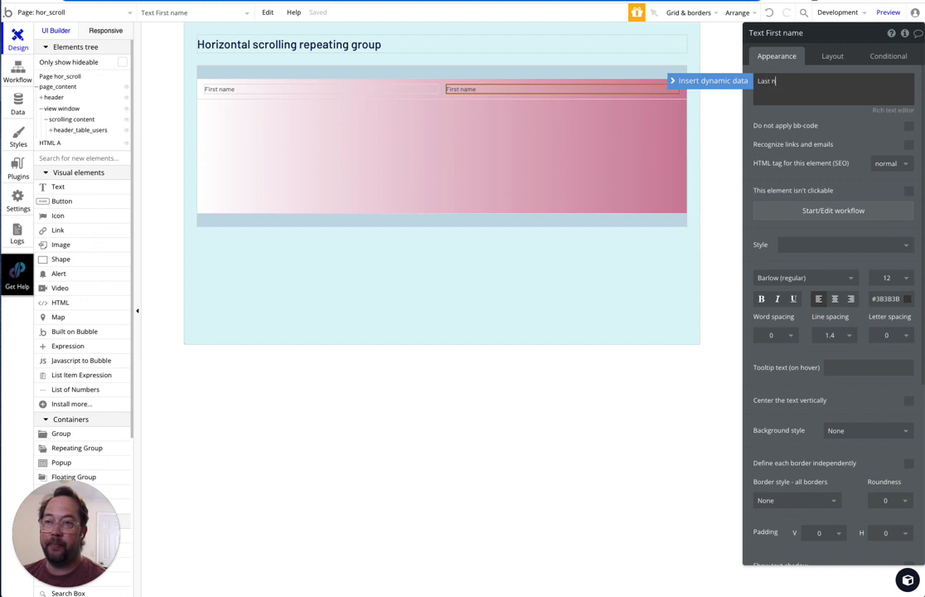
click(819, 149)
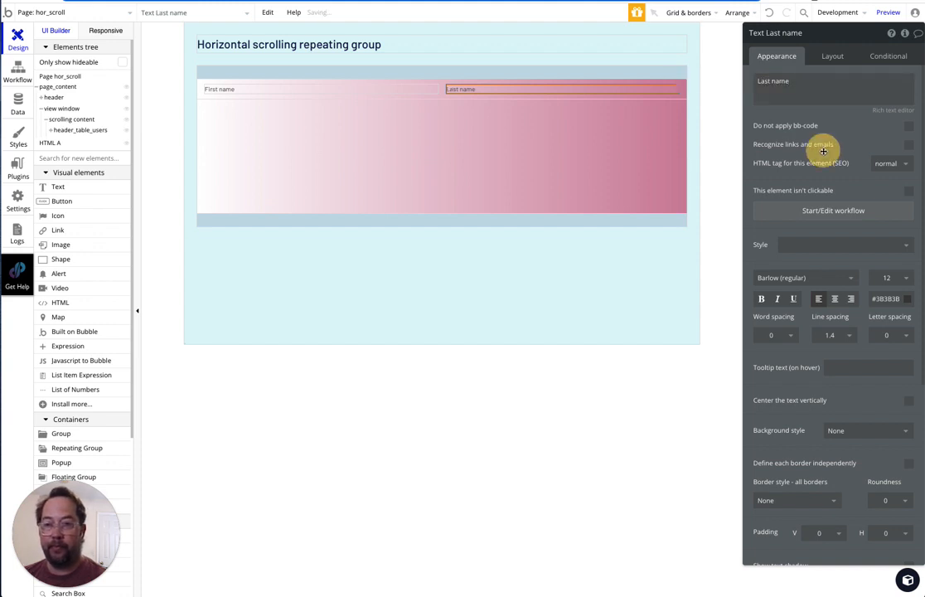
click(832, 55)
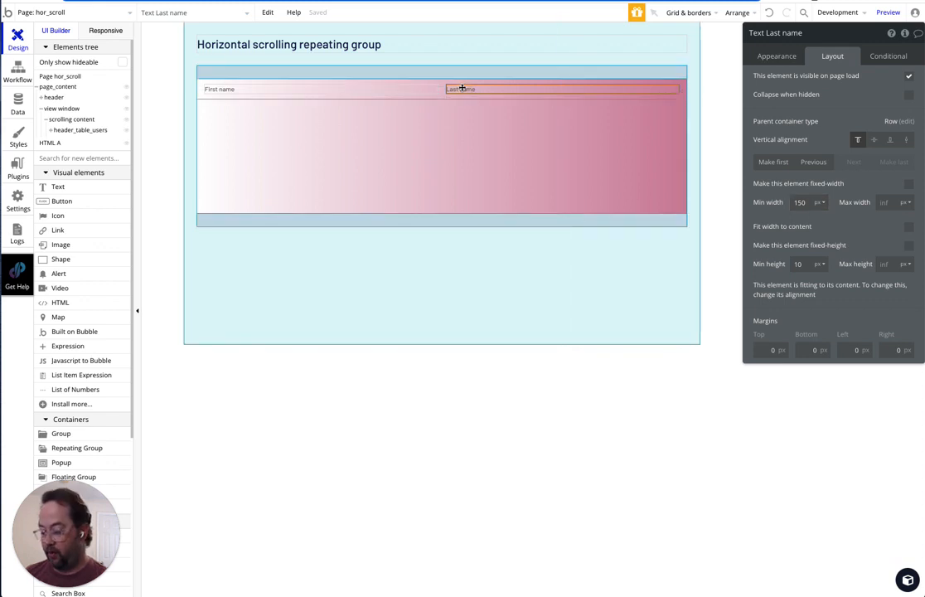
- Duplicate the Last name text within the header row and change the copy's content to Email
drag(462, 88, 671, 68)
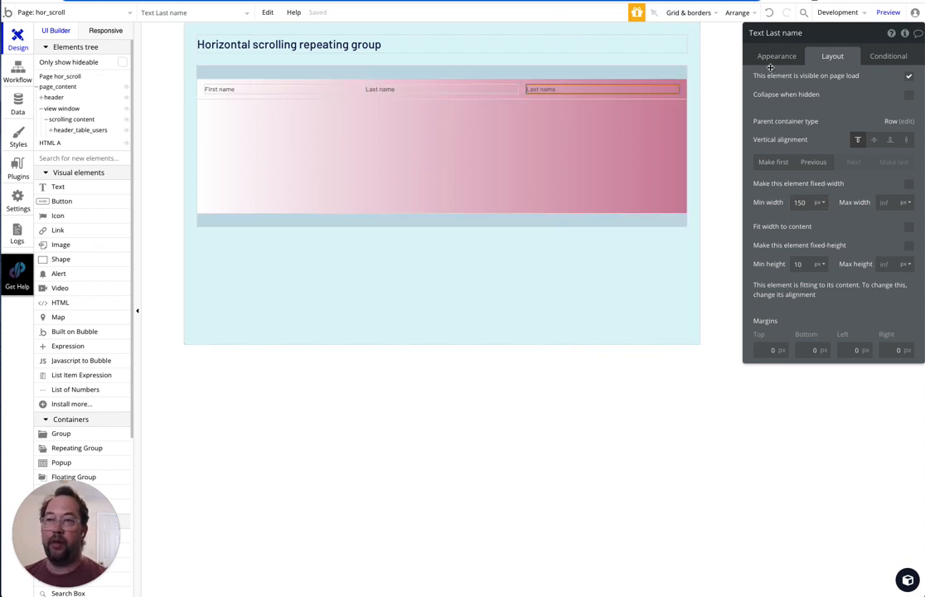
click(768, 56)
drag(758, 81, 791, 81)
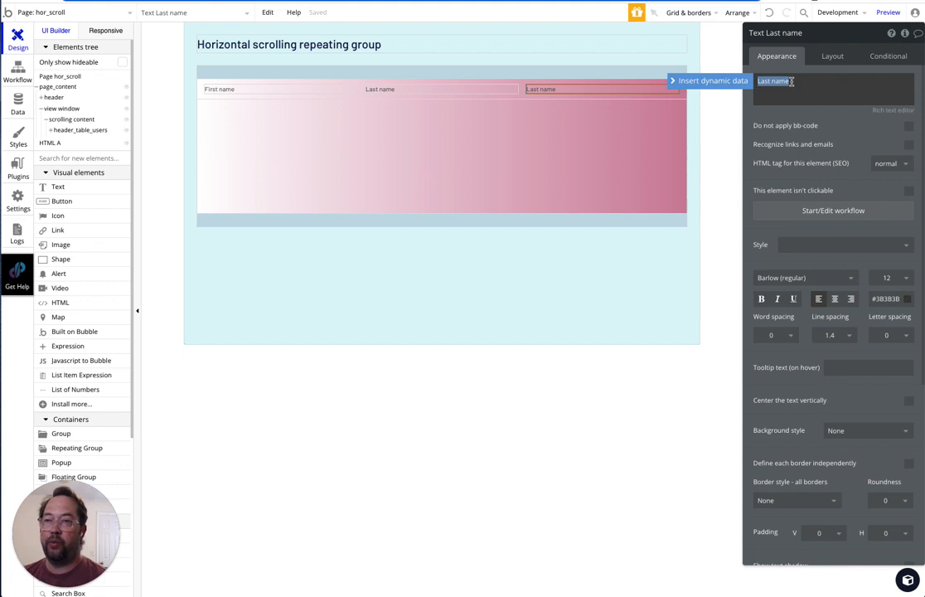
text(Email)
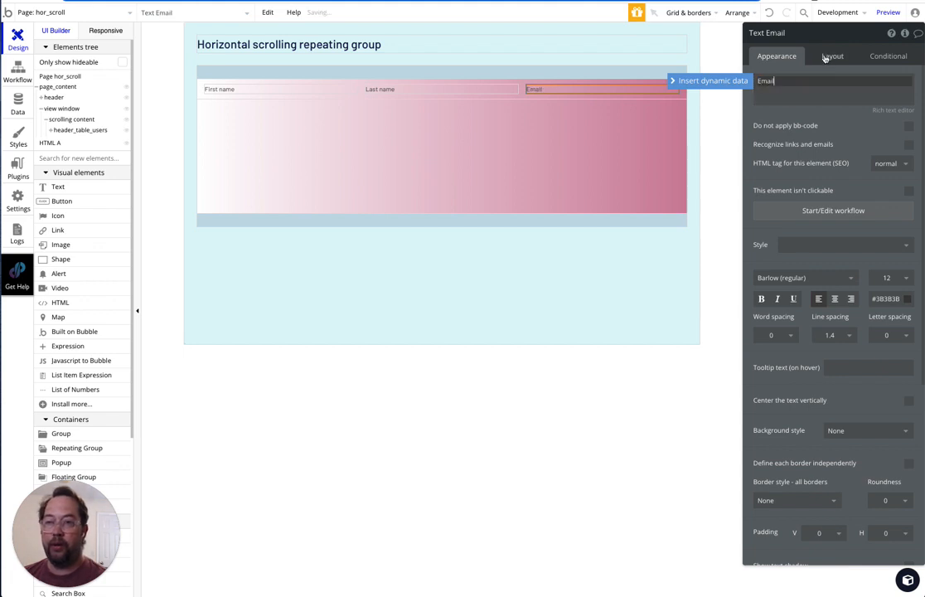
- Duplicate the Email text within the header row and change the copy's content to Phone
click(593, 89)
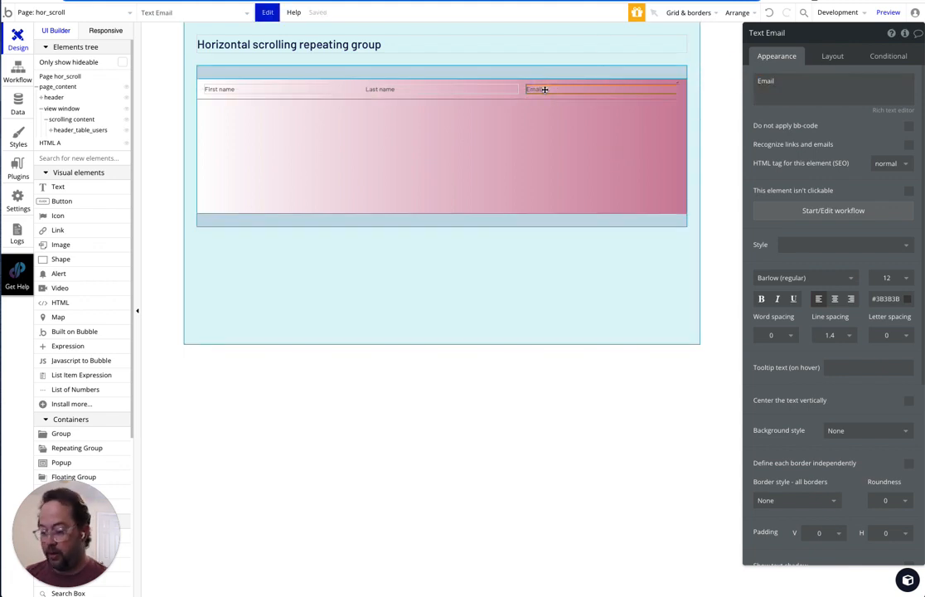
key(ctrl+v)
double_click(758, 81)
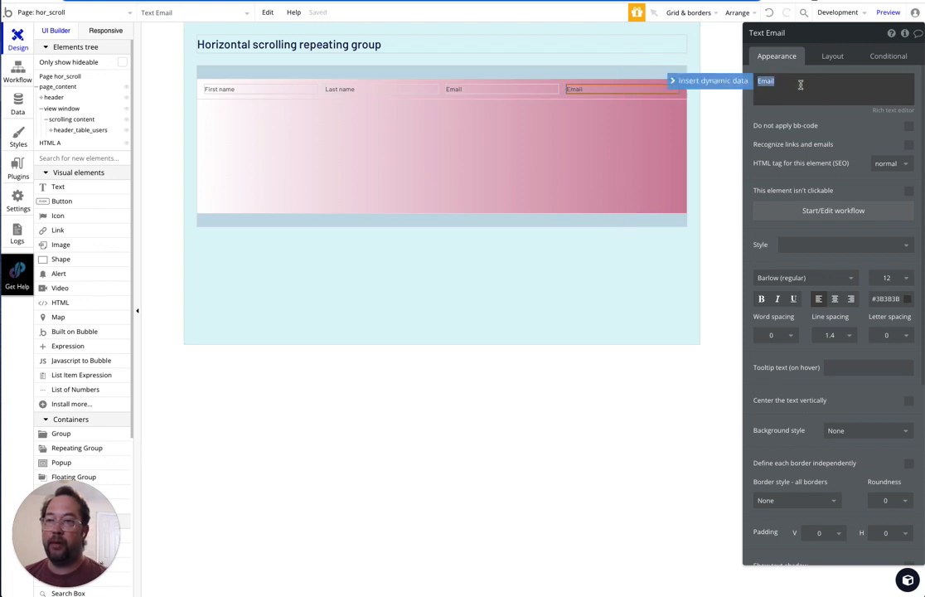
text(Phone)
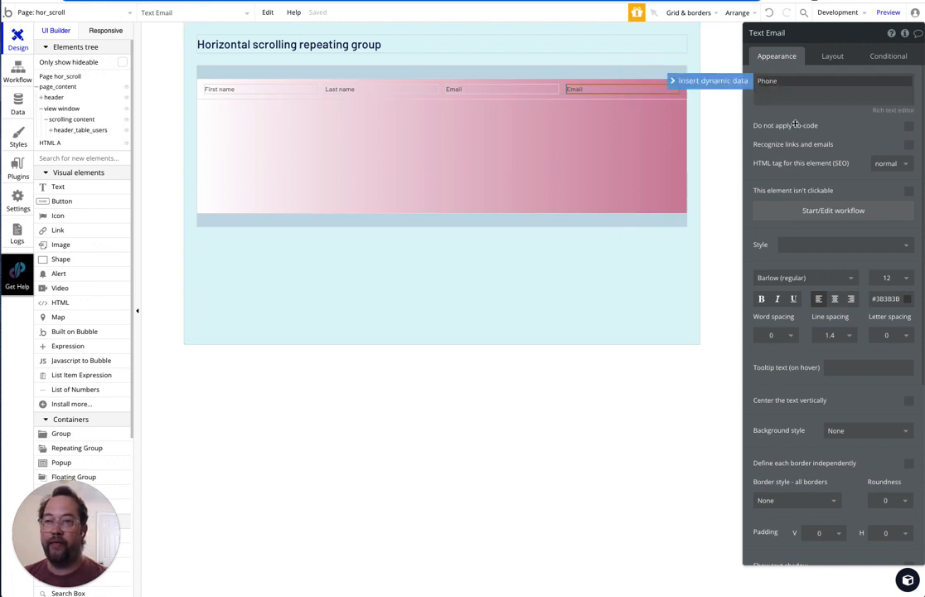
- Set the minimum width of the Email header text to 300 px
click(494, 88)
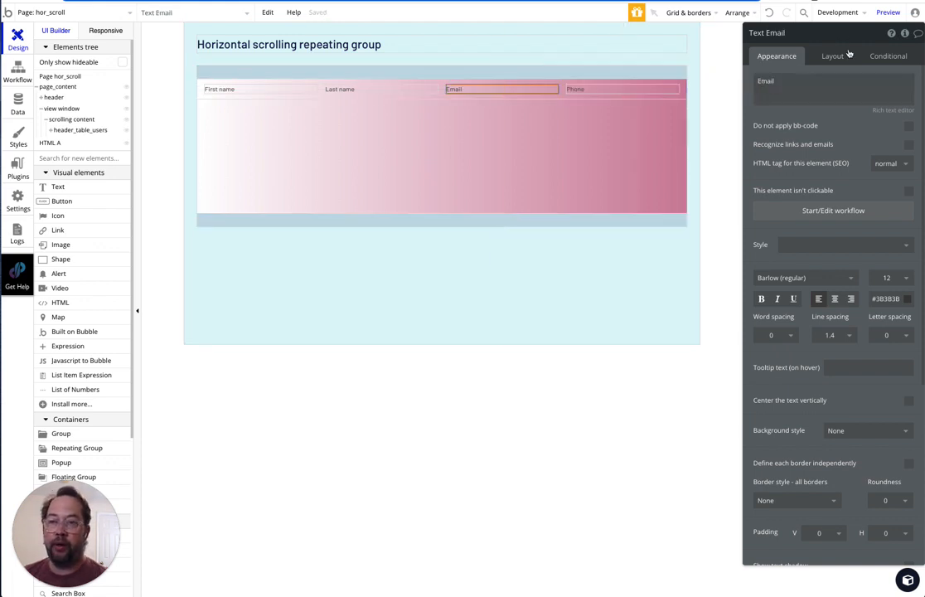
click(832, 55)
double_click(801, 203)
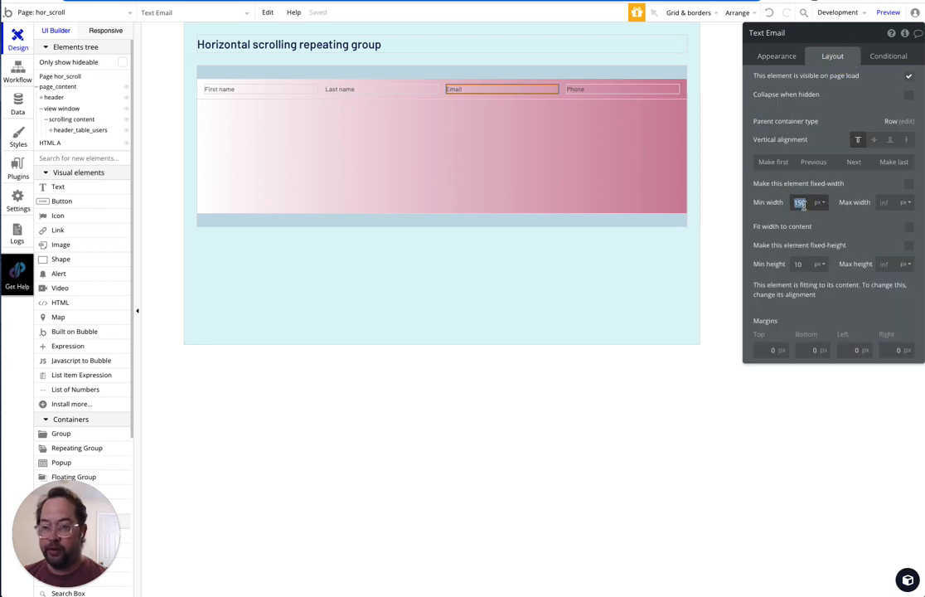
text(300)
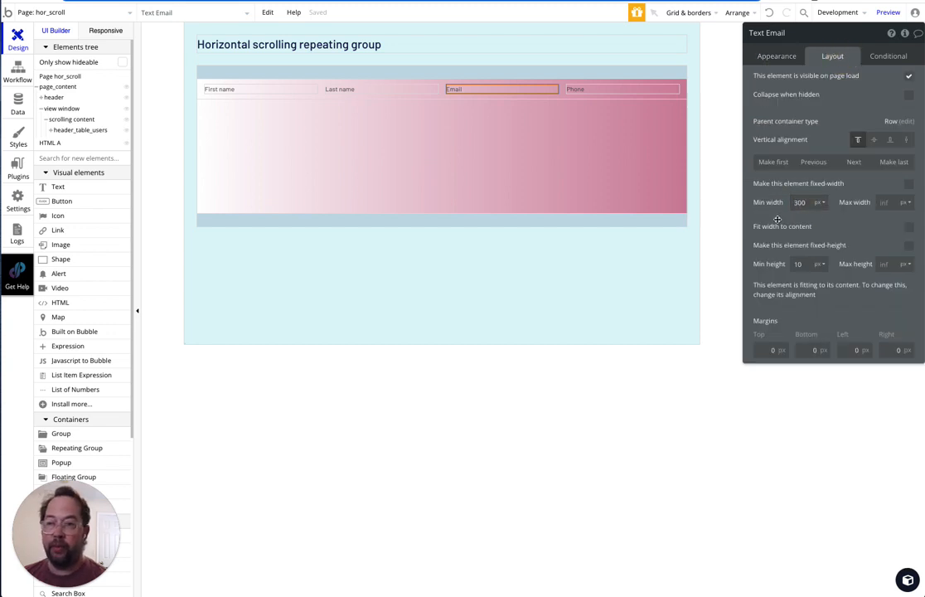
key(Return)
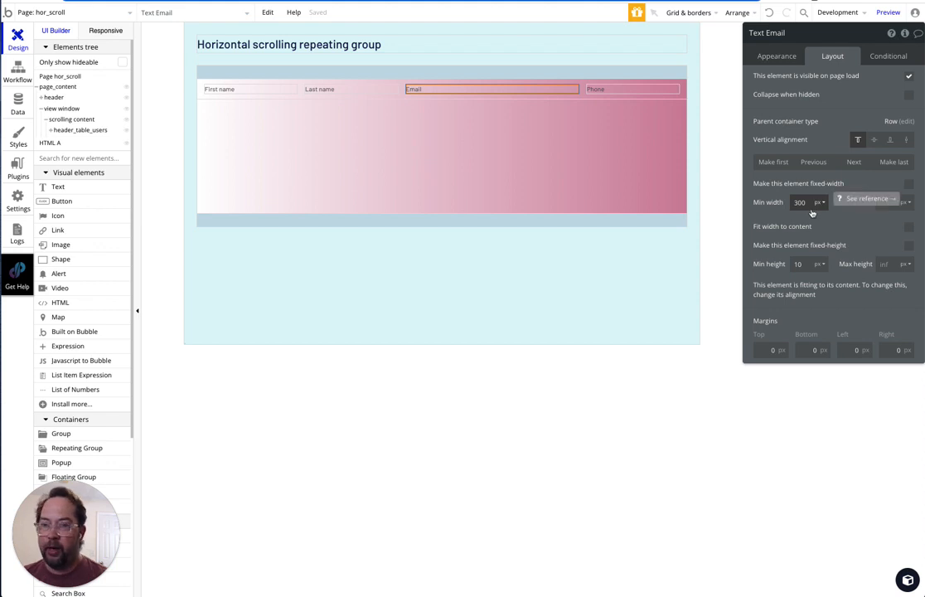
- Remove the style of header_table_users and give the group a flat background color of #FAFAFA
click(371, 97)
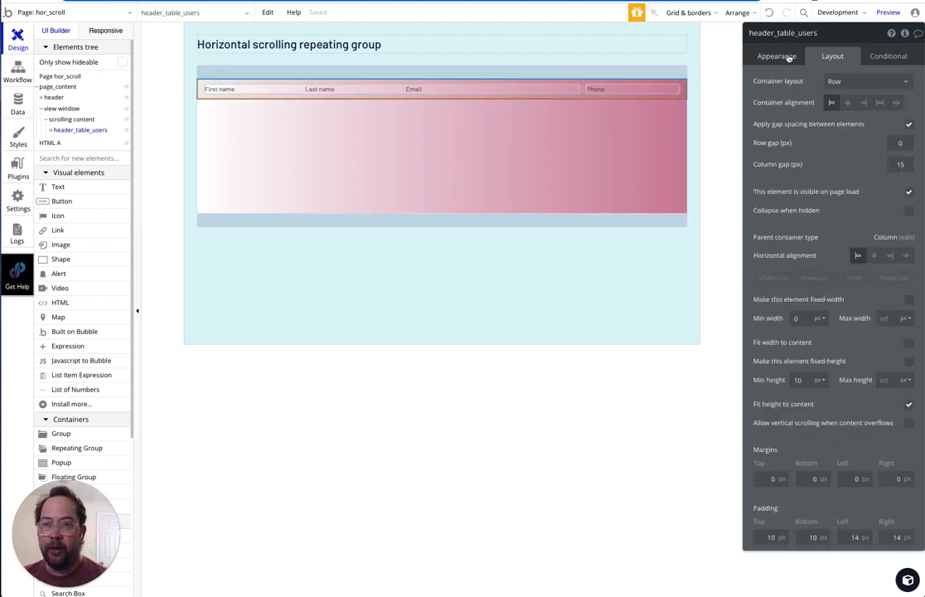
click(780, 56)
click(897, 196)
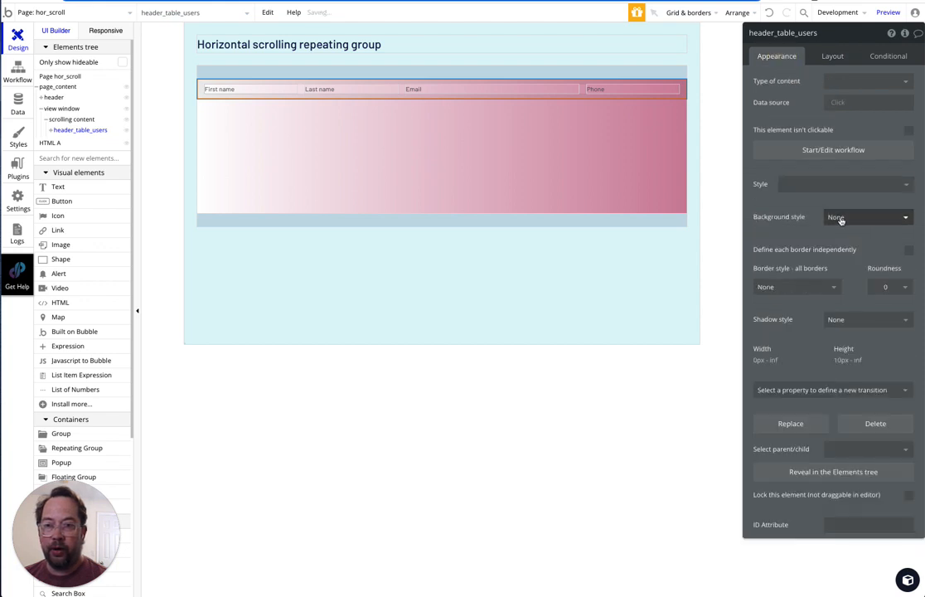
click(841, 218)
click(842, 250)
click(841, 238)
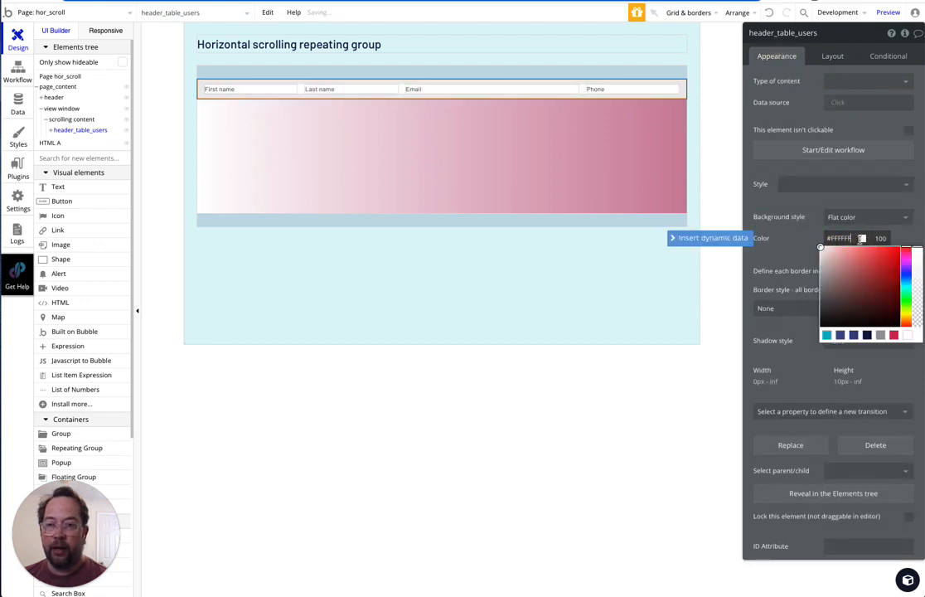
double_click(846, 238)
text(fafaf)
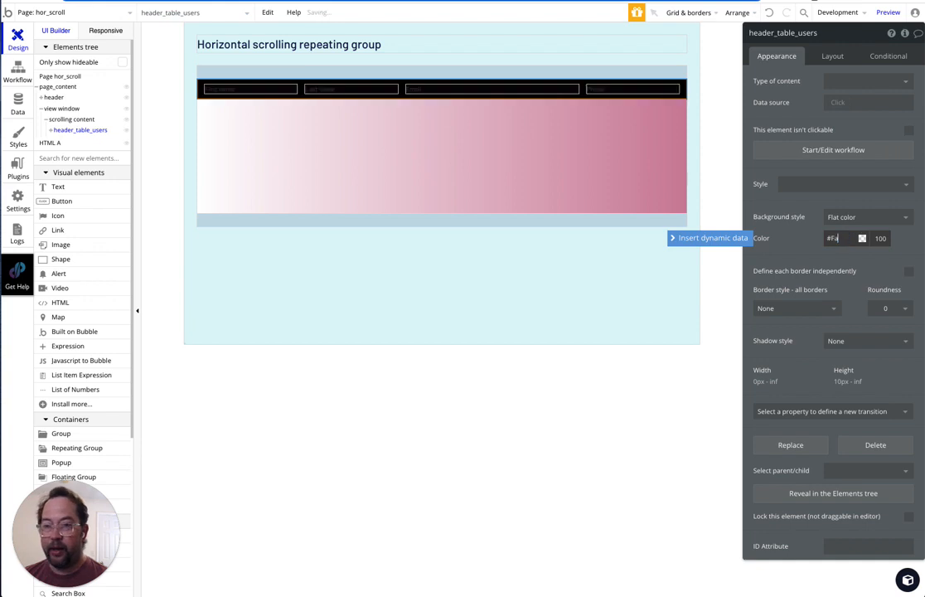
text(a)
click(801, 236)
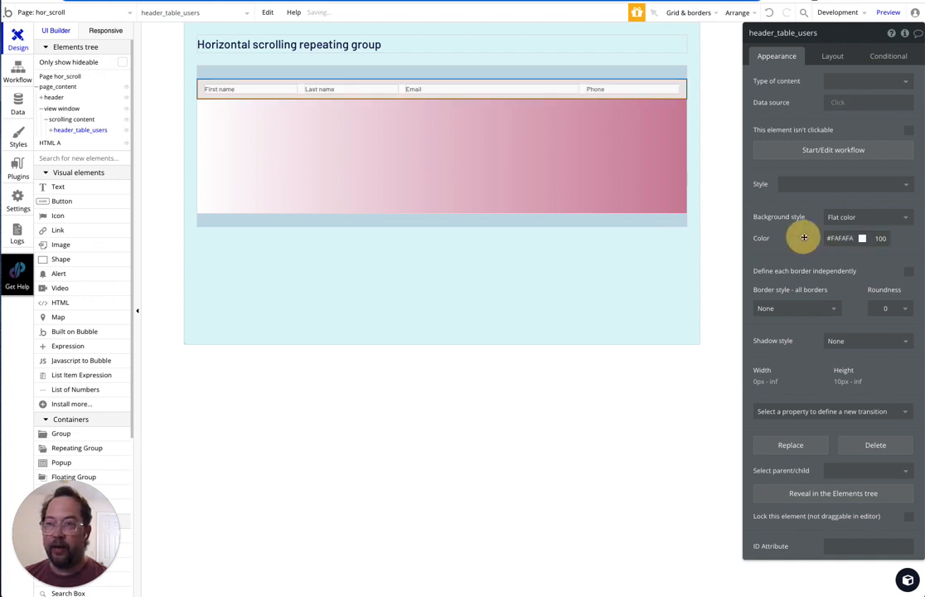
- Define each border of header_table_users independently and make its bottom border solid
click(908, 271)
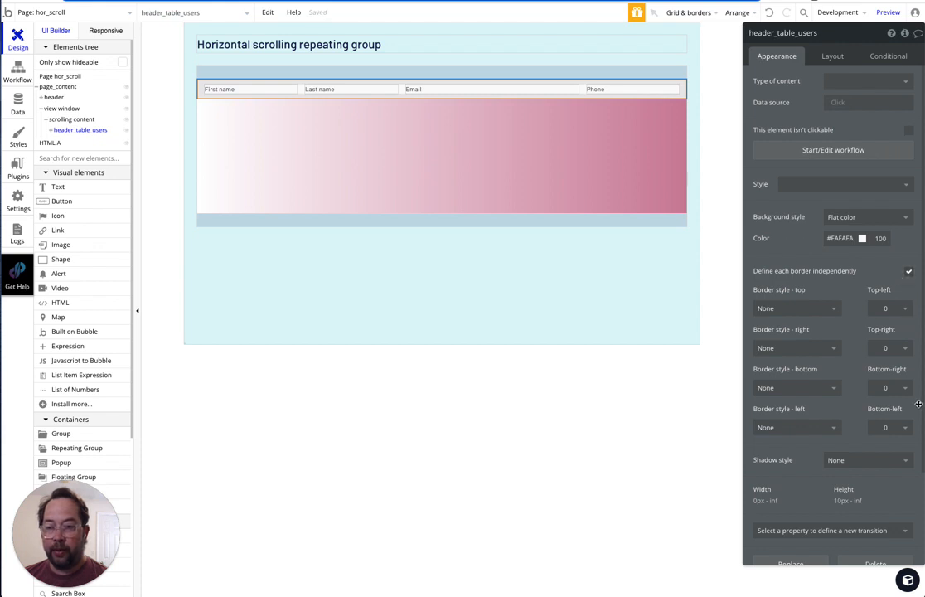
click(784, 388)
click(780, 421)
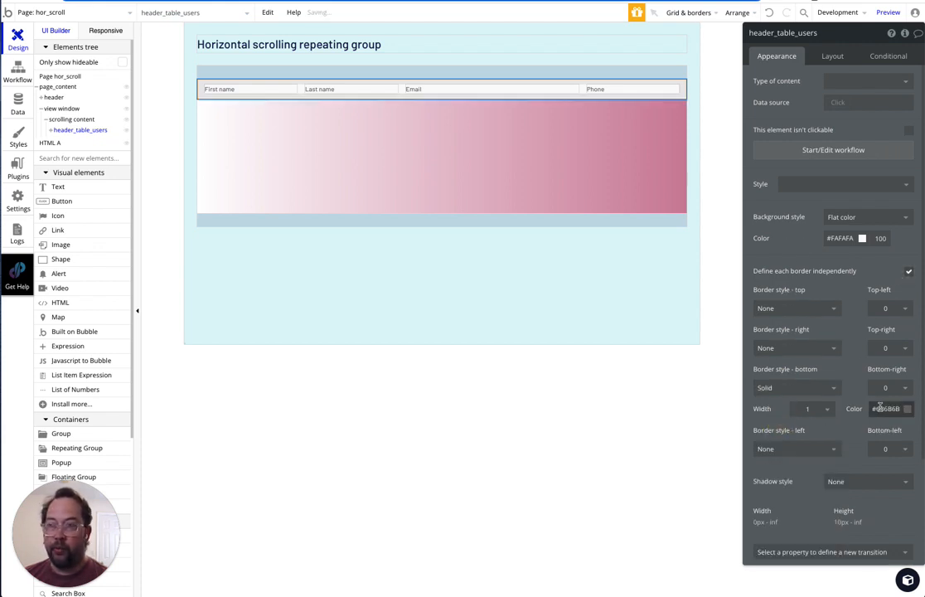
click(537, 149)
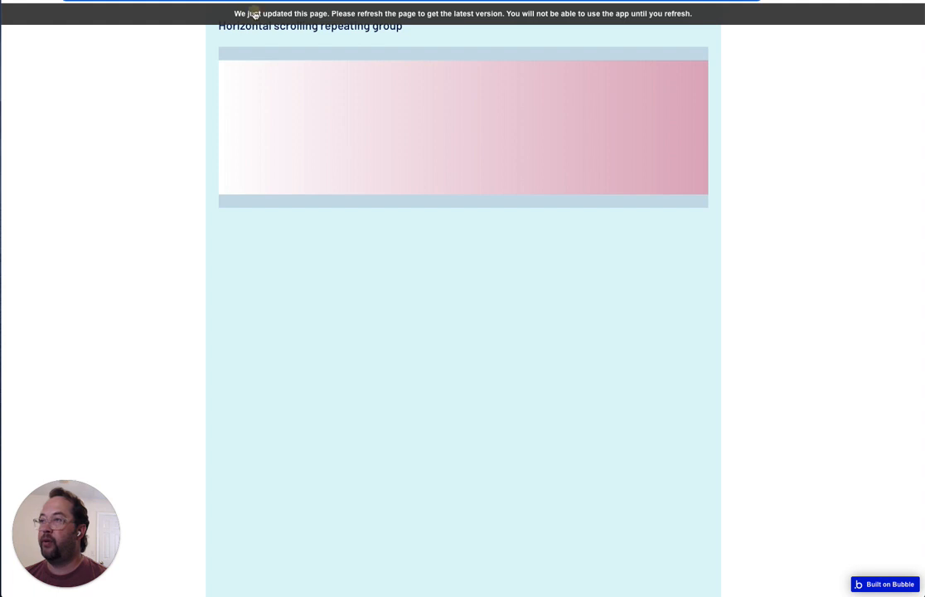
- Refresh the page preview, open the browser inspector and narrow the responsive viewport to about 445 px wide
click(254, 14)
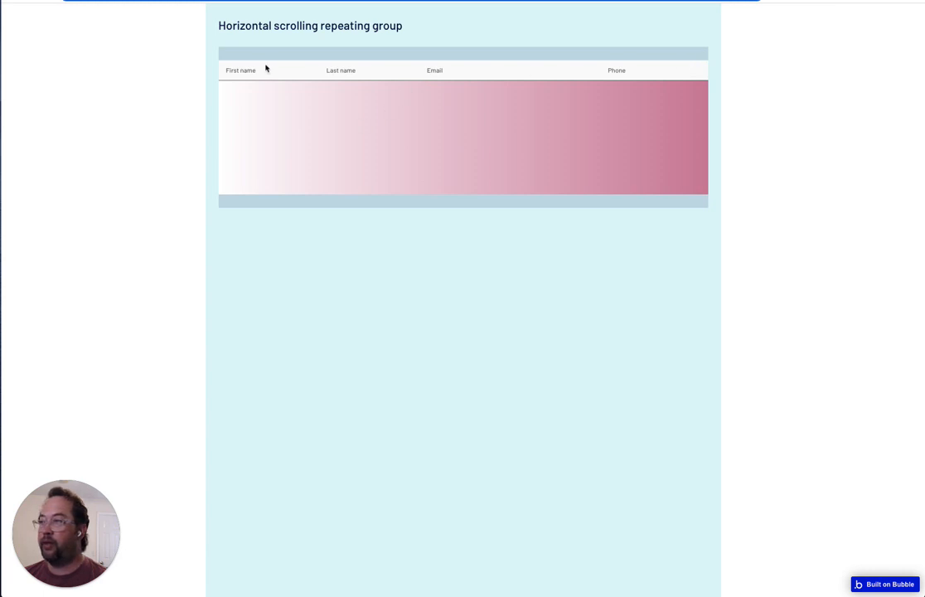
right_click(793, 97)
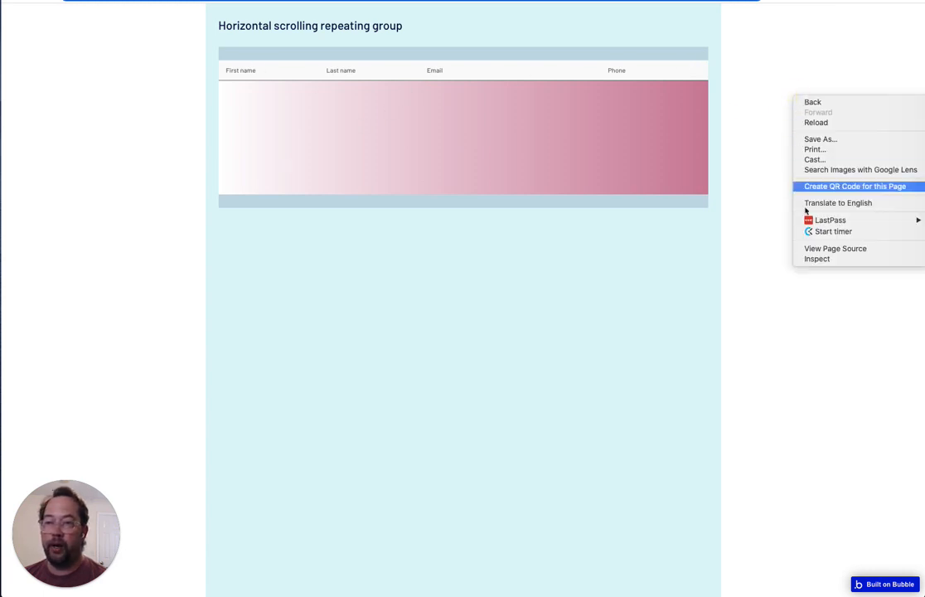
click(824, 260)
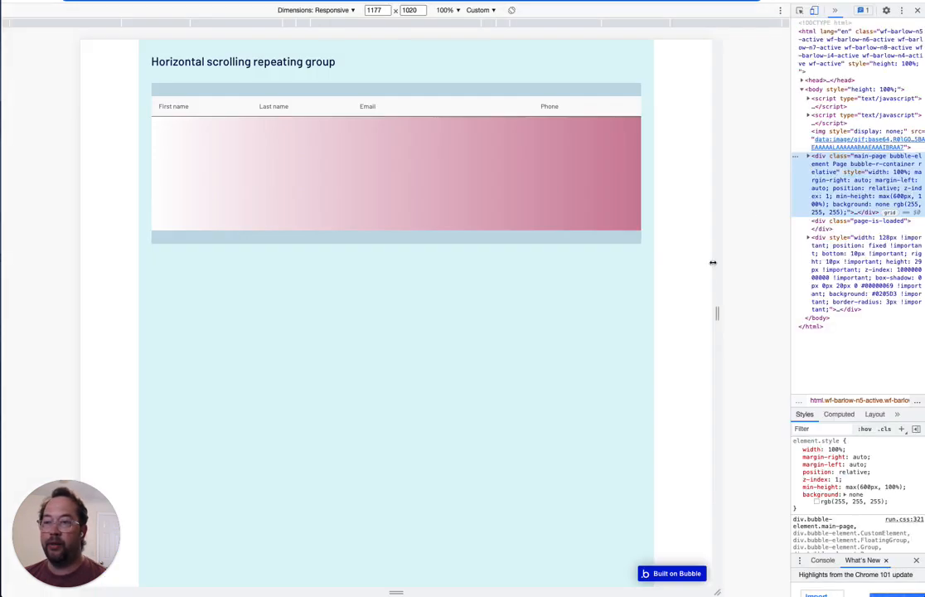
drag(719, 301, 519, 306)
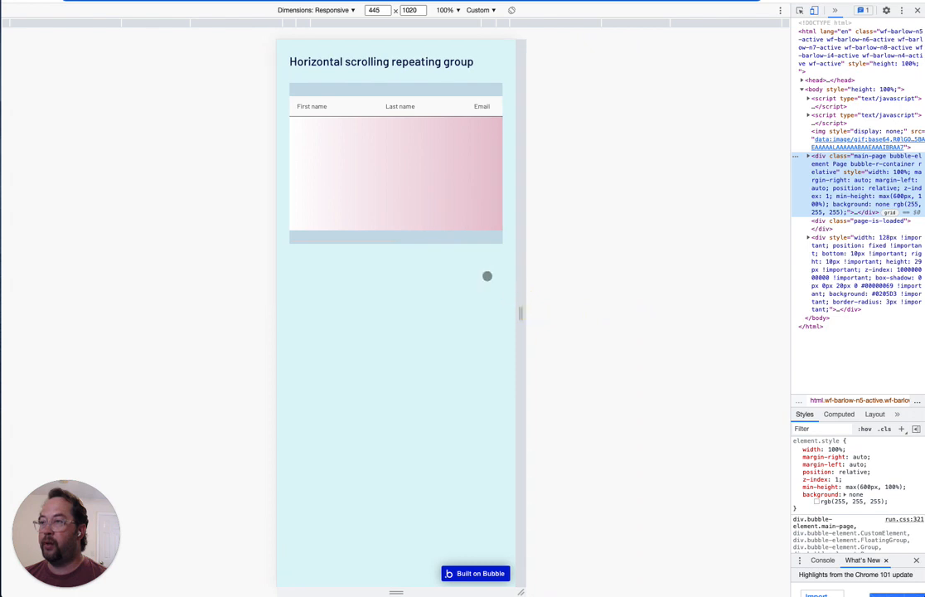
- Scroll the table header sideways in both directions to check its horizontal scrolling, then widen the responsive viewport again
scroll(405, 152, right, 3)
scroll(405, 153, right, 2)
scroll(405, 153, left, 5)
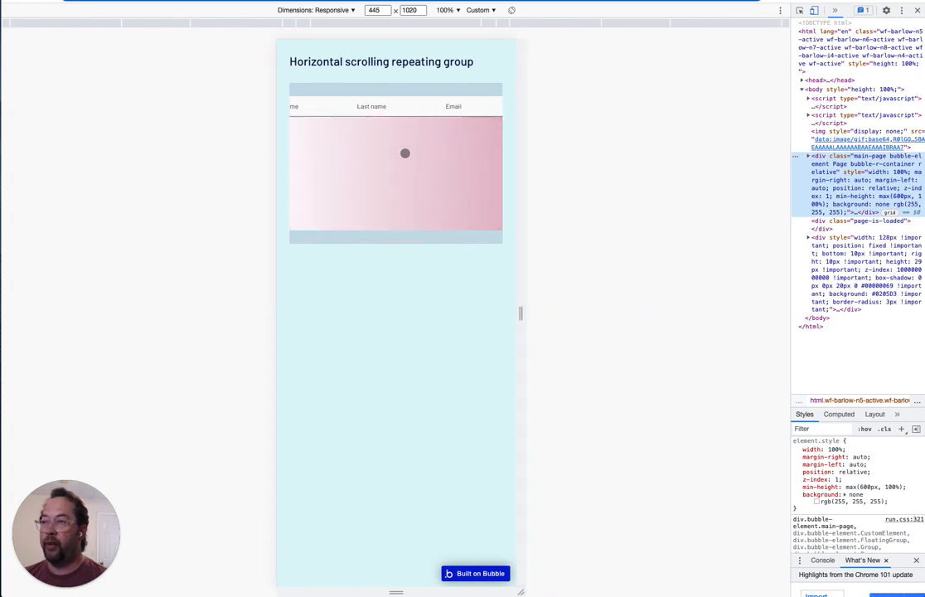
scroll(405, 152, right, 5)
scroll(404, 153, left, 5)
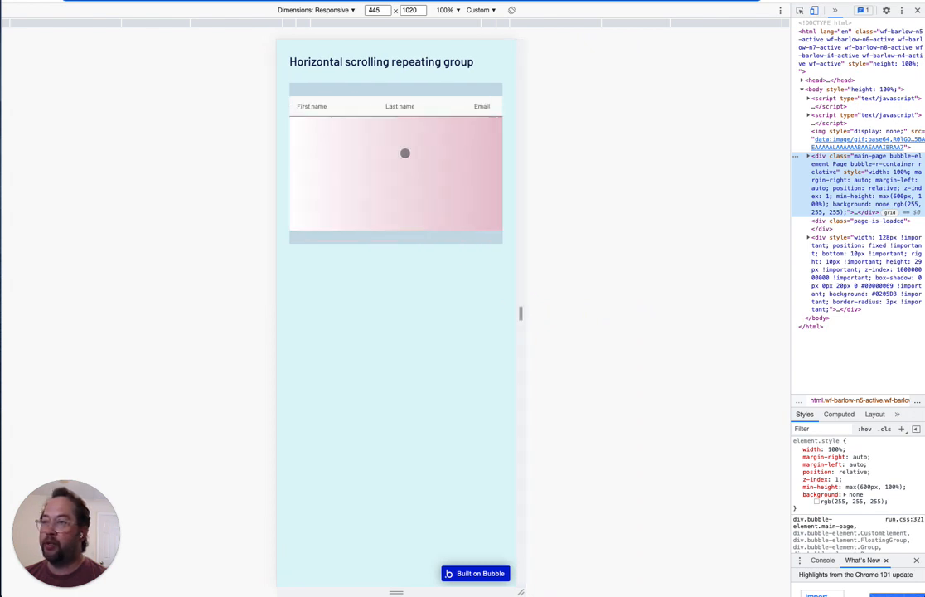
drag(528, 309, 770, 289)
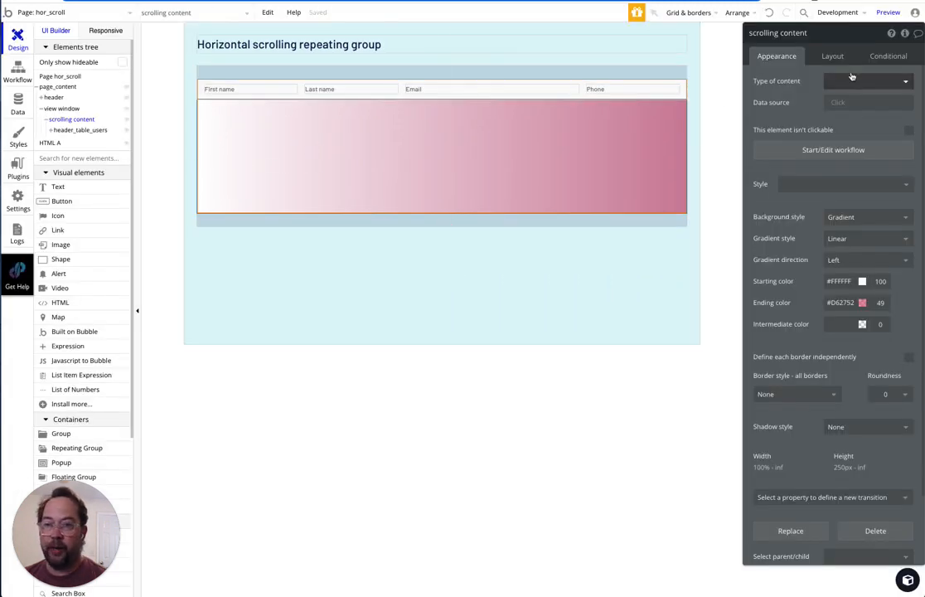
- Align scrolling content to the top-left of its parent and set the view window's minimum height to 10 px
click(833, 55)
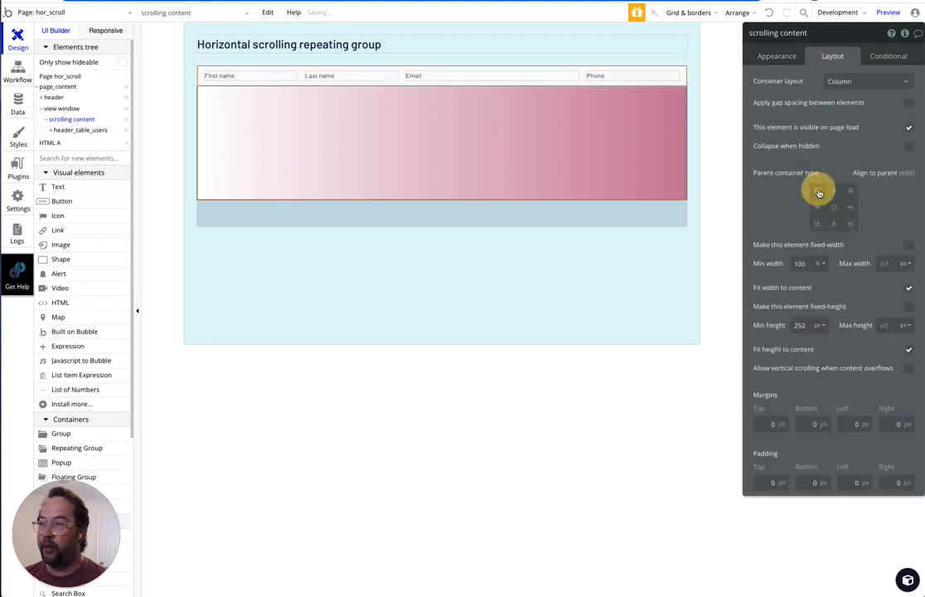
click(386, 215)
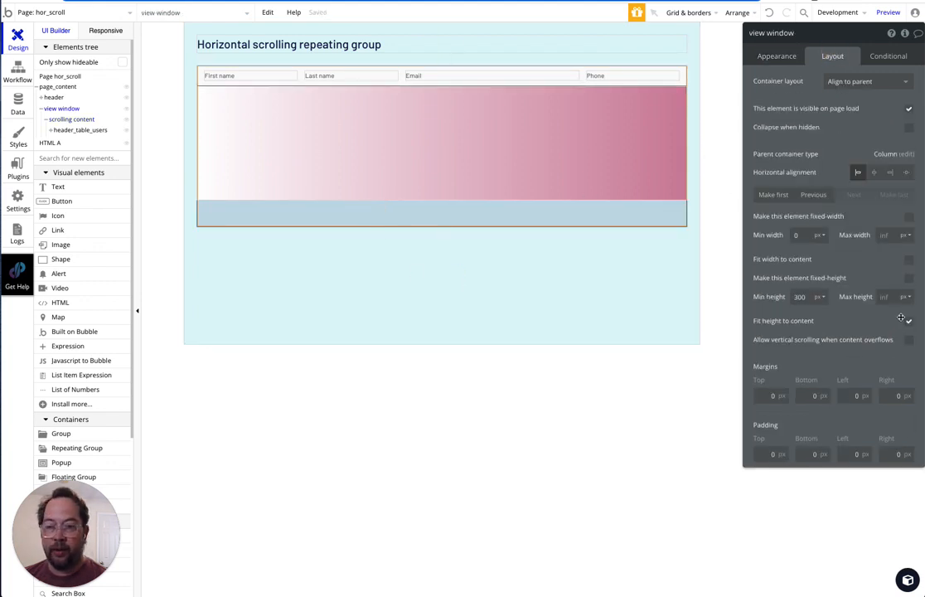
double_click(800, 297)
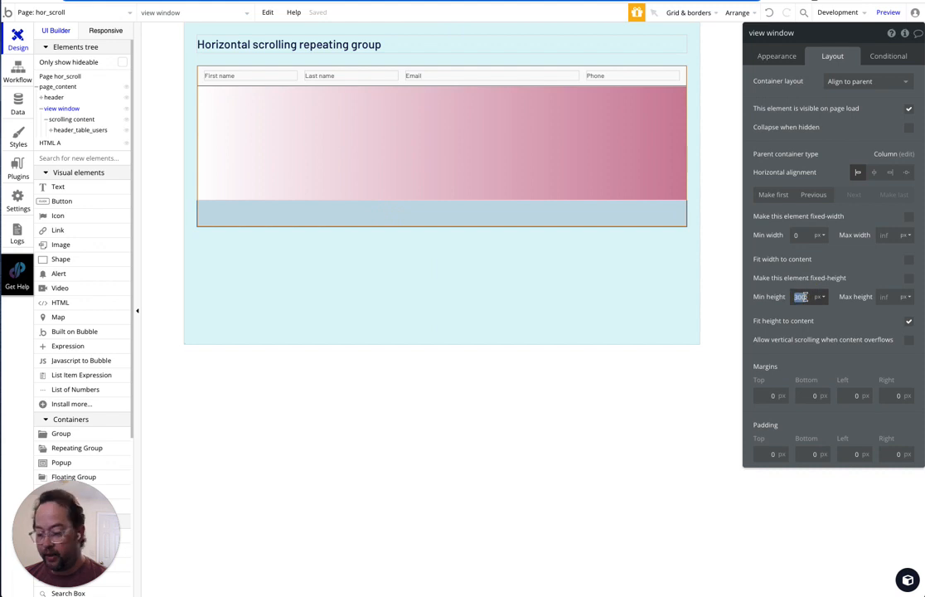
text(10)
key(Tab)
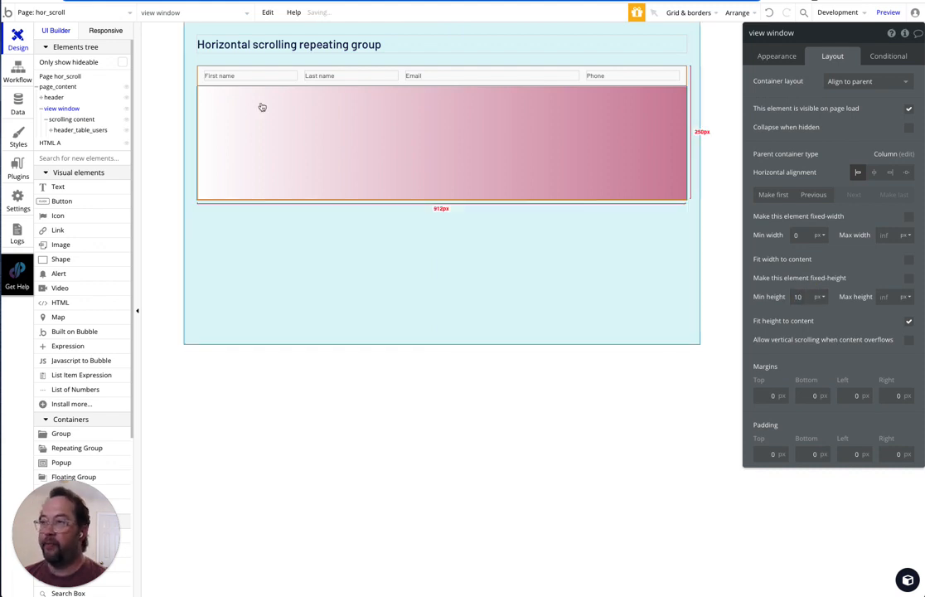
- Give the view window group a solid border on all sides
click(238, 122)
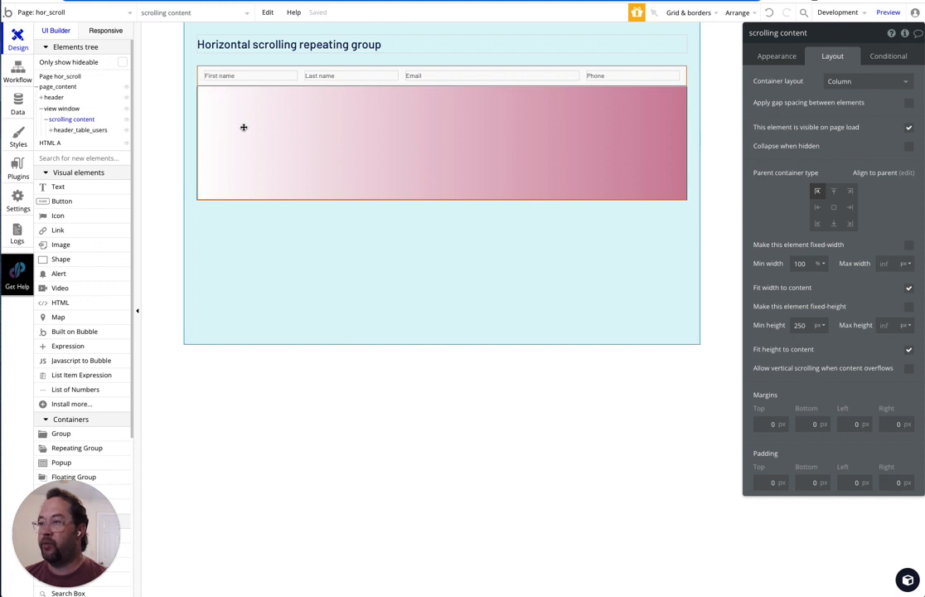
click(63, 109)
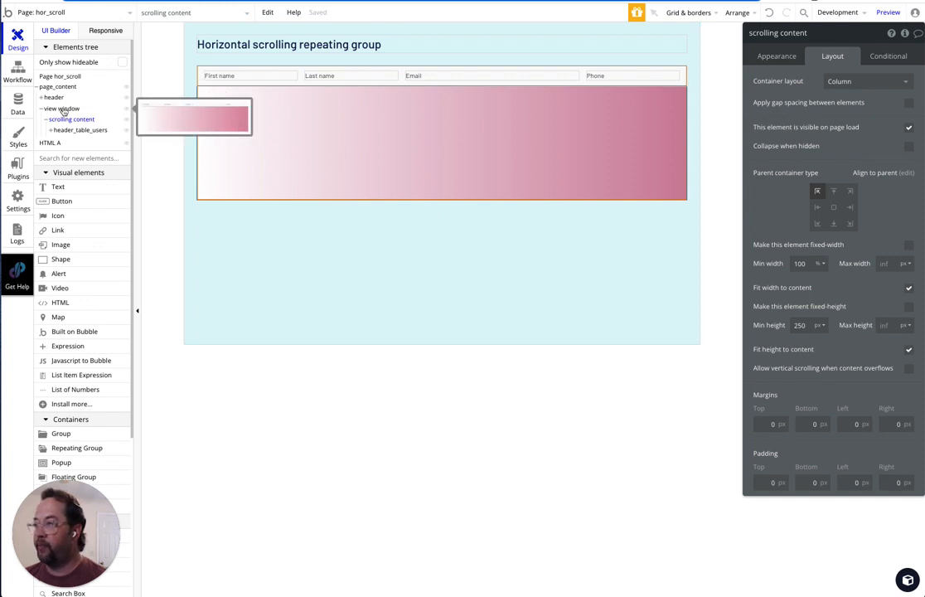
click(776, 56)
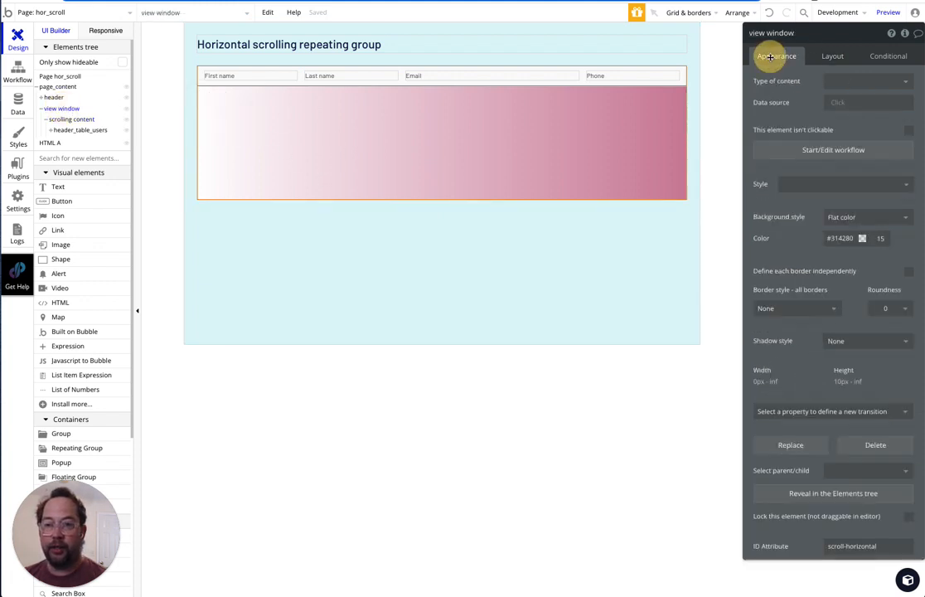
click(810, 306)
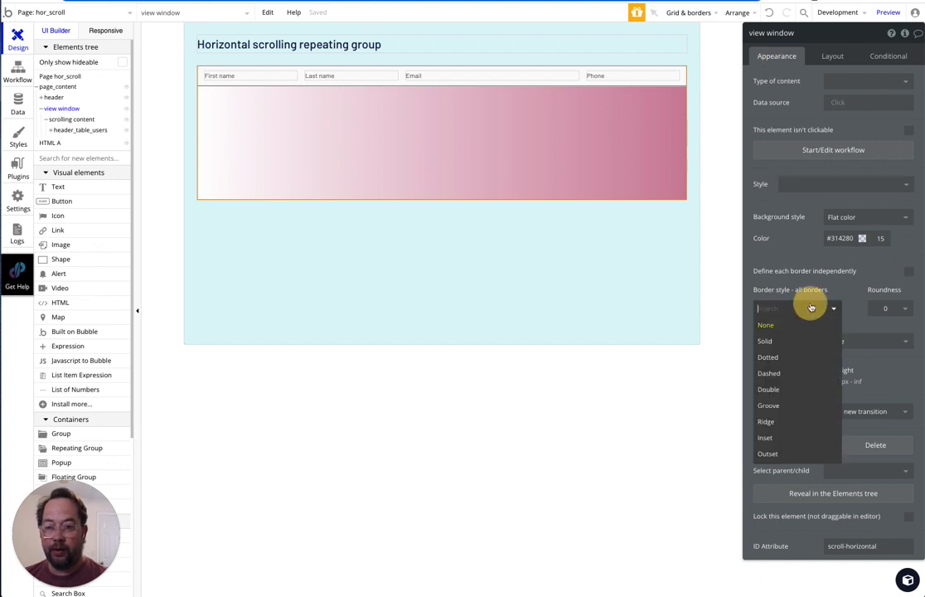
click(789, 339)
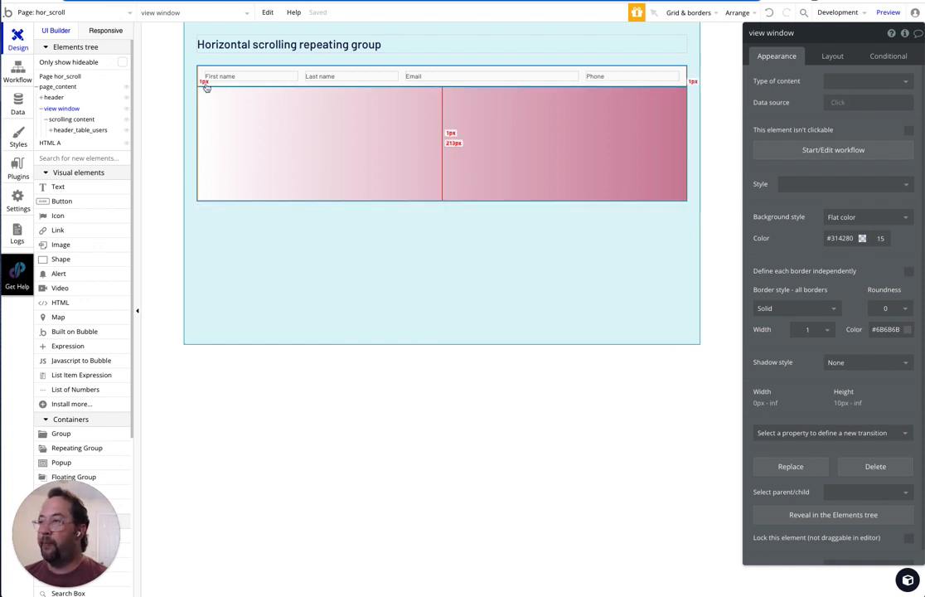
- Insert a repeating group inside scrolling content, directly below header_table_users
click(204, 82)
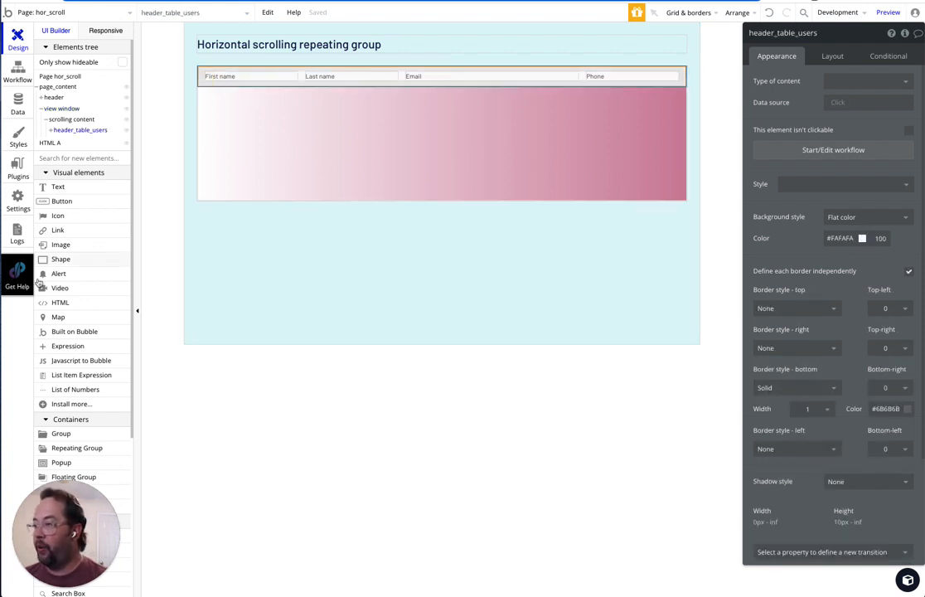
click(67, 450)
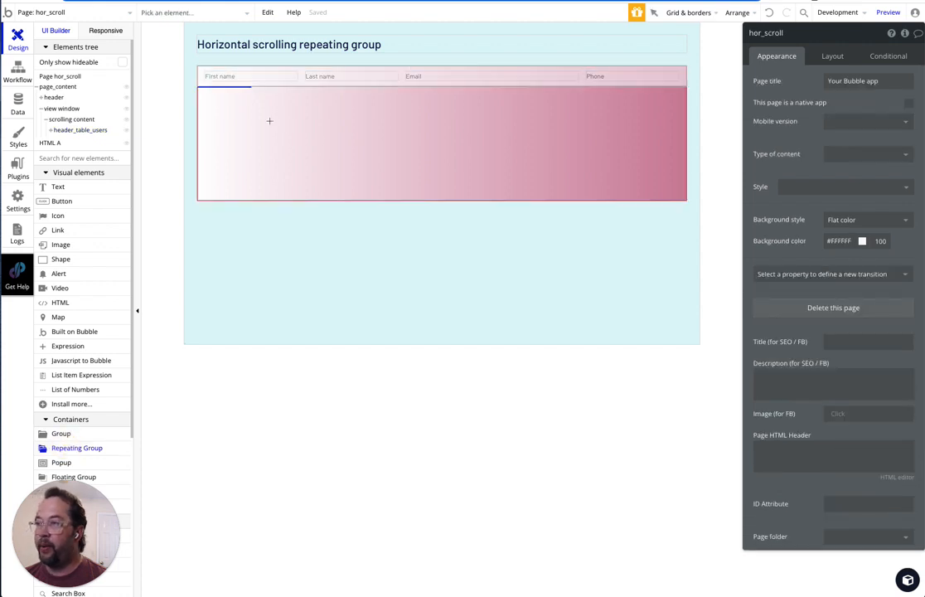
click(212, 94)
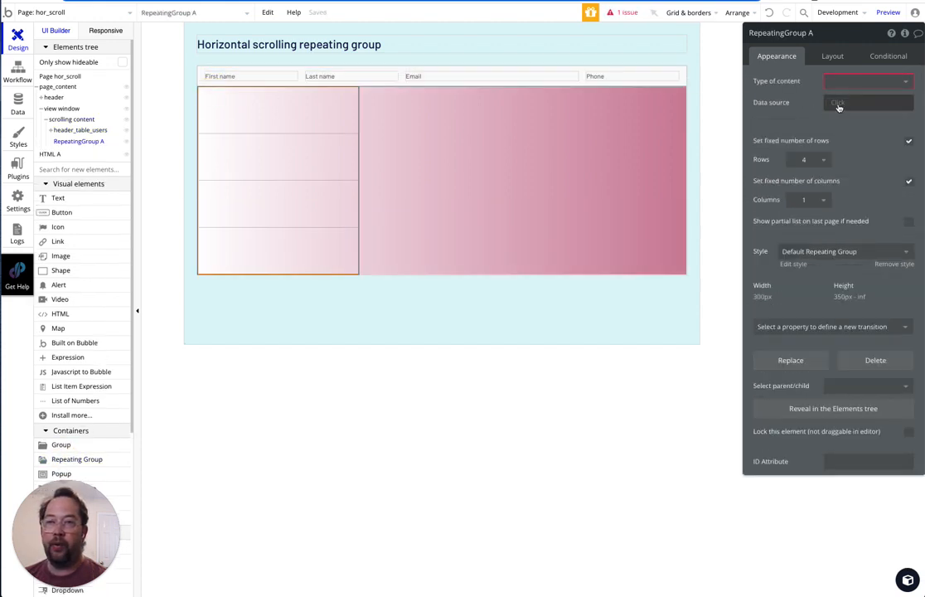
- Set the repeating group's content type to User (Frames) and its data source to the external API provider Frames - Users
click(838, 102)
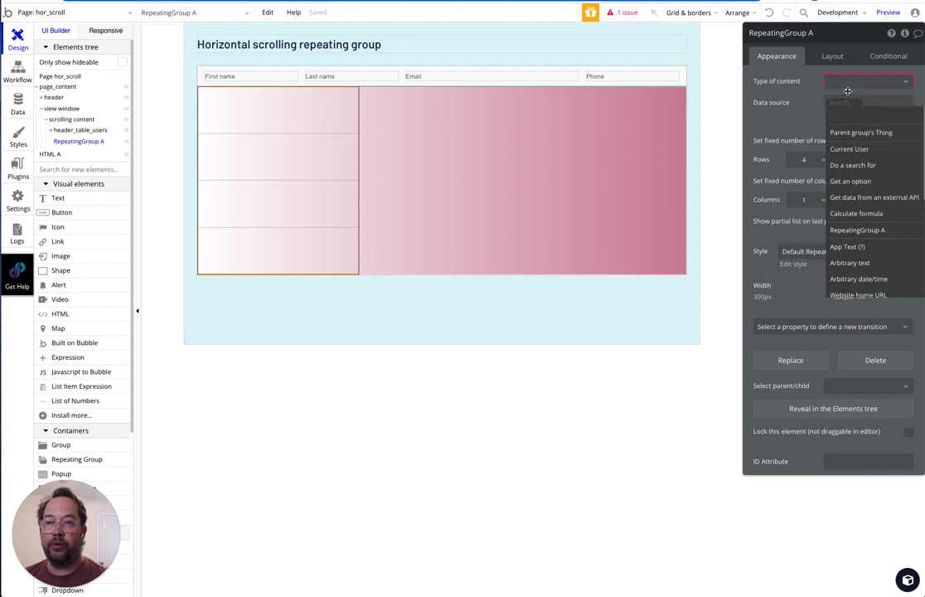
click(850, 81)
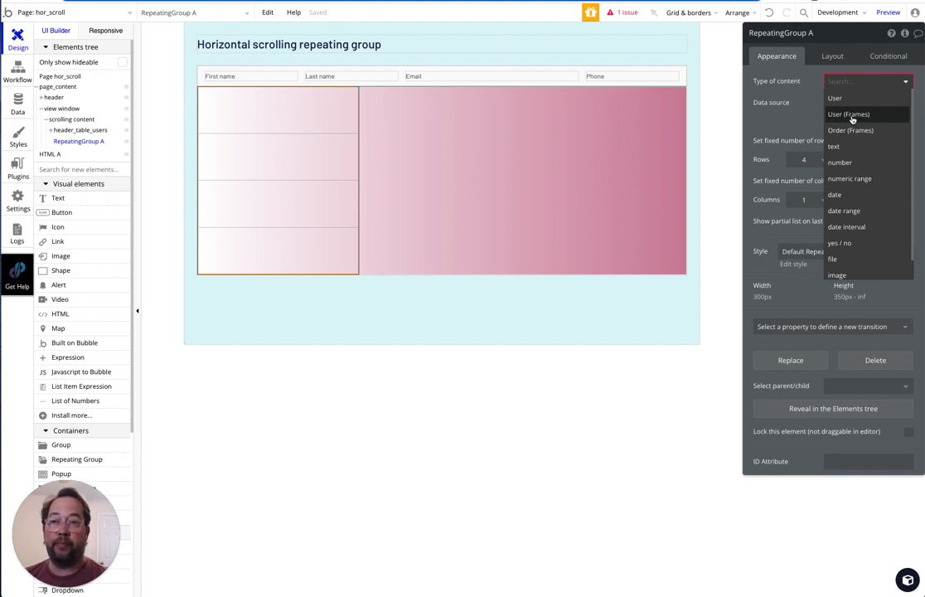
click(852, 116)
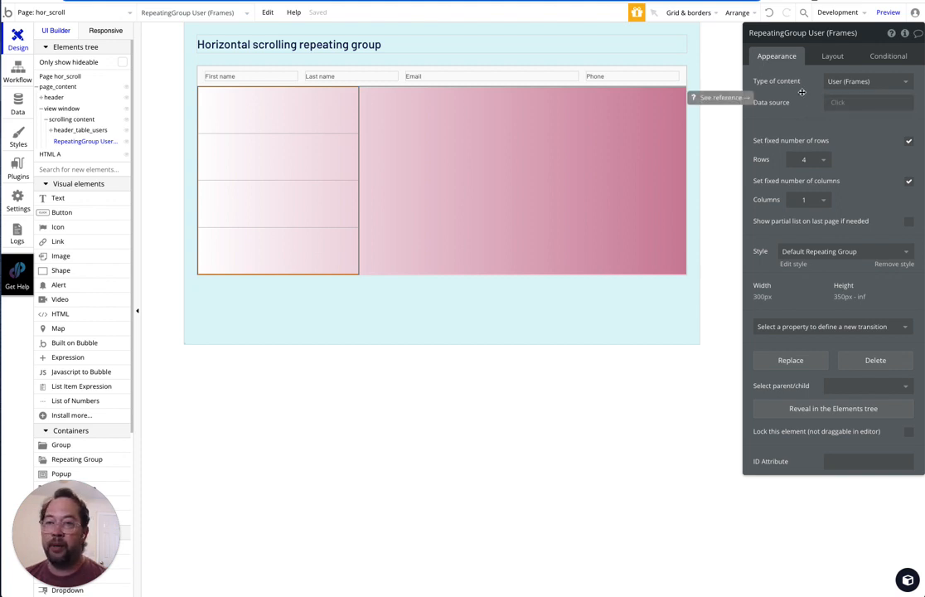
click(838, 103)
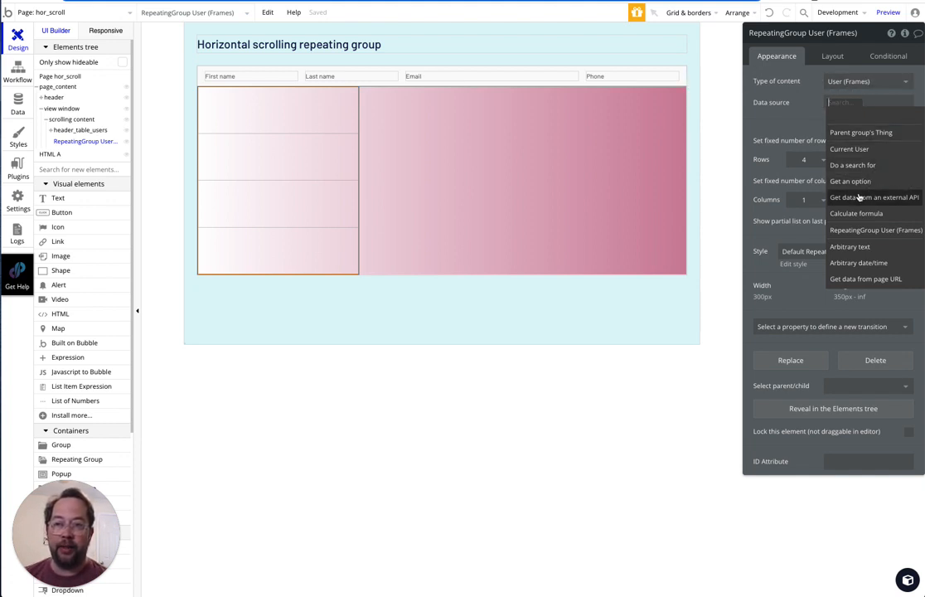
click(859, 199)
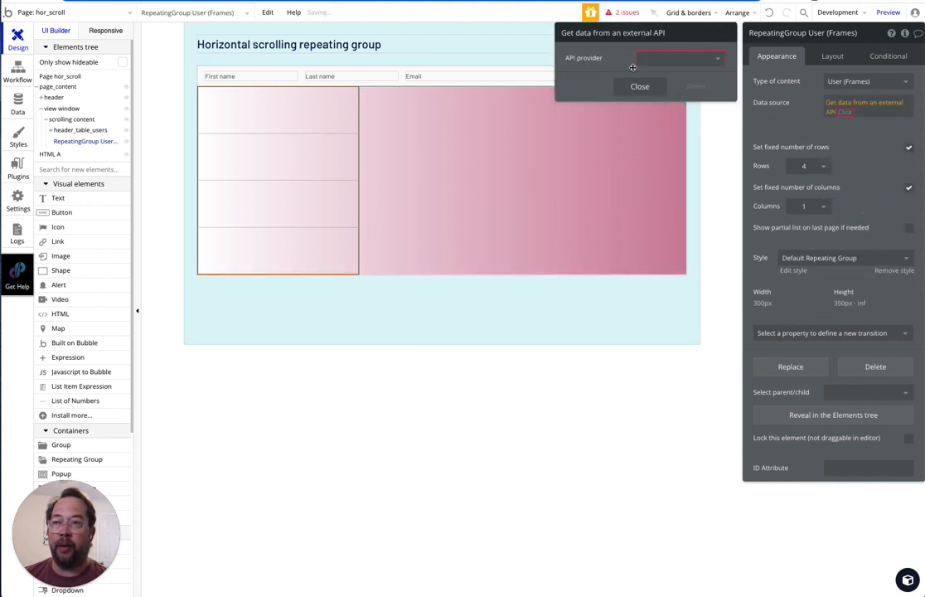
click(654, 59)
click(661, 75)
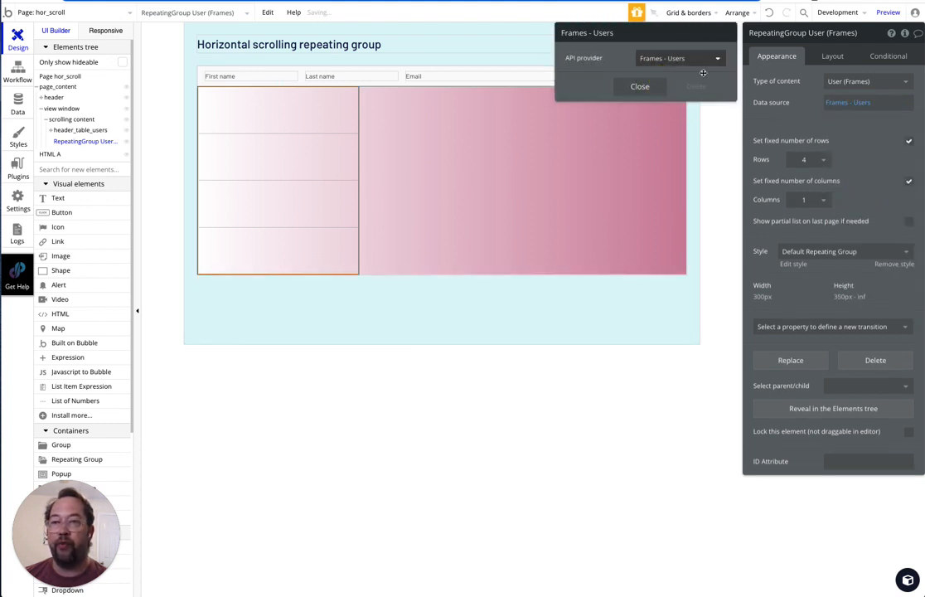
click(802, 111)
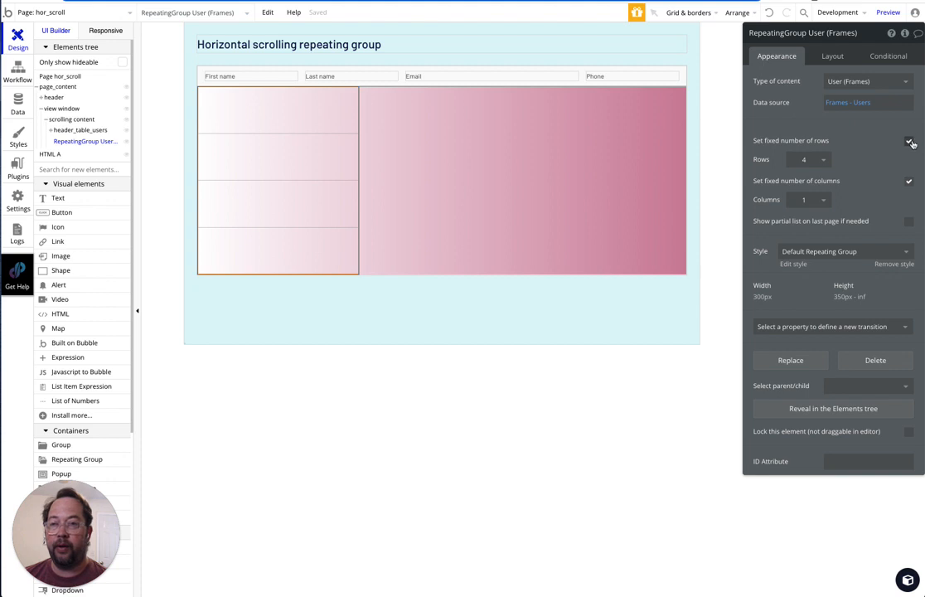
- Rename the repeating group as table_users and set its cell's container layout to Align to parent
click(832, 55)
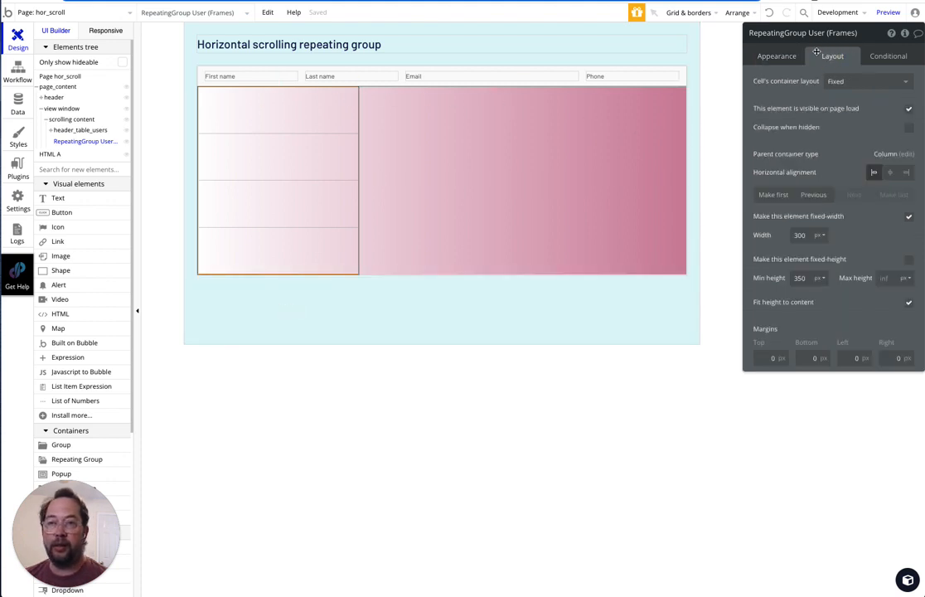
click(774, 32)
text(table_users)
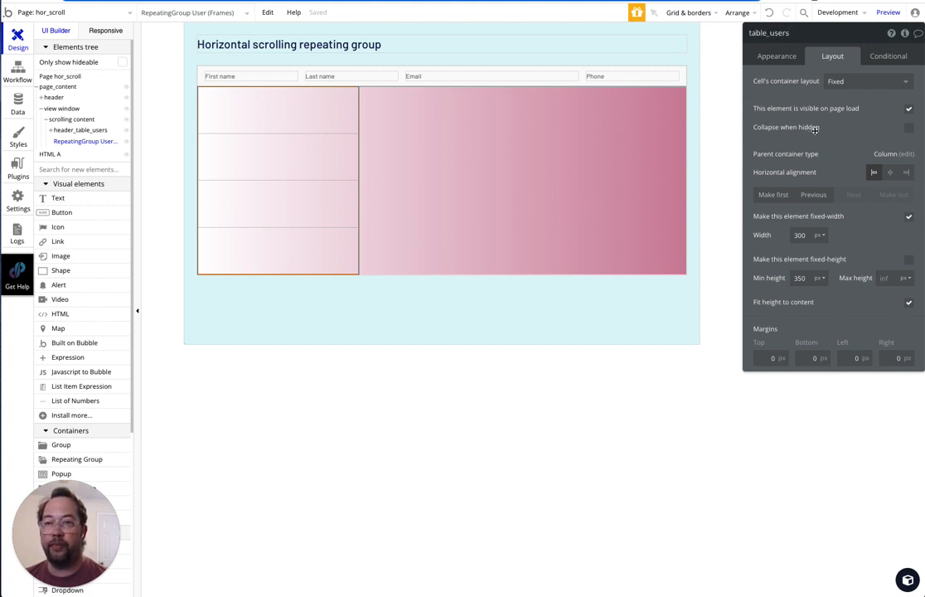
click(844, 80)
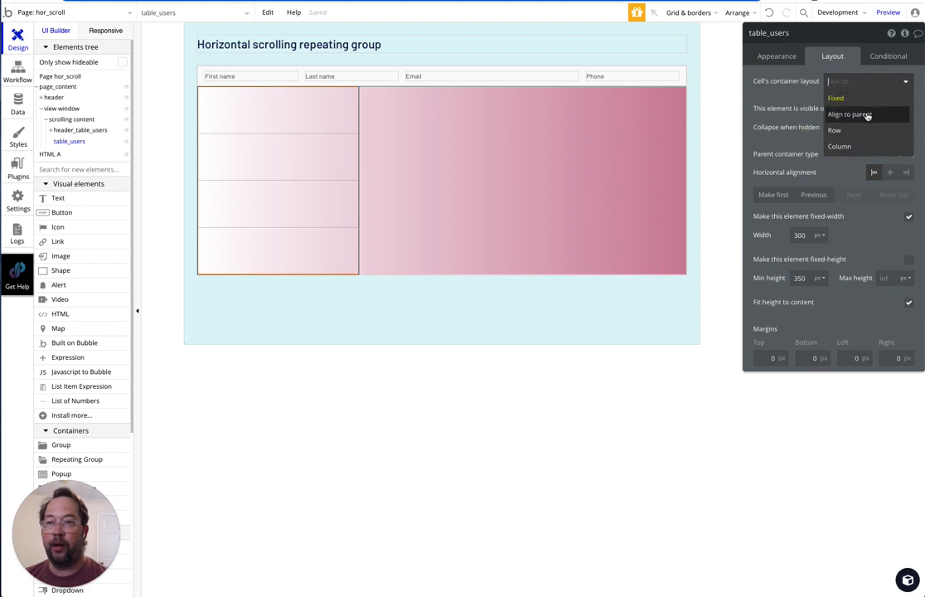
click(868, 116)
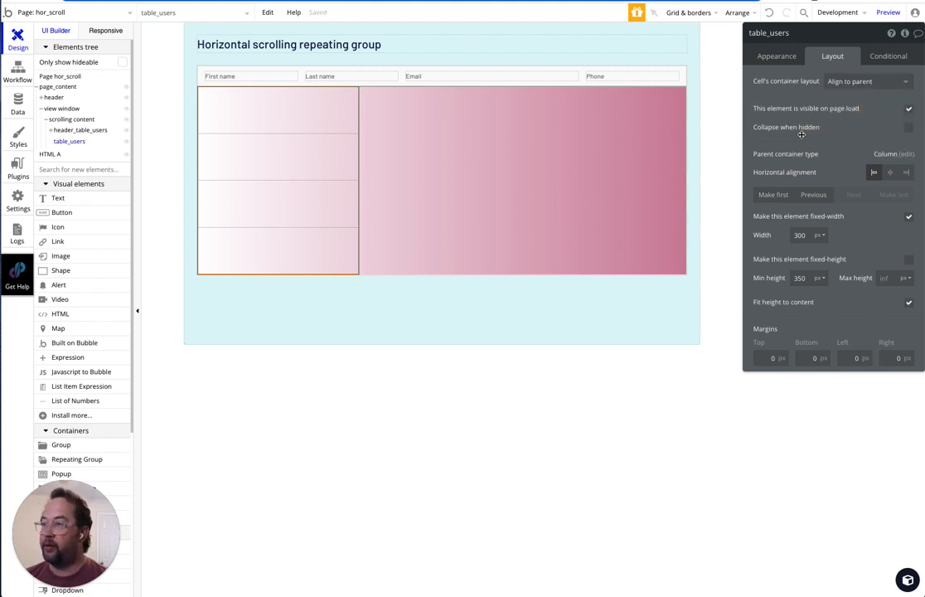
- Remove the fixed width from table_users and set its minimum width to 0 px
click(909, 216)
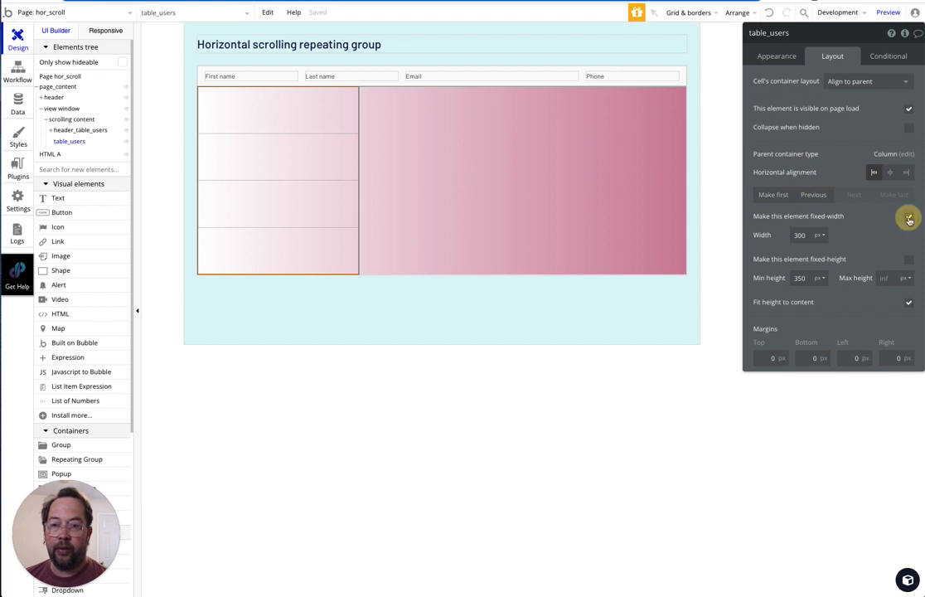
double_click(801, 235)
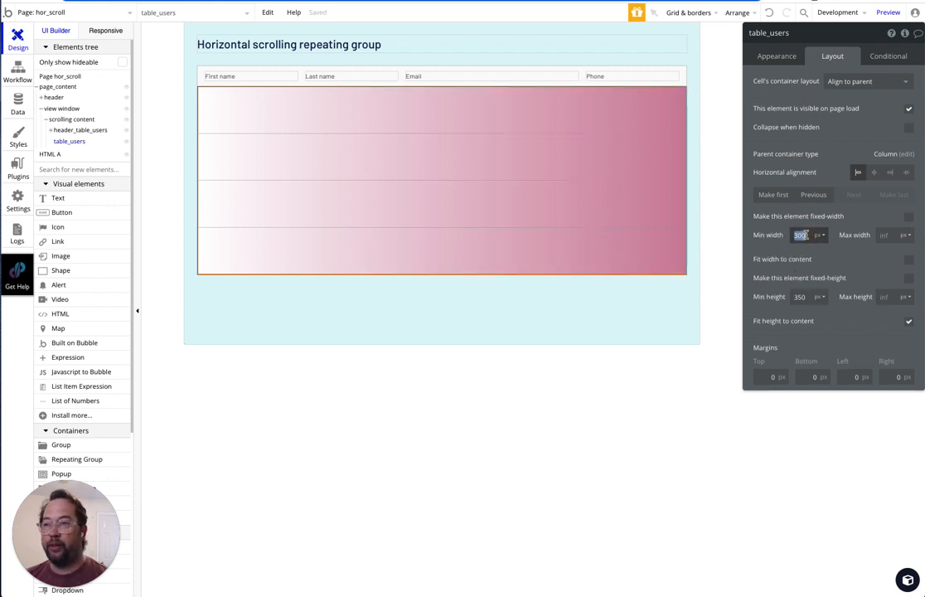
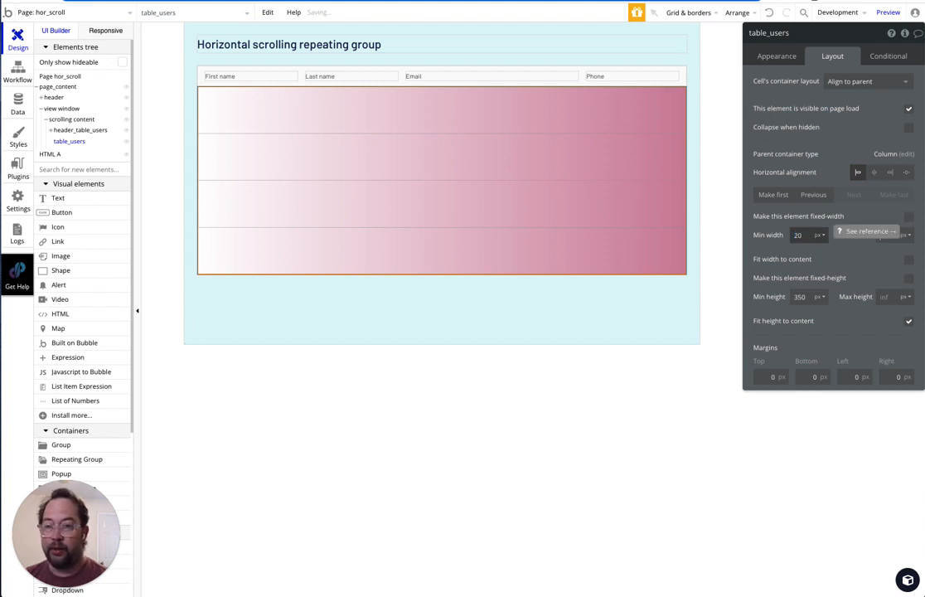
click(815, 144)
click(809, 235)
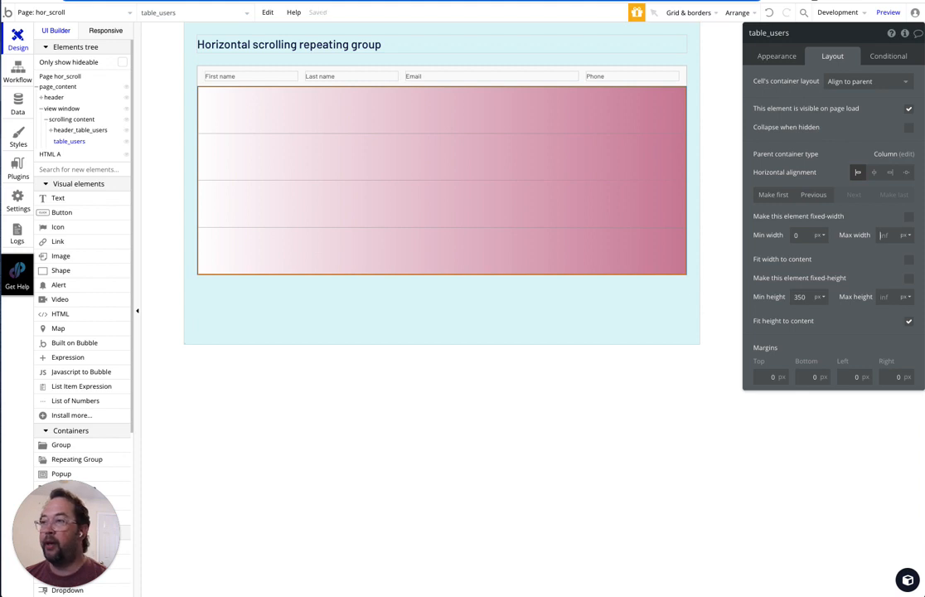
- Duplicate header_table_users and move the copy into the first cell of table_users
click(320, 82)
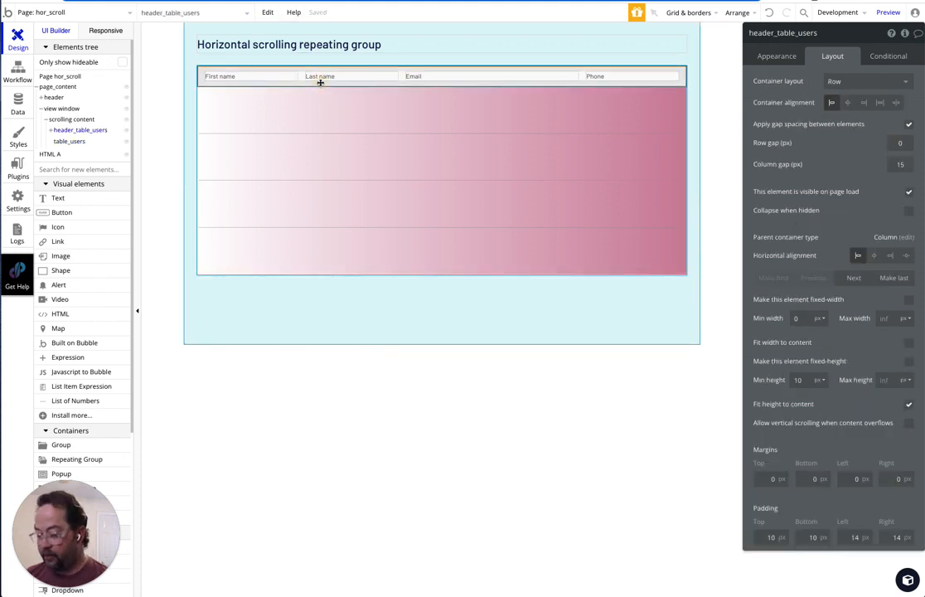
key(ctrl+c)
key(ctrl+v)
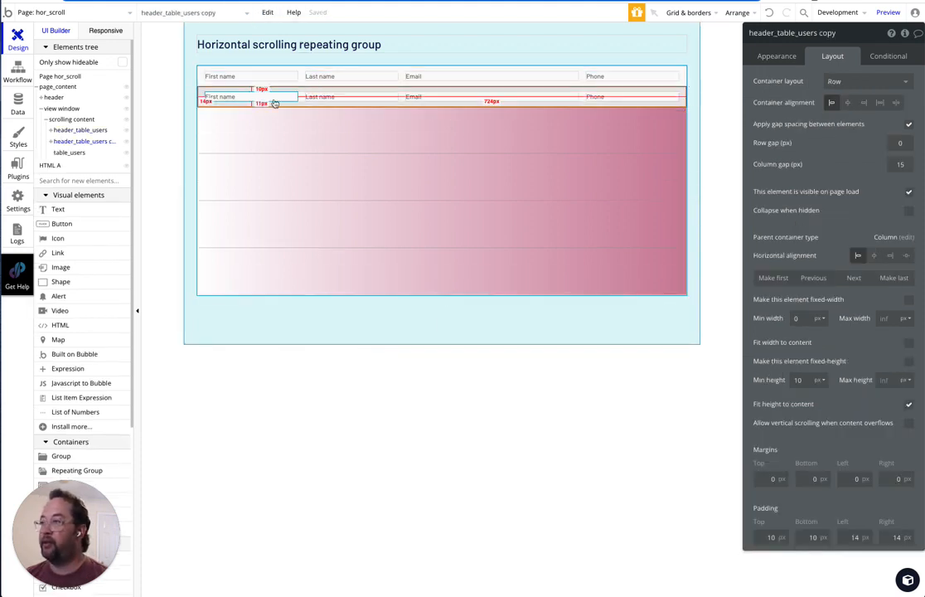
drag(75, 143, 307, 107)
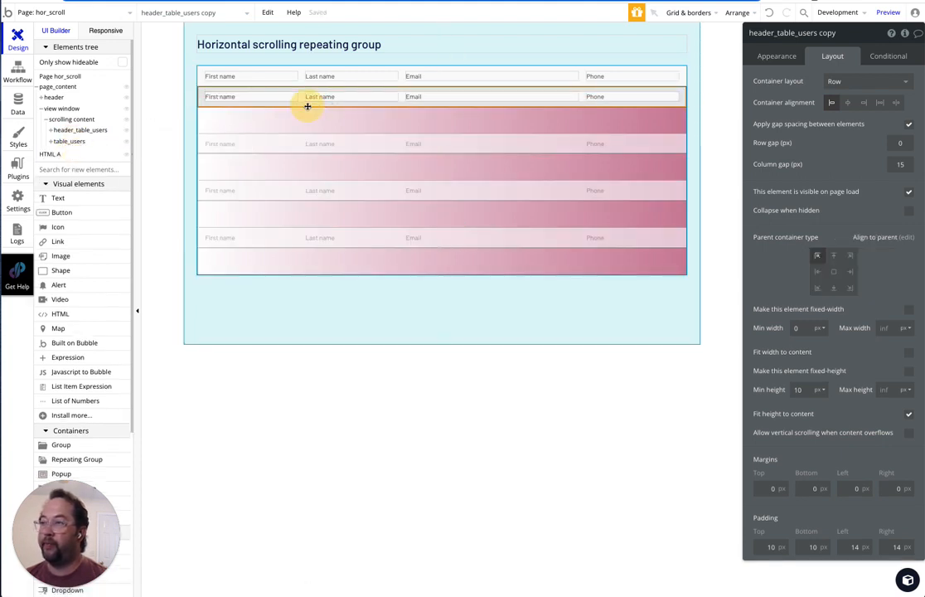
- Rename the copied group as cell_table_users and give it User (Frames) content sourced from Current cell's User (Frames)
click(783, 33)
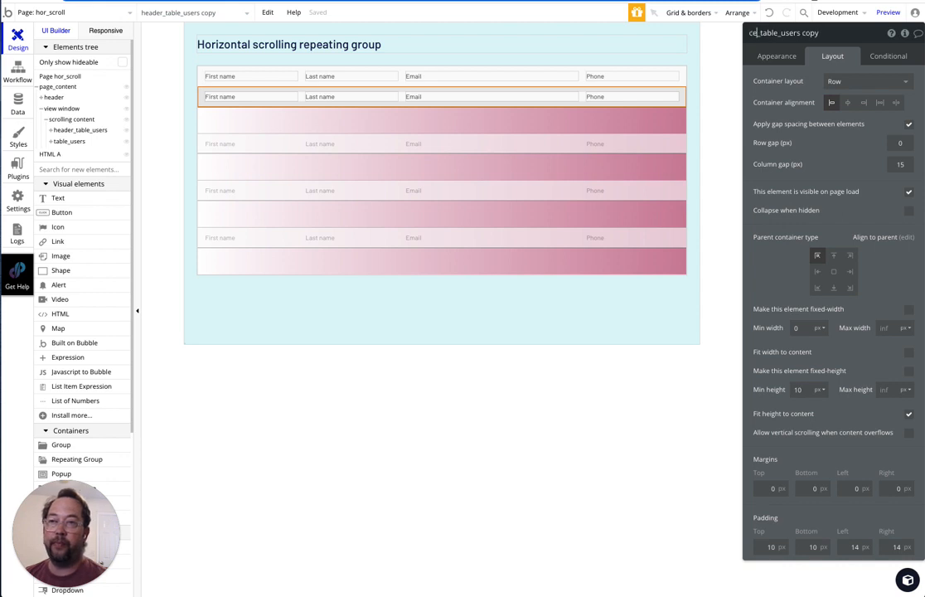
click(848, 28)
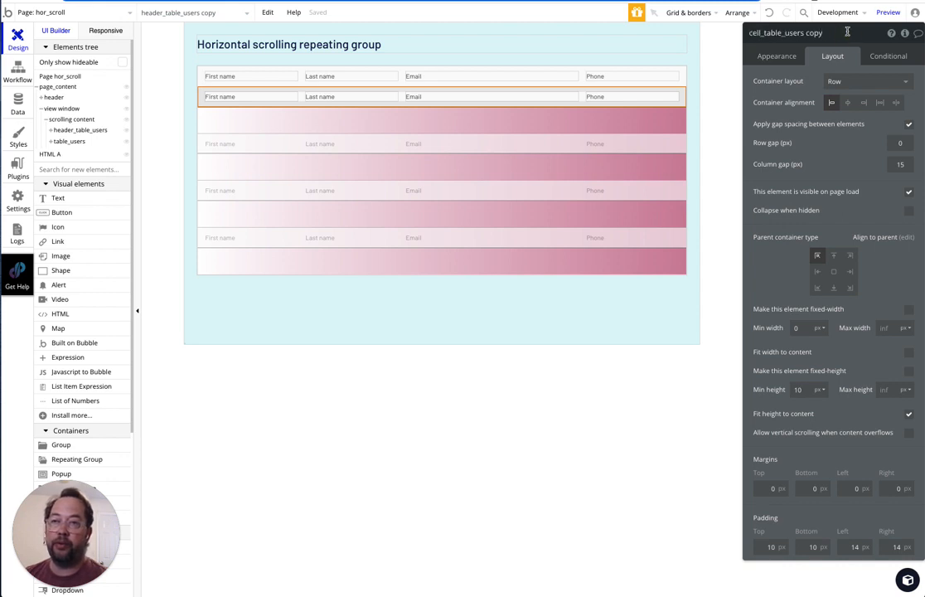
click(777, 56)
click(846, 102)
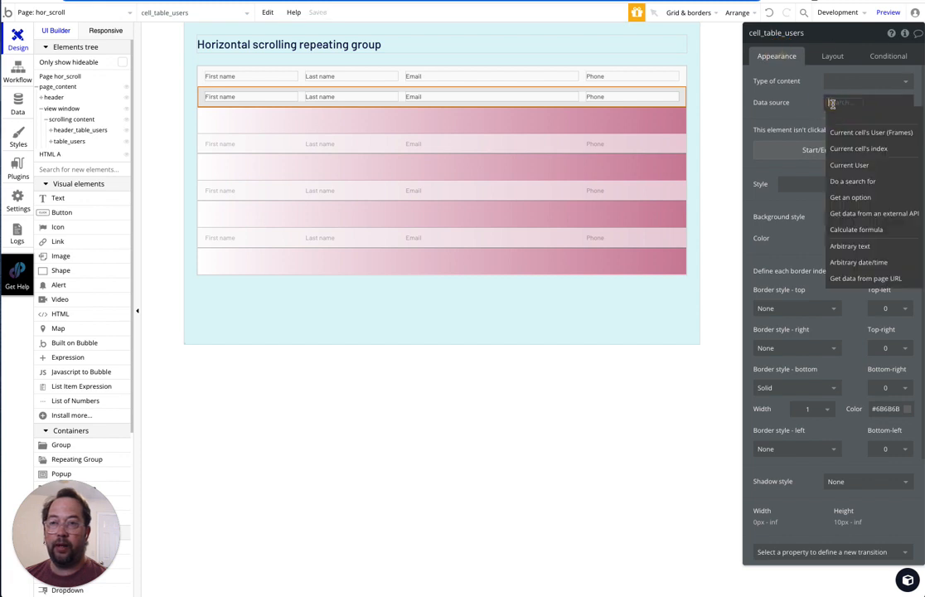
click(868, 133)
click(642, 133)
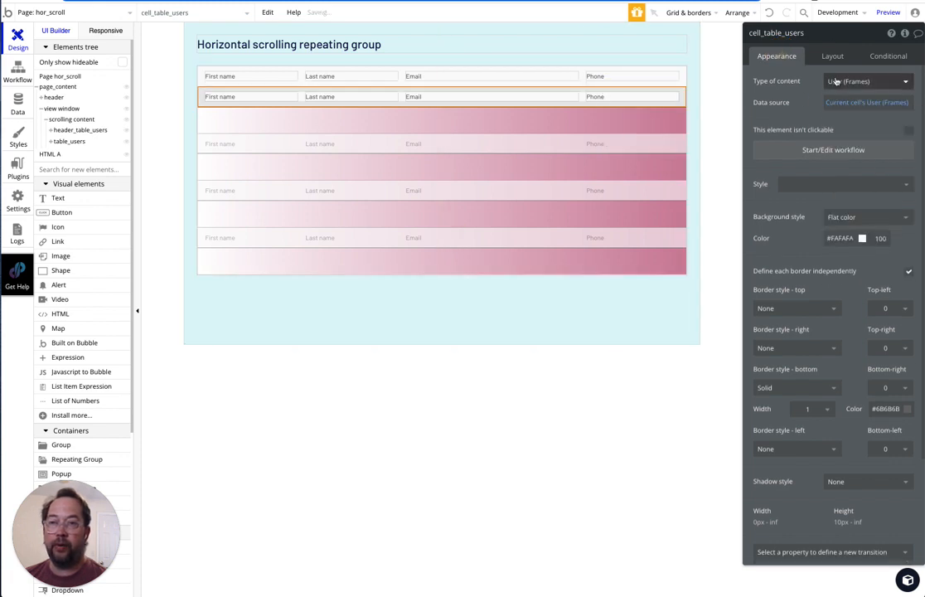
- Set the font size of the First name and Last name texts in cell_table_users to 15
click(263, 97)
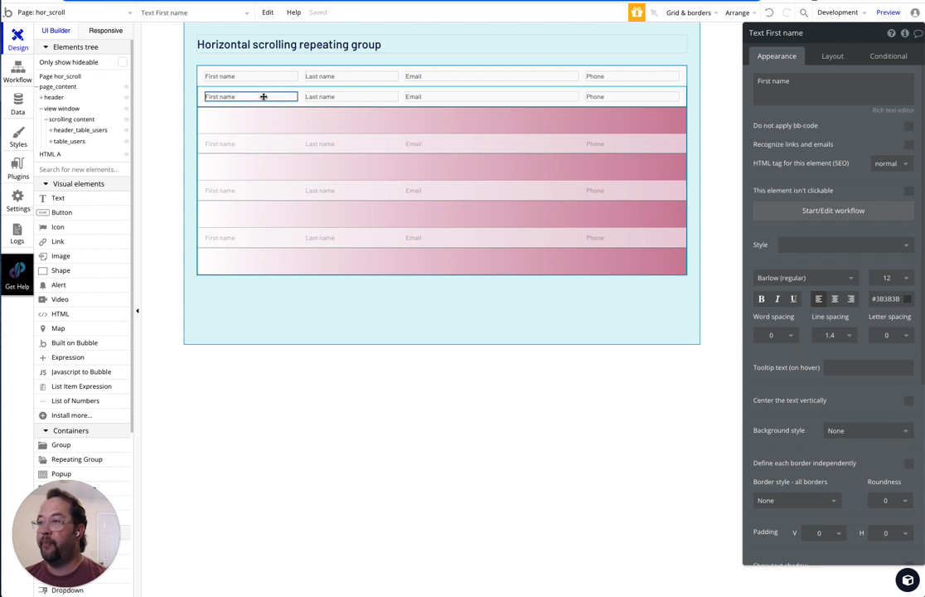
click(891, 278)
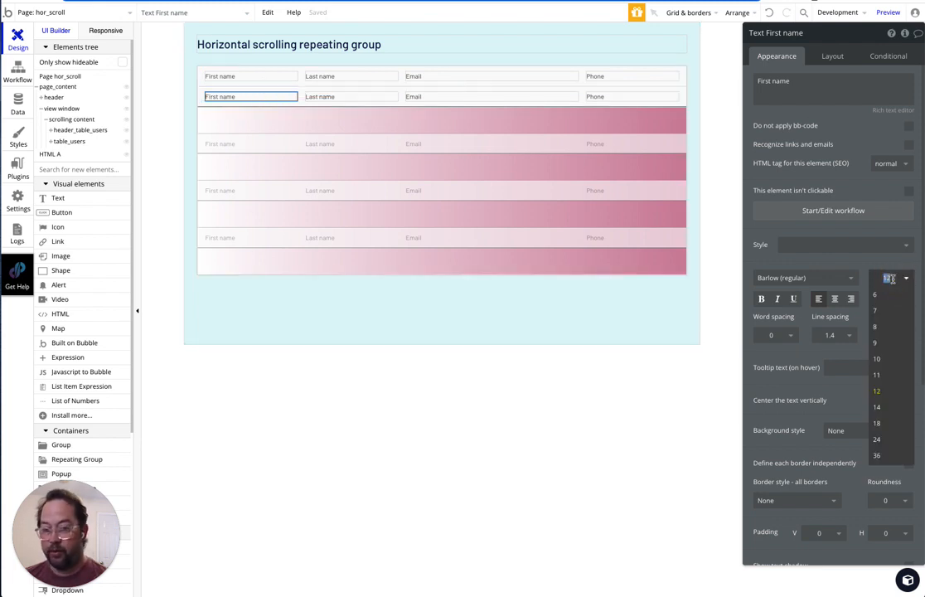
text(15)
click(356, 96)
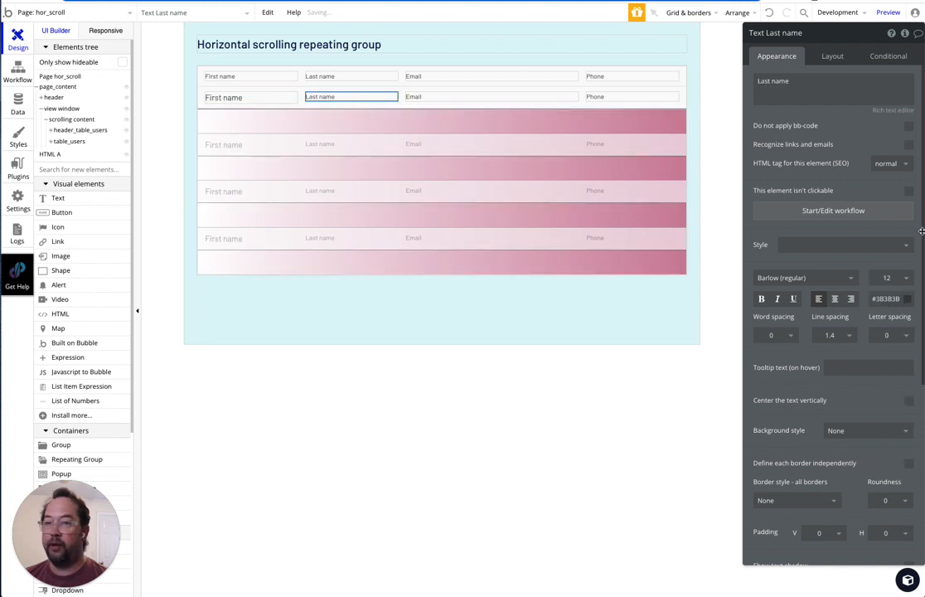
click(886, 278)
text(15)
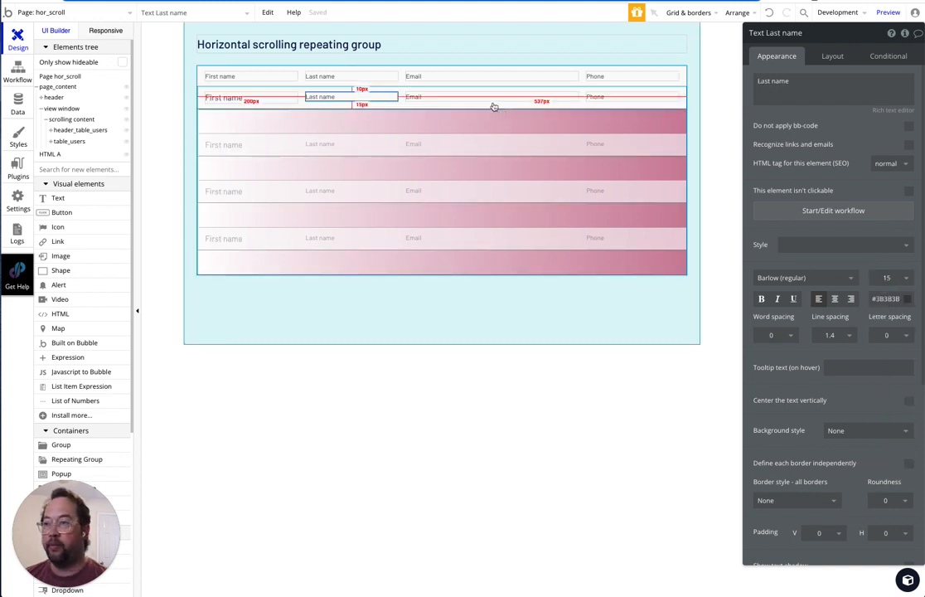
- Set the font size of the Email and Phone texts in cell_table_users to 15
click(489, 96)
click(887, 278)
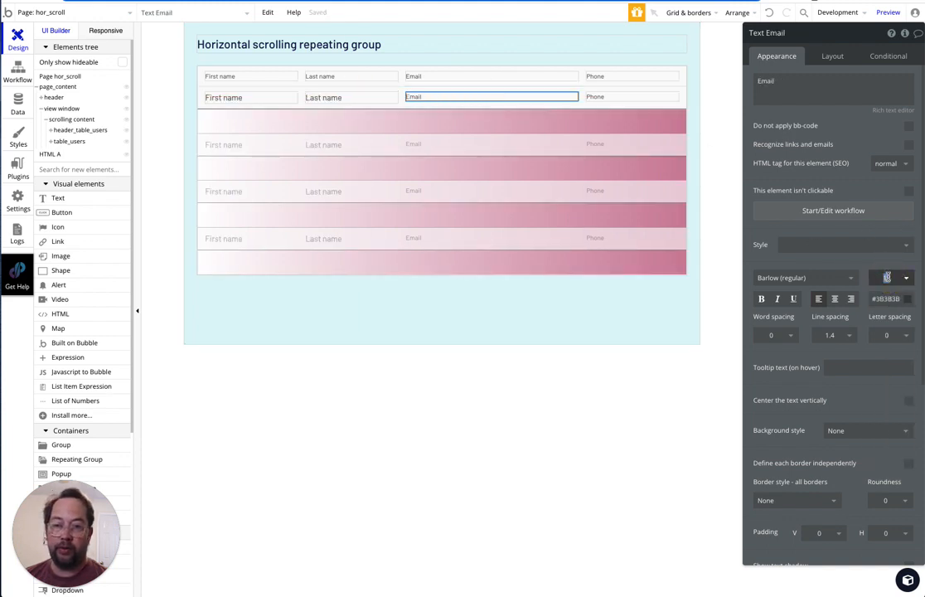
text(15)
click(647, 96)
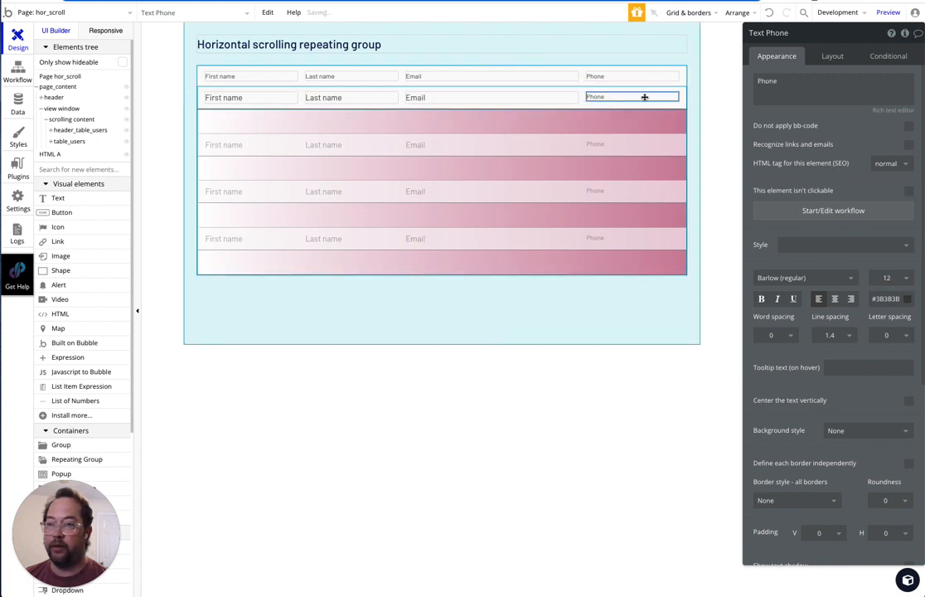
click(893, 280)
click(887, 278)
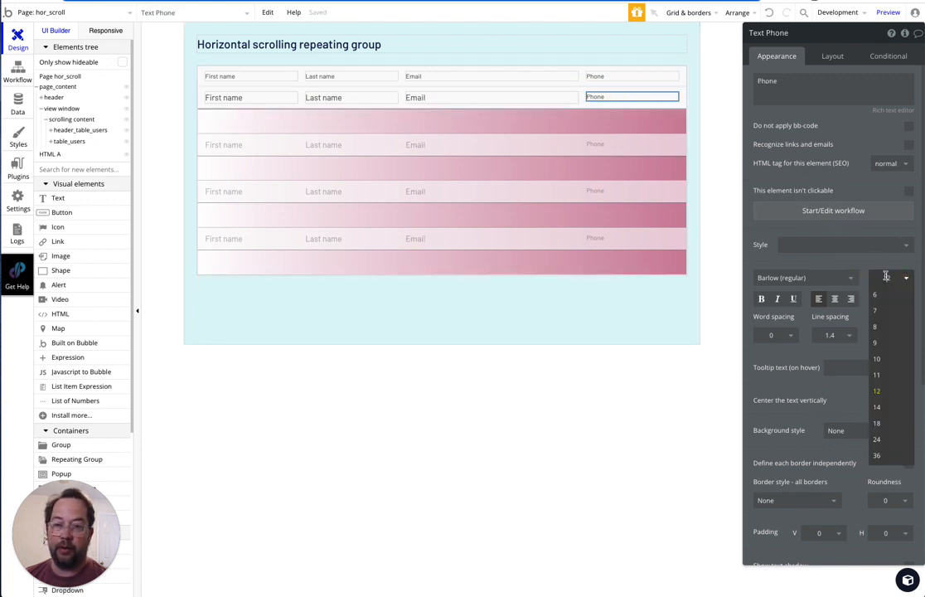
text(15)
key(Return)
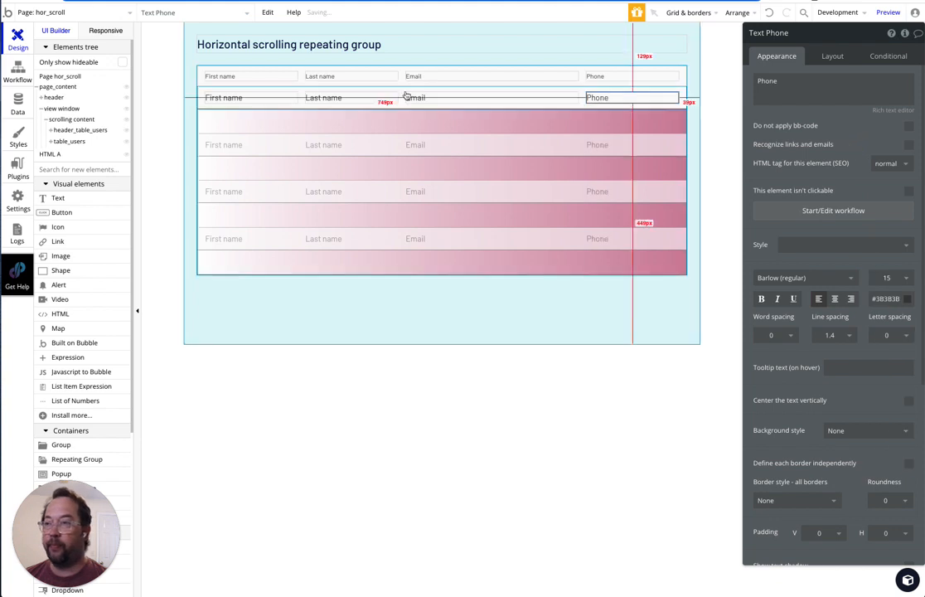
- Replace the cell's First name text with the dynamic value Parent group's User (Frames)'s name_first
click(238, 97)
click(786, 81)
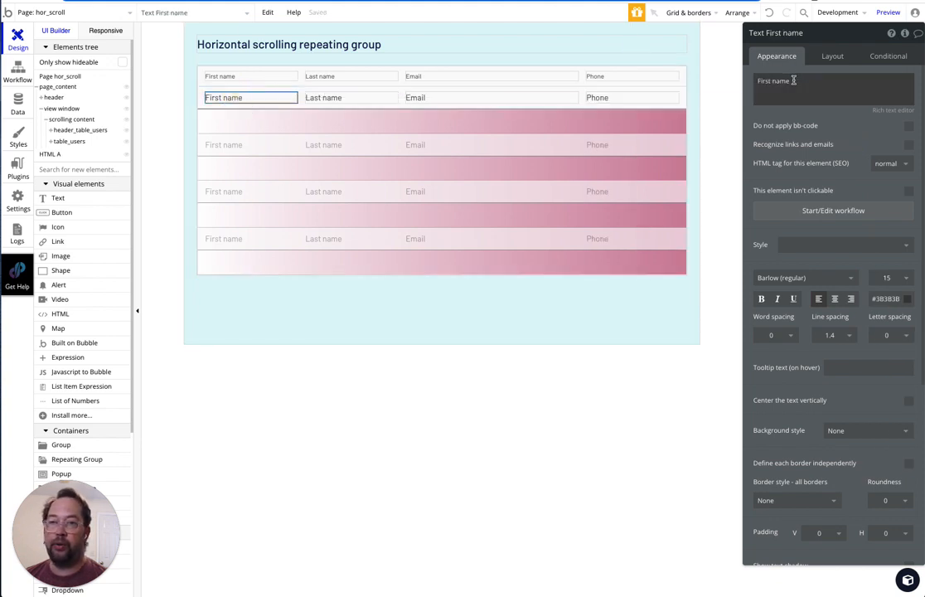
drag(796, 81, 757, 82)
click(691, 78)
click(829, 117)
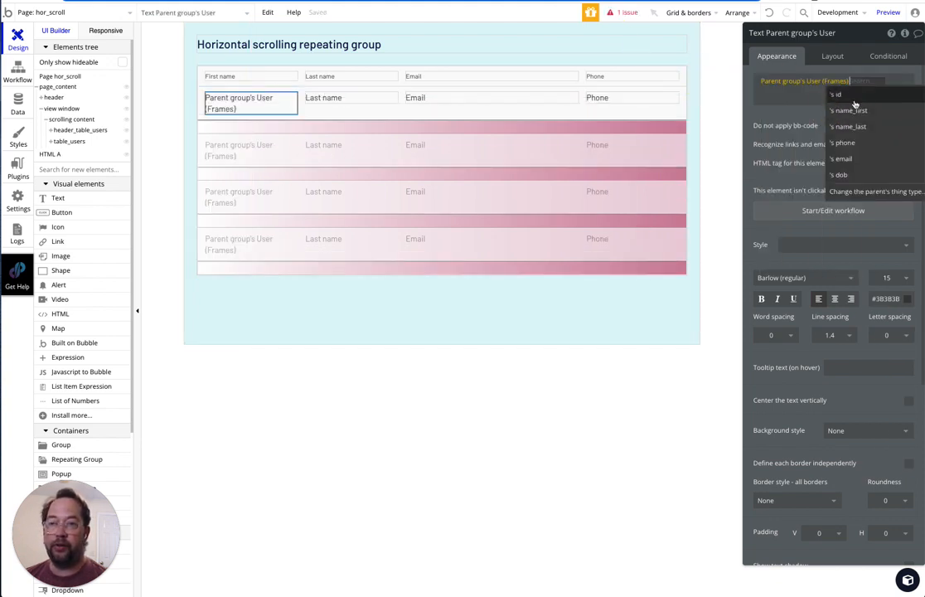
click(846, 108)
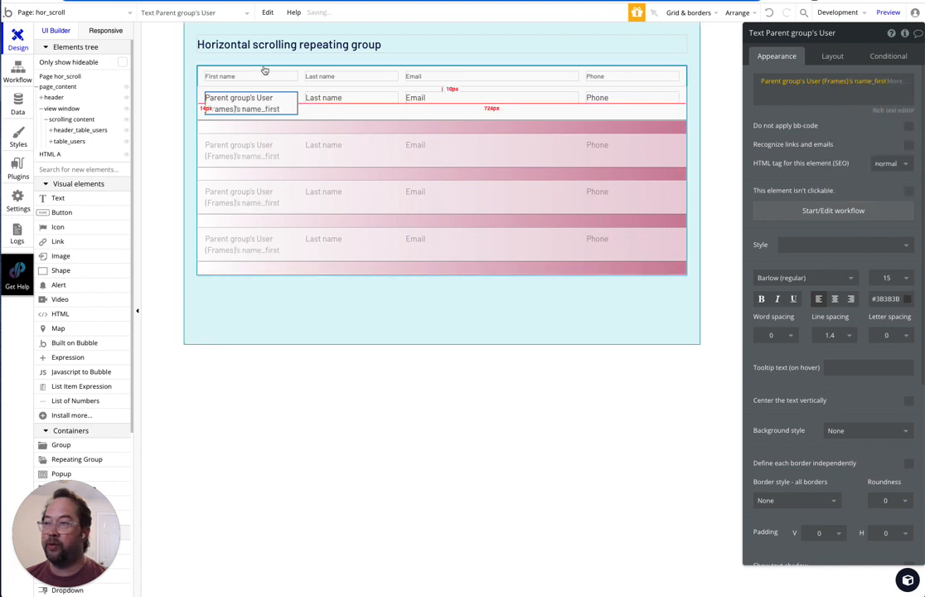
- Replace the cell's Last name text with the dynamic value Parent group's User (Frames)'s name_last
click(323, 97)
drag(791, 82, 756, 81)
click(714, 83)
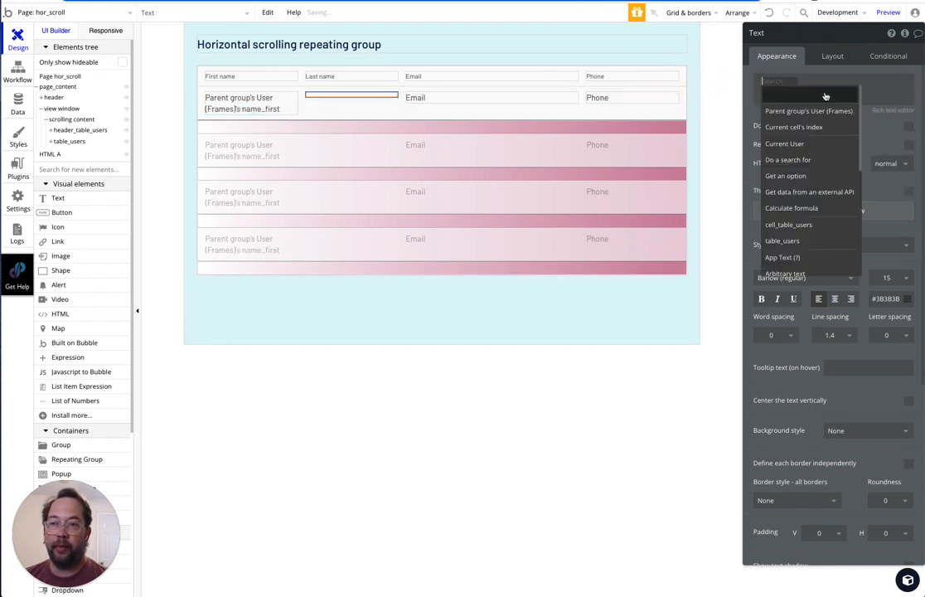
click(826, 110)
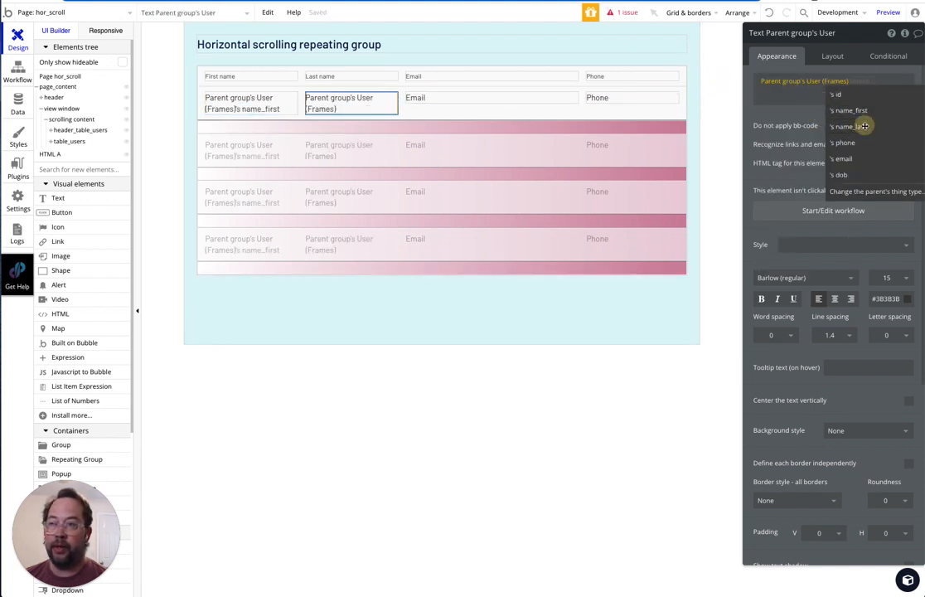
click(864, 123)
- Replace the cell's Email text with the dynamic value Parent group's User (Frames)'s email
click(471, 97)
double_click(772, 84)
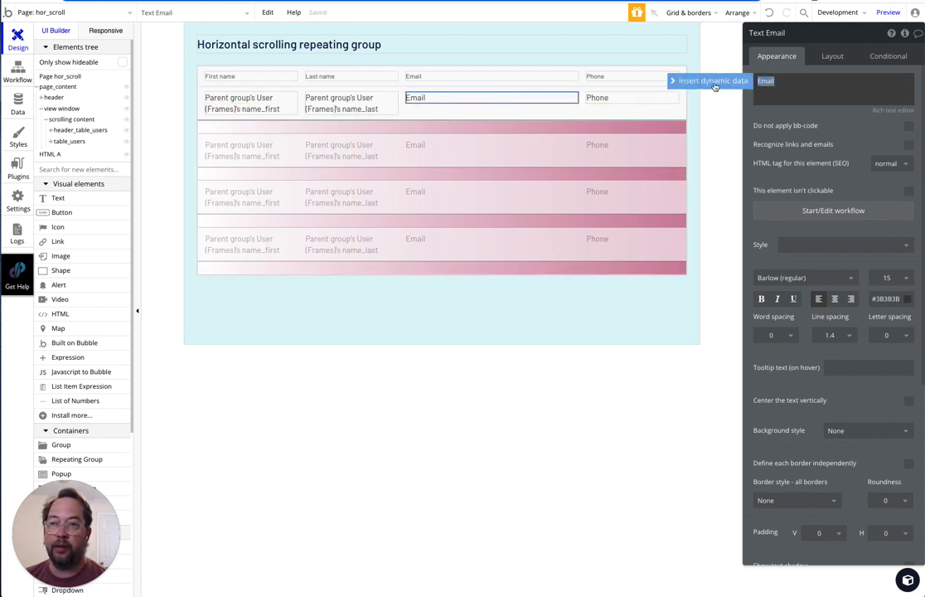
click(713, 82)
click(788, 107)
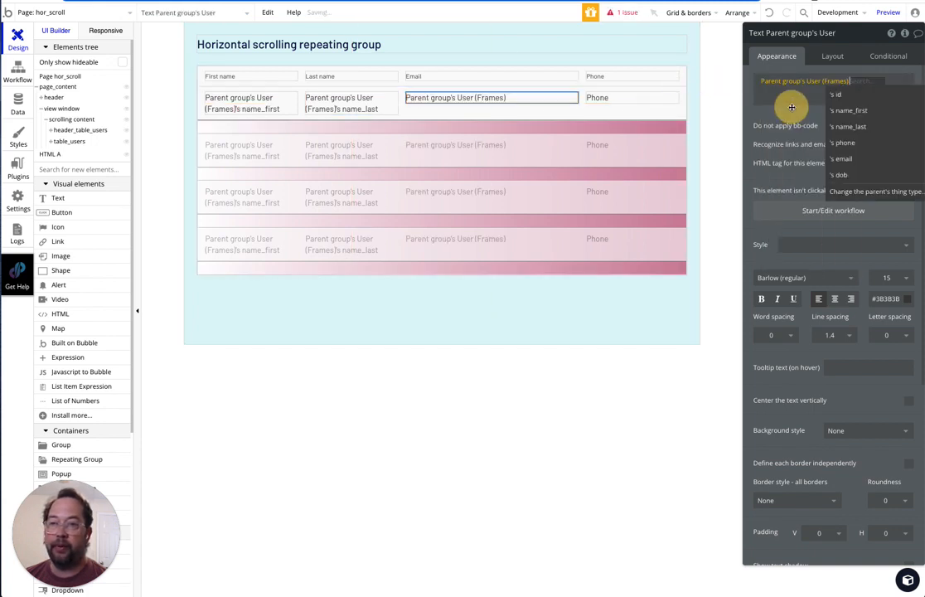
click(862, 158)
- Replace the cell's Phone text with the dynamic value Parent group's User (Frames)'s phone
click(614, 97)
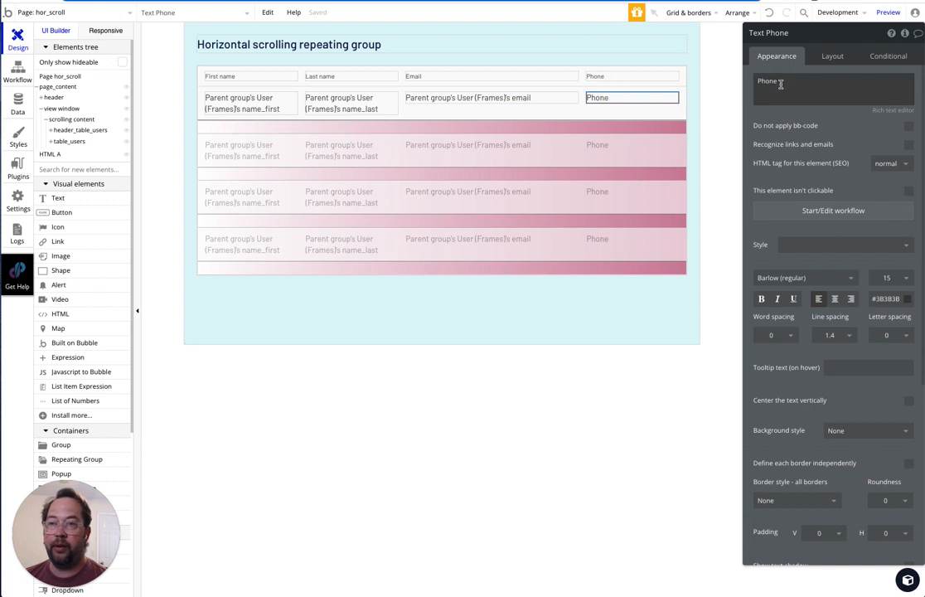
double_click(772, 82)
click(705, 82)
click(816, 110)
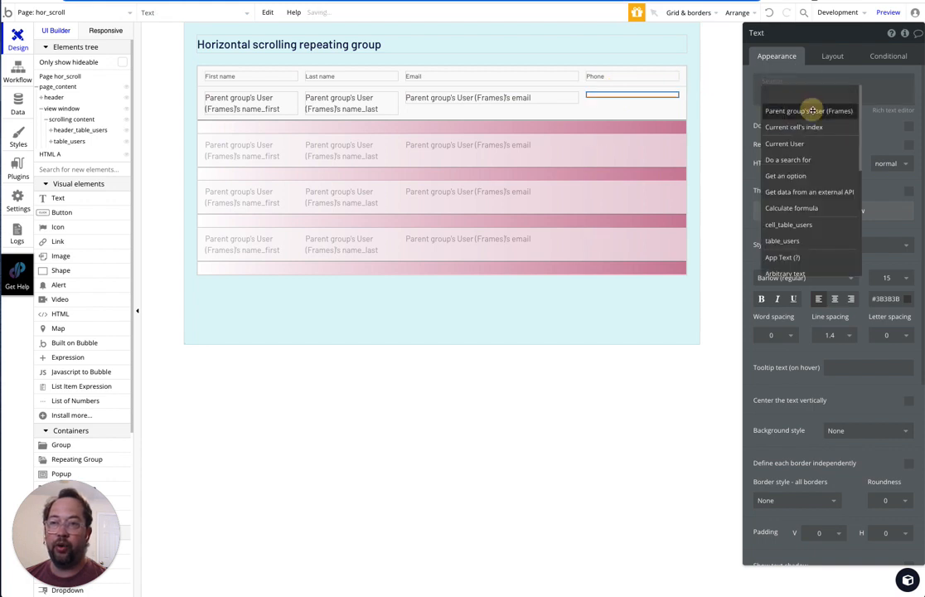
click(864, 148)
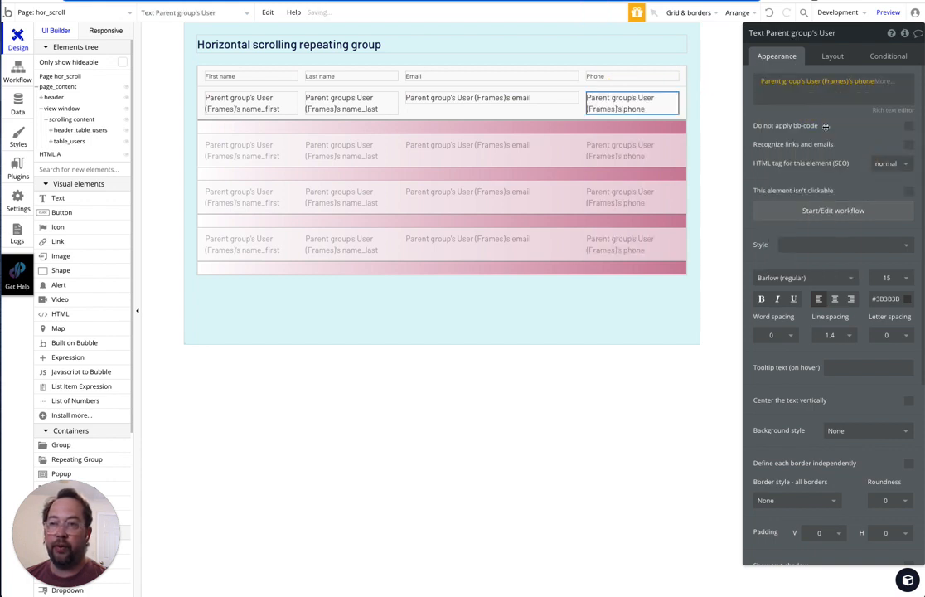
- Remove the fixed number of rows from table_users and set its minimum row height to 20 px
click(344, 128)
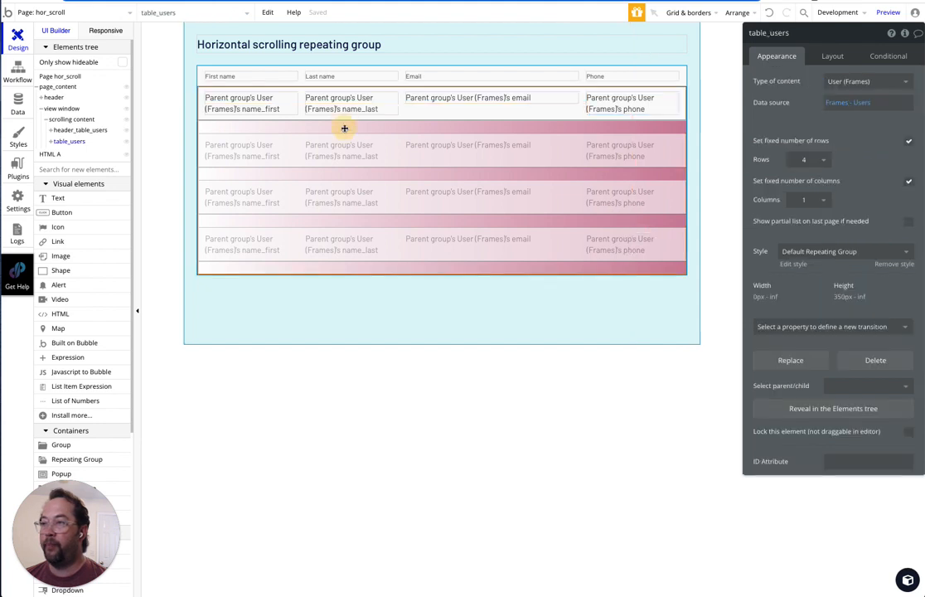
click(428, 110)
click(403, 126)
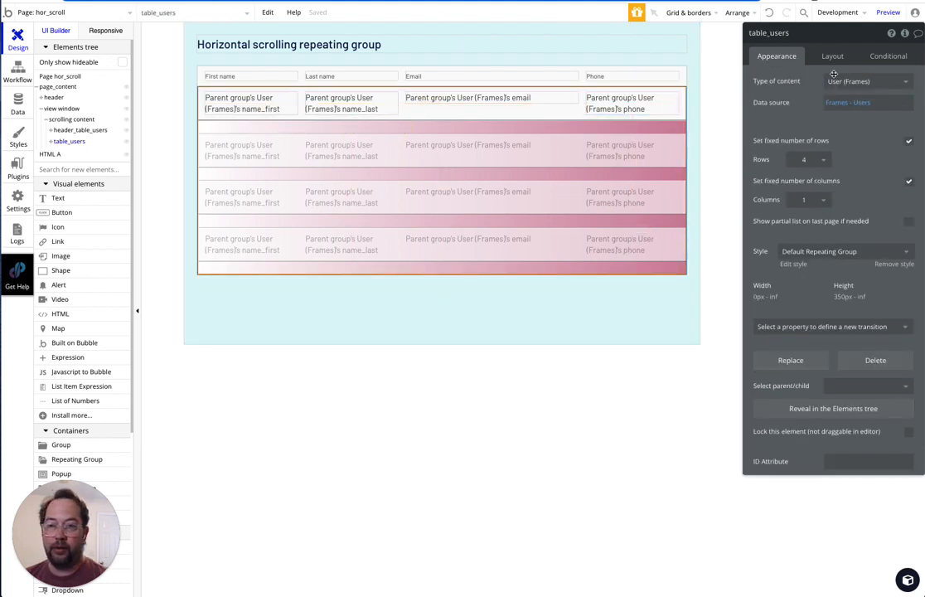
click(909, 140)
click(834, 160)
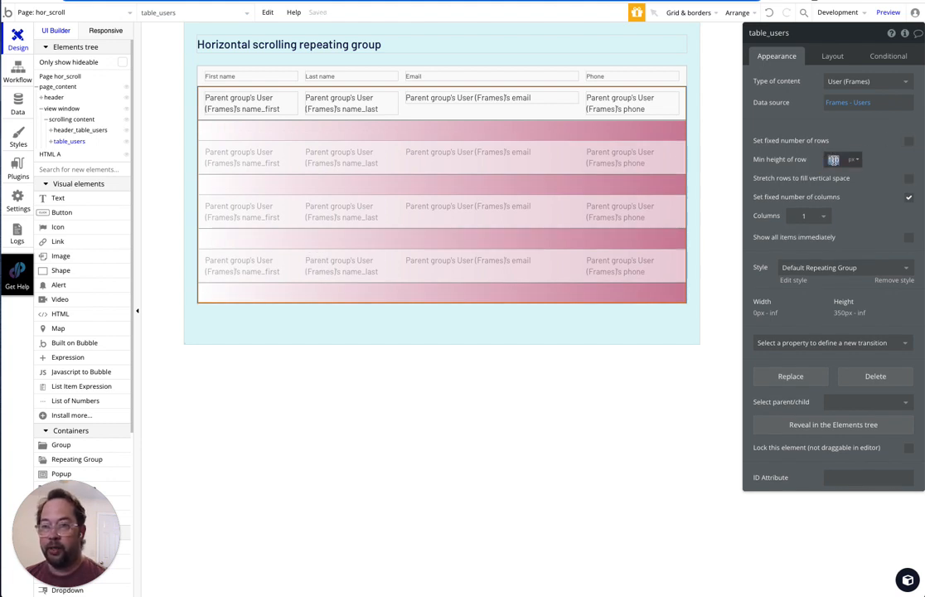
text(20)
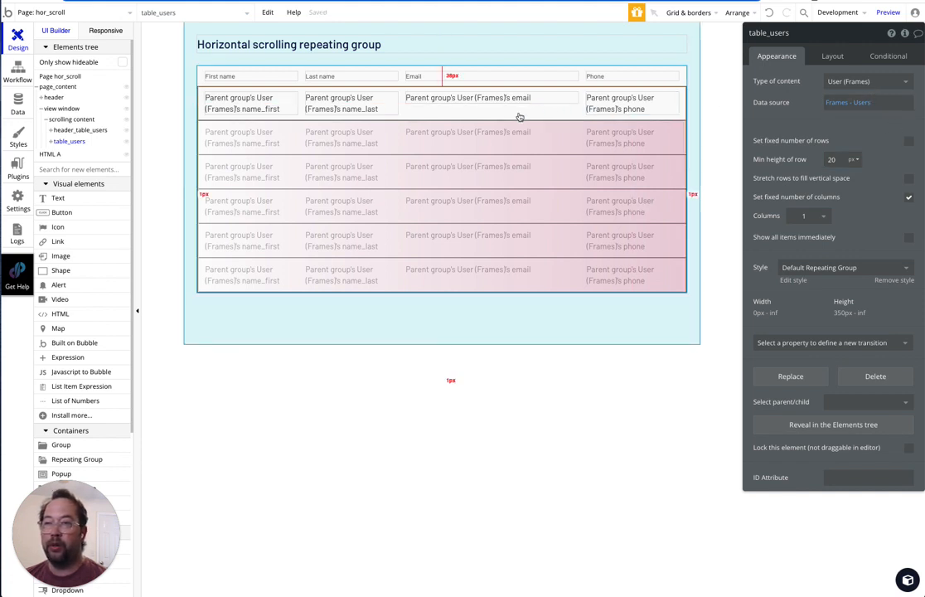
- Set the minimum height of the table_users repeating group to 20 px
click(830, 61)
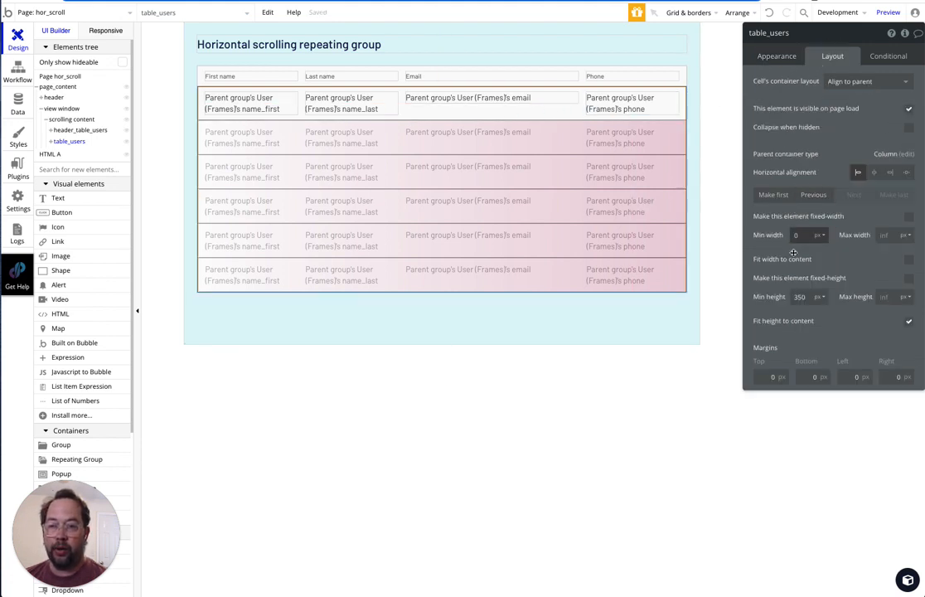
double_click(800, 297)
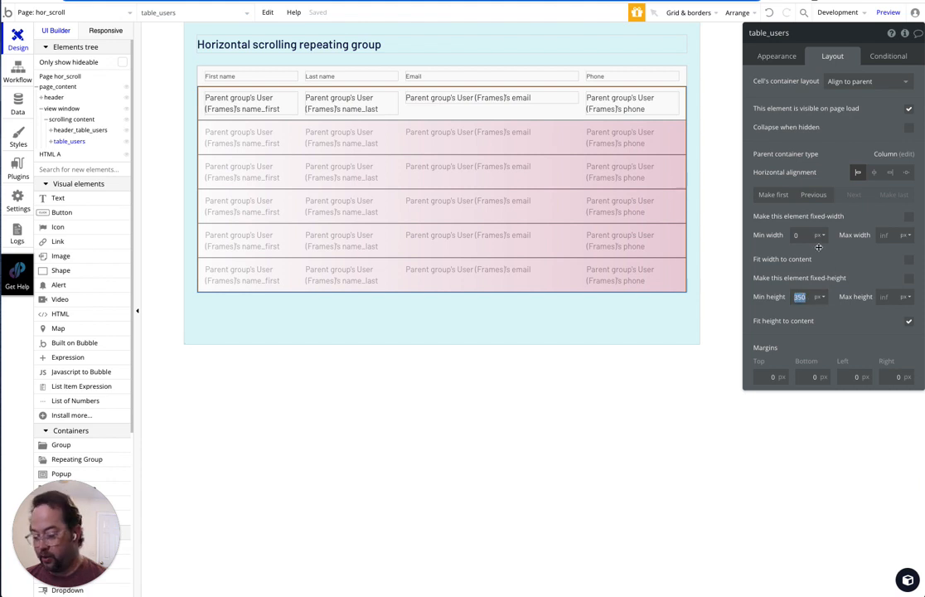
text(20)
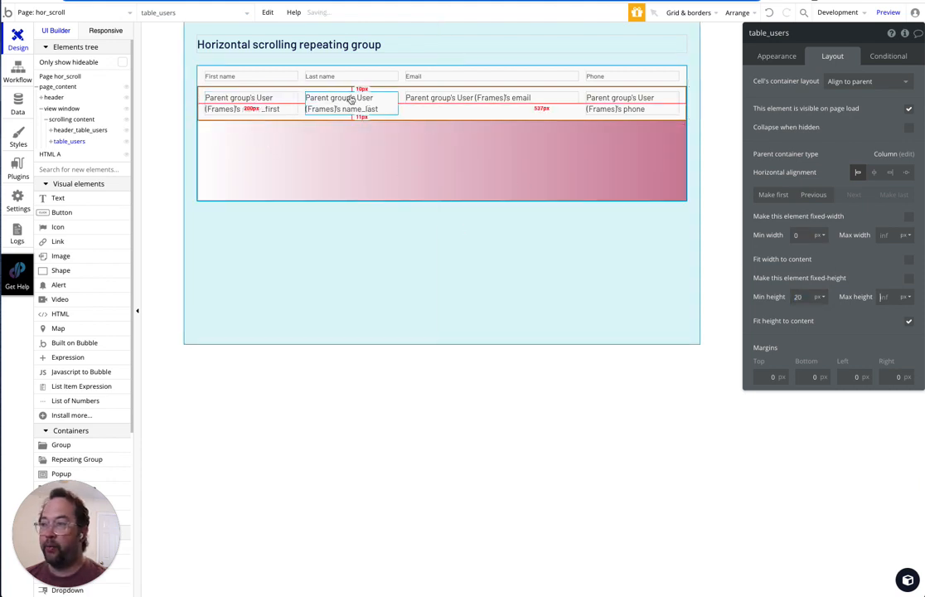
- Remove the gradient from the scrolling content group by setting its background style to None
click(340, 149)
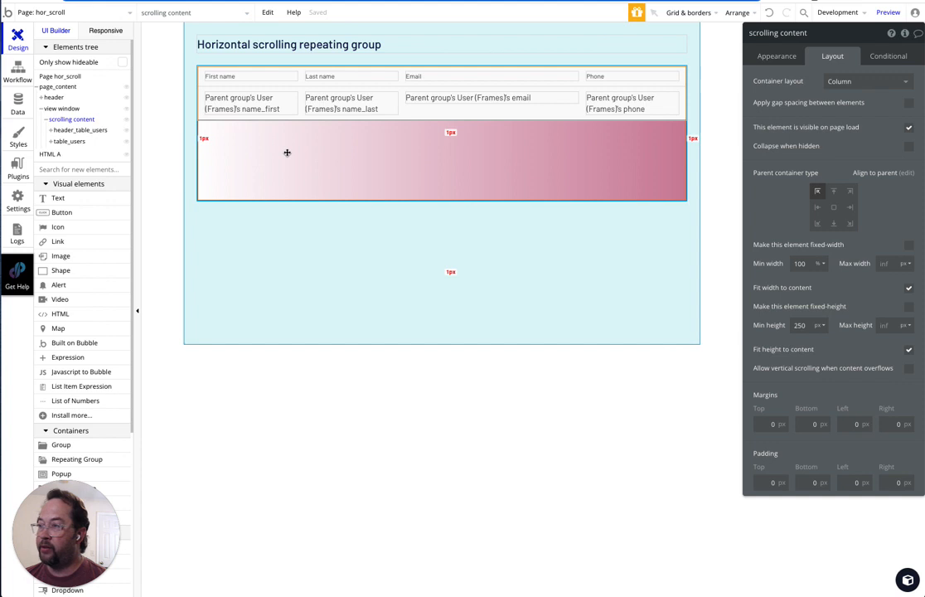
click(779, 57)
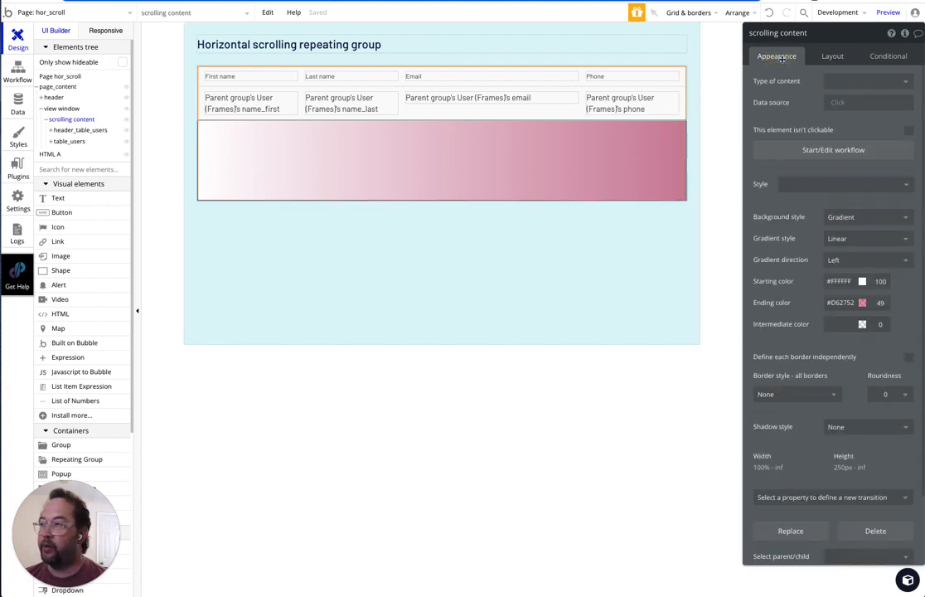
click(888, 218)
click(889, 232)
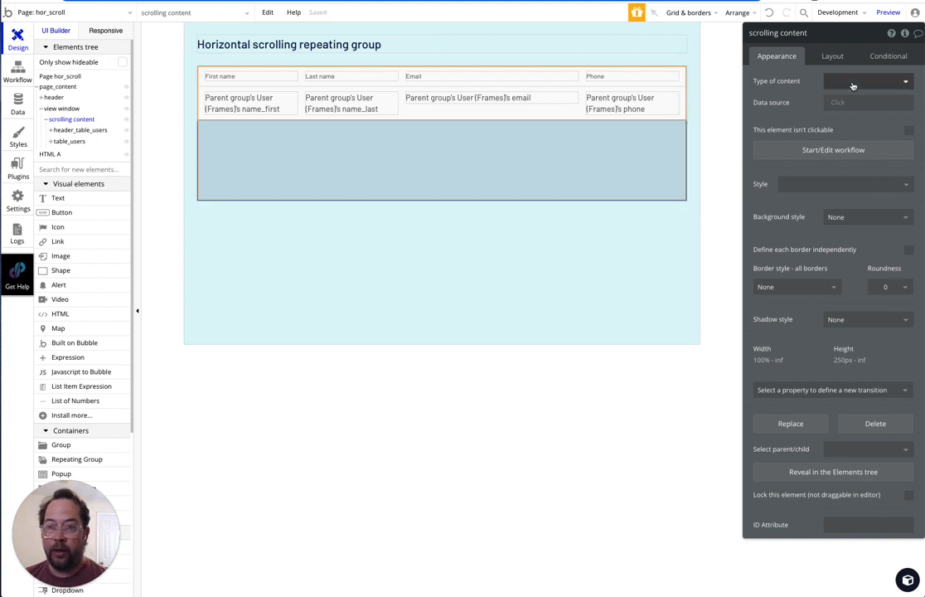
- Set the minimum height of the scrolling content group to 10 px
click(832, 56)
double_click(801, 324)
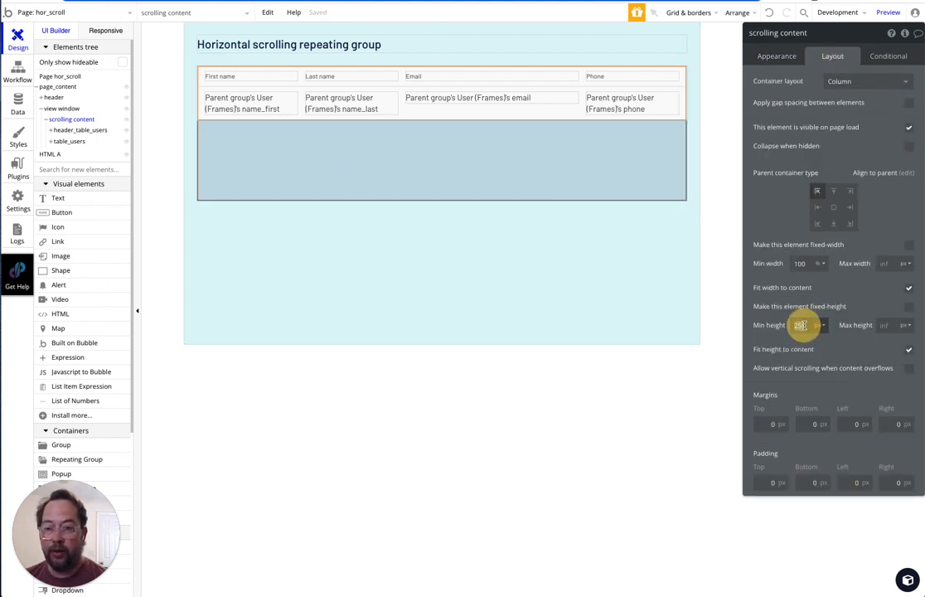
text(10)
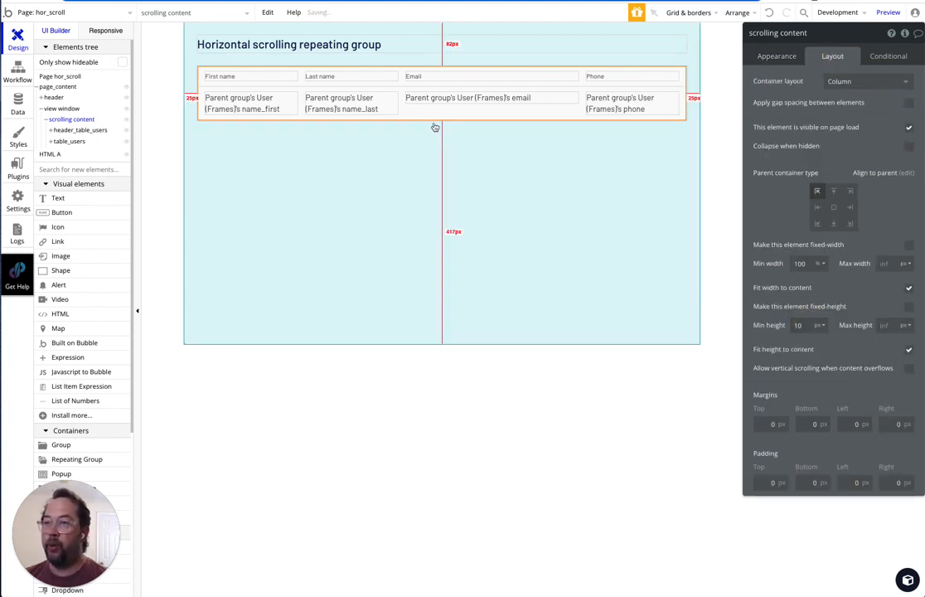
key(Tab)
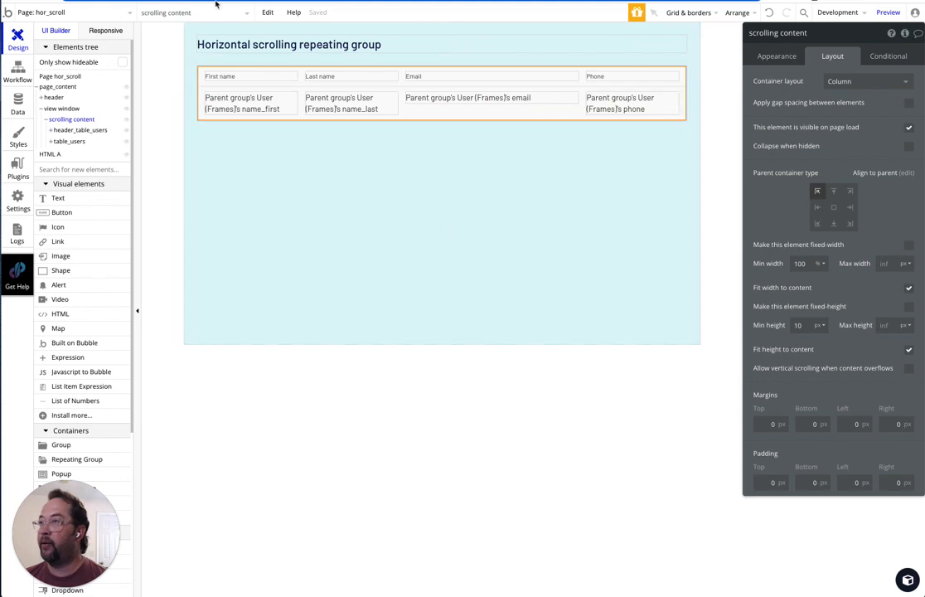
- Switch to the page preview, refresh it, narrow the viewport to 459 px, and test the table's horizontal scrolling
key(ctrl+Tab)
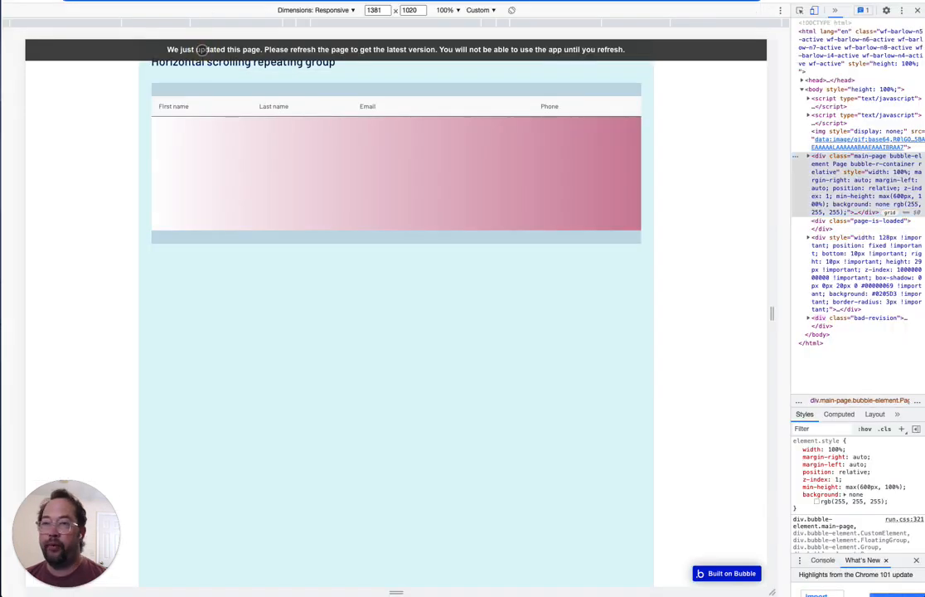
click(202, 50)
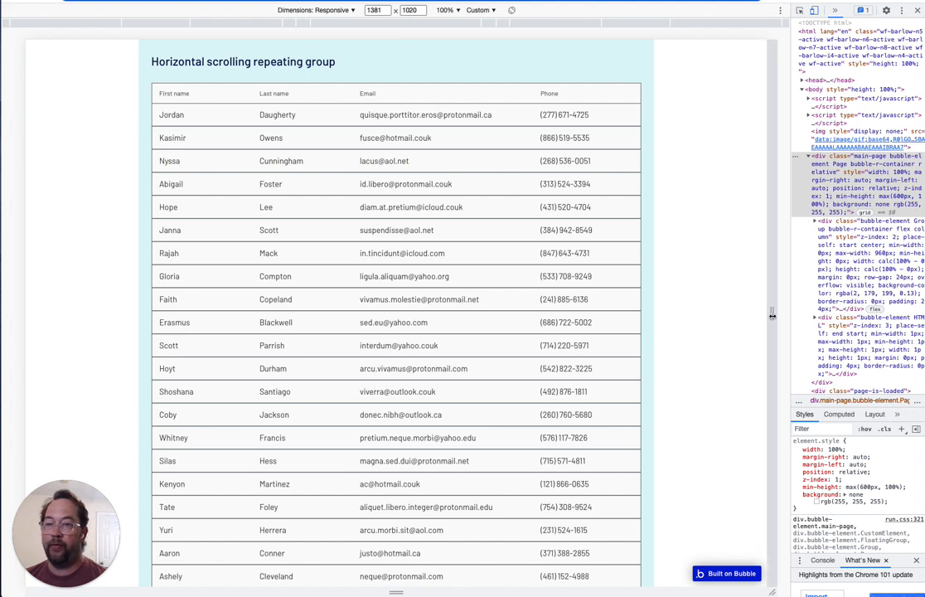
drag(772, 313, 527, 281)
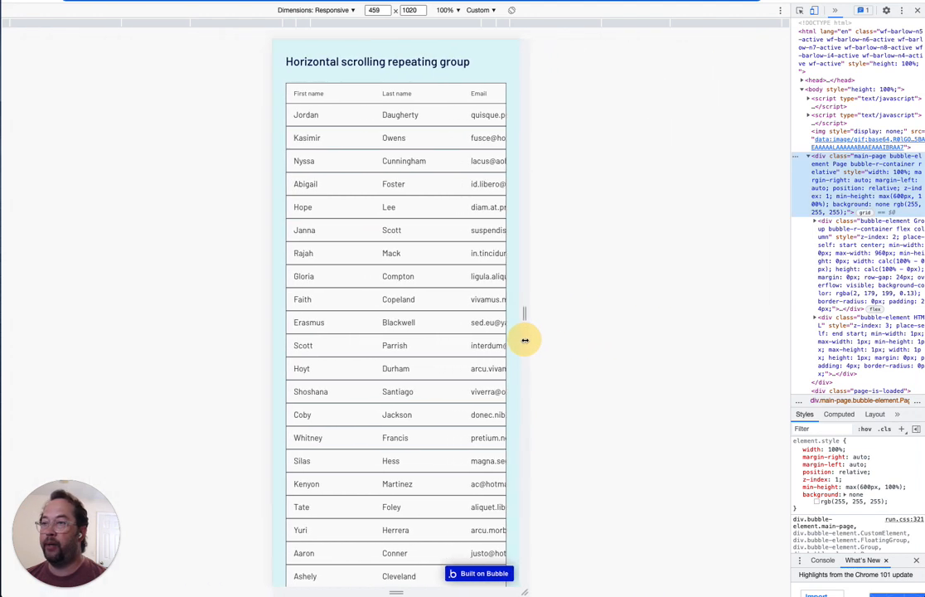
scroll(415, 204, right, 5)
scroll(415, 204, left, 5)
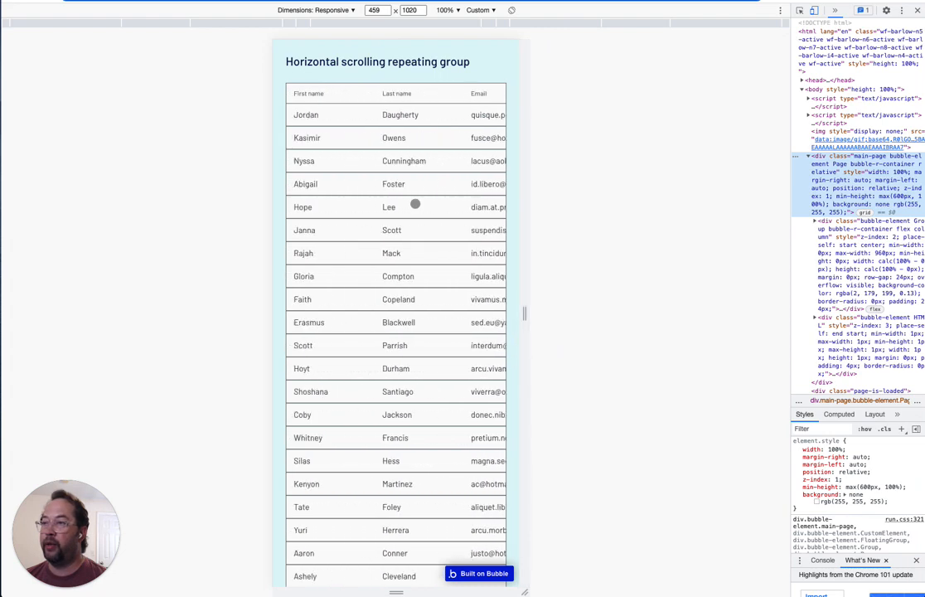
- Test the table's vertical and horizontal scrolling in the narrow preview, and widen the viewport to 1136 px
scroll(415, 204, down, 10)
scroll(415, 203, up, 10)
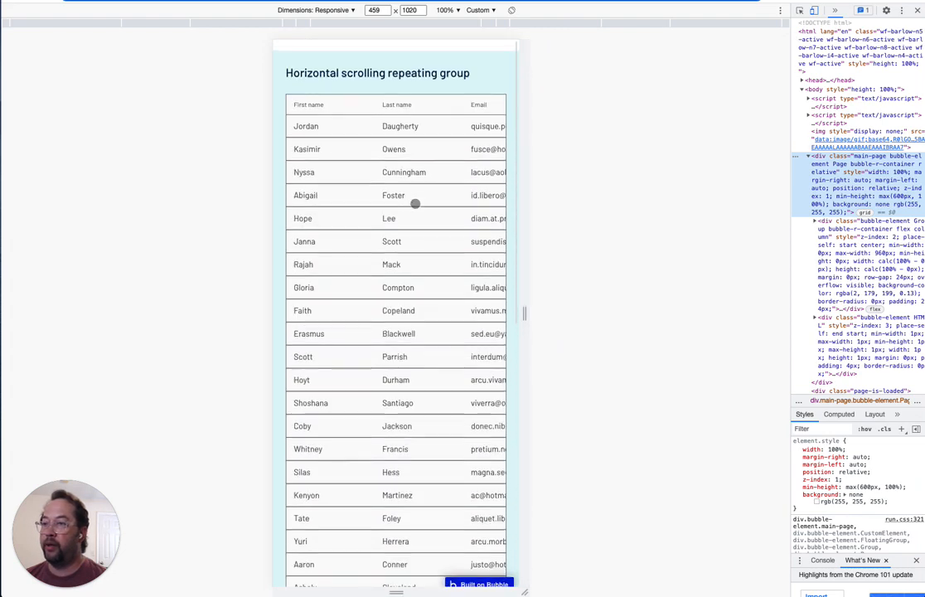
scroll(416, 204, down, 8)
scroll(416, 203, up, 8)
scroll(416, 203, right, 5)
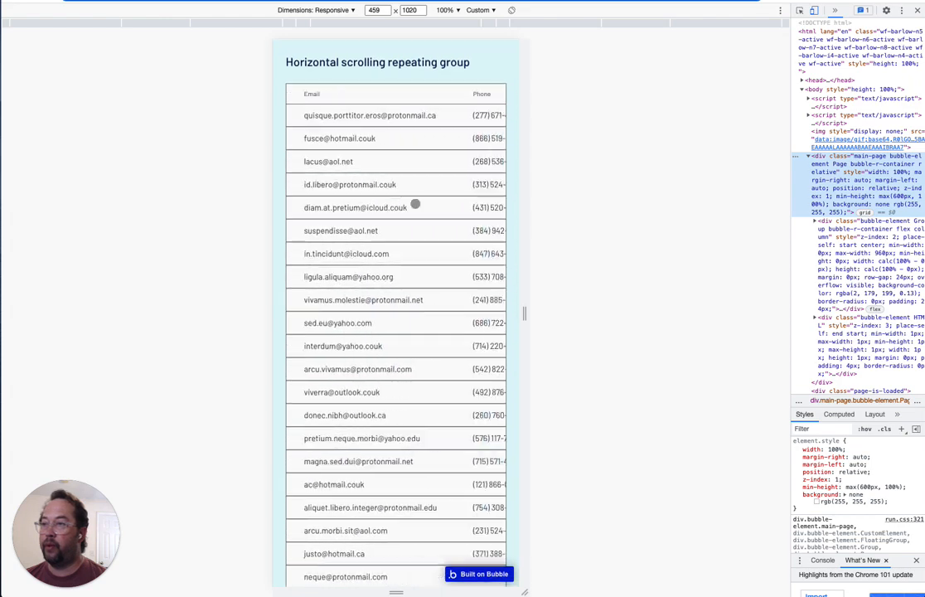
scroll(415, 204, left, 5)
drag(526, 312, 709, 316)
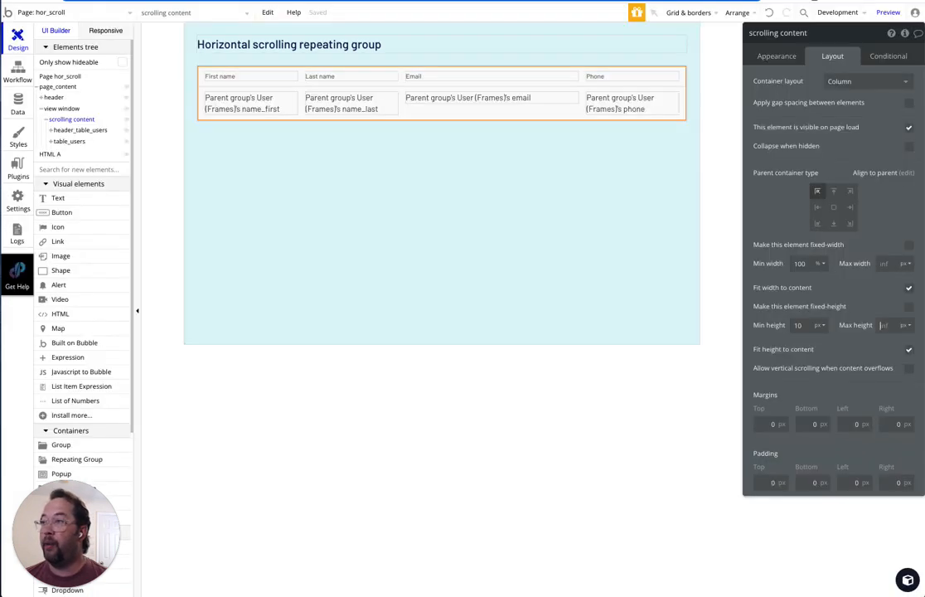
- Set the maximum height of the table_users repeating group to 400 px
click(63, 142)
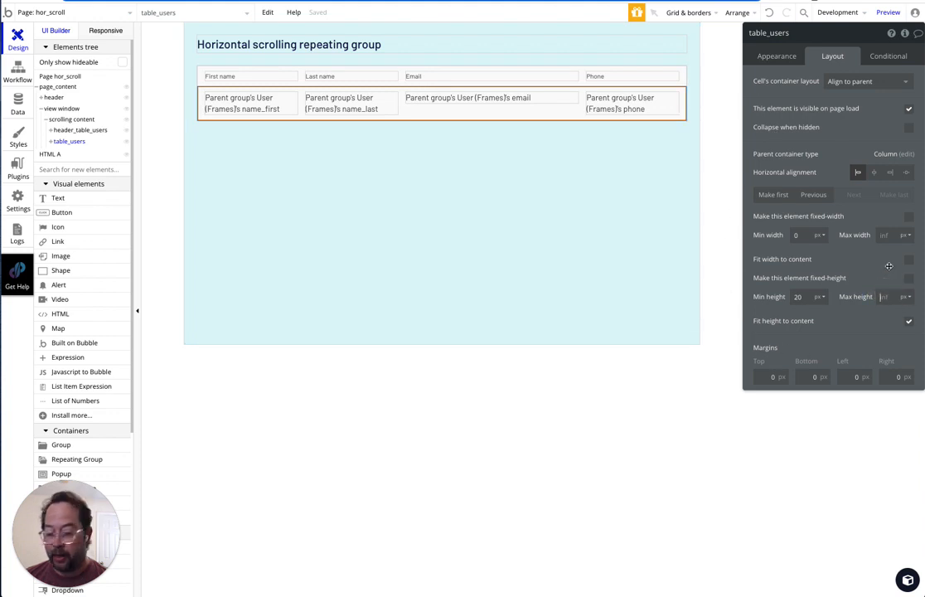
text(400)
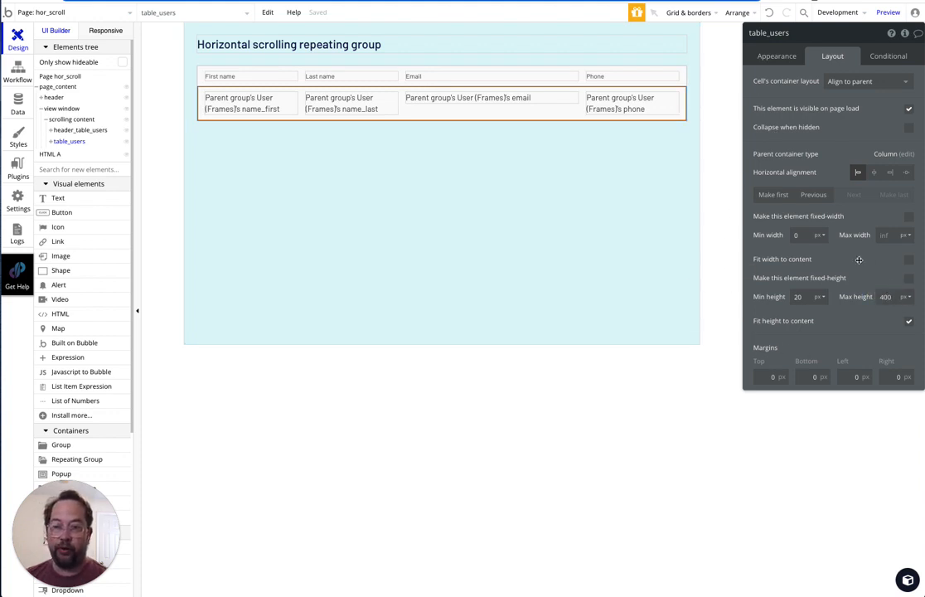
click(752, 231)
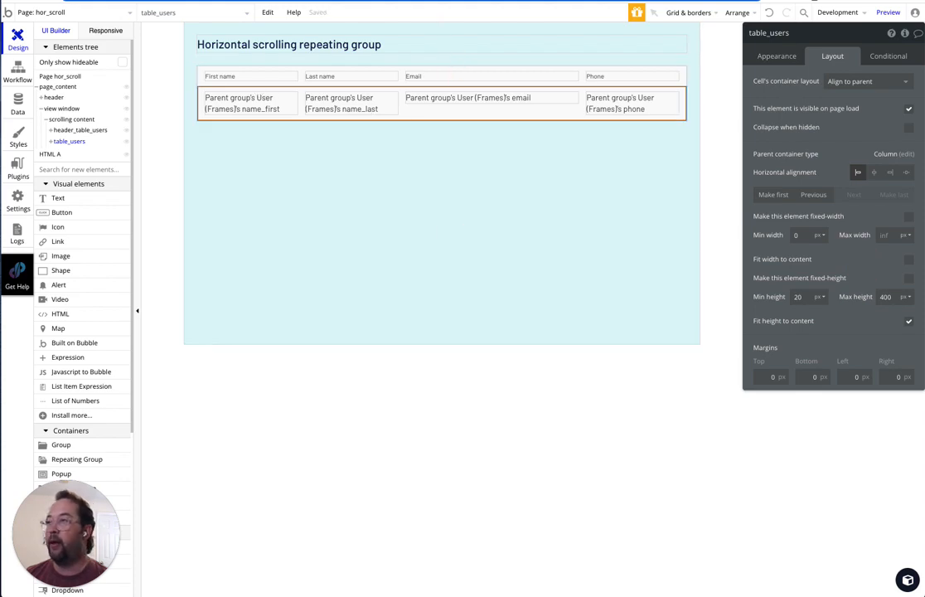
- Switch to the page preview, reload it to check the users table's height, and return to the Bubble editor
click(226, 1)
click(204, 50)
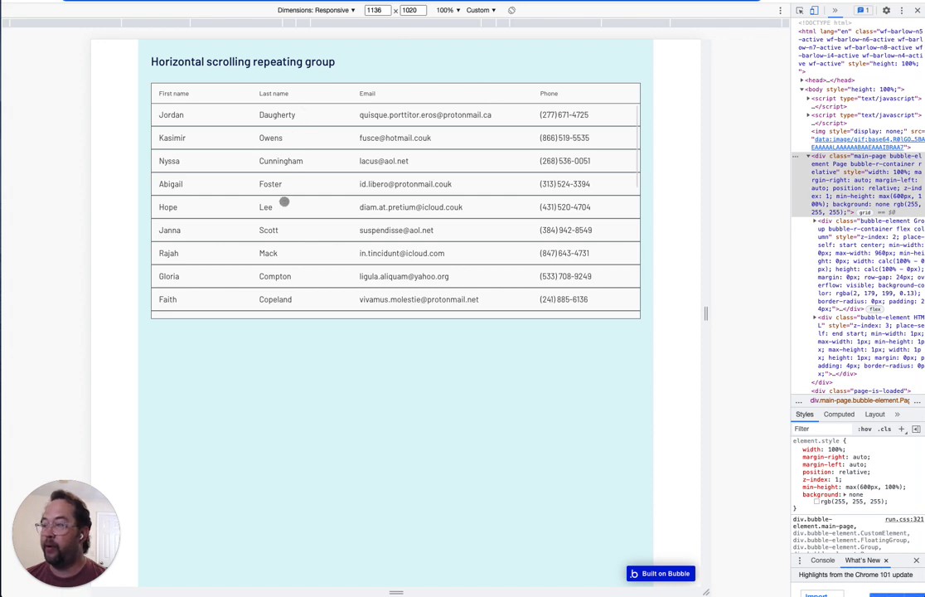
key(ctrl+shift+Tab)
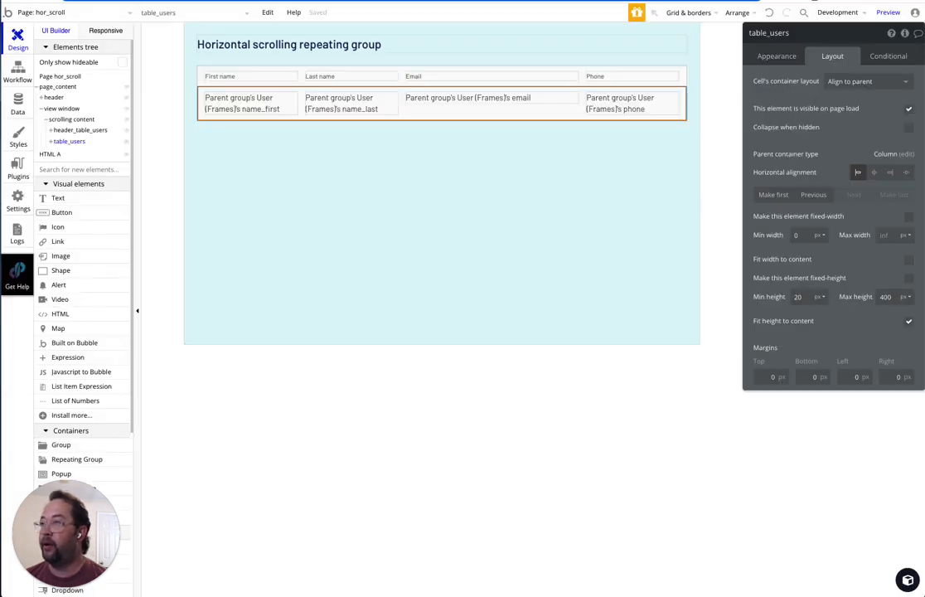
- Give the cell_table_users group a flat #FFFFFF background and turn off its independently defined borders
click(509, 115)
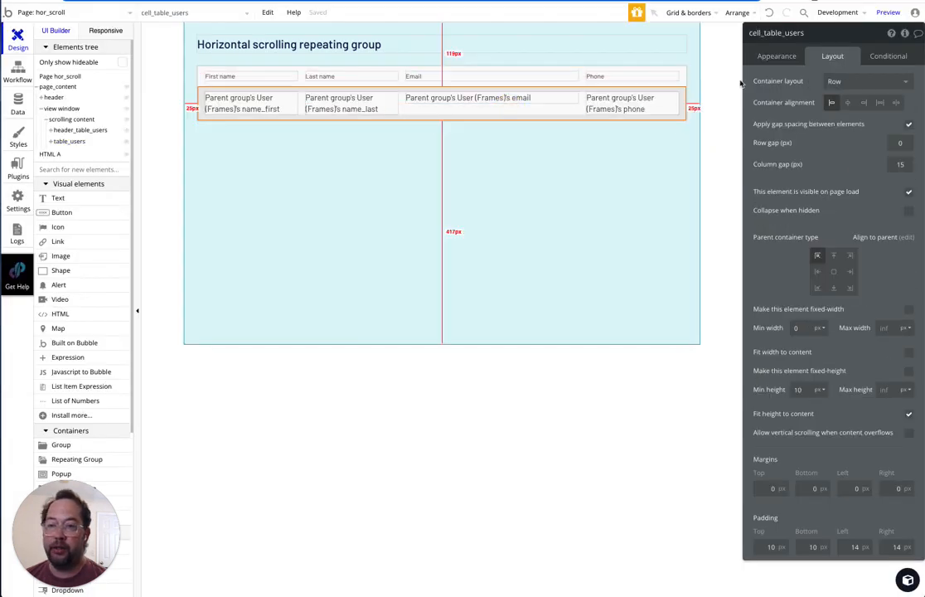
click(786, 57)
click(884, 219)
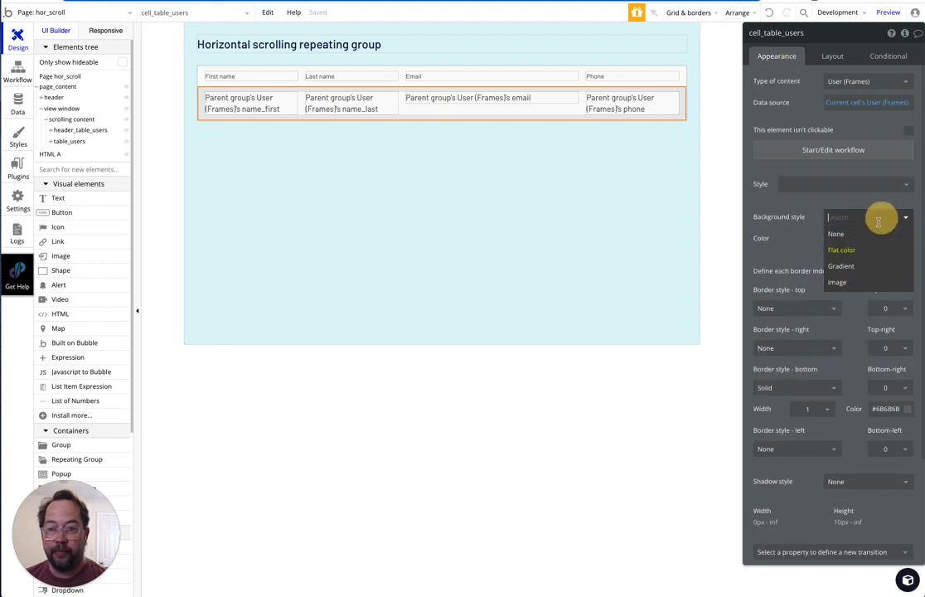
click(842, 249)
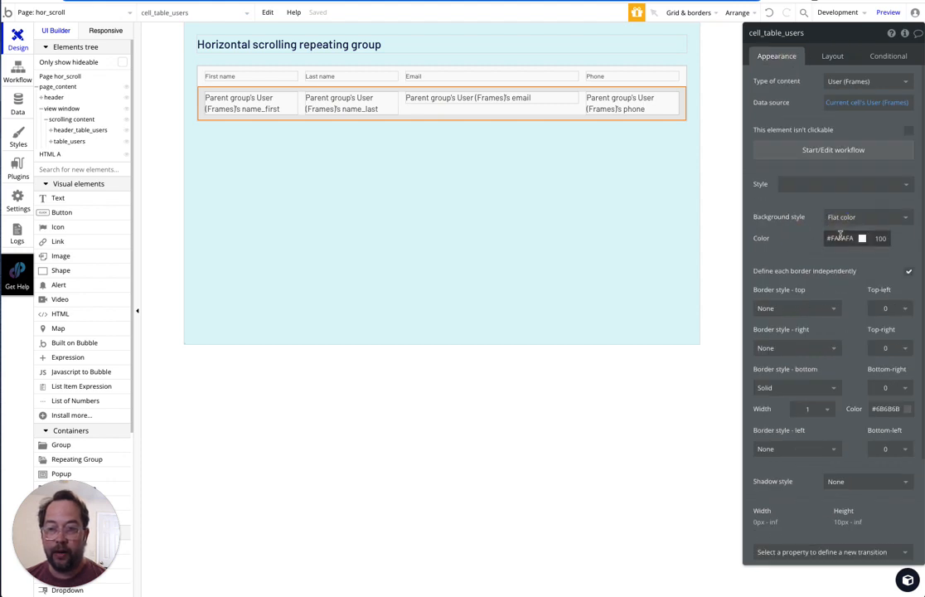
click(839, 238)
click(769, 207)
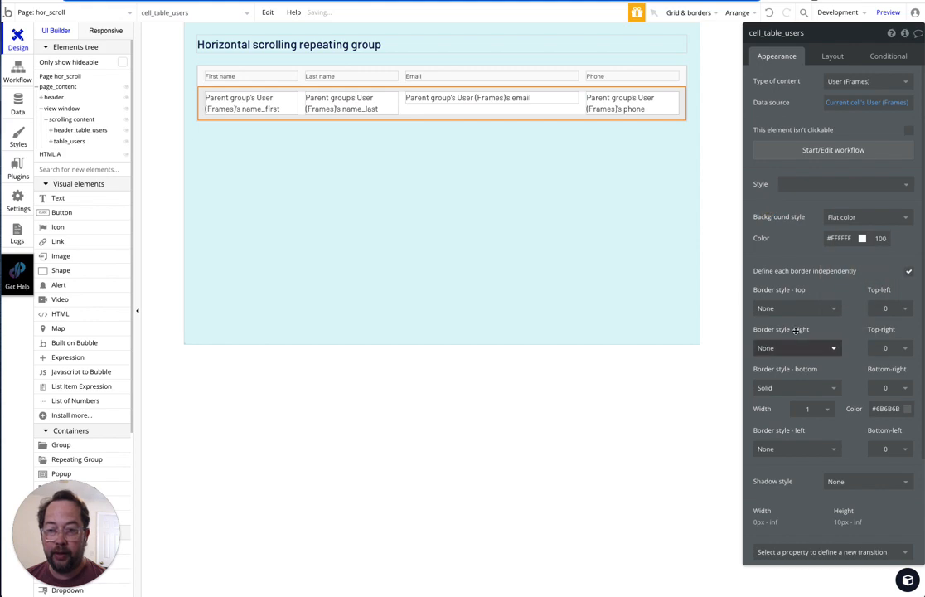
click(909, 272)
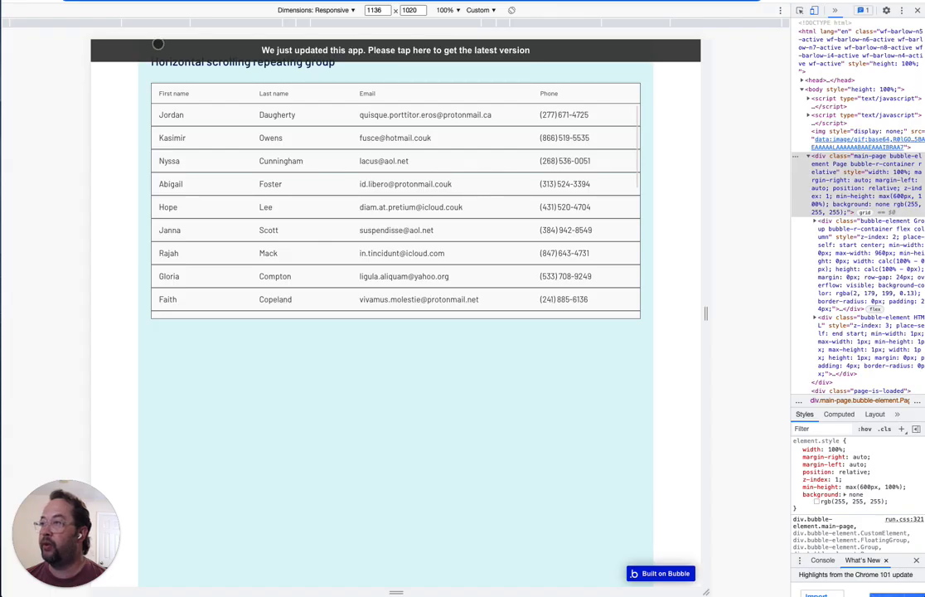
- Reload the page preview with the latest version and test the table's vertical scrolling beneath its header
click(157, 43)
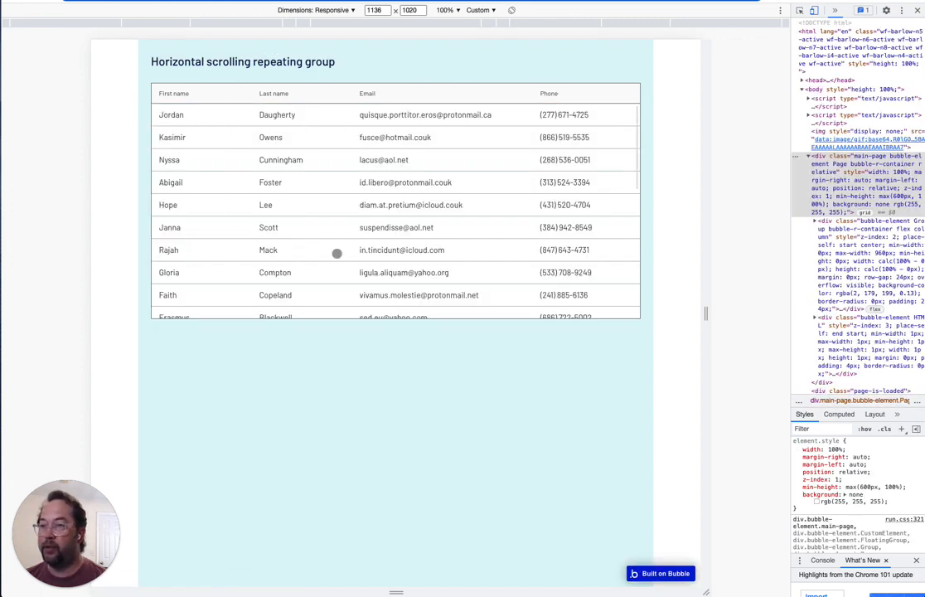
scroll(337, 253, down, 5)
scroll(395, 252, up, 4)
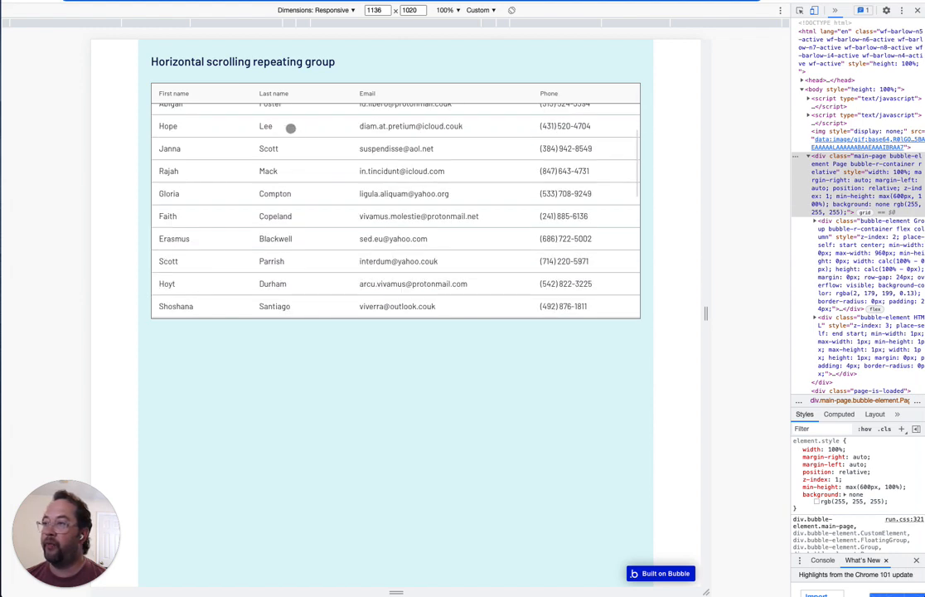
scroll(342, 116, down, 5)
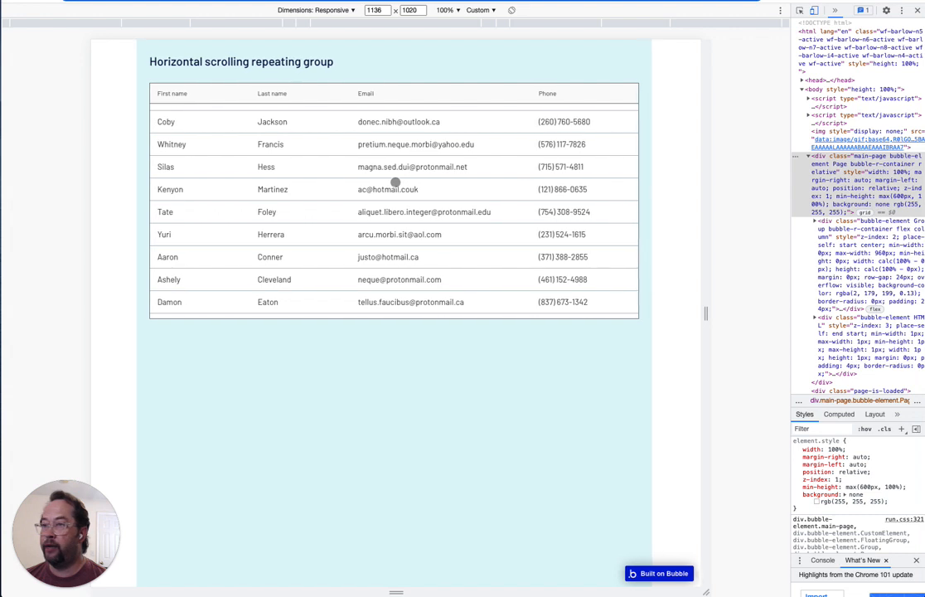
- Test the table's horizontal and vertical scrolling at a viewport width of 414 px, and widen the viewport to 946 px
drag(706, 313, 512, 302)
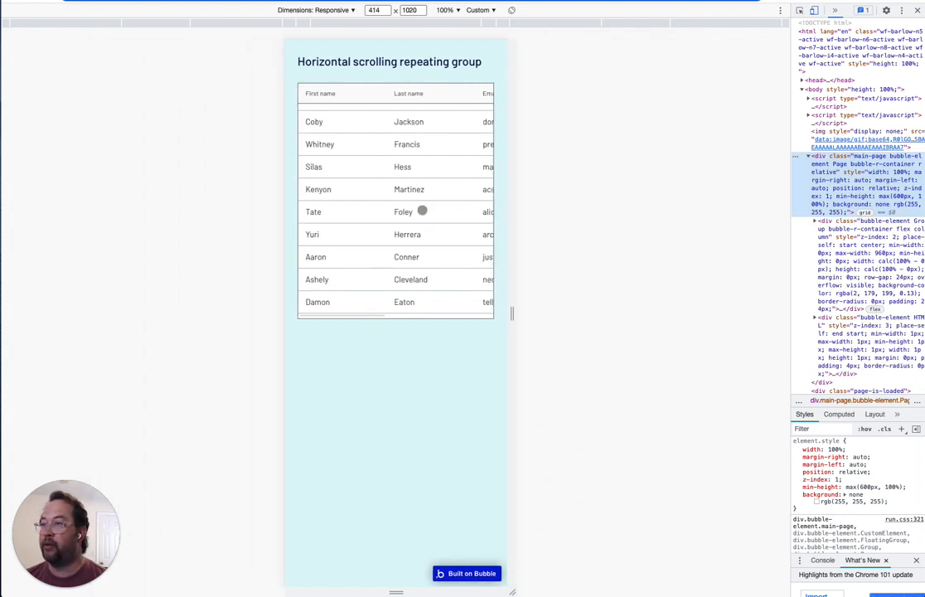
scroll(421, 211, right, 10)
scroll(421, 210, left, 10)
scroll(421, 210, down, 5)
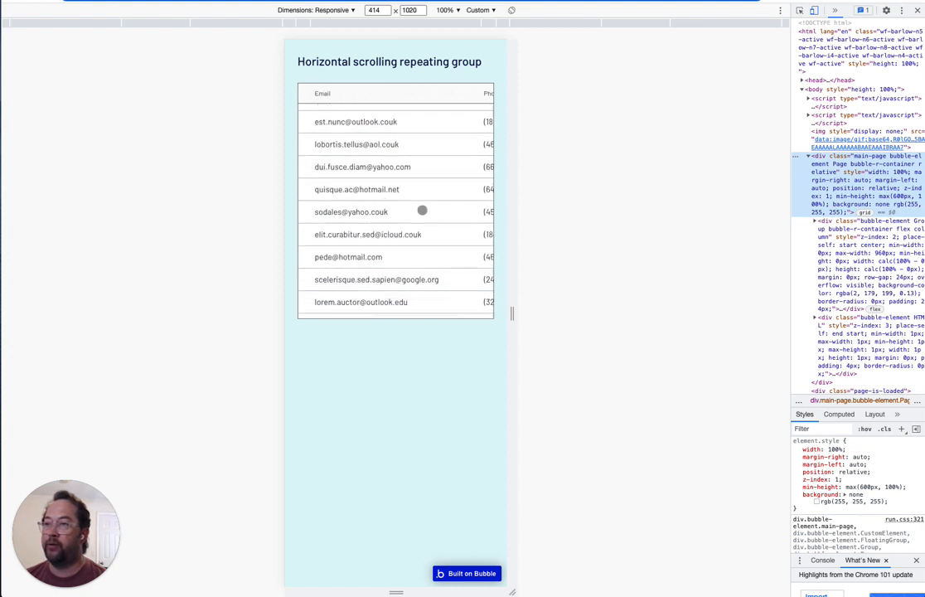
scroll(422, 210, right, 10)
scroll(421, 213, down, 3)
scroll(423, 209, down, 3)
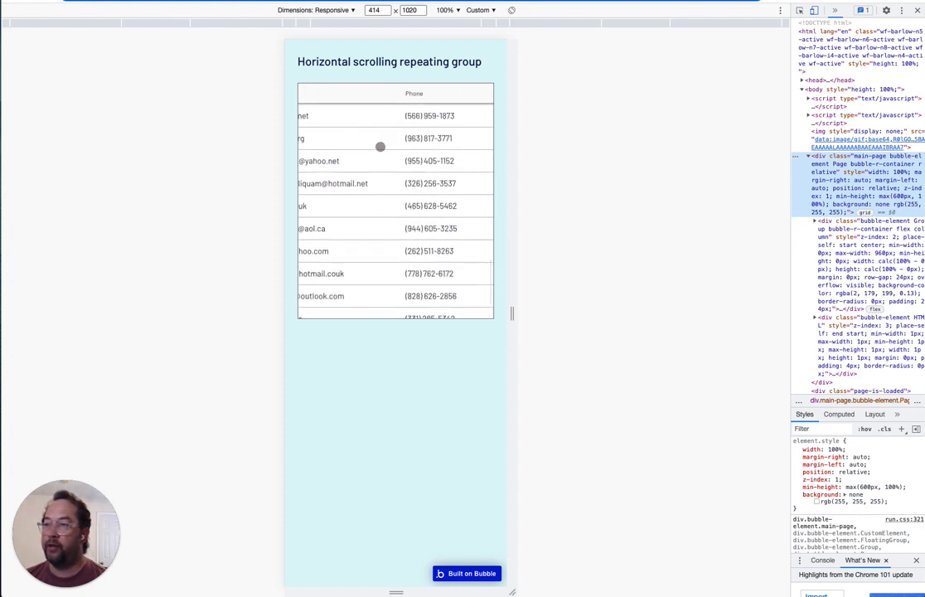
scroll(382, 148, up, 10)
scroll(384, 148, left, 10)
scroll(386, 148, right, 10)
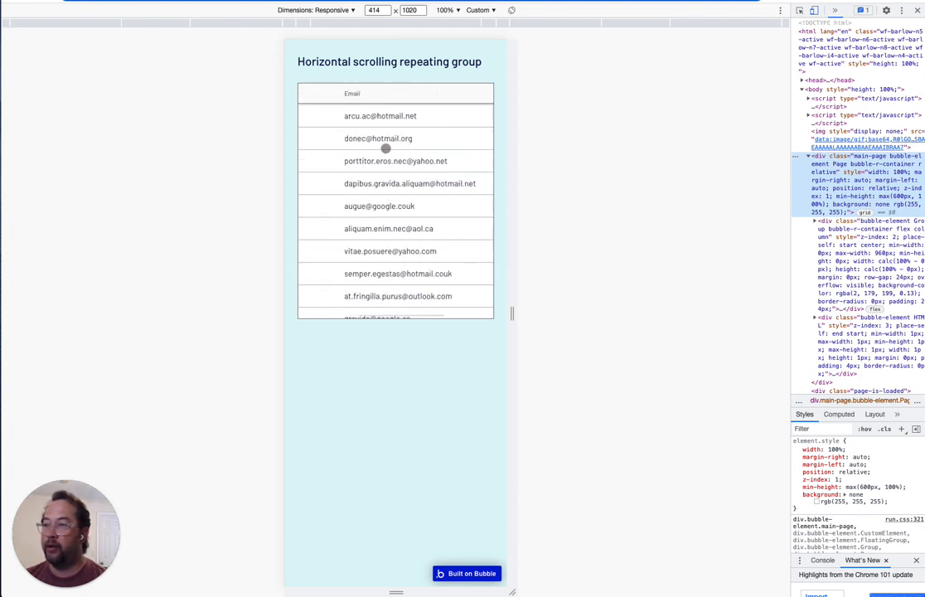
scroll(386, 148, left, 5)
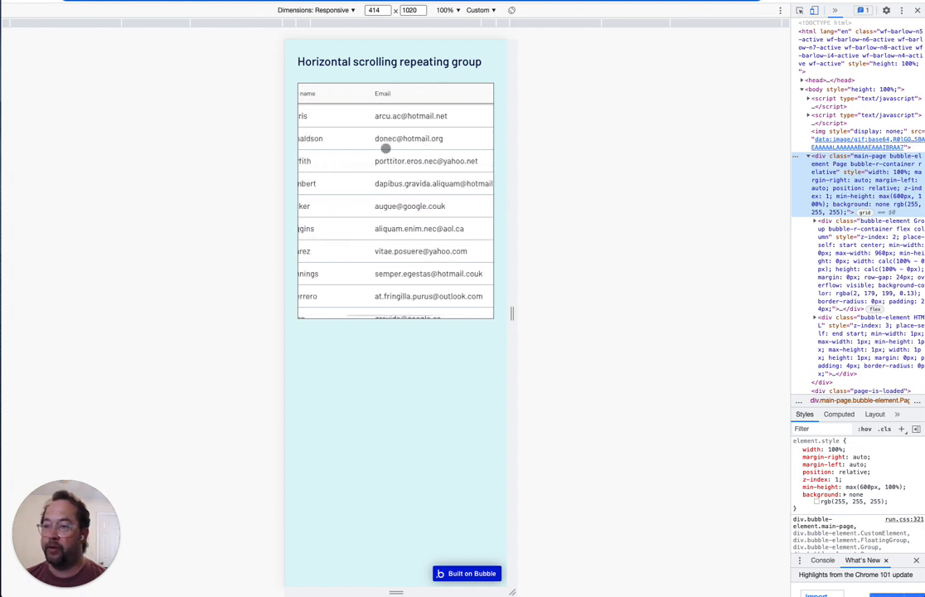
scroll(386, 149, right, 3)
drag(513, 314, 656, 313)
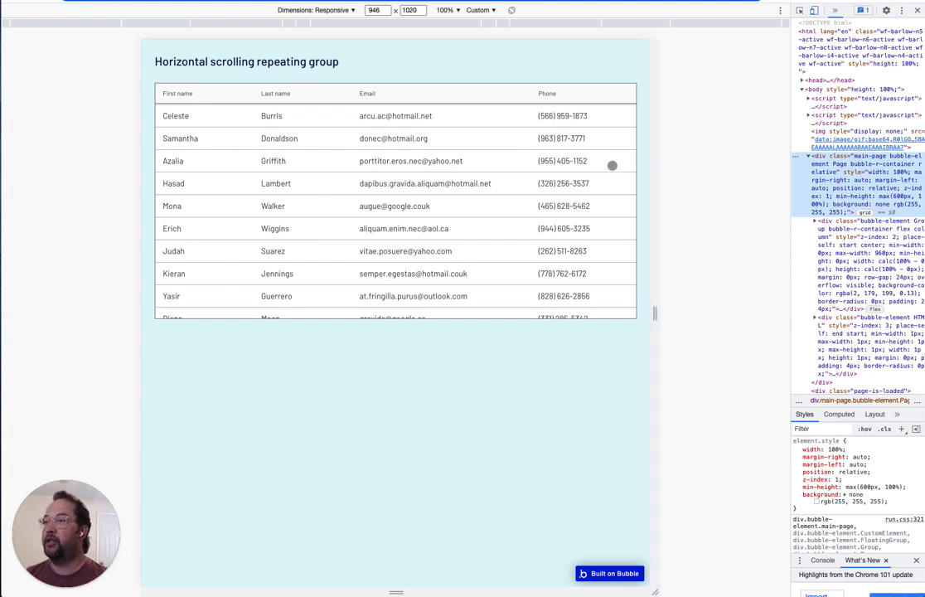
- Emulate an iPhone 12 Pro in the preview and test the table's horizontal and vertical scrolling
click(352, 10)
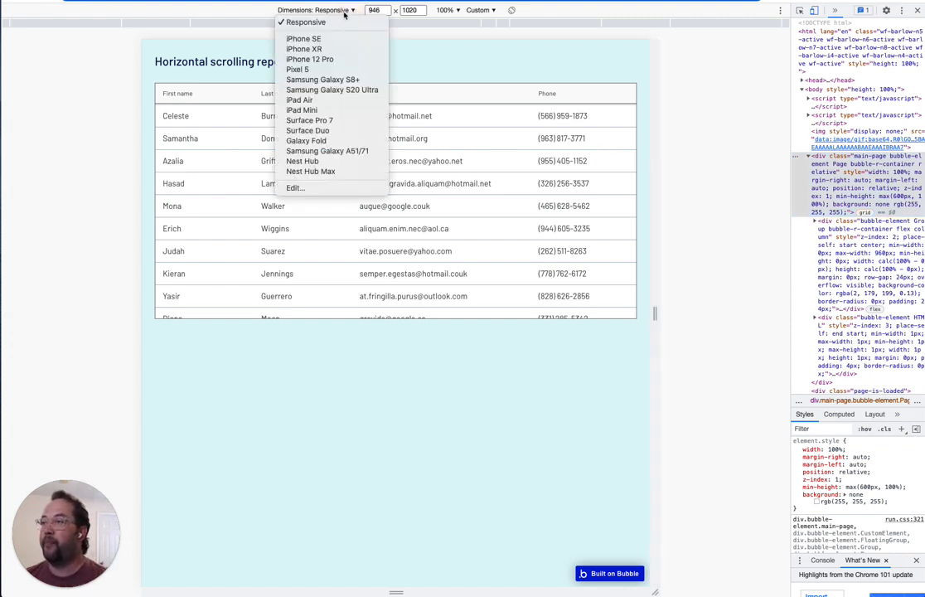
click(303, 60)
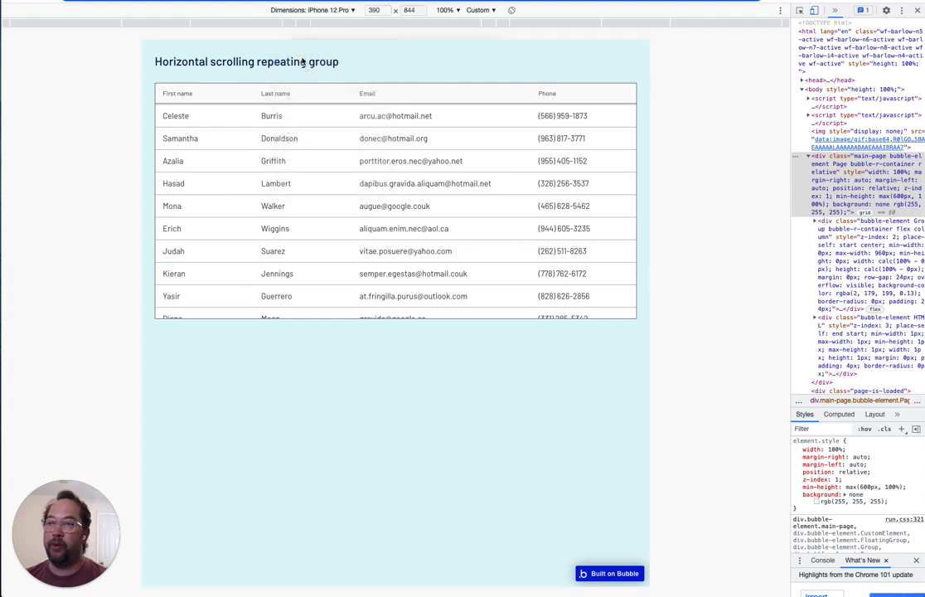
scroll(393, 213, right, 5)
scroll(394, 213, down, 5)
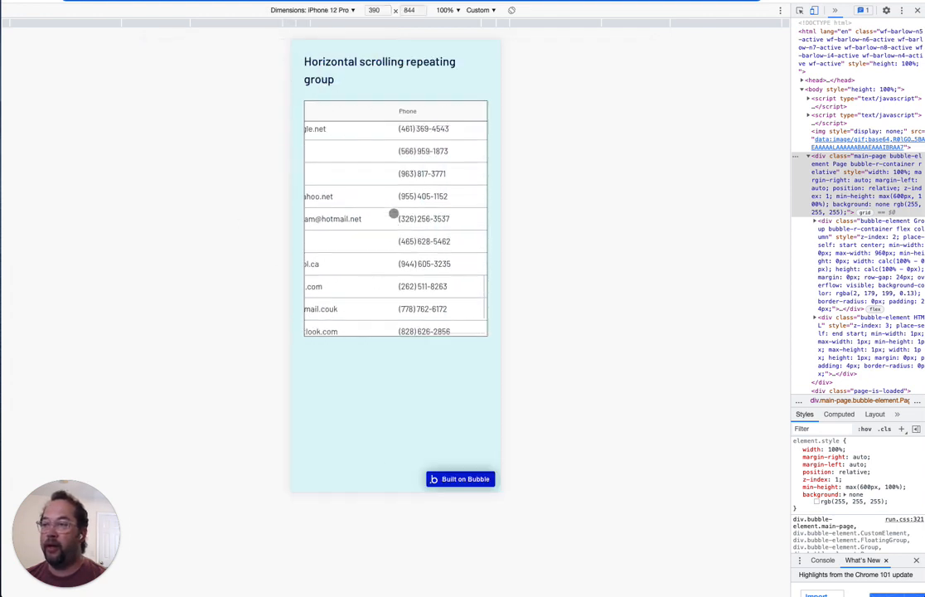
scroll(394, 213, up, 4)
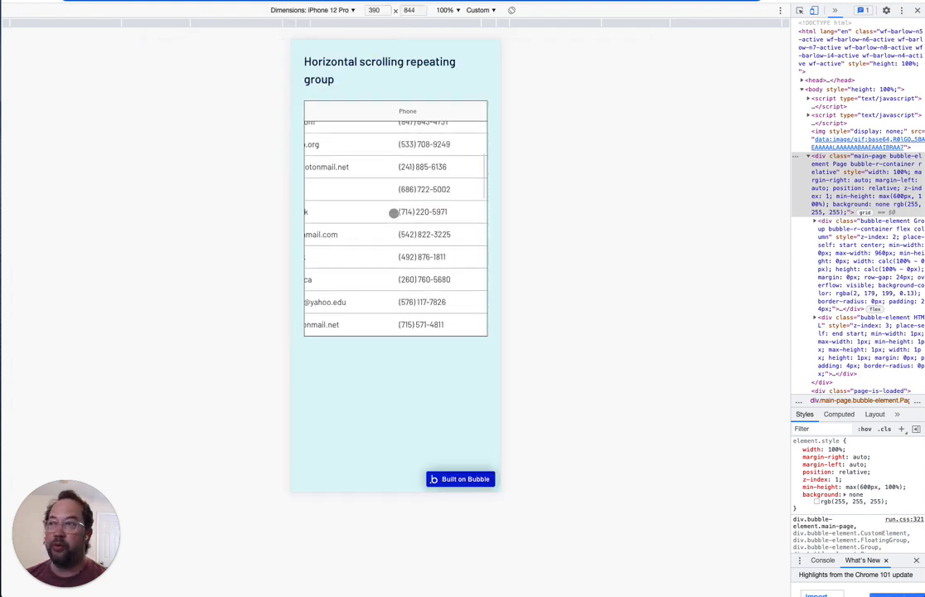
scroll(394, 213, up, 3)
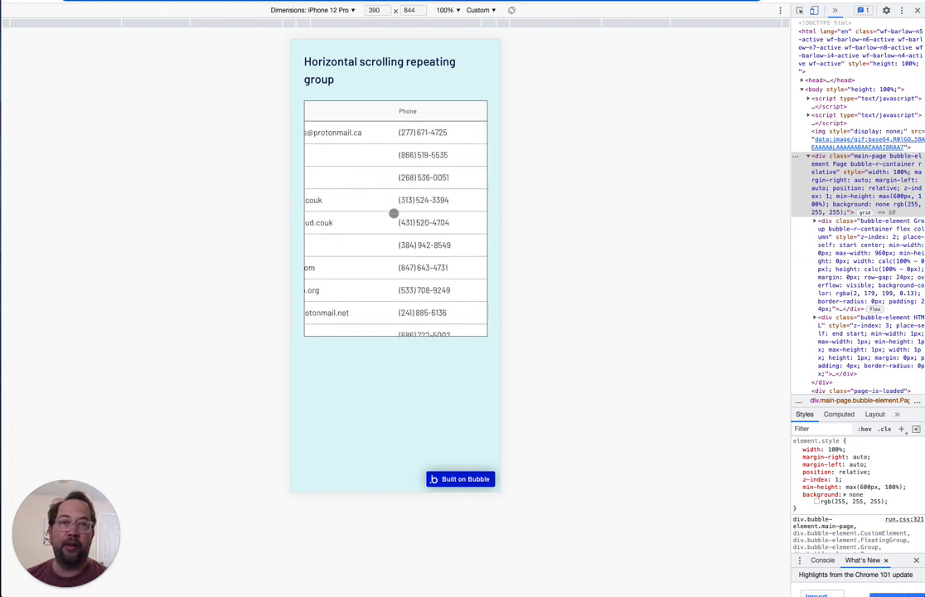